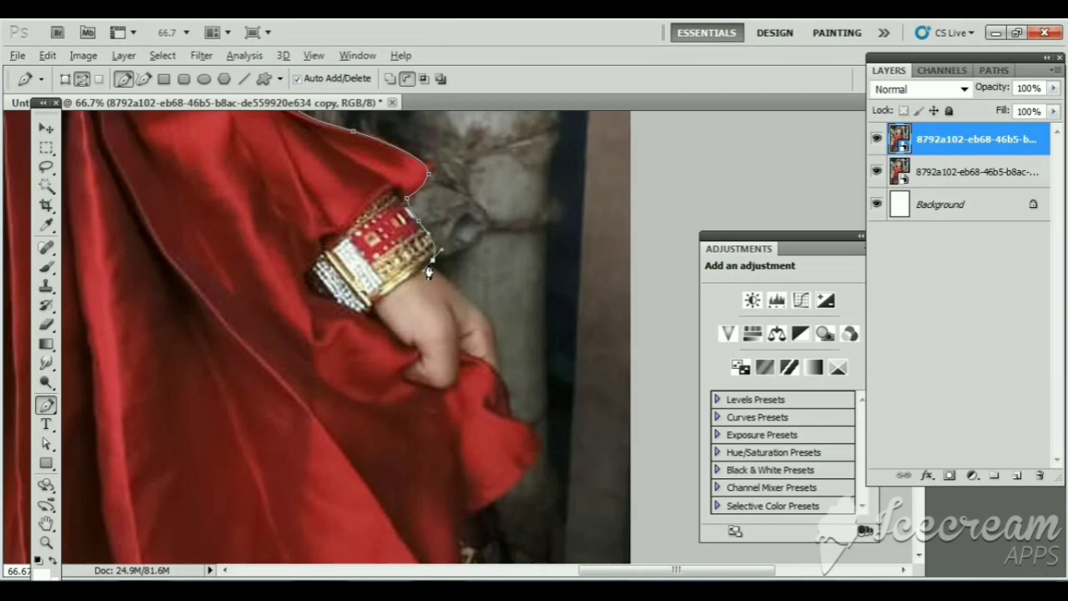
# Add a curved anchor at the right hand's edge and undo a stray anchor.
pyautogui.moveTo(495, 346); pyautogui.dragTo(500, 372)
pyautogui.moveTo(493, 333); pyautogui.dragTo(460, 208)
pyautogui.click(48, 55)
pyautogui.click(134, 45)
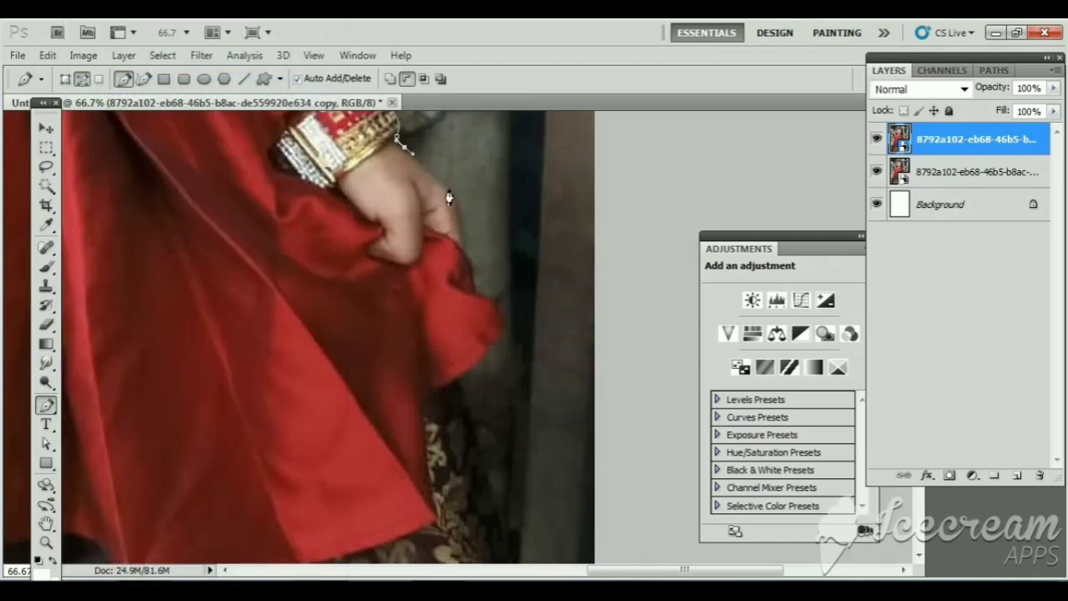
pyautogui.click(446, 187)
# Trace anchors down the red fabric edge to the hem corner.
pyautogui.moveTo(470, 275); pyautogui.dragTo(455, 194)
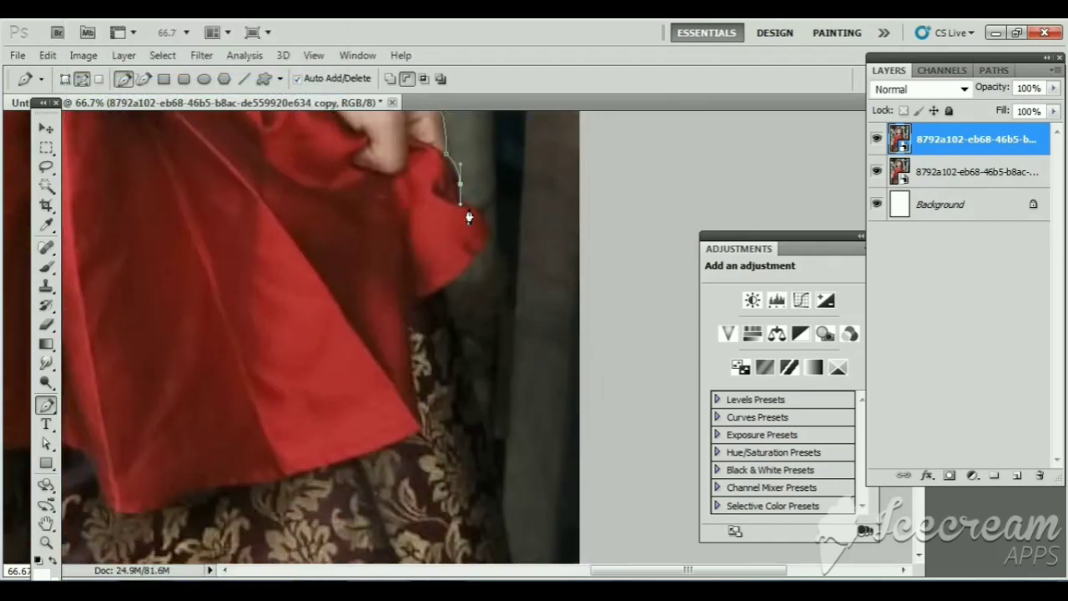
pyautogui.click(484, 239)
pyautogui.click(466, 269)
pyautogui.moveTo(422, 297); pyautogui.dragTo(422, 306)
pyautogui.scroll(-1, 421, 334)
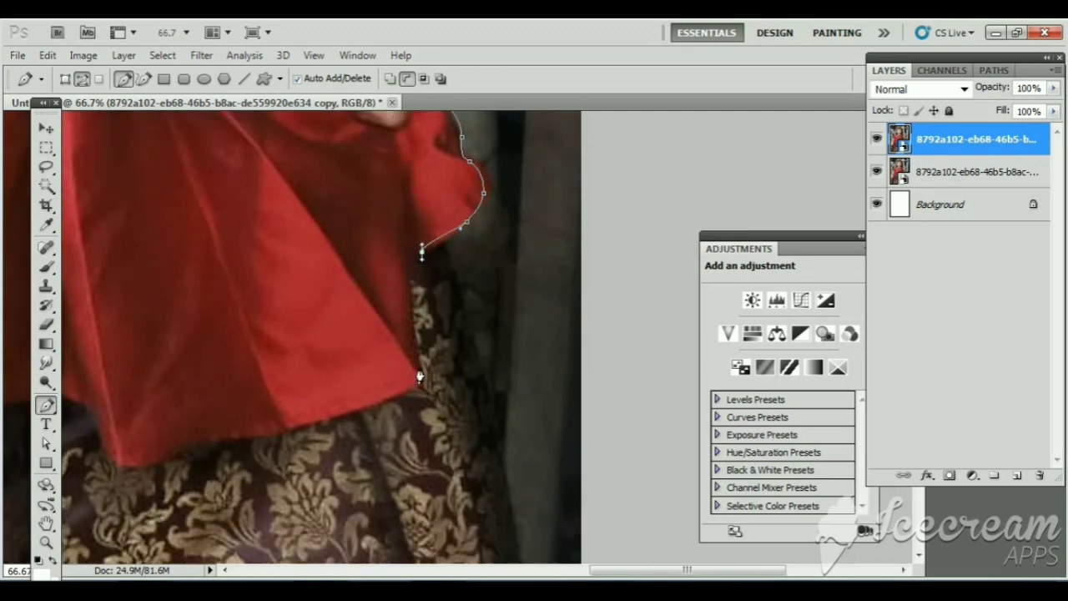
pyautogui.click(420, 377)
# Continue anchors along the red hem, curving the path around the hem fold.
pyautogui.moveTo(420, 377)
pyautogui.mouseDown()
pyautogui.moveTo(420, 342)
pyautogui.moveTo(555, 319)
pyautogui.mouseUp()
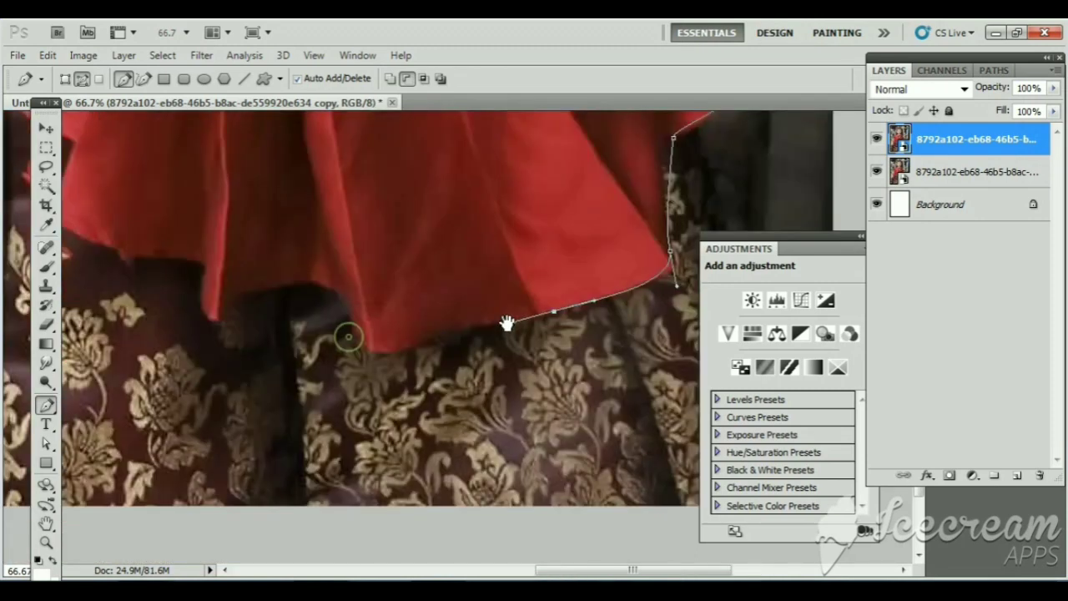
pyautogui.click(553, 311)
pyautogui.click(427, 336)
pyautogui.click(361, 347)
pyautogui.moveTo(315, 288); pyautogui.dragTo(485, 301)
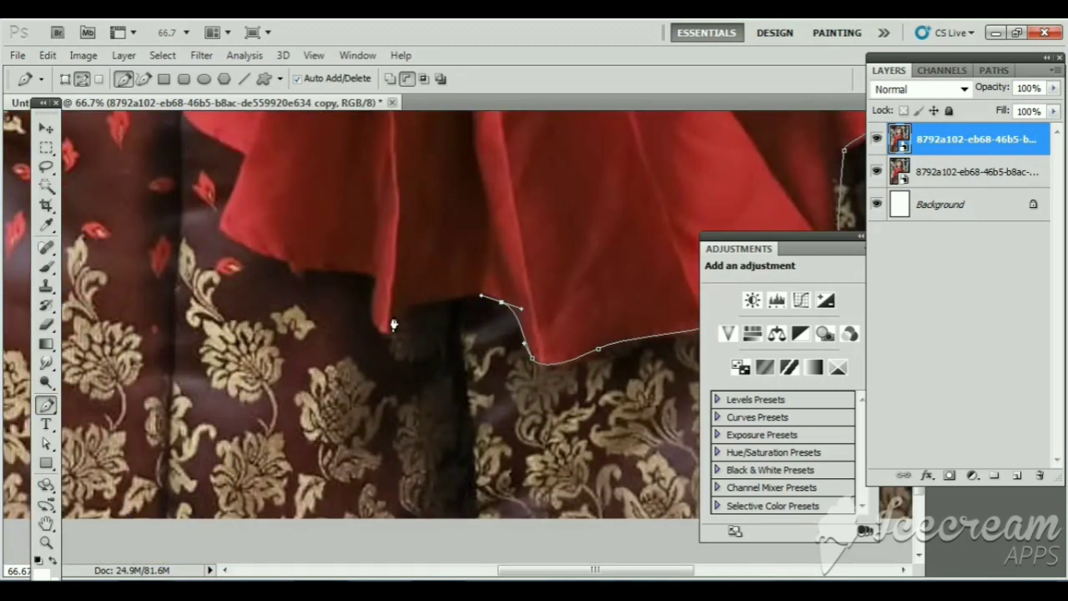
pyautogui.click(501, 301)
pyautogui.click(404, 316)
pyautogui.moveTo(373, 317)
pyautogui.mouseDown()
pyautogui.moveTo(377, 293)
pyautogui.moveTo(490, 340)
pyautogui.mouseUp()
# Extend the outline up the hem and dress edge, then zoom out to the whole dress.
pyautogui.click(428, 320)
pyautogui.click(373, 280)
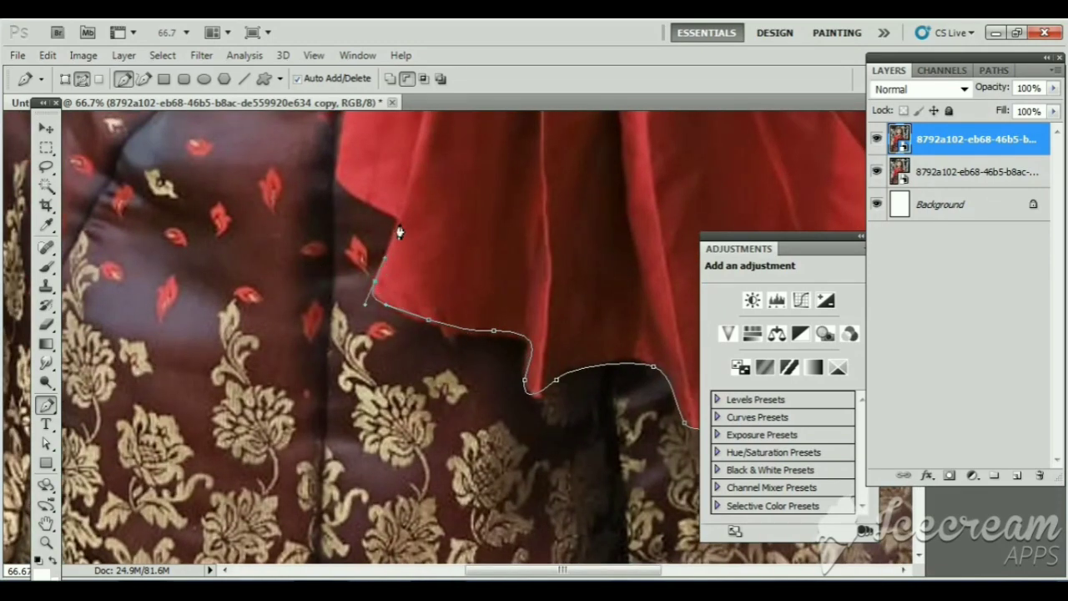
pyautogui.click(400, 220)
pyautogui.moveTo(337, 178); pyautogui.dragTo(512, 304)
pyautogui.hotkey('ctrl', '-')
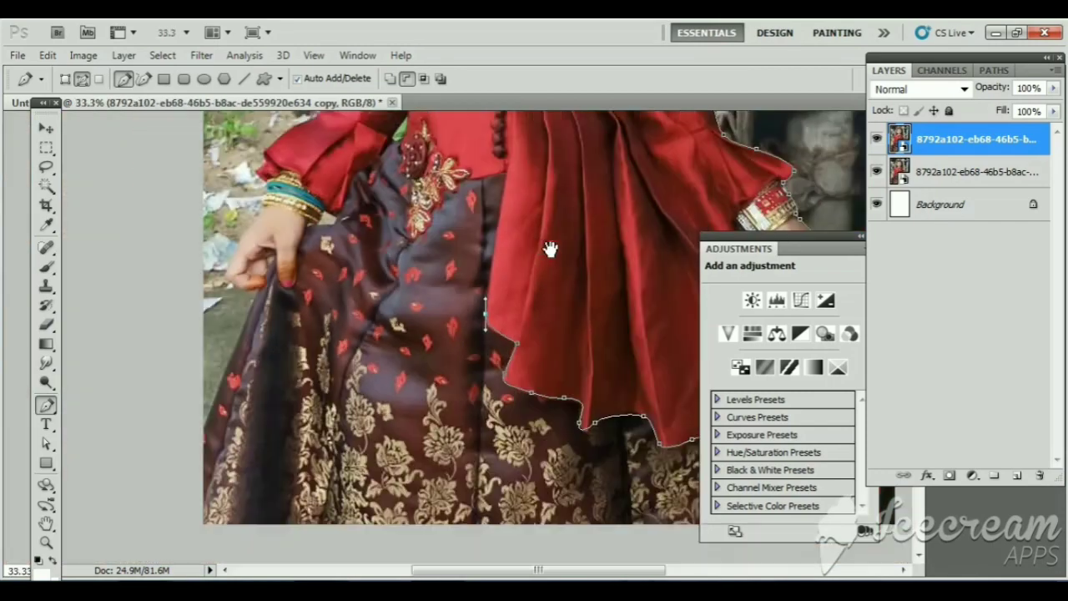
pyautogui.scroll(3, 548, 245)
pyautogui.hotkey('ctrl', '-')
# Check the undo options without changing anything and scroll the view upward.
pyautogui.click(47, 55)
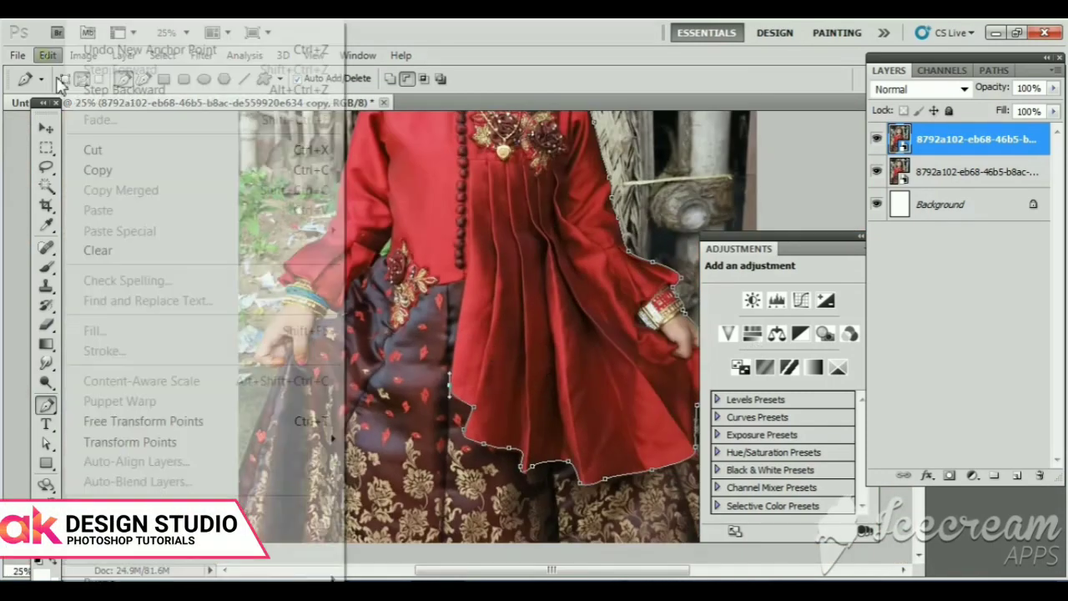
pyautogui.click(49, 63)
pyautogui.scroll(1, 347, 421)
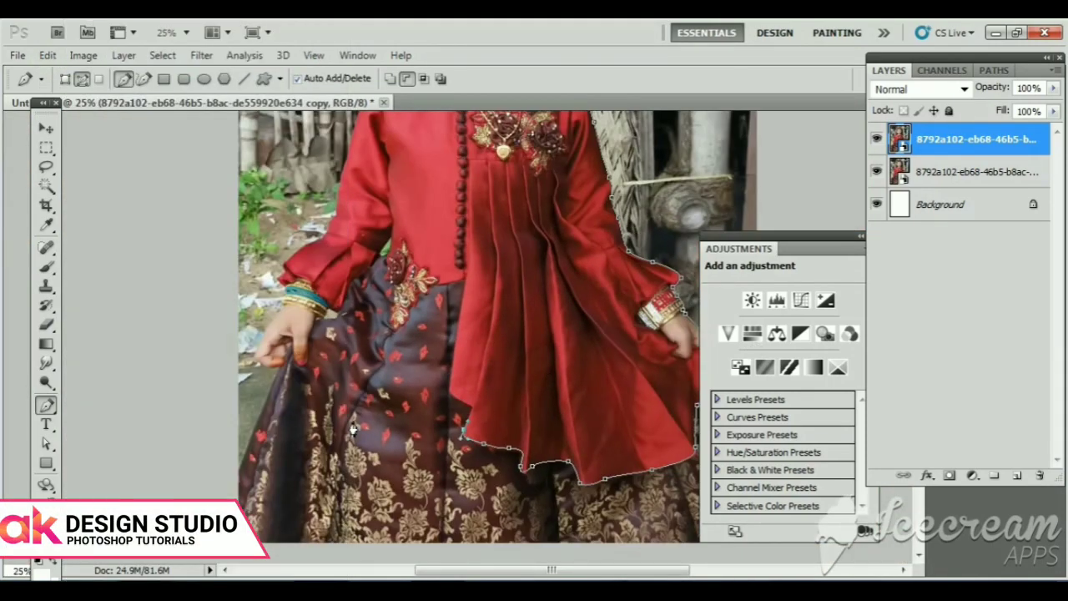
pyautogui.scroll(1, 337, 419)
pyautogui.scroll(2, 337, 419)
# Continue the path up the skirt's left side, left hand, wrist, sleeve, shoulder and hair.
pyautogui.scroll(-1, 317, 409)
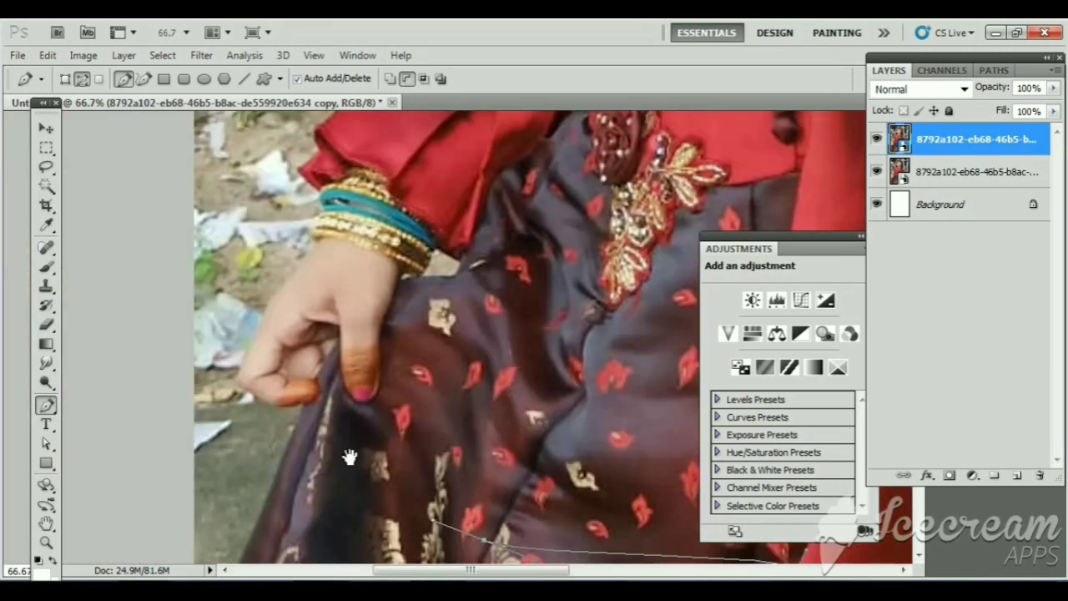
pyautogui.click(283, 460)
pyautogui.click(310, 403)
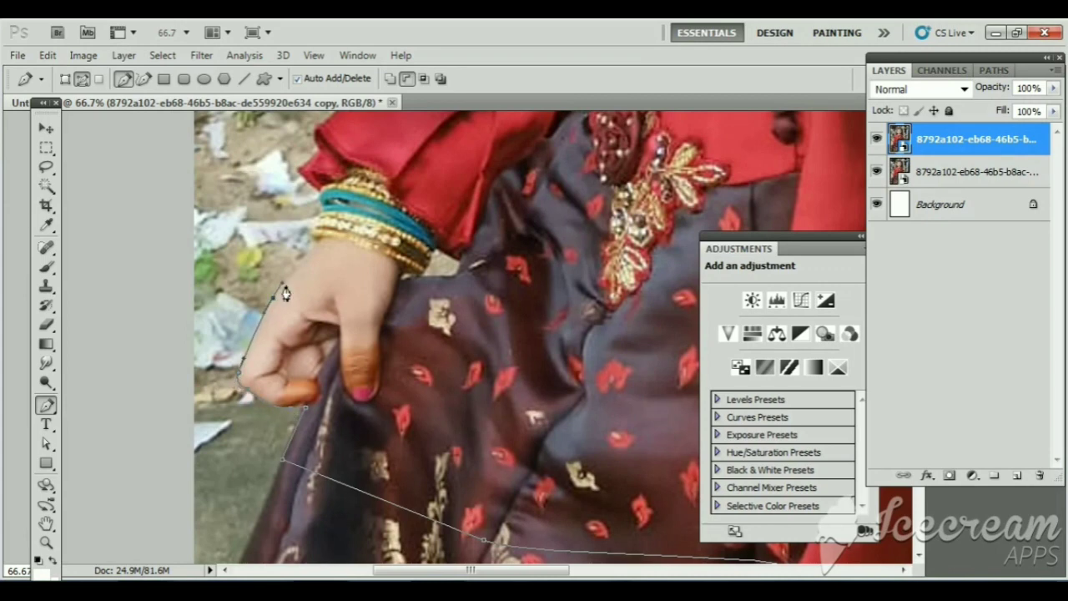
pyautogui.scroll(2, 285, 293)
pyautogui.click(320, 305)
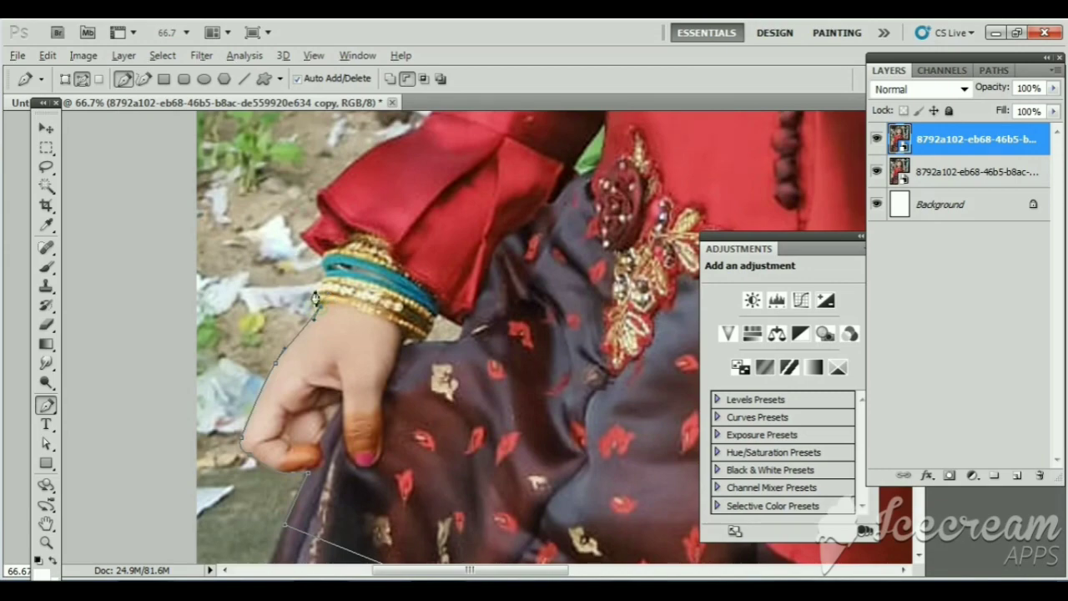
pyautogui.click(324, 288)
pyautogui.scroll(5, 346, 185)
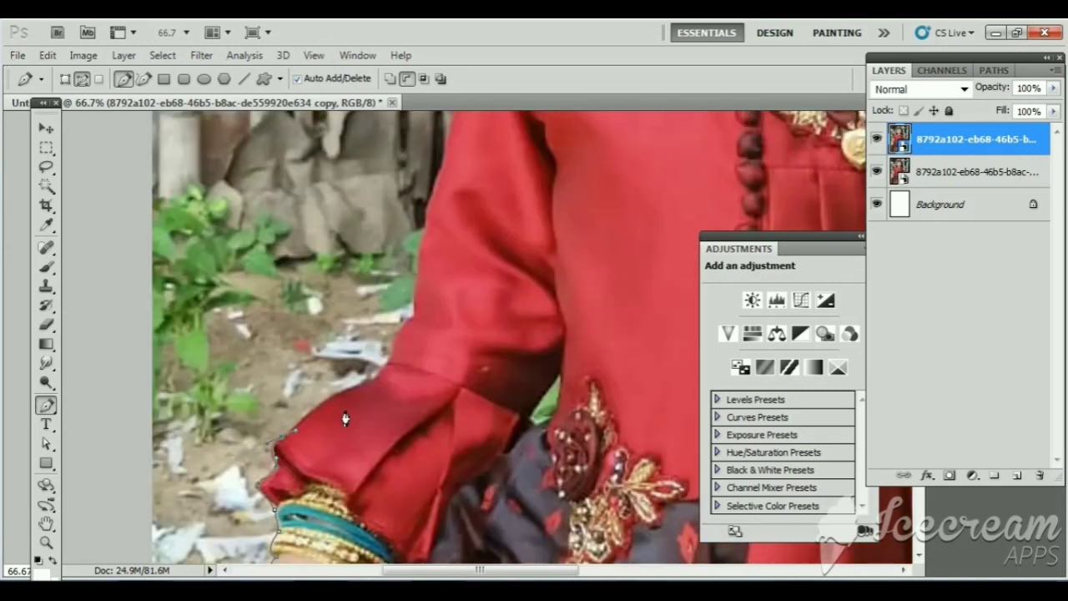
pyautogui.click(391, 348)
pyautogui.scroll(5, 447, 368)
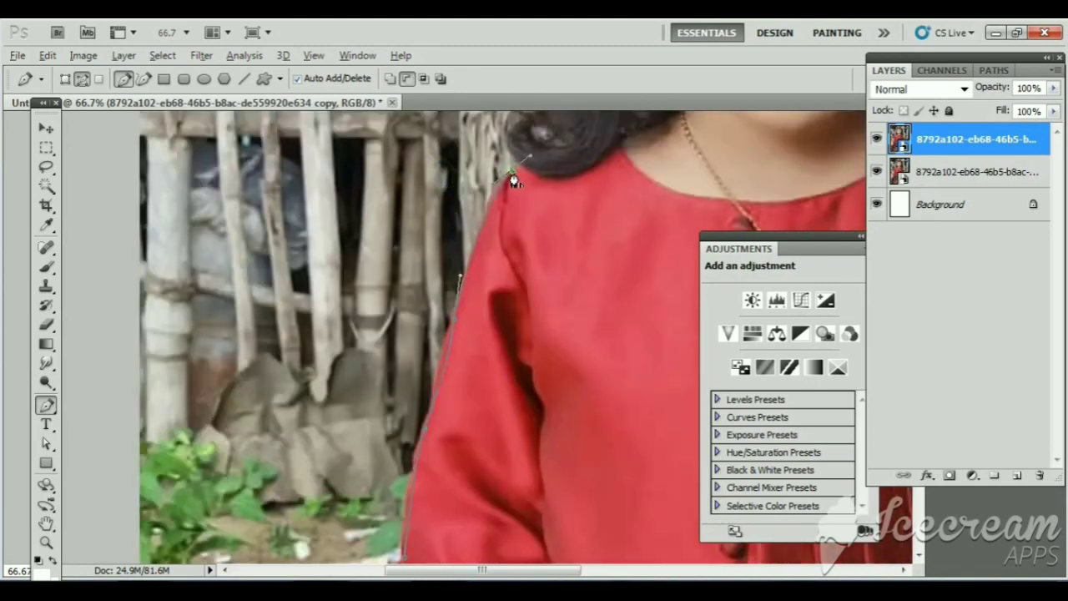
pyautogui.moveTo(513, 181); pyautogui.dragTo(492, 414)
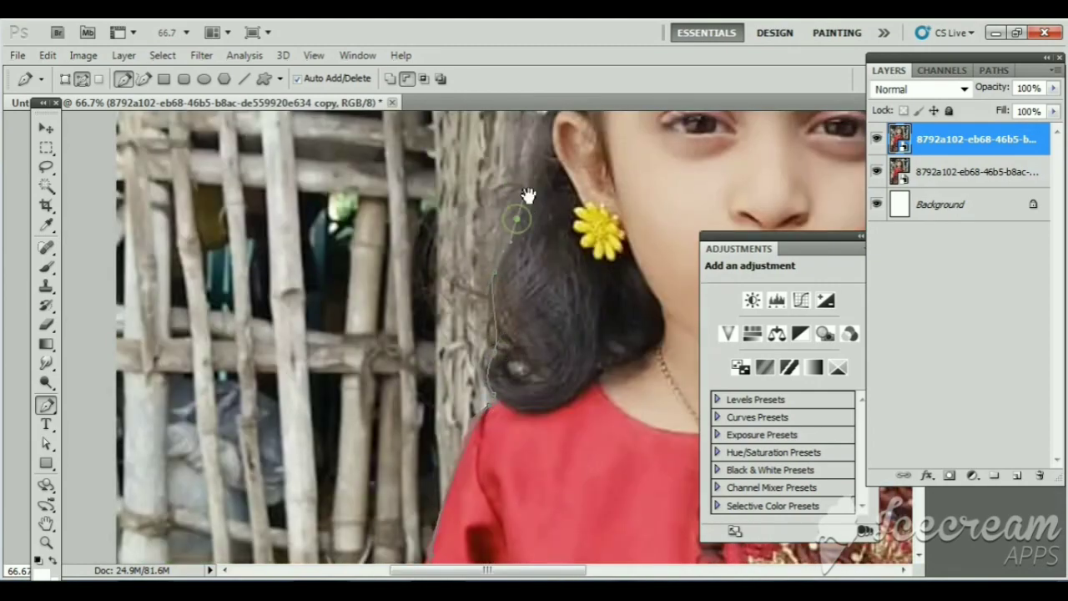
pyautogui.moveTo(526, 190); pyautogui.dragTo(480, 399)
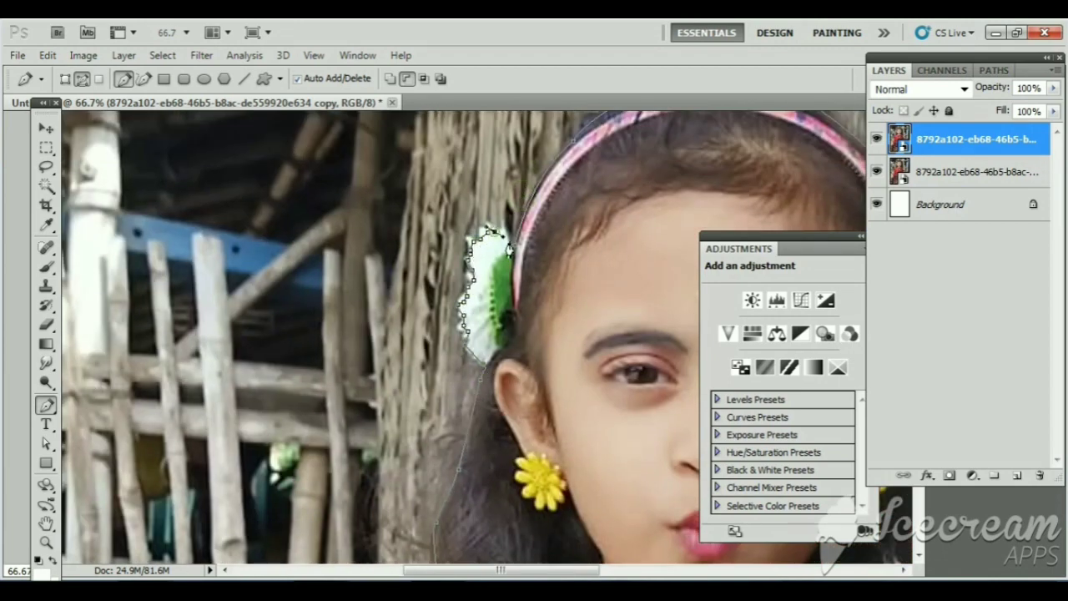
# Convert the finished path into a selection and feather its edge.
pyautogui.hotkey('ctrl', 'Return')
pyautogui.hotkey('shift', 'F6')
pyautogui.press('Return')
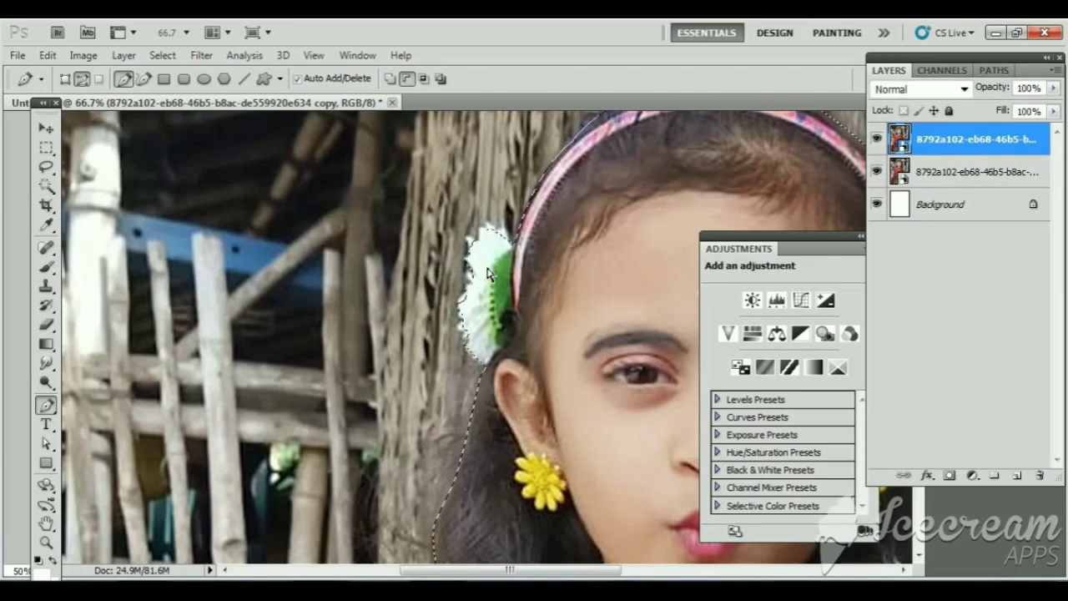
pyautogui.hotkey('ctrl', '-')
pyautogui.press('m')
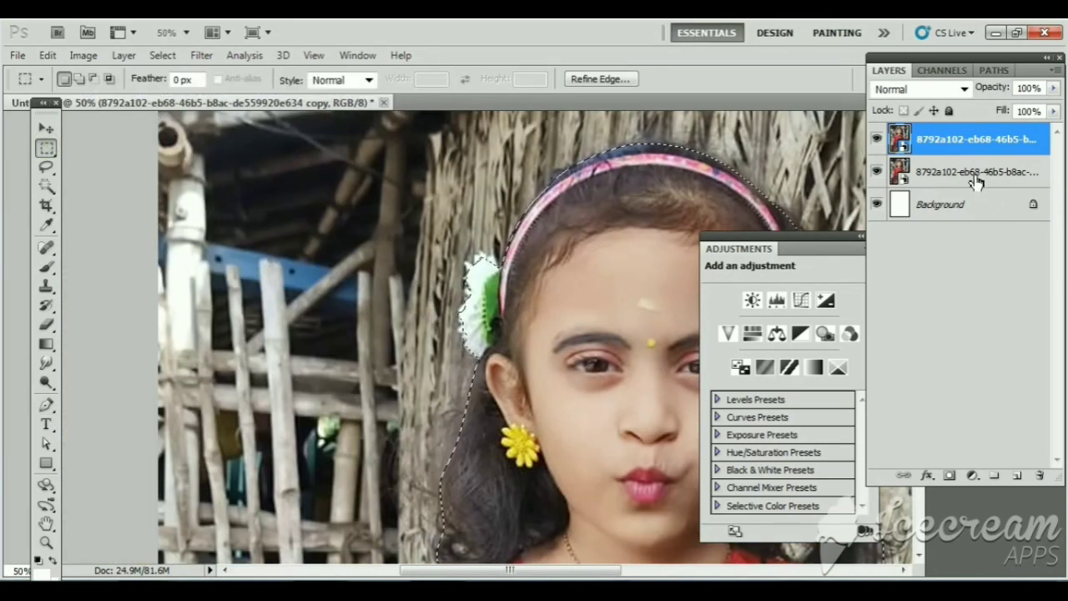
# Copy the selected girl onto a new Layer 1 and hide both photo layers.
pyautogui.rightClick(568, 237)
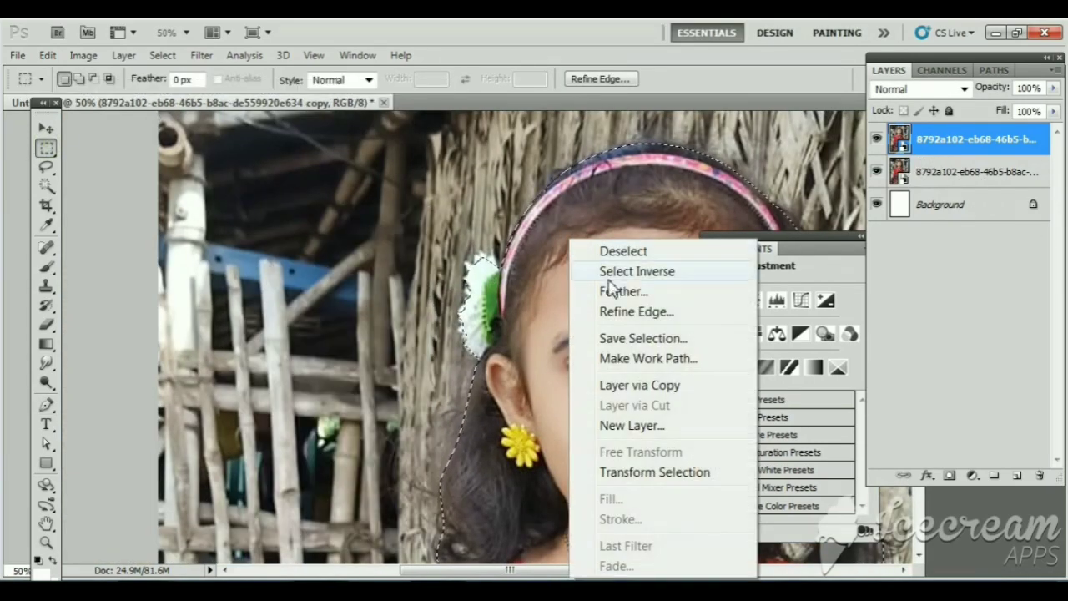
pyautogui.click(634, 385)
pyautogui.click(876, 203)
pyautogui.click(876, 171)
# Fill the Background layer with black and zoom out to the whole image.
pyautogui.click(959, 237)
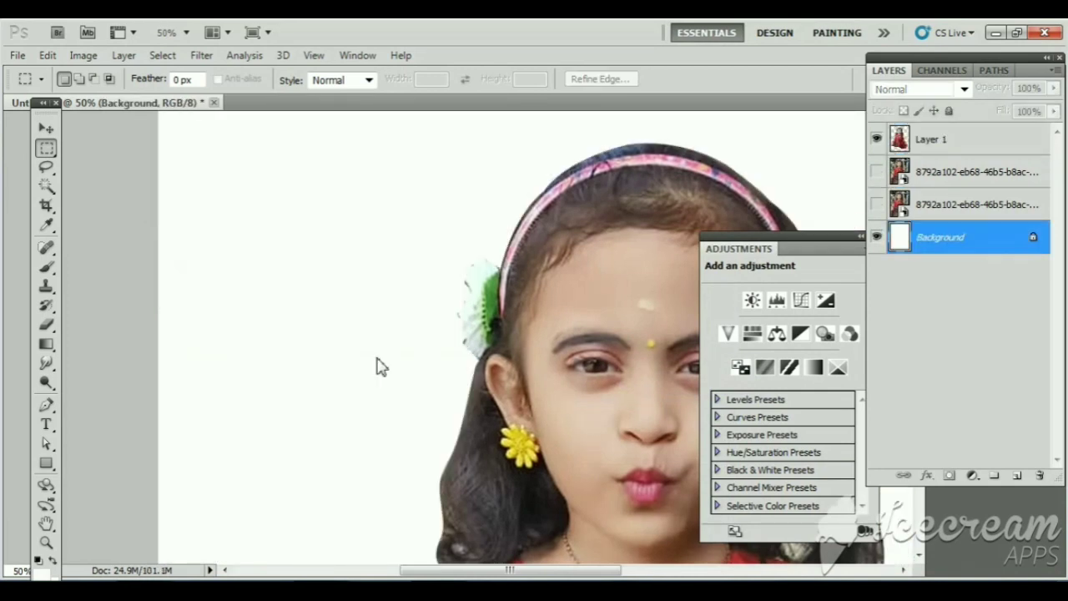
pyautogui.click(40, 570)
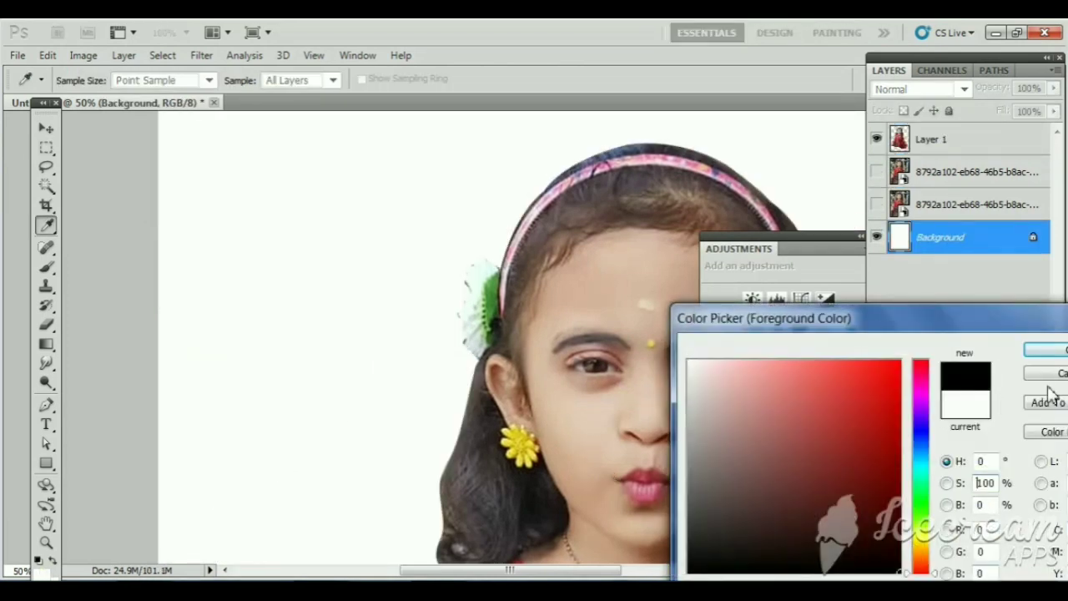
pyautogui.click(1039, 348)
pyautogui.hotkey('alt', 'BackSpace')
pyautogui.moveTo(591, 282); pyautogui.dragTo(402, 312)
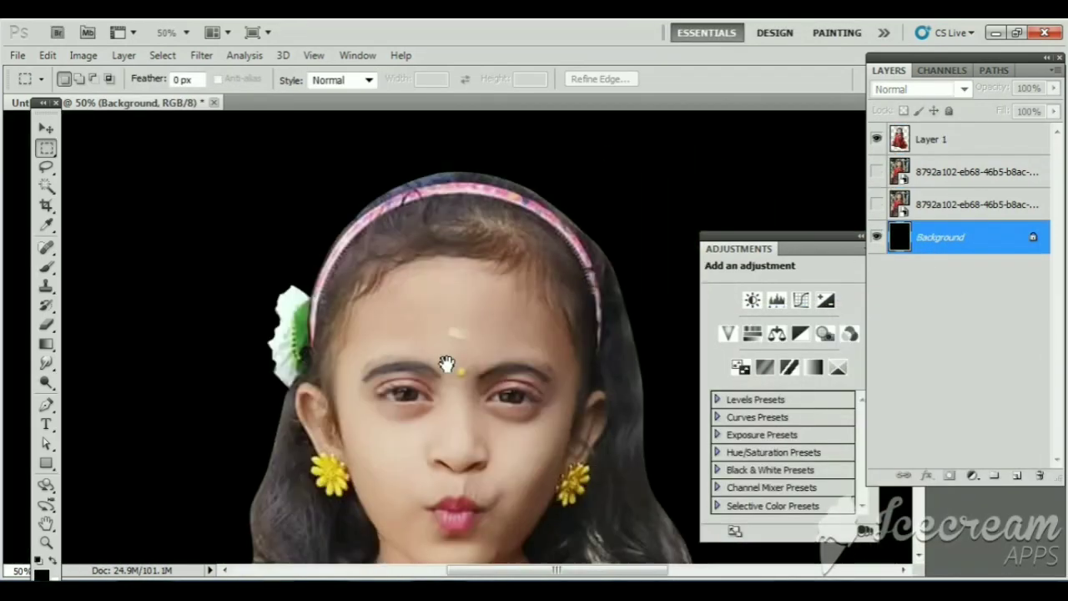
pyautogui.click(46, 128)
pyautogui.hotkey('ctrl', '-')
pyautogui.hotkey('ctrl', '-')
pyautogui.hotkey('ctrl', '-')
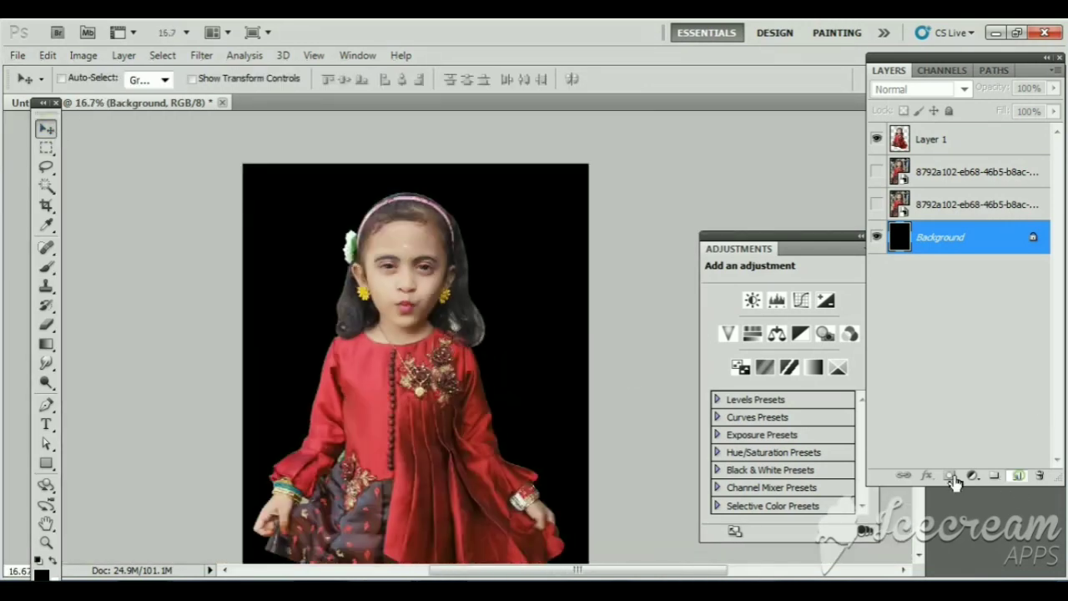
# Add a new empty layer and set the foreground colour to bright cyan (H 193).
pyautogui.click(1017, 475)
pyautogui.click(40, 570)
pyautogui.click(926, 459)
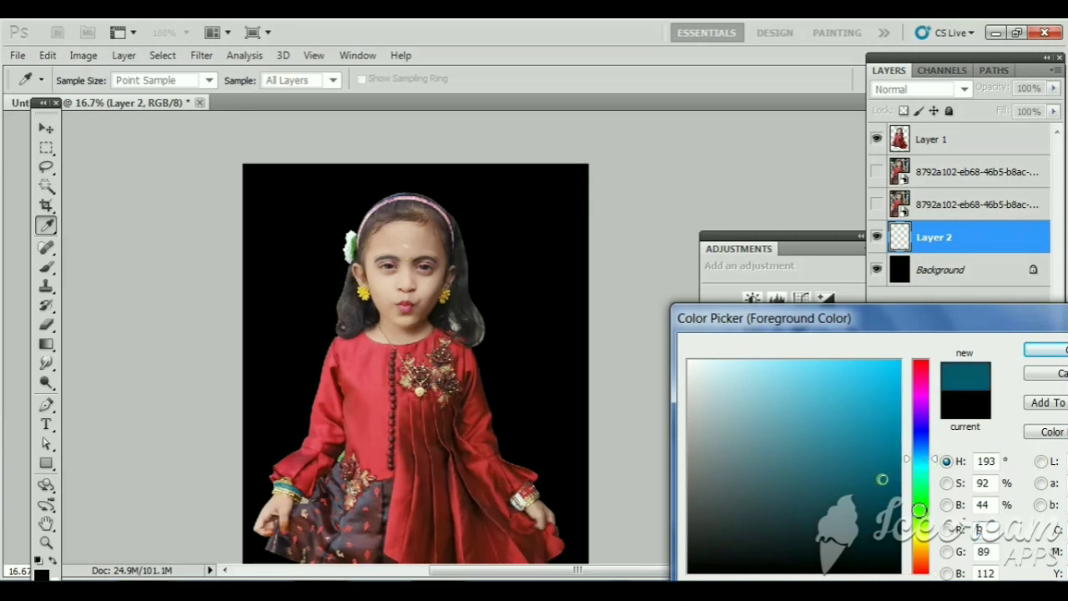
pyautogui.moveTo(883, 483)
pyautogui.mouseDown()
pyautogui.moveTo(931, 475)
pyautogui.moveTo(898, 371)
pyautogui.mouseUp()
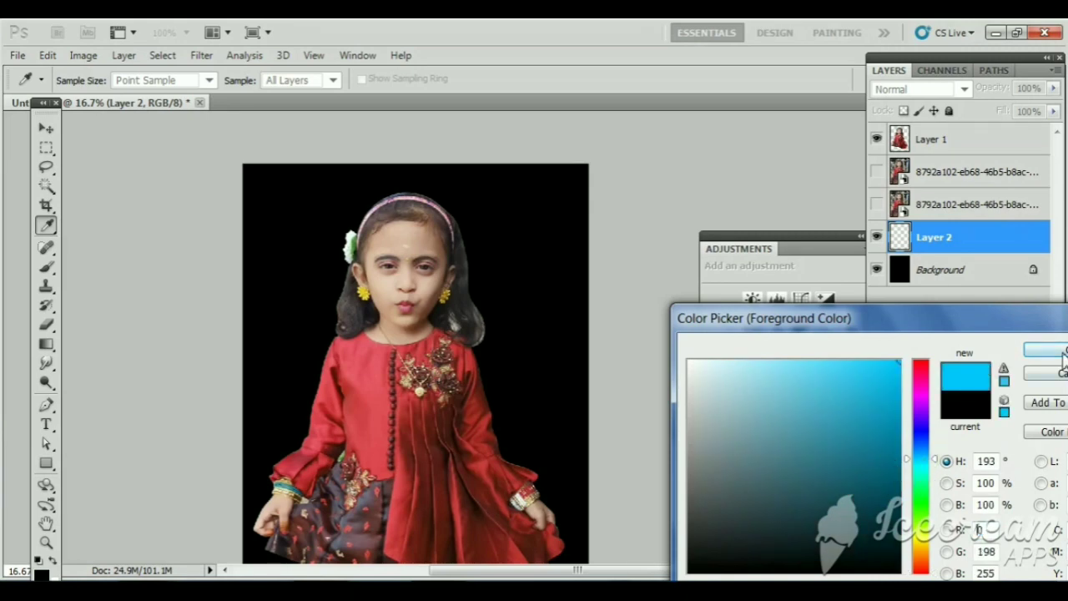
pyautogui.click(1045, 349)
# Set up a soft Brush at 35% opacity and 1242 px size.
pyautogui.press('b')
pyautogui.click(353, 79)
pyautogui.moveTo(351, 105); pyautogui.dragTo(301, 110)
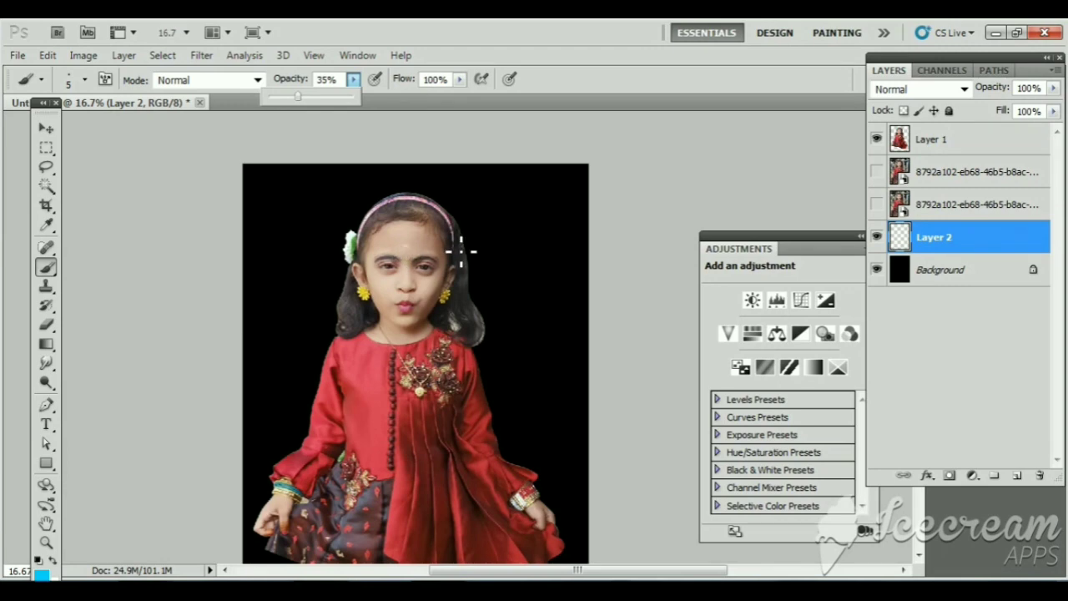
pyautogui.click(85, 79)
pyautogui.moveTo(87, 126); pyautogui.dragTo(146, 127)
pyautogui.write('1242')
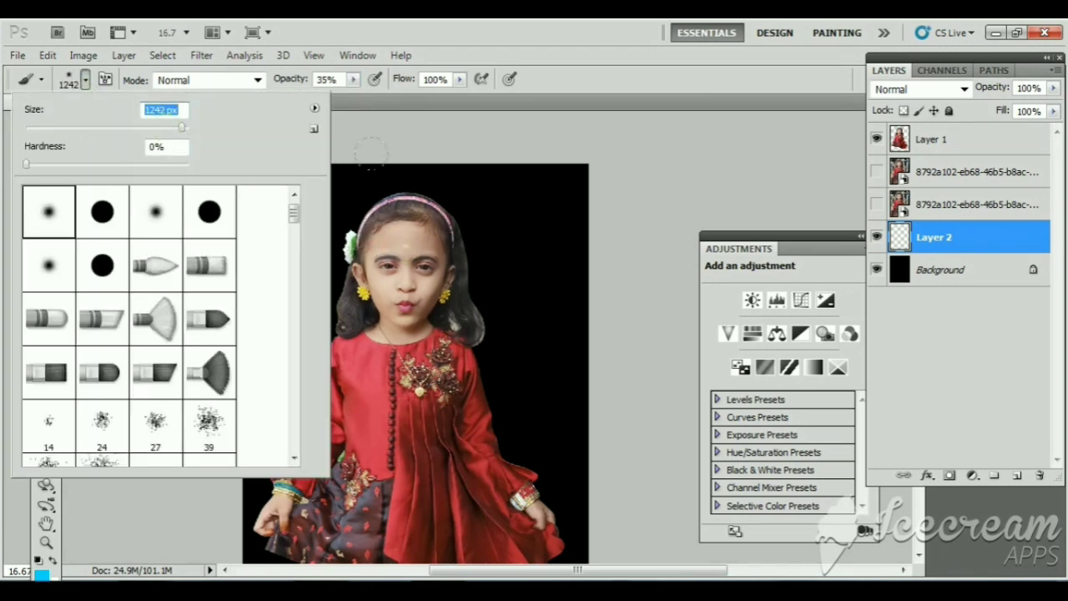
pyautogui.press('Return')
# Paint a cyan glow around the girl, then start picking an orange-yellow hue (H 44).
pyautogui.click(417, 180)
pyautogui.click(315, 292)
pyautogui.moveTo(315, 293); pyautogui.dragTo(315, 275)
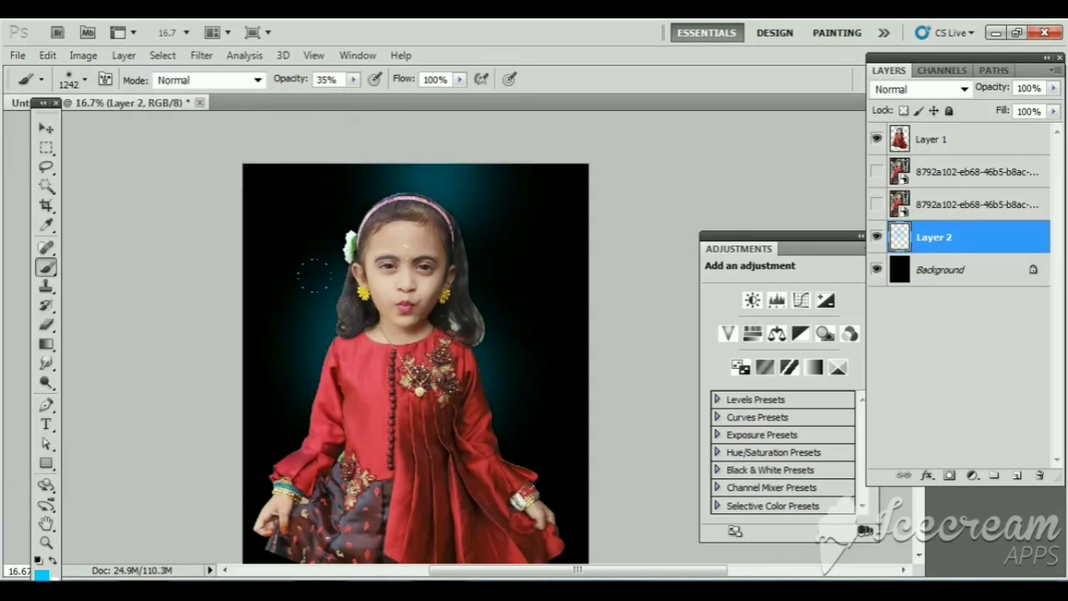
pyautogui.click(317, 317)
pyautogui.click(328, 278)
pyautogui.click(516, 337)
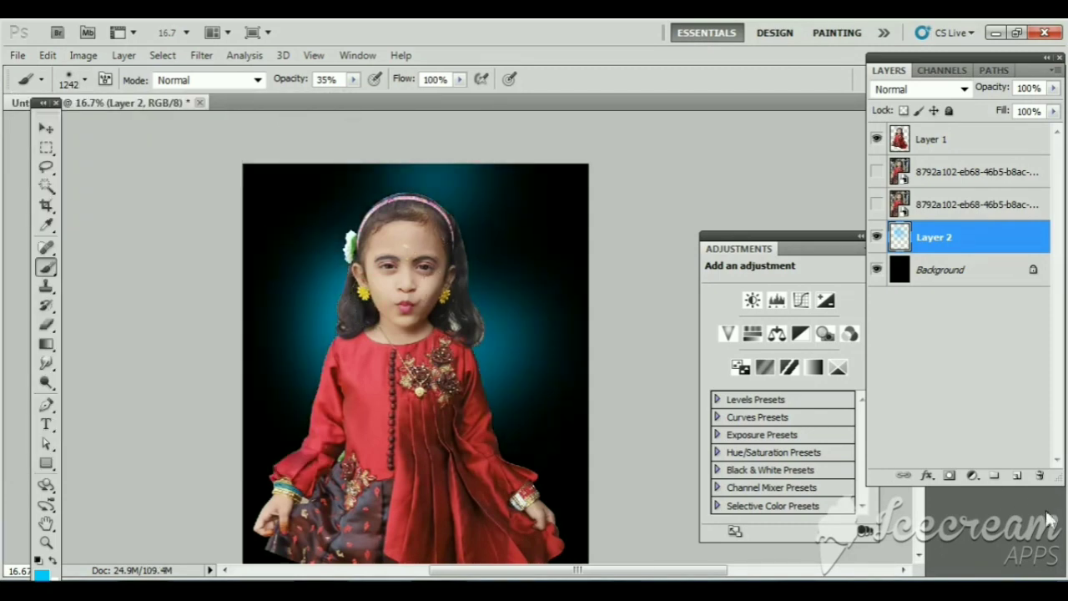
pyautogui.click(42, 573)
pyautogui.click(923, 547)
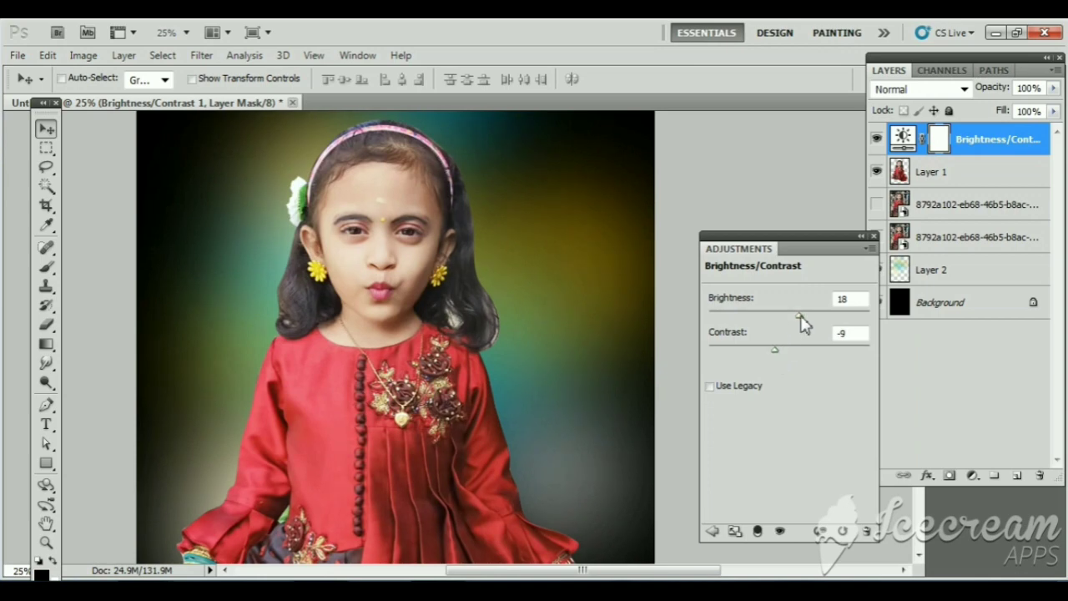
# Clip Brightness/Contrast to the girl's layer and add a clipped Curves layer lifting the midtones.
pyautogui.keyDown('alt'); pyautogui.click(972, 157); pyautogui.keyUp('alt')
pyautogui.click(972, 475)
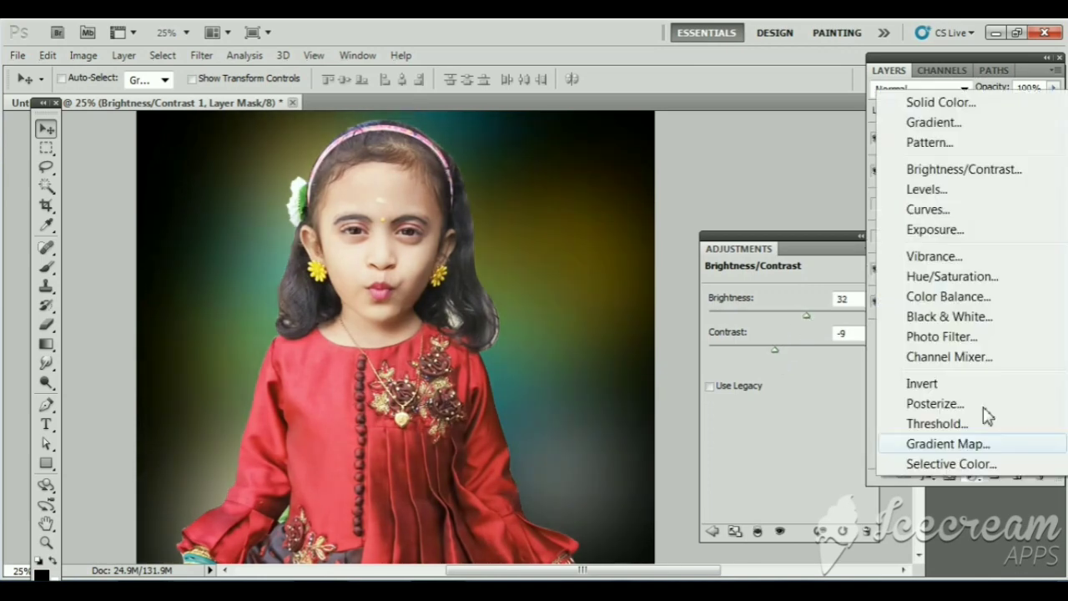
pyautogui.click(926, 208)
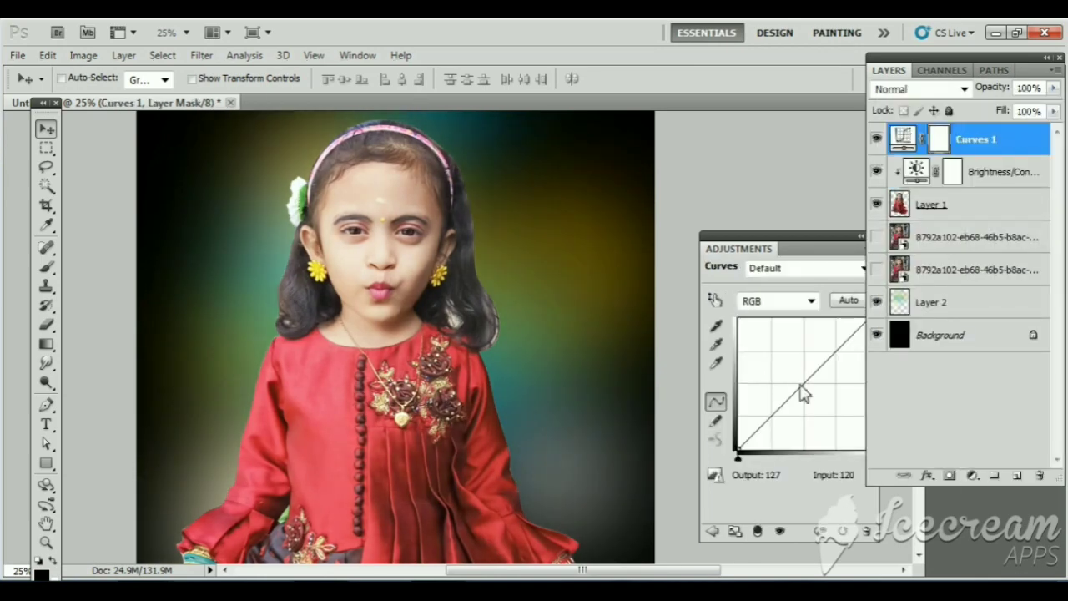
pyautogui.moveTo(801, 393); pyautogui.dragTo(799, 380)
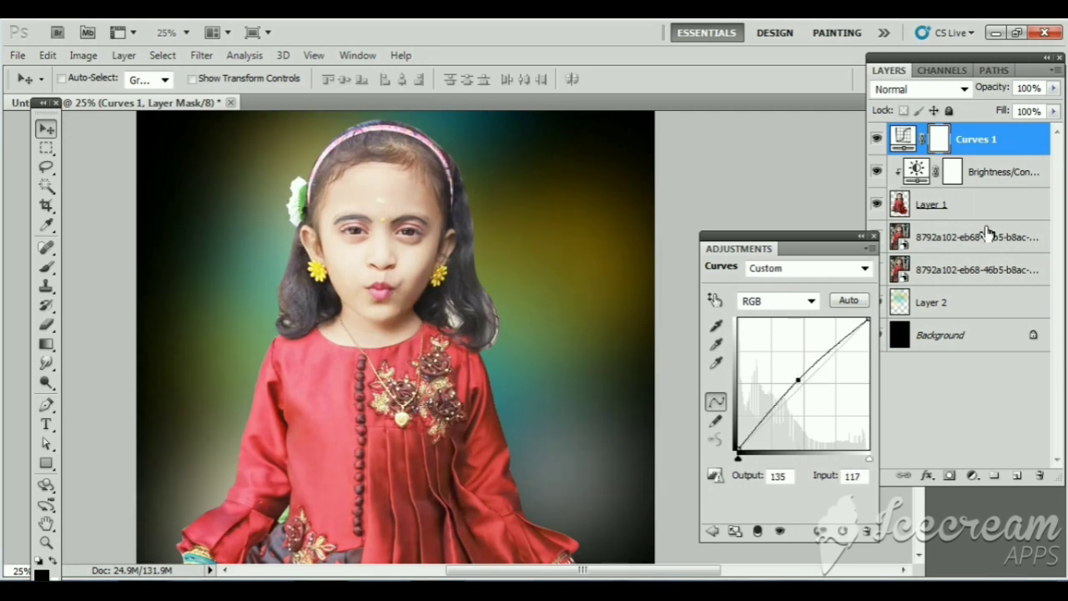
pyautogui.keyDown('alt'); pyautogui.click(1002, 159); pyautogui.keyUp('alt')
# Add an Exposure layer with offset raised to 0.0183, clipped to the girl's layer.
pyautogui.click(972, 474)
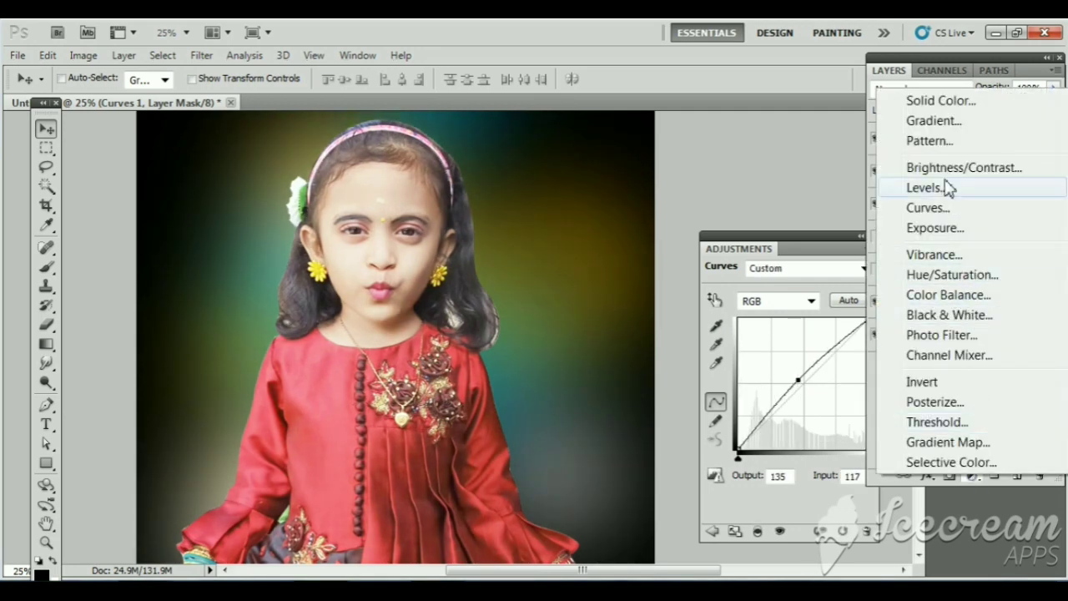
pyautogui.click(932, 227)
pyautogui.moveTo(791, 349)
pyautogui.mouseDown()
pyautogui.moveTo(800, 354)
pyautogui.moveTo(793, 316)
pyautogui.mouseUp()
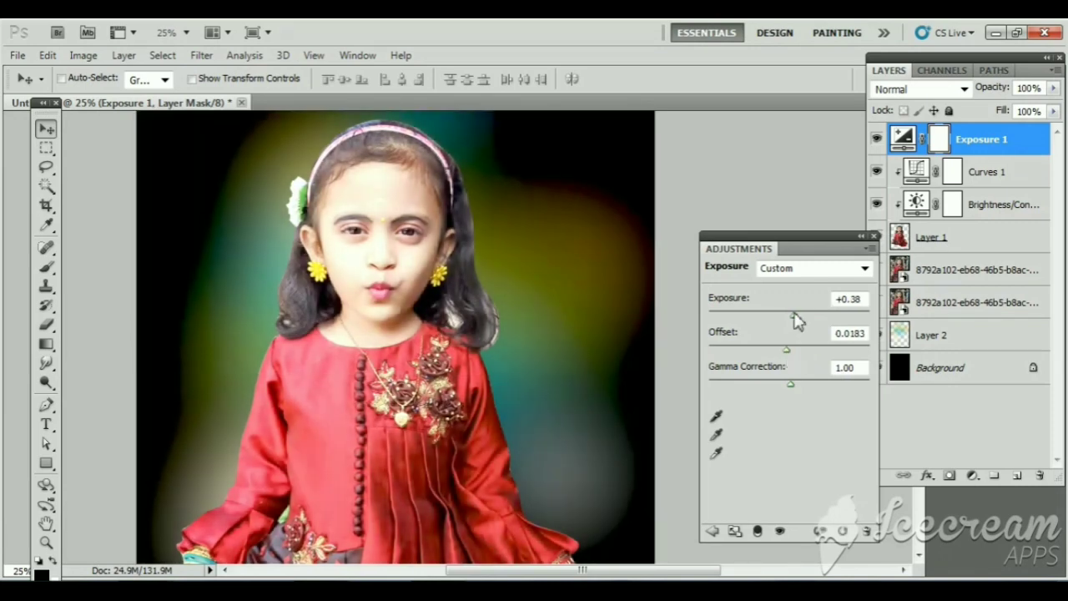
pyautogui.keyDown('alt'); pyautogui.click(991, 156); pyautogui.keyUp('alt')
pyautogui.click(954, 240)
# Duplicate Layer 1 into a Layer 1 copy.
pyautogui.click(83, 55)
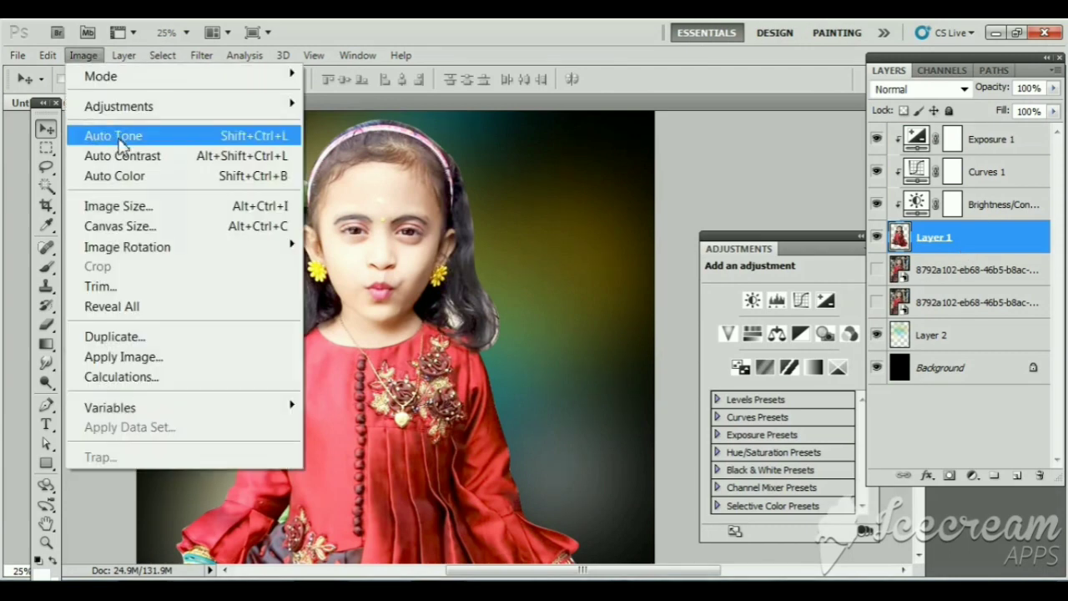
pyautogui.click(935, 247)
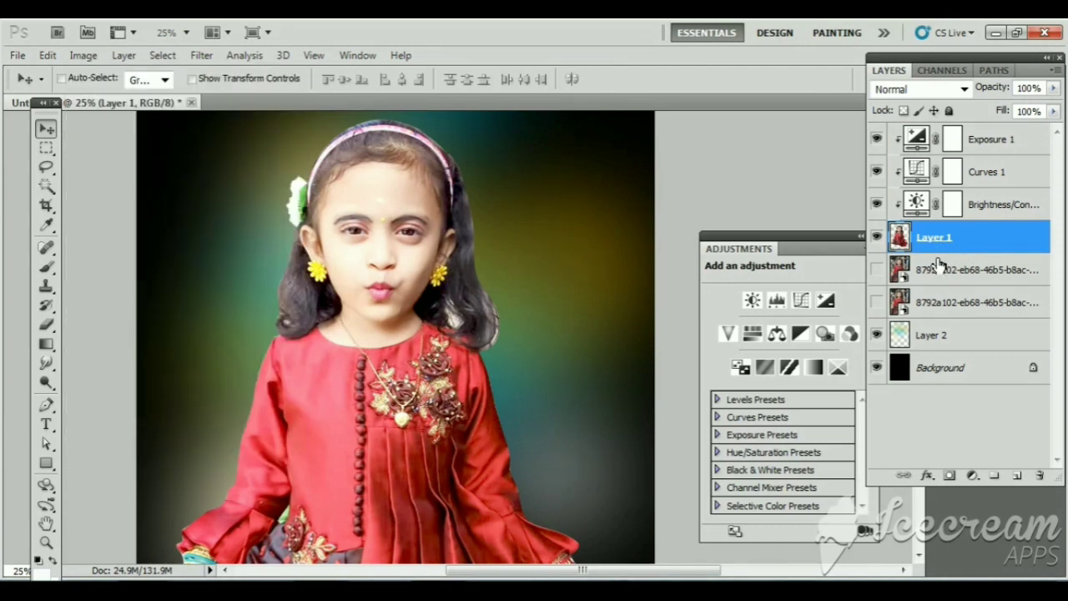
pyautogui.rightClick(938, 264)
pyautogui.click(826, 219)
pyautogui.click(685, 192)
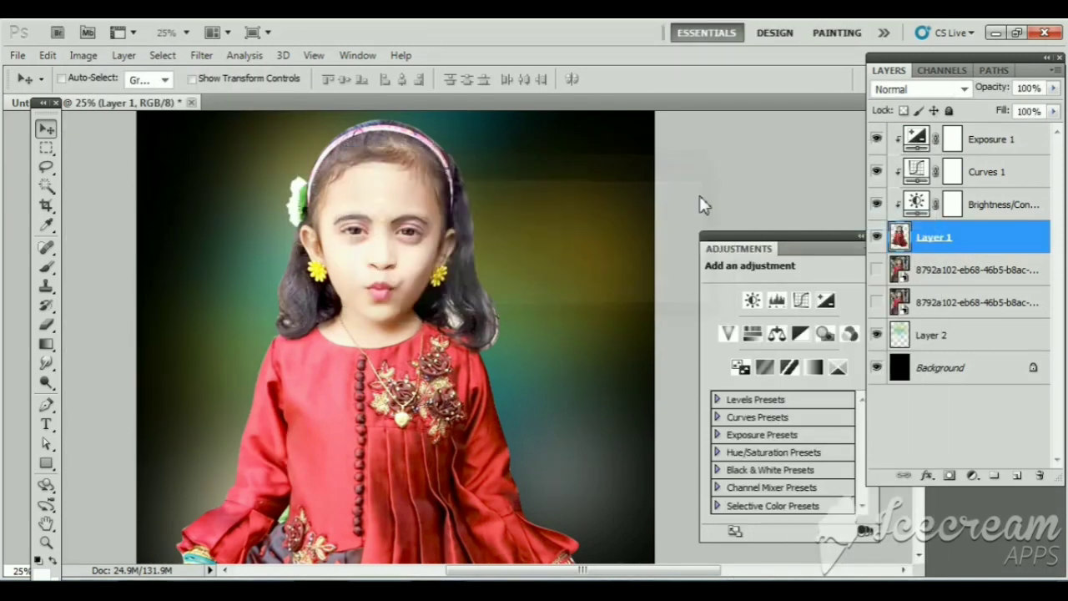
# Apply a High Pass filter to the Layer 1 copy.
pyautogui.click(201, 55)
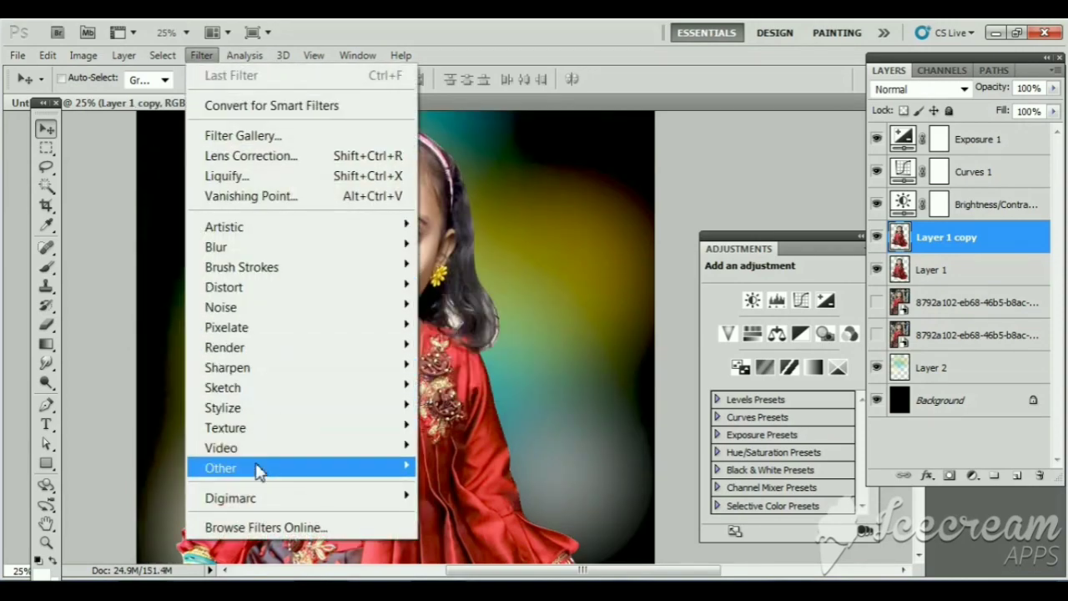
pyautogui.moveTo(221, 467)
pyautogui.click(451, 488)
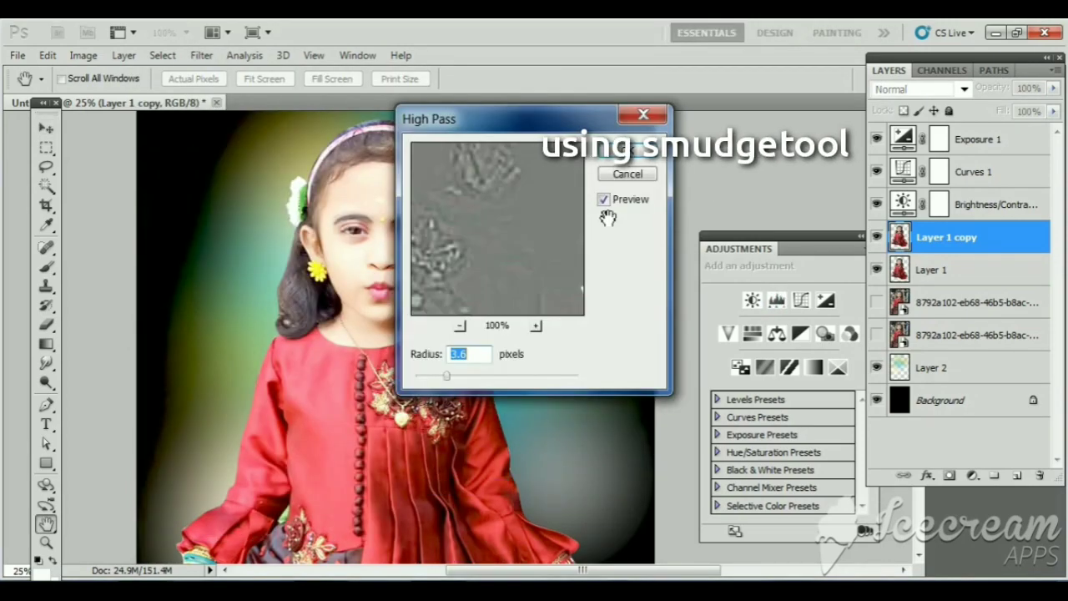
pyautogui.click(627, 148)
pyautogui.press('v')
# Try Multiply, Color and Soft Light blend modes on the copy, settling on Vivid Light.
pyautogui.click(920, 89)
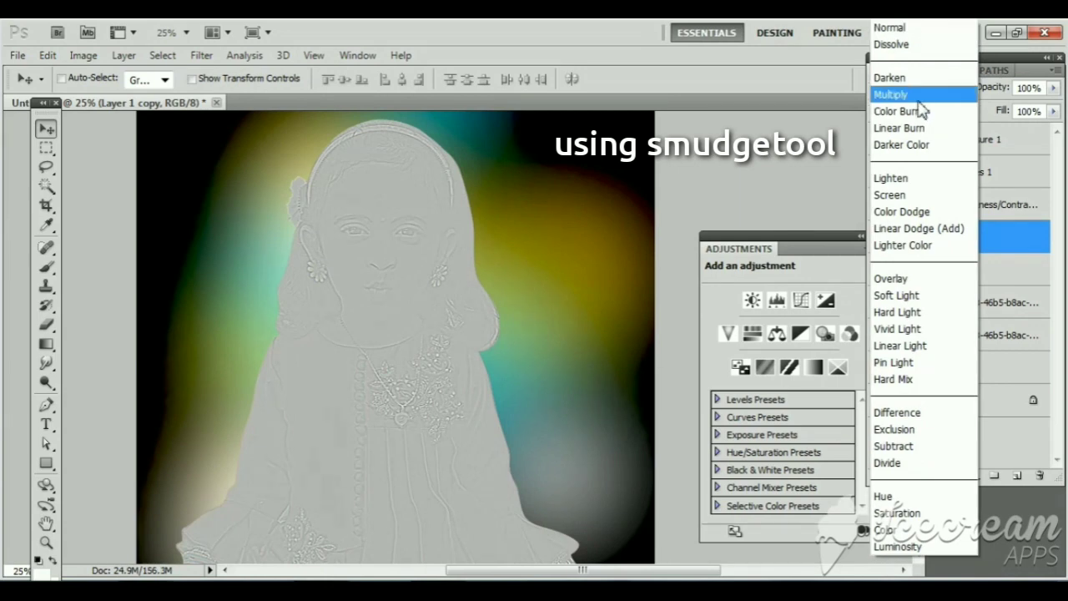
pyautogui.click(918, 98)
pyautogui.click(925, 90)
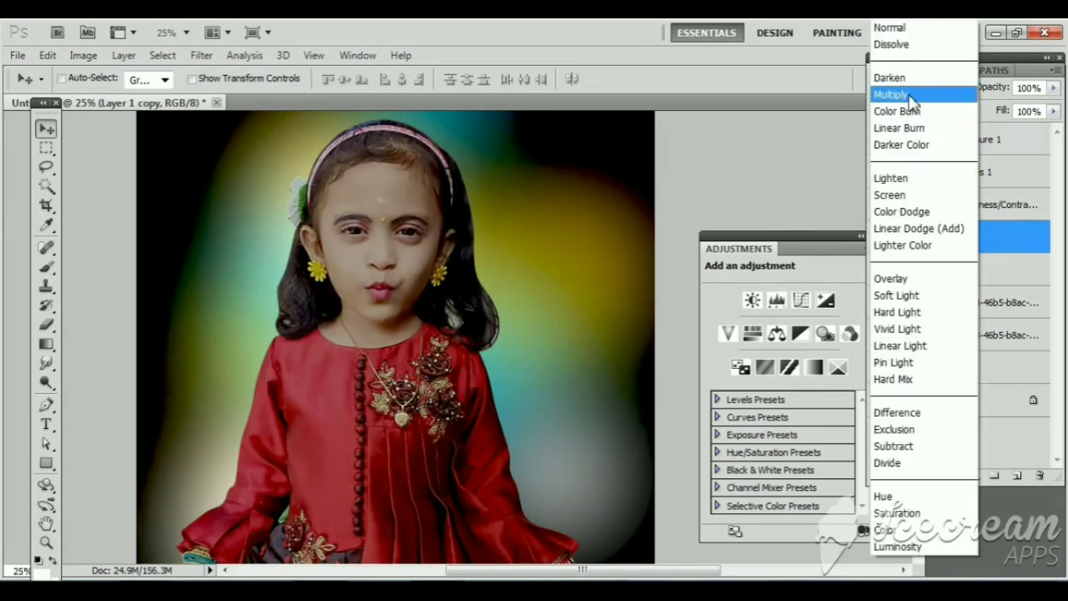
pyautogui.click(895, 530)
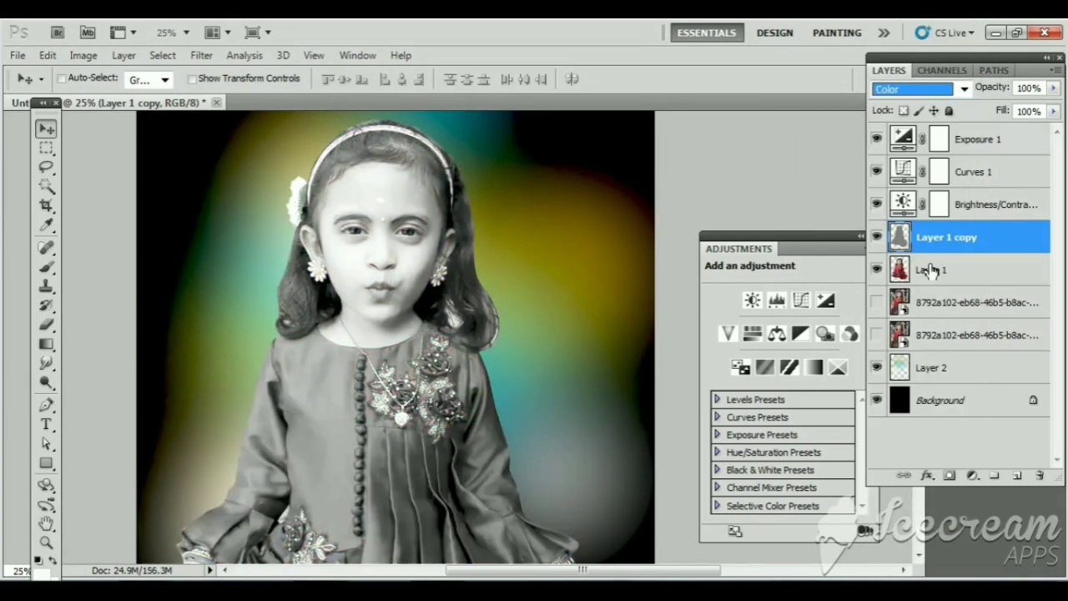
pyautogui.press('Up')
pyautogui.press('Up')
pyautogui.press('Up')
pyautogui.press('Up')
pyautogui.press('Up')
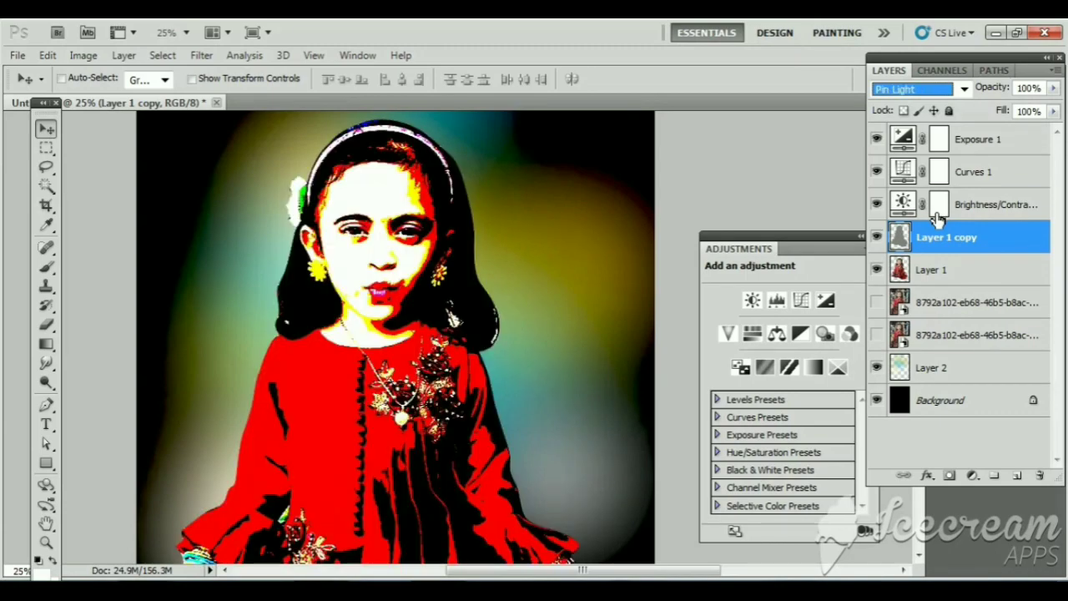
pyautogui.press('Up')
pyautogui.press('Up')
pyautogui.press('Up')
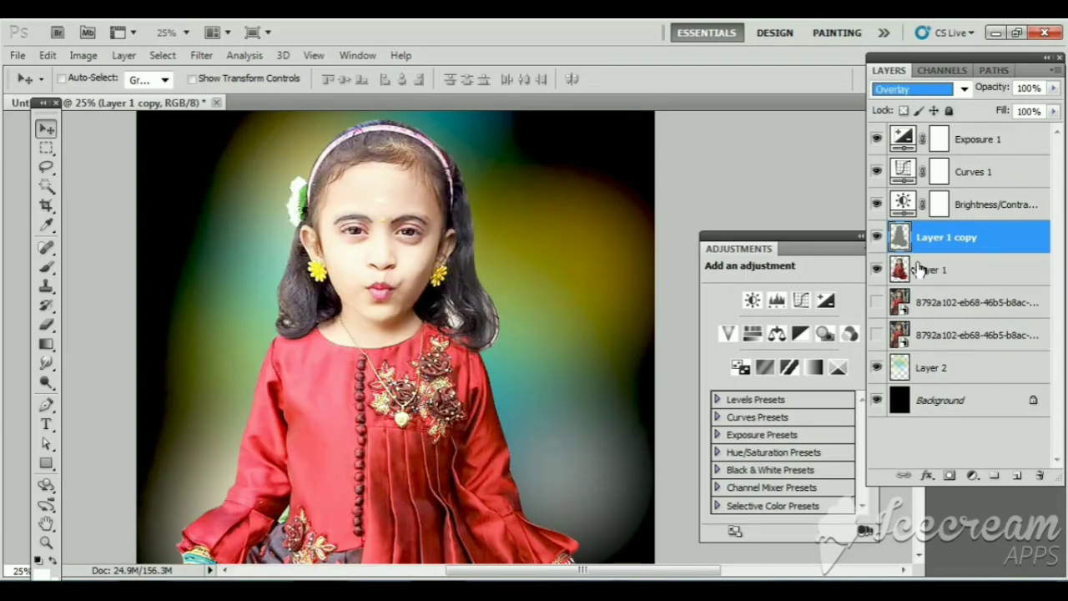
pyautogui.hotkey('ctrl', '+')
pyautogui.hotkey('ctrl', '+')
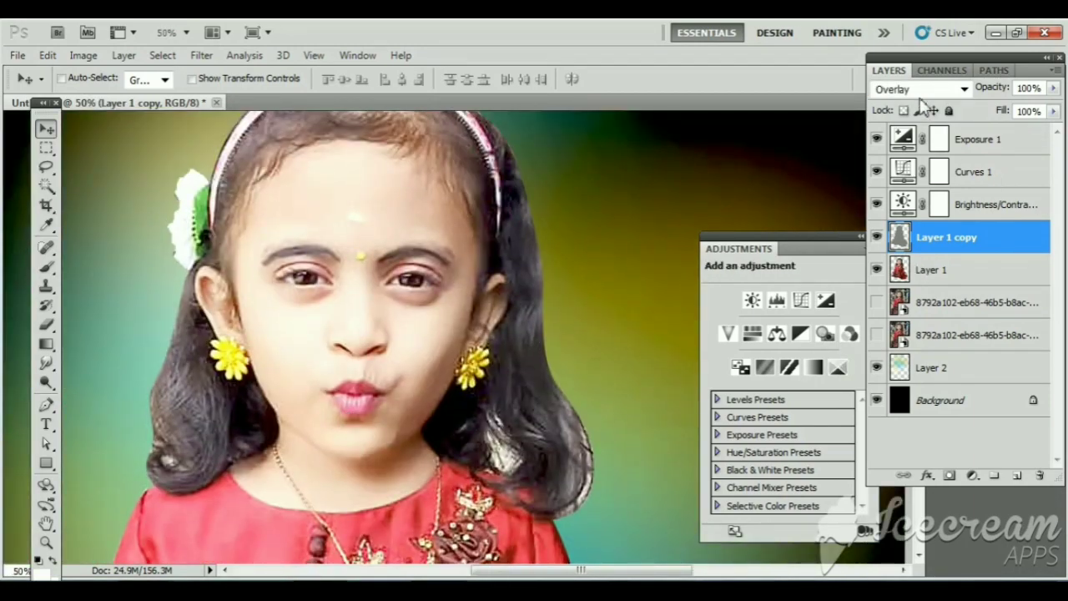
pyautogui.click(920, 90)
pyautogui.click(915, 294)
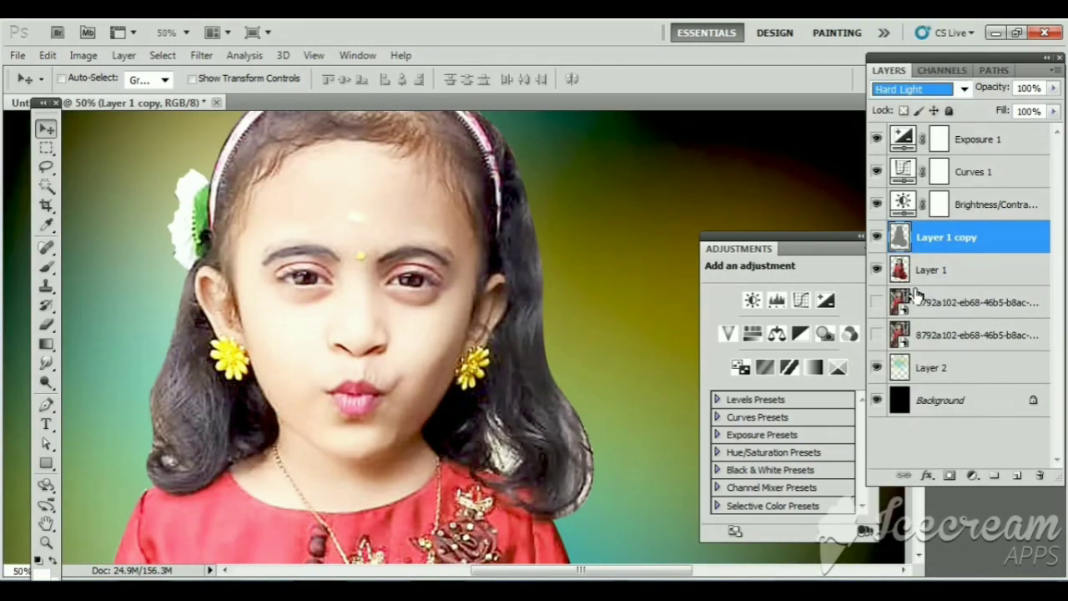
pyautogui.press('Down')
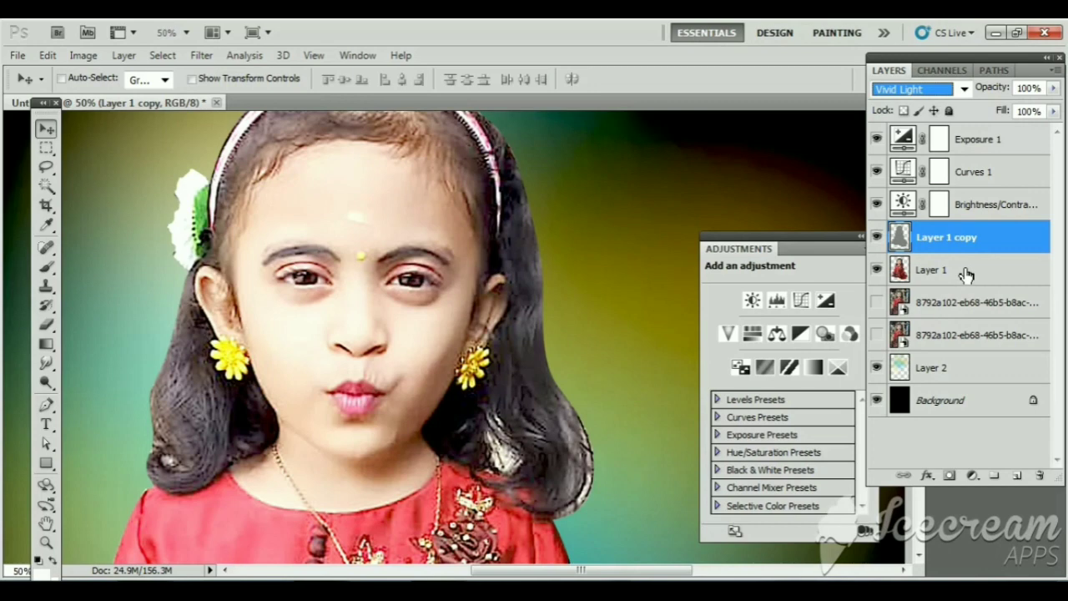
# Merge Layer 1 into the high-pass Layer 1 copy.
pyautogui.keyDown('ctrl'); pyautogui.click(966, 275); pyautogui.keyUp('ctrl')
pyautogui.rightClick(967, 275)
pyautogui.click(801, 527)
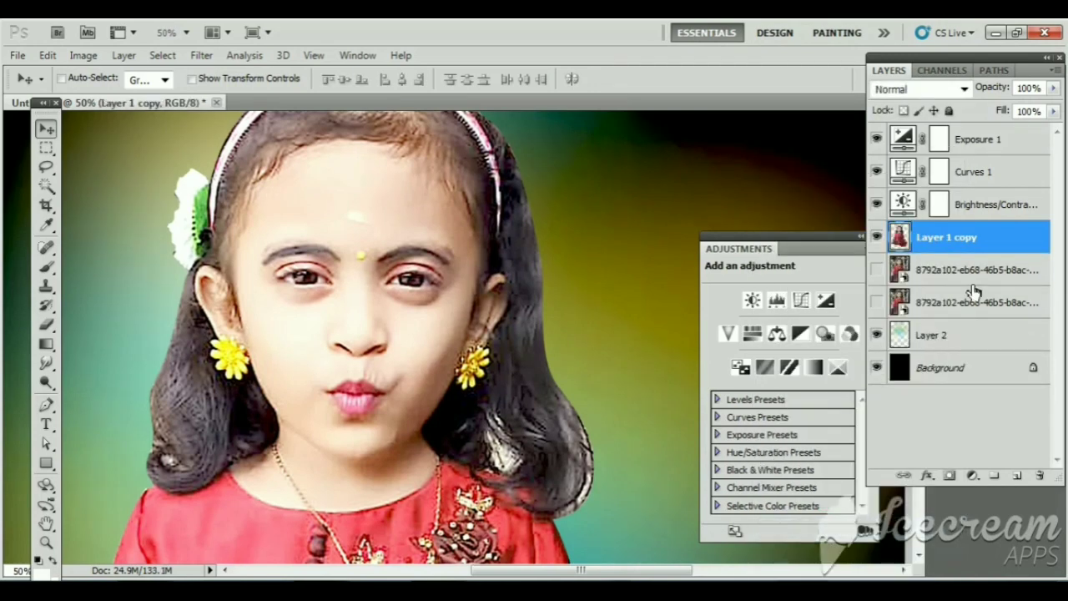
pyautogui.click(968, 215)
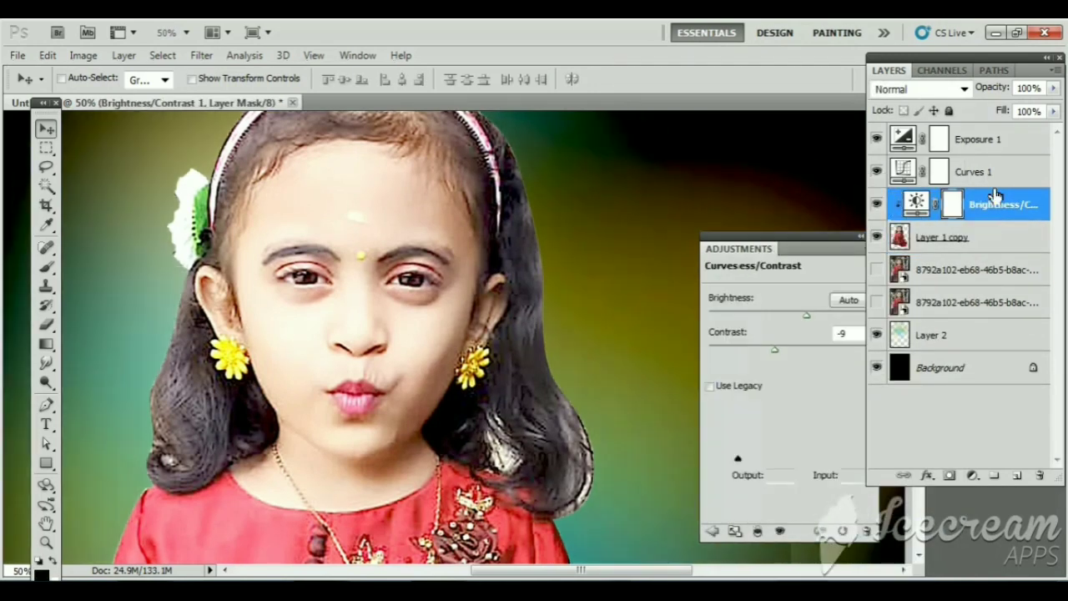
pyautogui.click(942, 237)
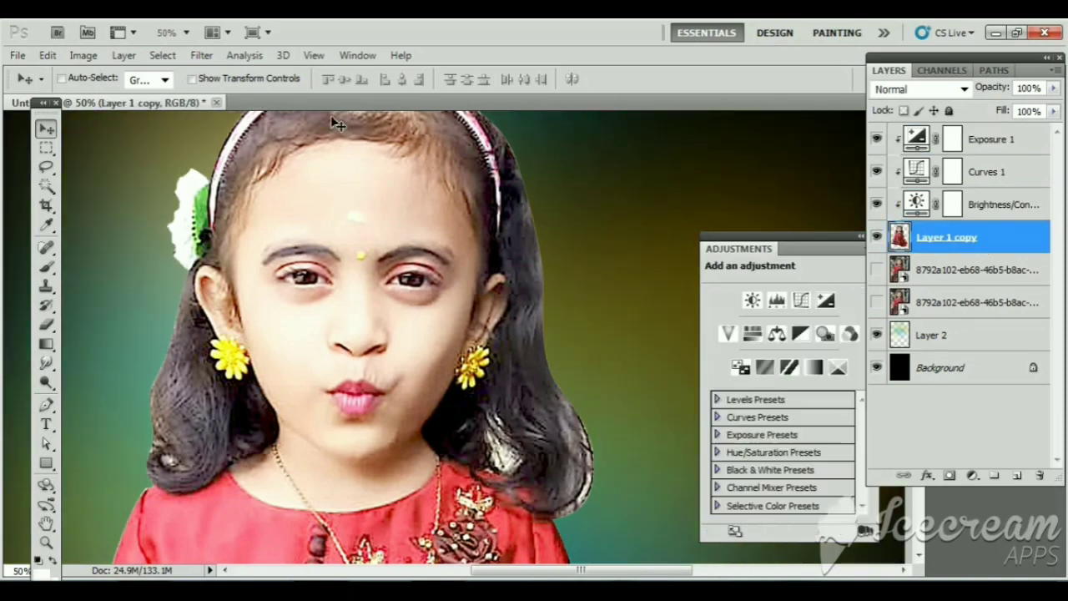
# Apply Unsharp Mask to Layer 1 copy: amount 68, radius 3.7 pixels, threshold 0.
pyautogui.click(201, 55)
pyautogui.click(476, 443)
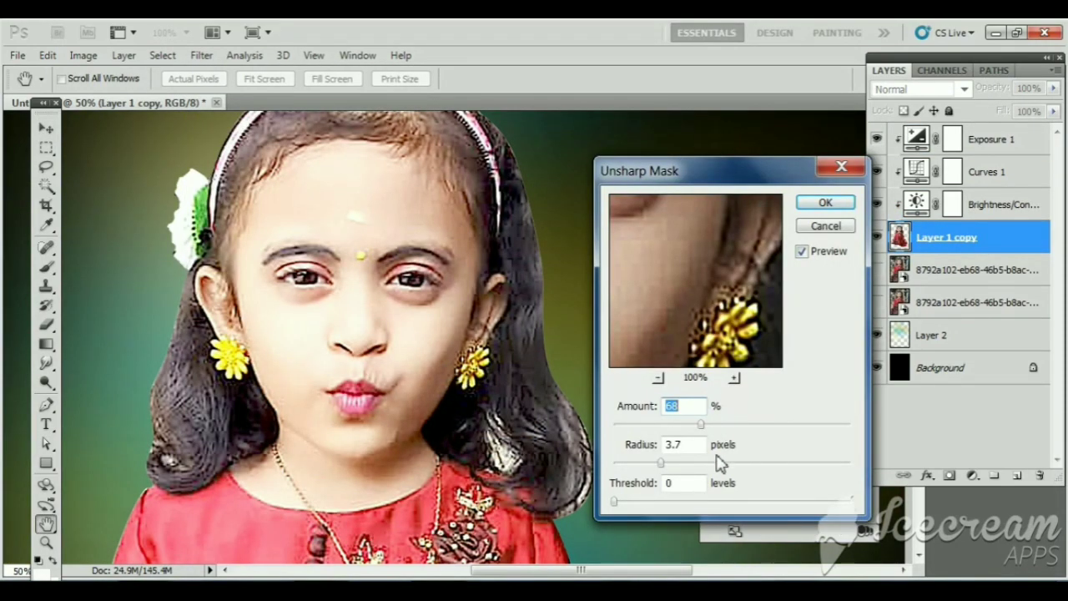
pyautogui.click(814, 207)
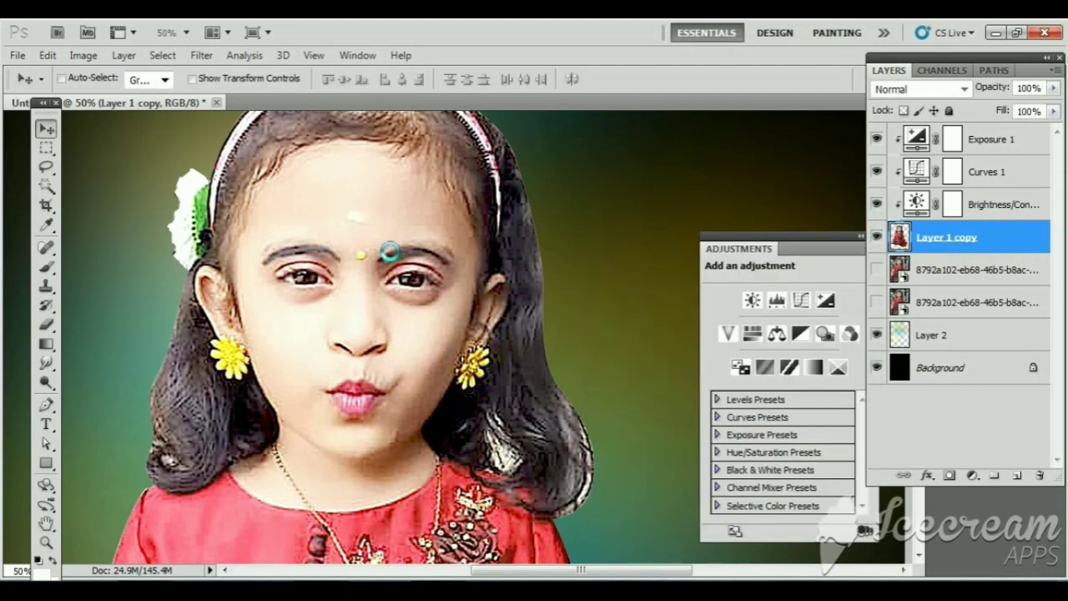
# Merge the three adjustment layers into Layer 1 copy and zoom to 100%.
pyautogui.keyDown('shift'); pyautogui.click(993, 143); pyautogui.keyUp('shift')
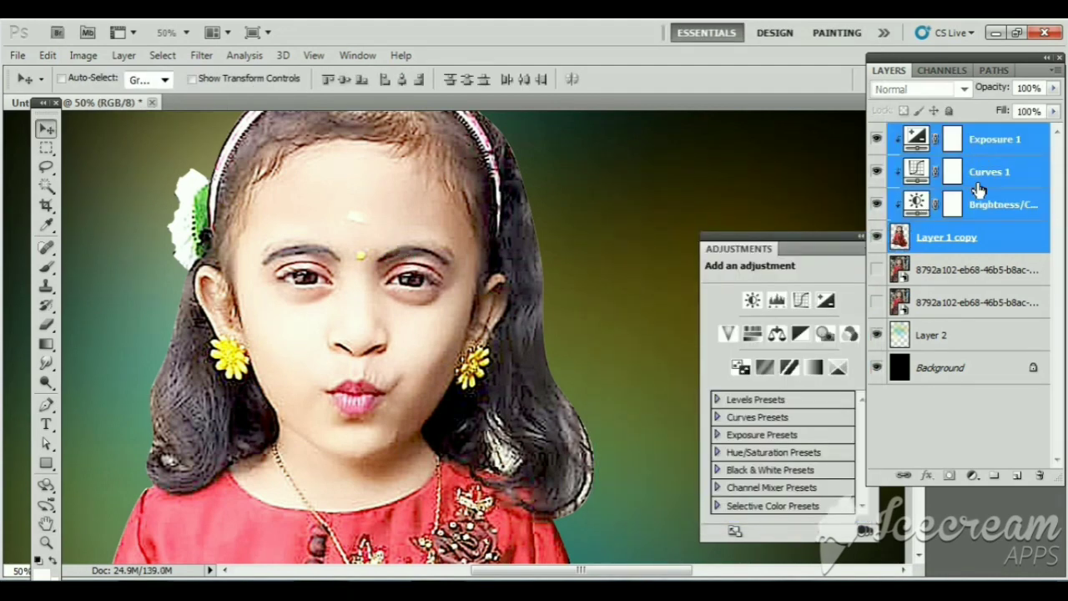
pyautogui.rightClick(988, 171)
pyautogui.click(805, 526)
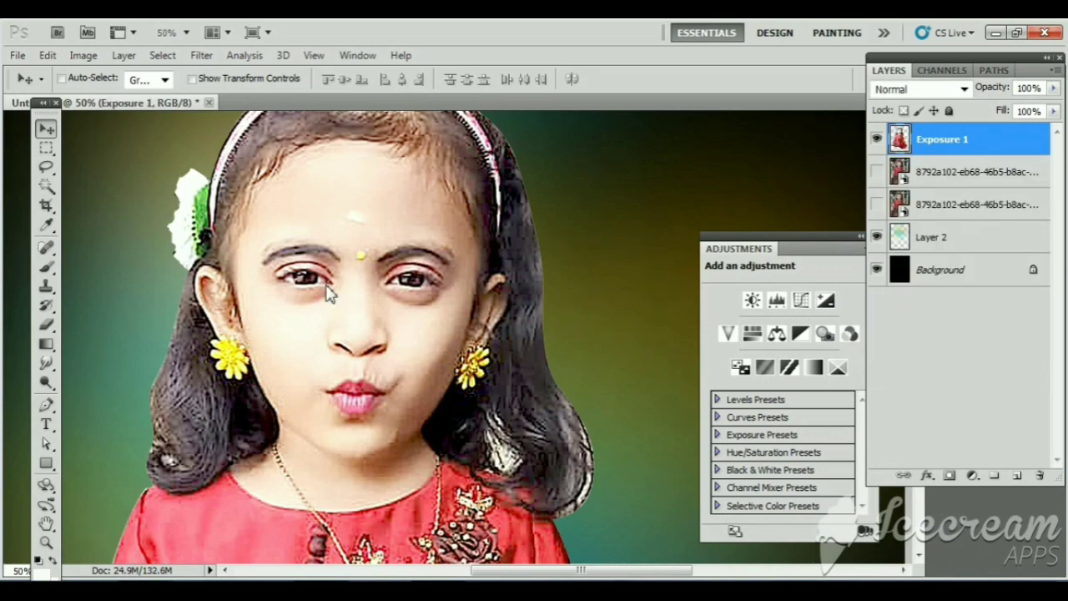
pyautogui.hotkey('ctrl', '+')
pyautogui.hotkey('ctrl', '+')
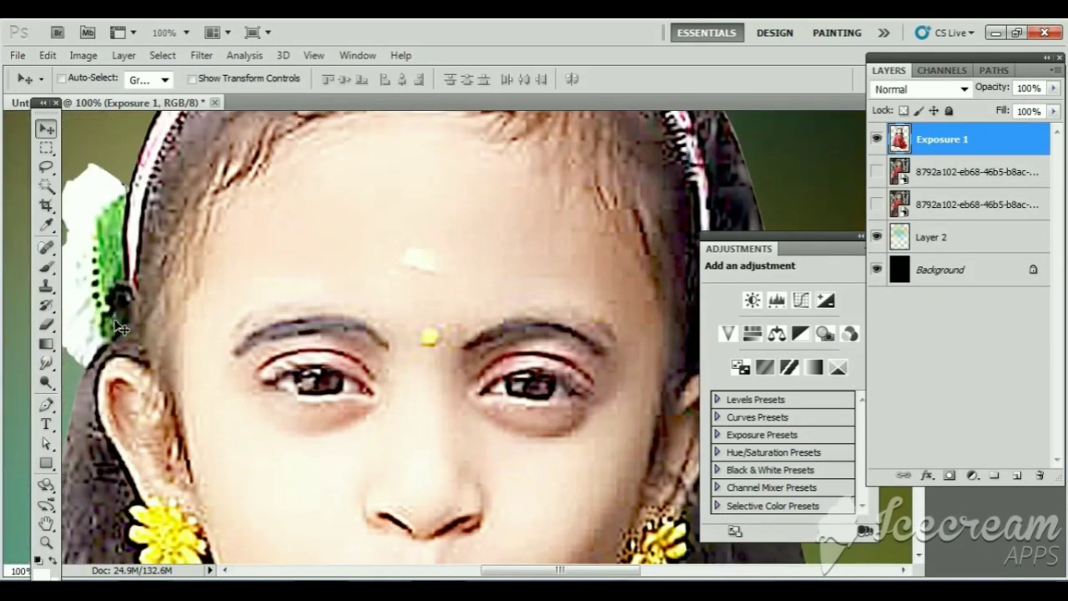
# Choose the Smudge tool with a soft round 47 px brush at 0% hardness.
pyautogui.click(46, 365)
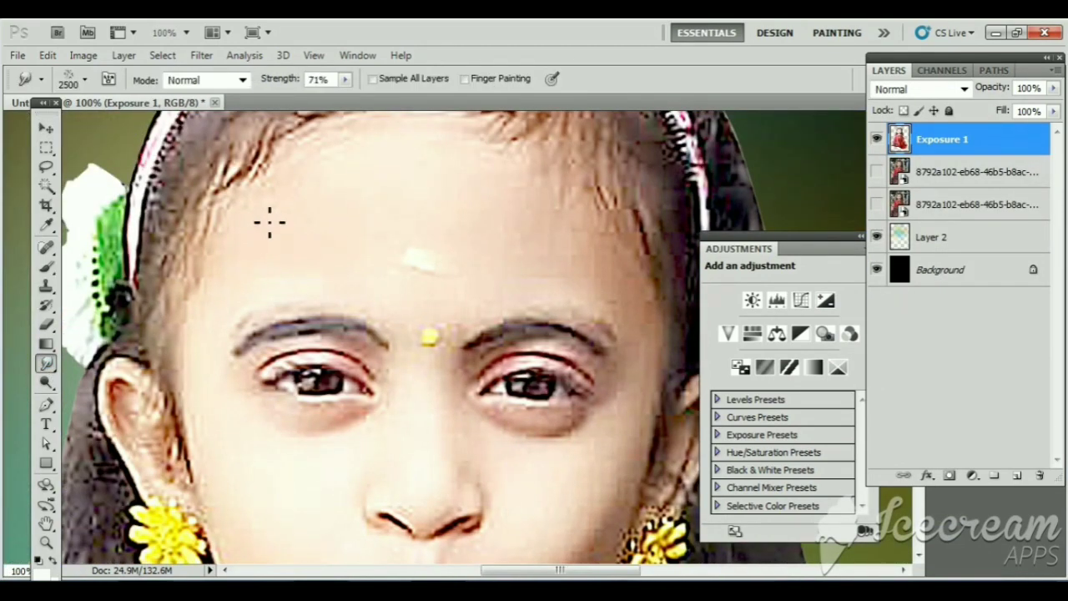
pyautogui.click(84, 80)
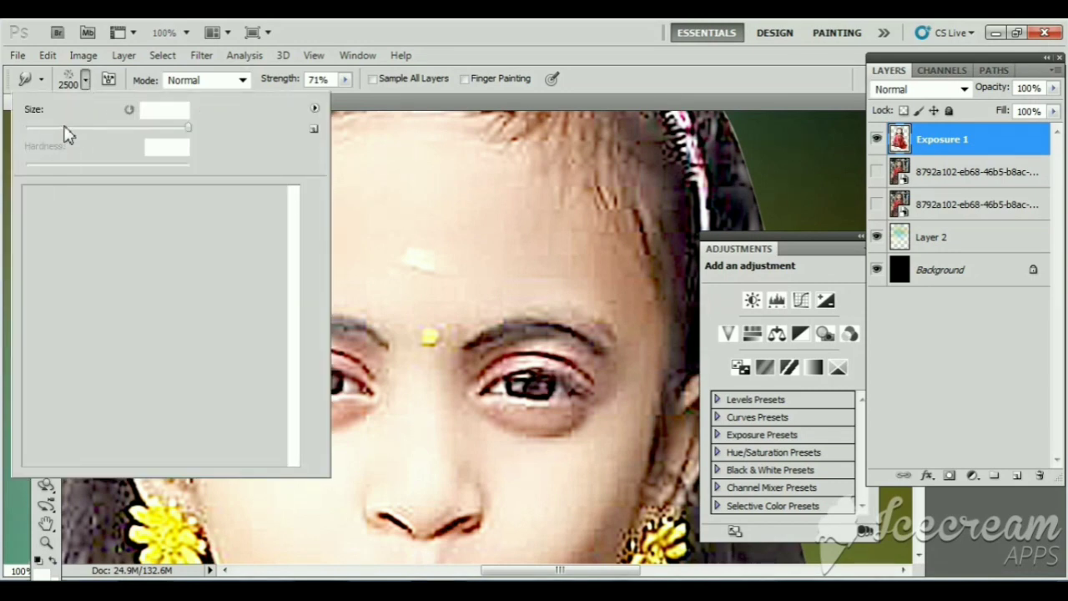
pyautogui.scroll(2, 185, 309)
pyautogui.scroll(2, 185, 309)
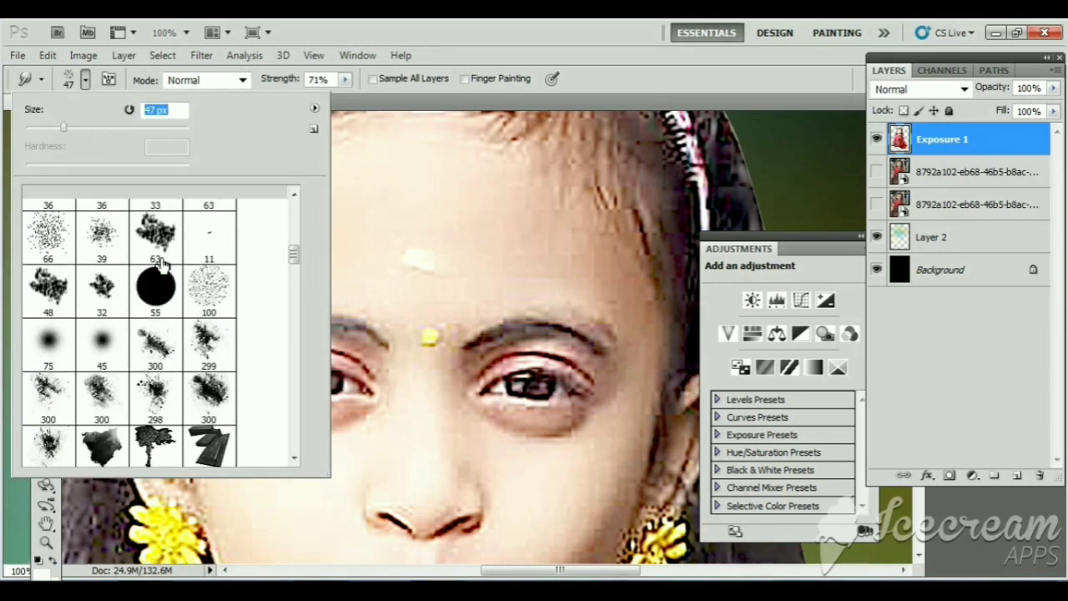
pyautogui.scroll(2, 185, 308)
pyautogui.scroll(1, 186, 308)
pyautogui.scroll(2, 185, 309)
pyautogui.scroll(3, 185, 309)
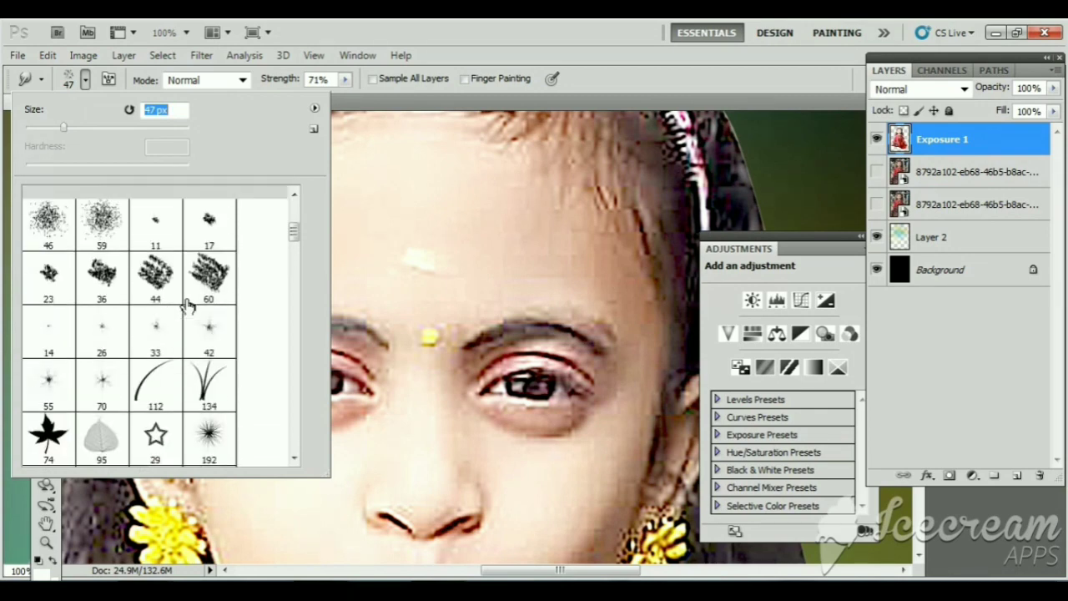
pyautogui.scroll(2, 188, 307)
pyautogui.scroll(3, 187, 307)
pyautogui.click(48, 218)
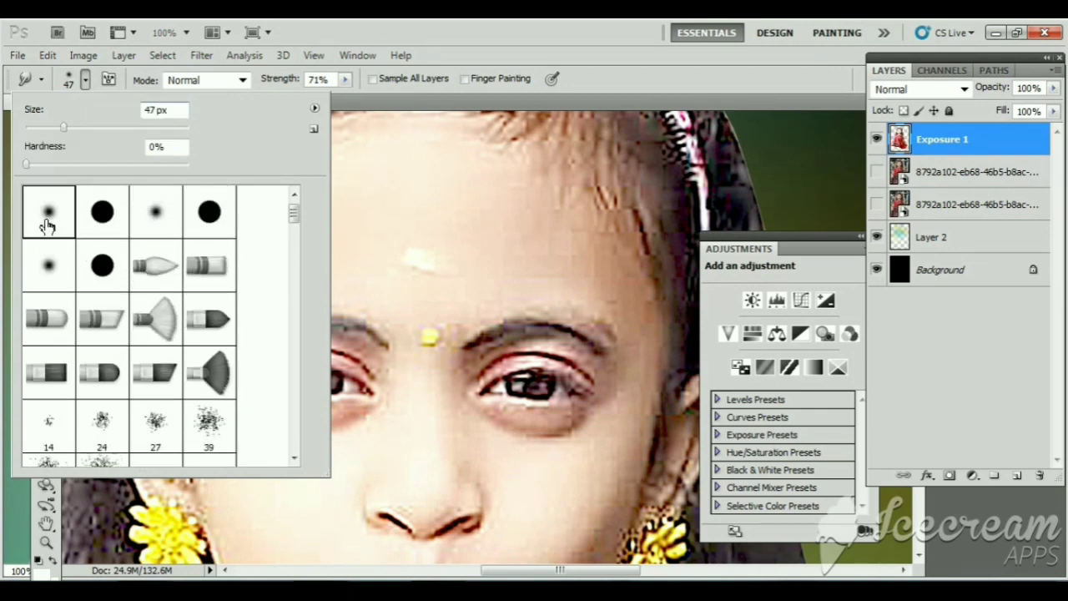
pyautogui.click(409, 119)
# Zoom in on the forehead and set the Smudge brush to 29 px.
pyautogui.hotkey('ctrl', '+')
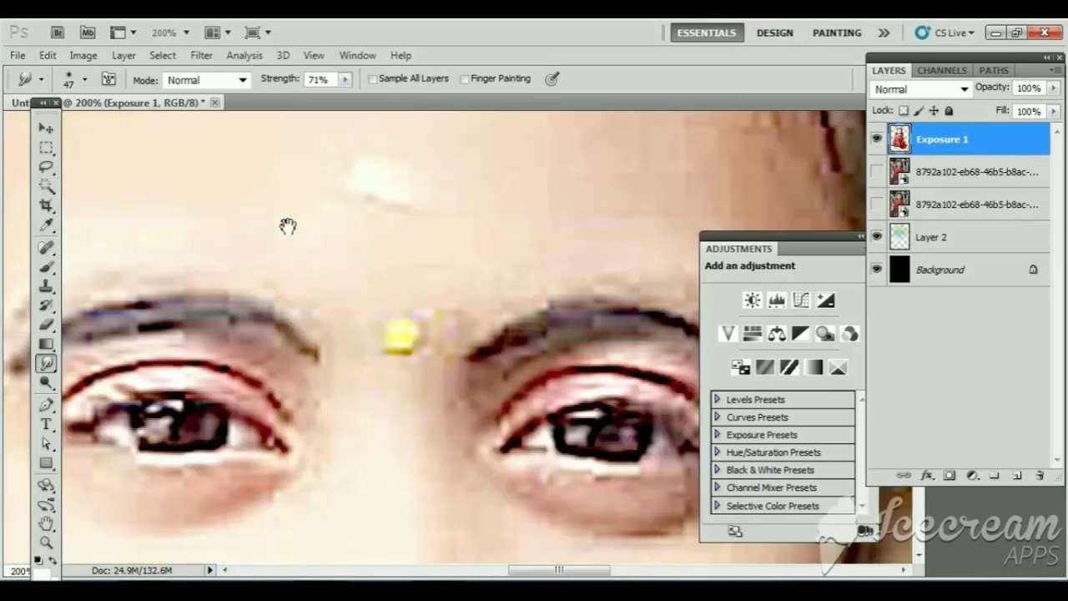
pyautogui.scroll(3, 209, 254)
pyautogui.hscroll(-2, 208, 254)
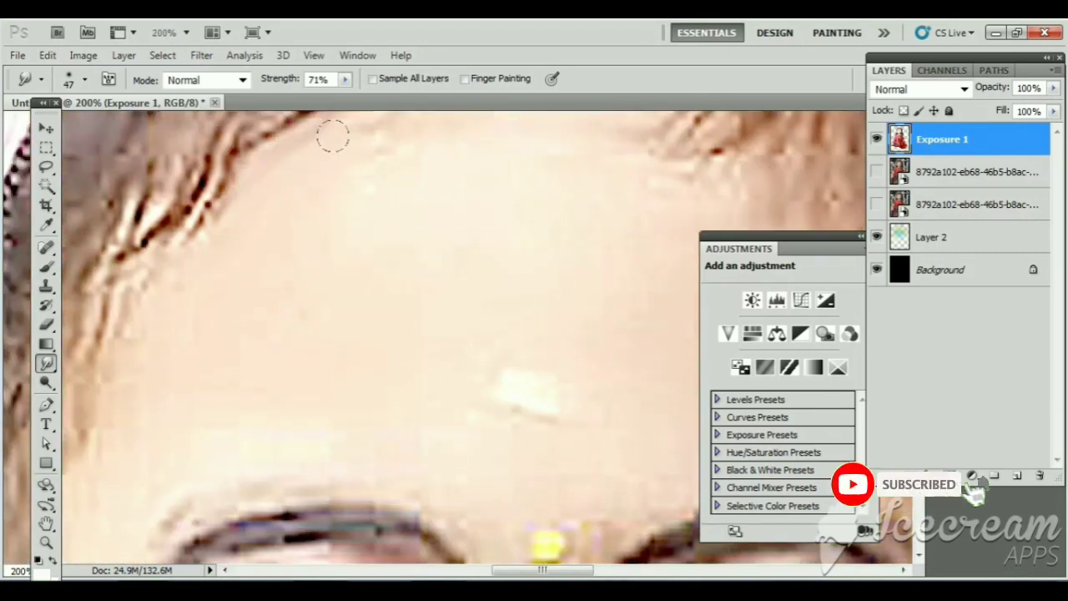
pyautogui.moveTo(372, 131); pyautogui.dragTo(301, 241)
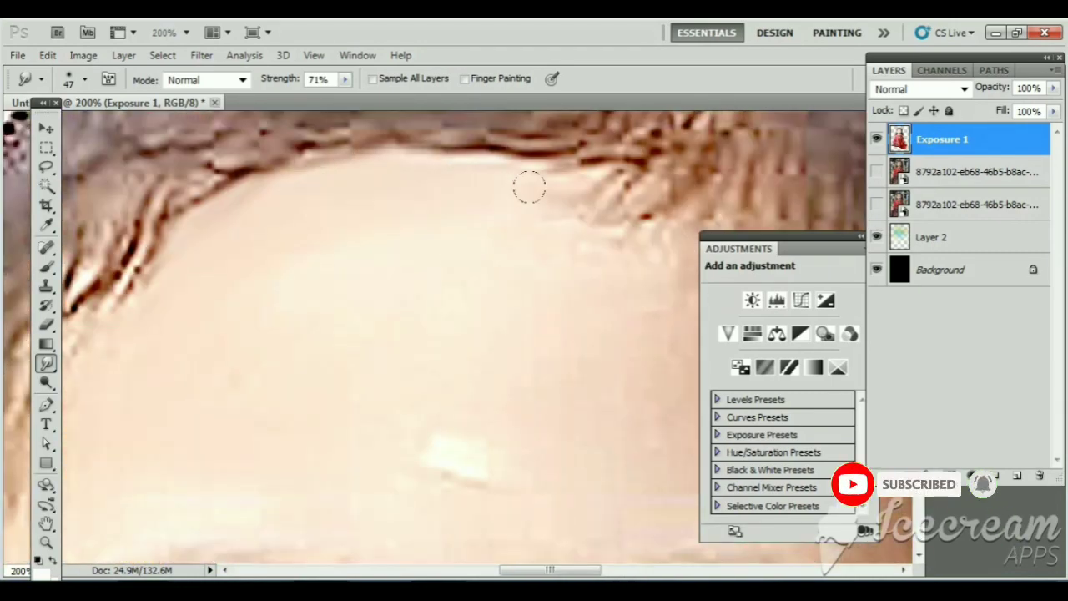
pyautogui.click(84, 79)
pyautogui.moveTo(55, 127); pyautogui.dragTo(48, 127)
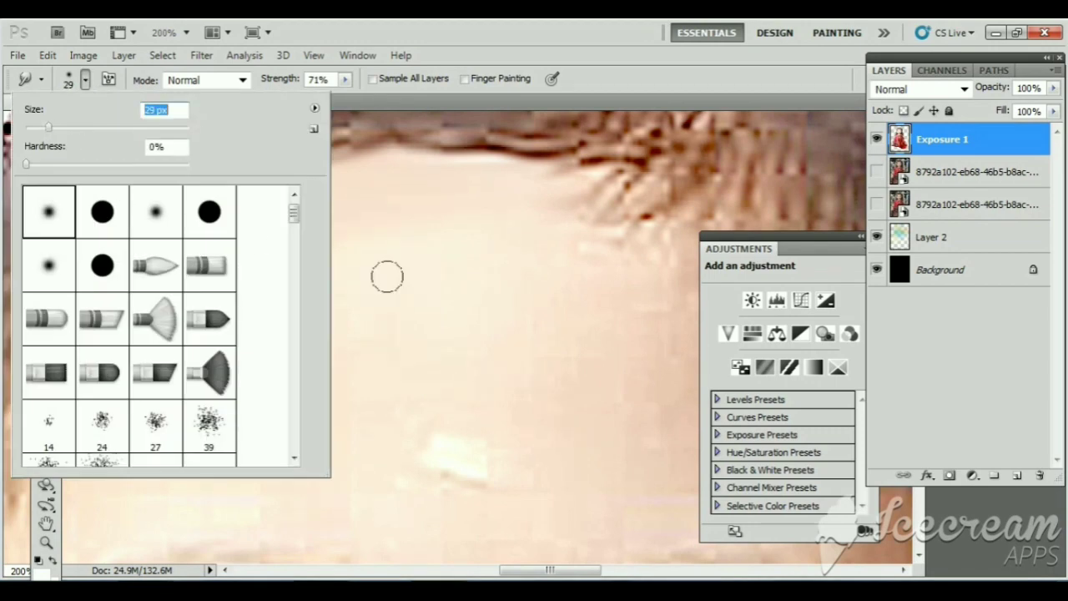
# Smudge the hairline and forehead skin into smooth painted strokes.
pyautogui.moveTo(387, 277); pyautogui.dragTo(322, 298)
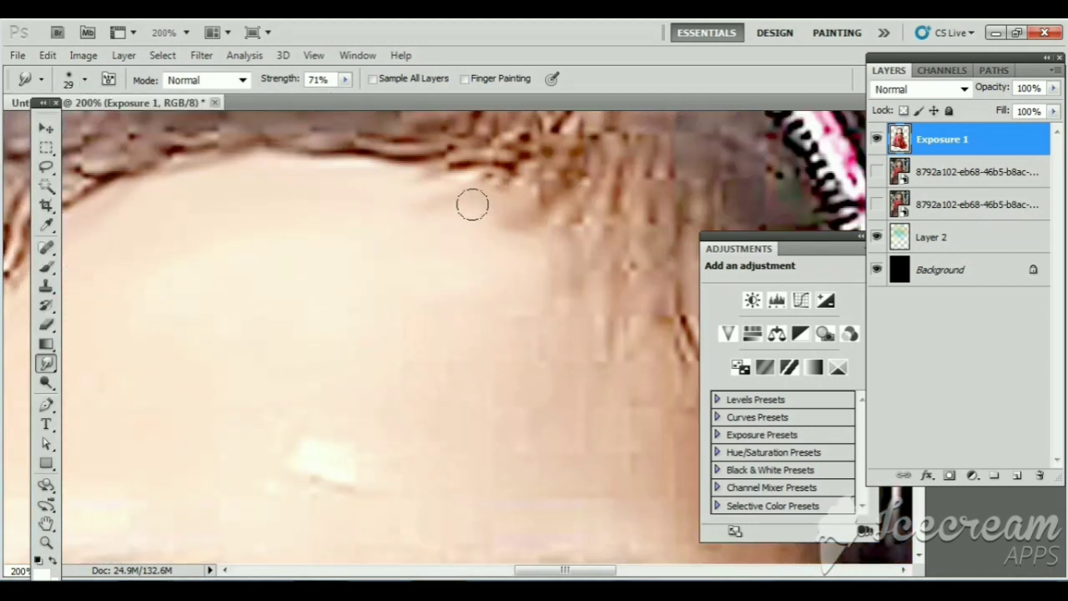
pyautogui.moveTo(472, 205)
pyautogui.mouseDown()
pyautogui.moveTo(539, 238)
pyautogui.moveTo(563, 306)
pyautogui.moveTo(546, 324)
pyautogui.mouseUp()
pyautogui.moveTo(438, 321); pyautogui.dragTo(544, 271)
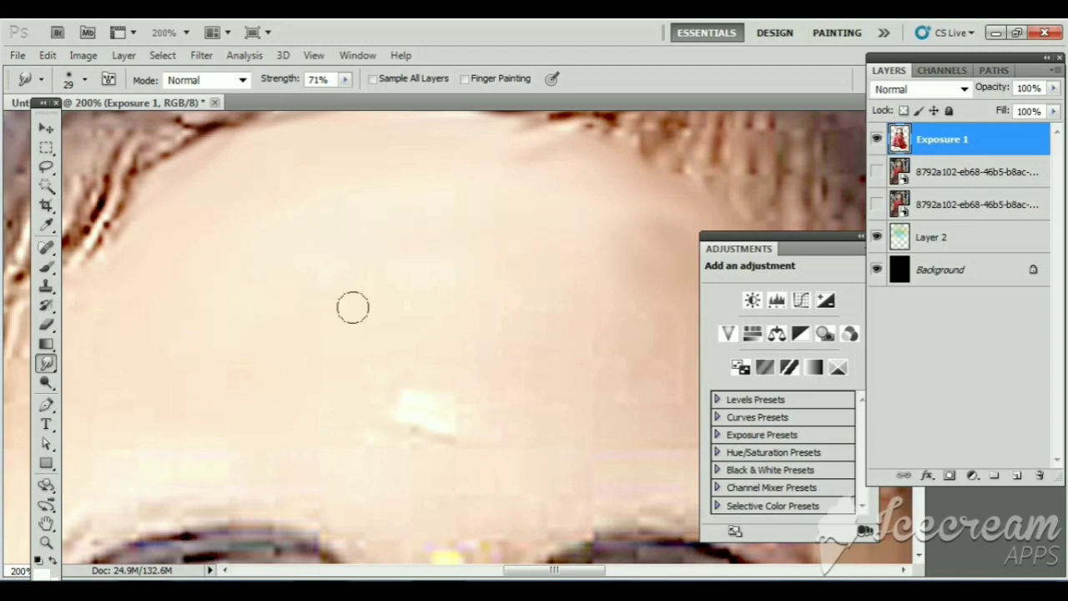
pyautogui.moveTo(525, 317); pyautogui.dragTo(519, 279)
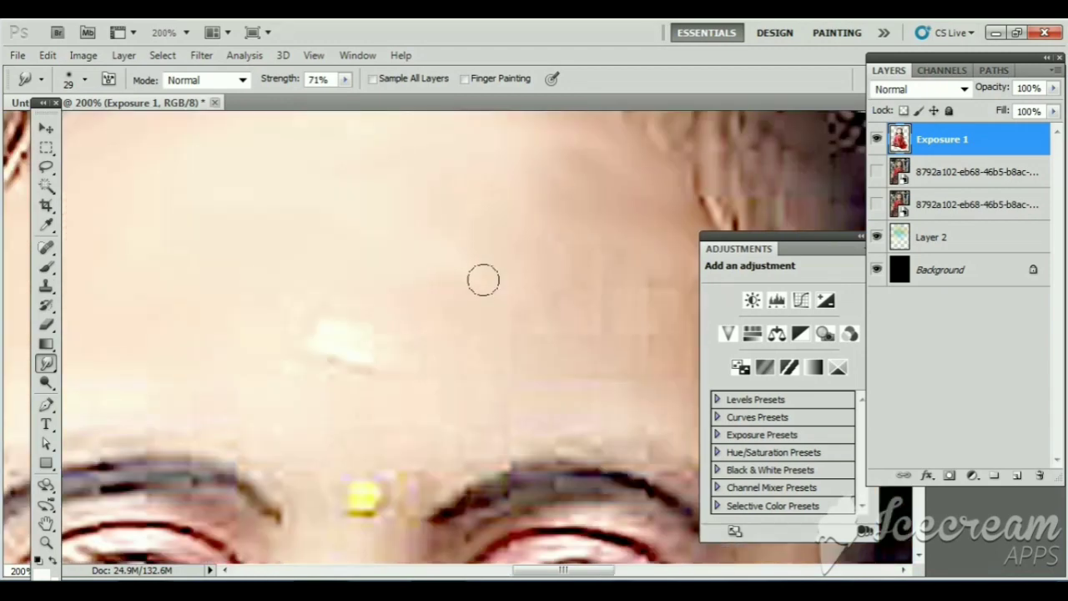
pyautogui.moveTo(422, 246); pyautogui.dragTo(535, 236)
pyautogui.moveTo(412, 284); pyautogui.dragTo(473, 253)
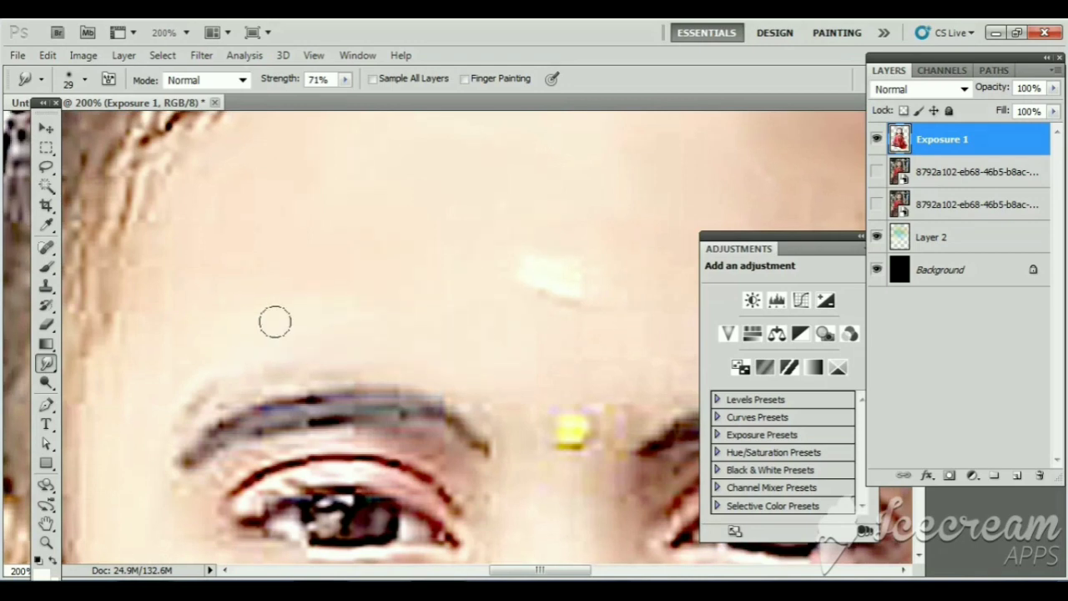
# Smudge the eyebrow, under-eye and cheek skin down toward the nose.
pyautogui.moveTo(153, 255)
pyautogui.mouseDown()
pyautogui.moveTo(346, 275)
pyautogui.moveTo(280, 308)
pyautogui.mouseUp()
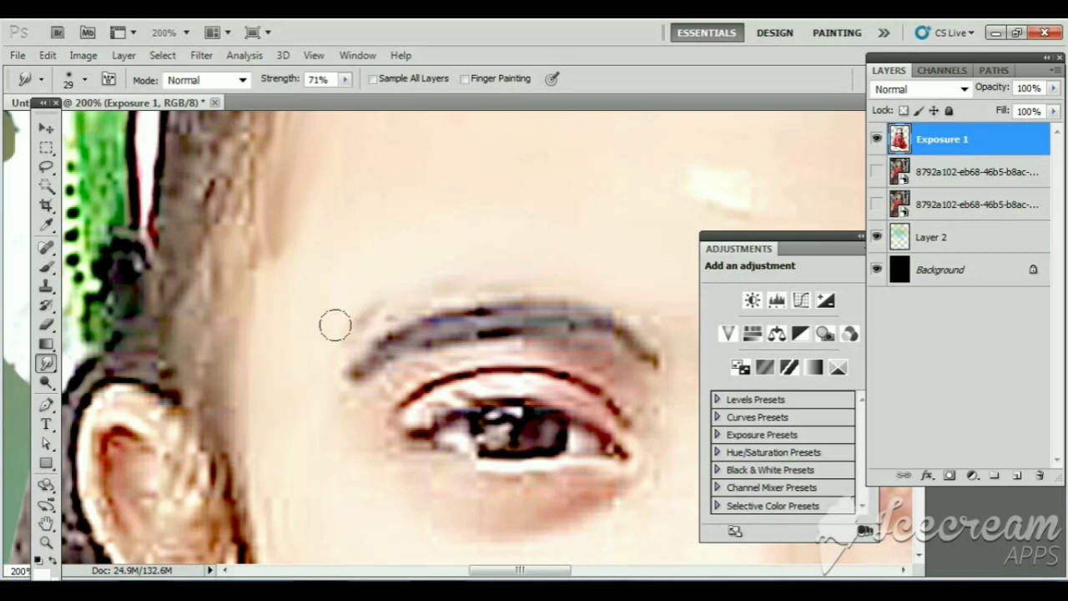
pyautogui.moveTo(661, 310)
pyautogui.mouseDown()
pyautogui.moveTo(440, 285)
pyautogui.moveTo(358, 298)
pyautogui.mouseUp()
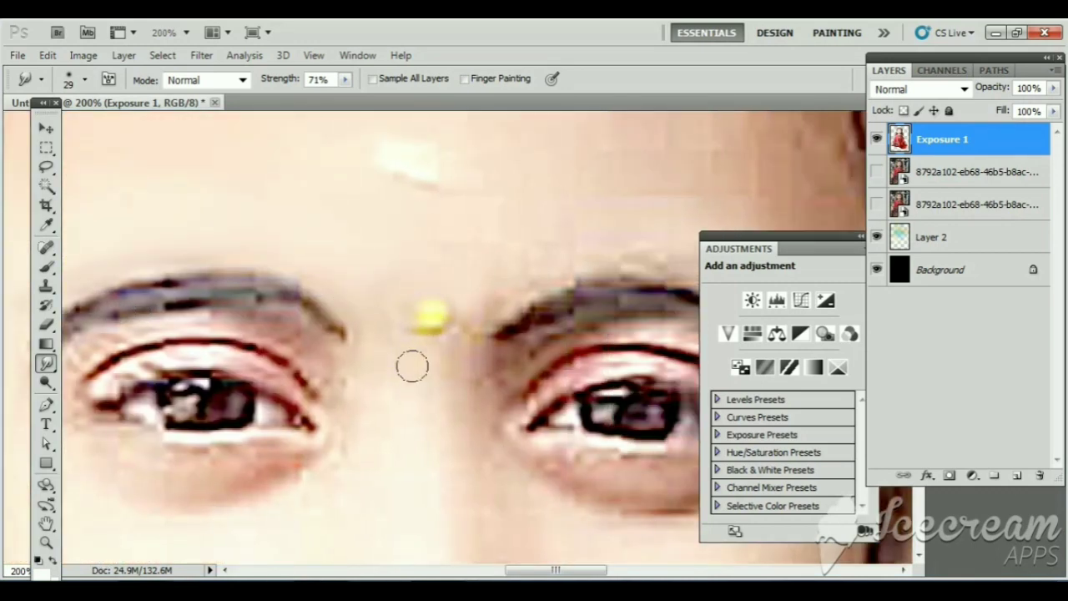
pyautogui.moveTo(409, 367); pyautogui.dragTo(366, 238)
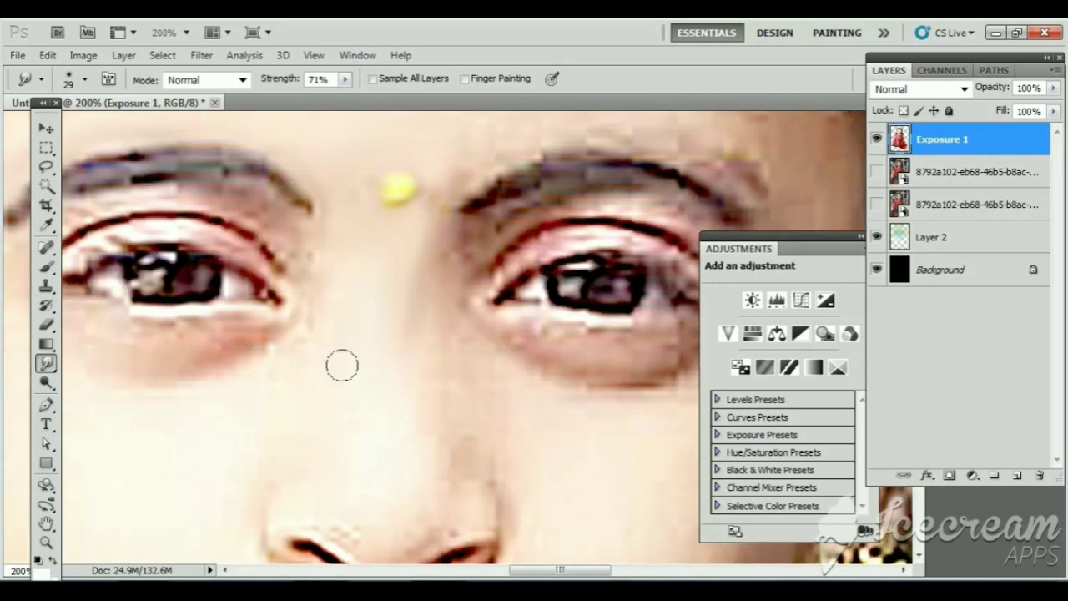
pyautogui.moveTo(318, 326); pyautogui.dragTo(325, 229)
pyautogui.moveTo(234, 302); pyautogui.dragTo(400, 262)
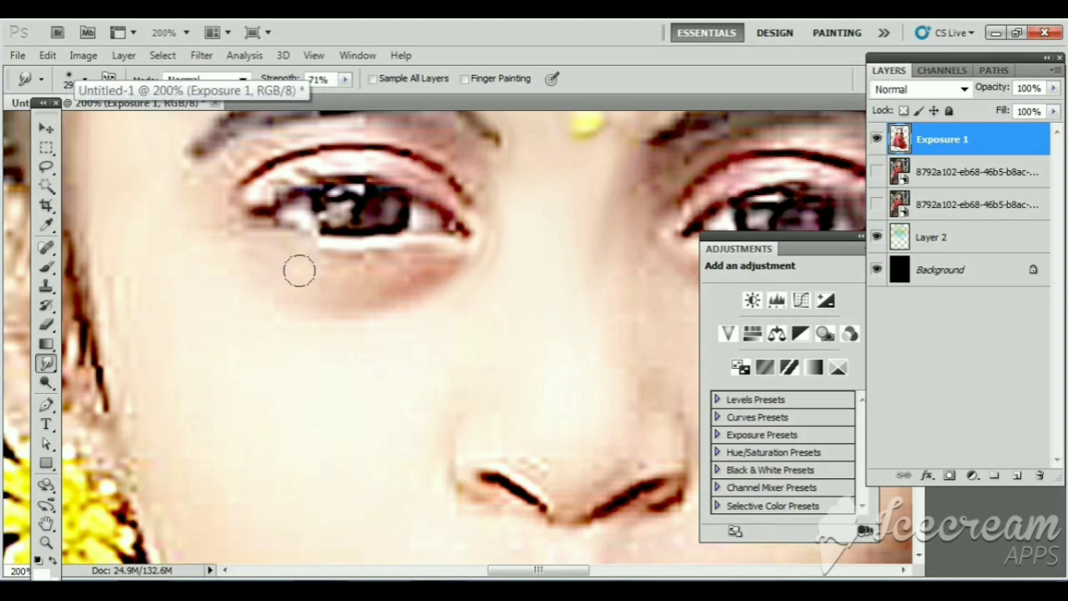
pyautogui.moveTo(356, 284); pyautogui.dragTo(372, 334)
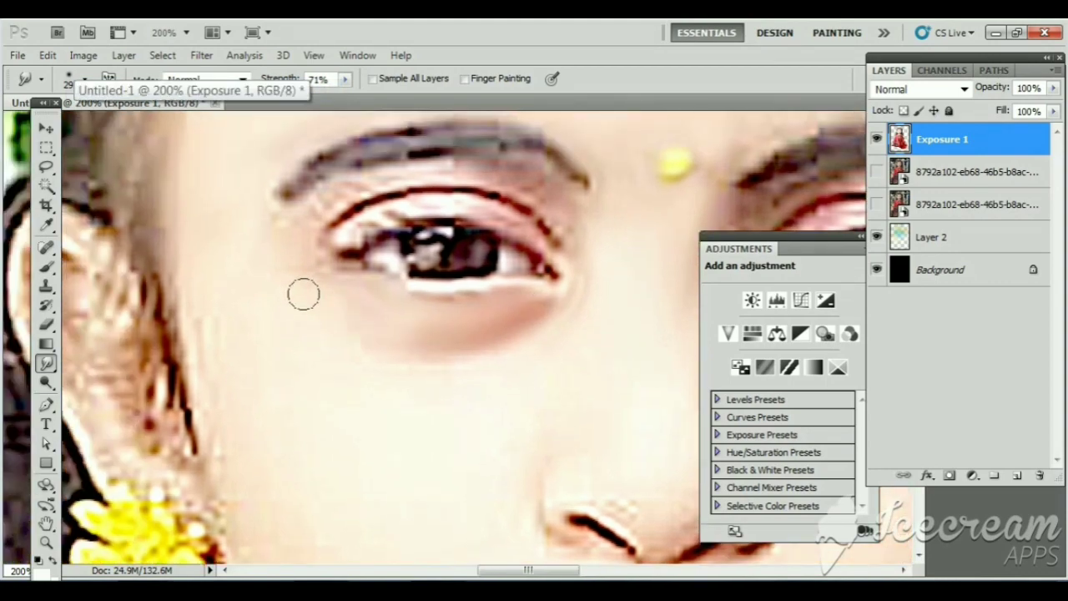
pyautogui.moveTo(214, 362); pyautogui.dragTo(197, 303)
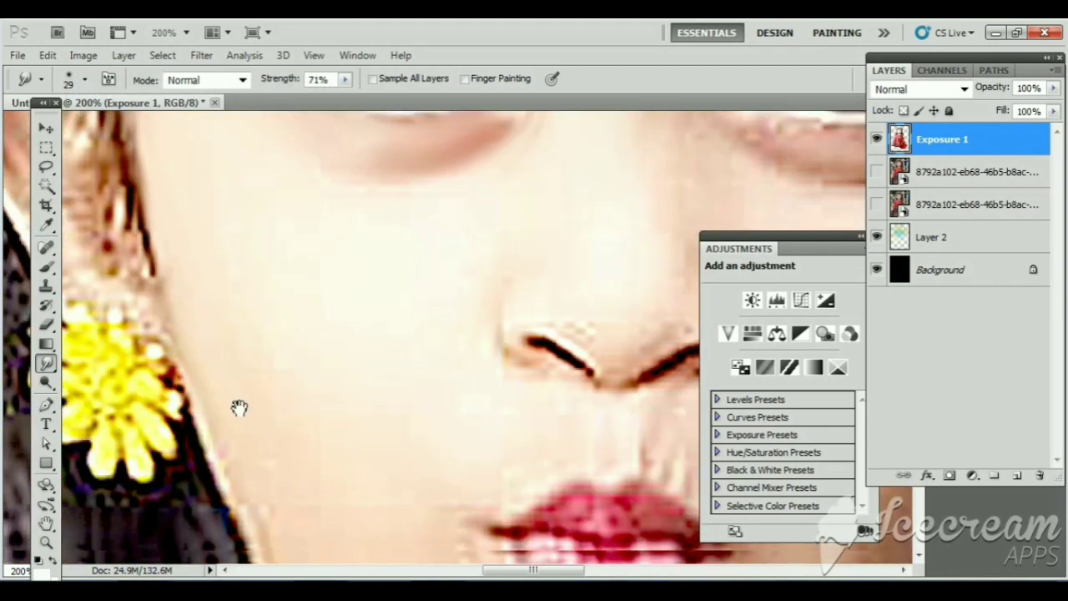
pyautogui.moveTo(238, 406)
pyautogui.mouseDown()
pyautogui.moveTo(174, 338)
pyautogui.moveTo(241, 431)
pyautogui.mouseUp()
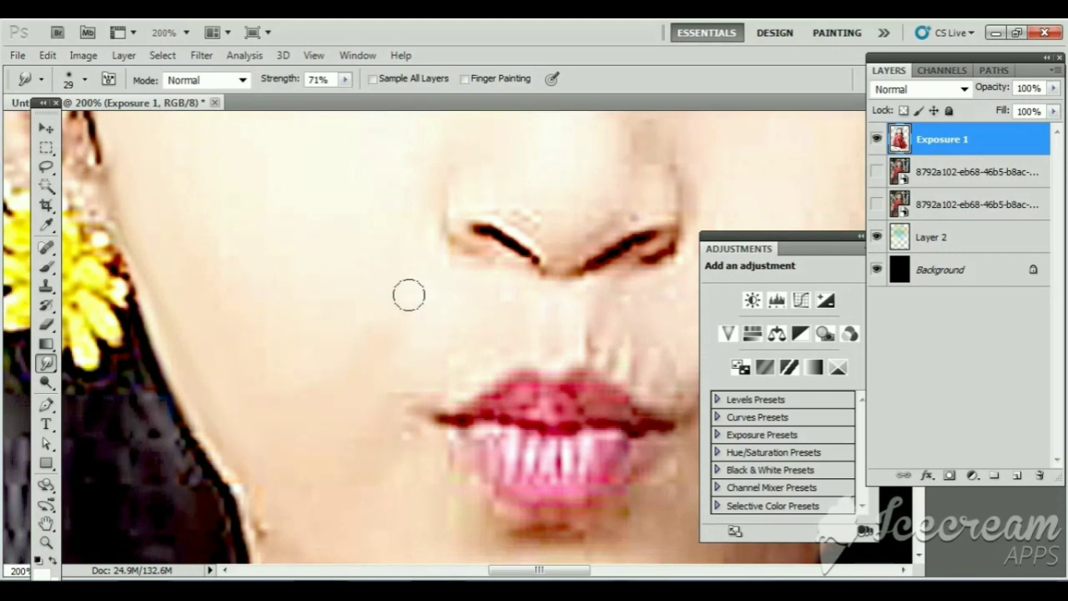
# Smudge away the white highlight on the left nostril.
pyautogui.scroll(3, 265, 354)
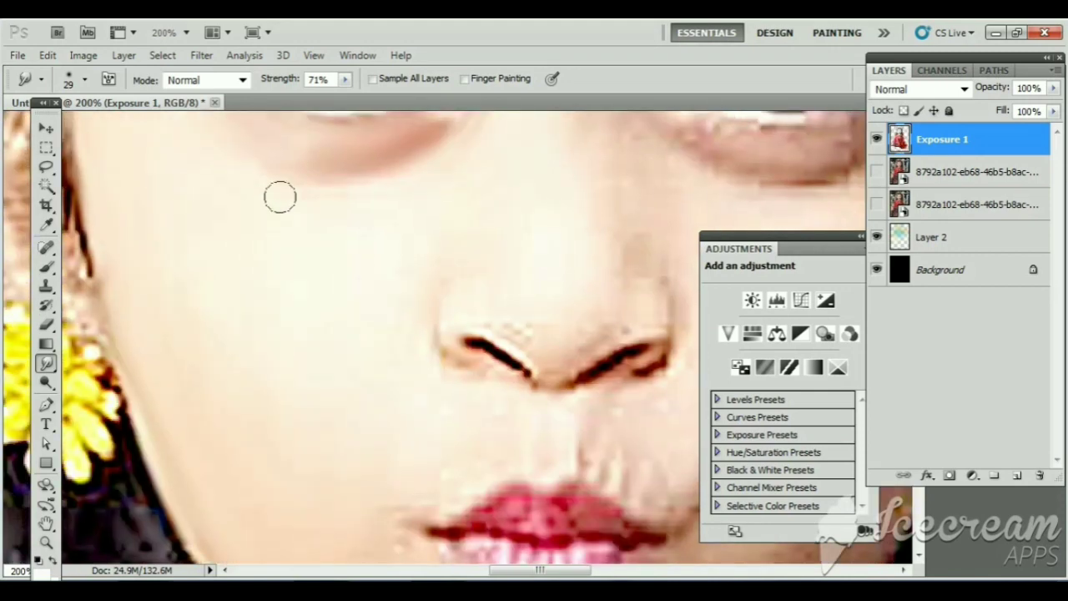
pyautogui.scroll(-2, 382, 192)
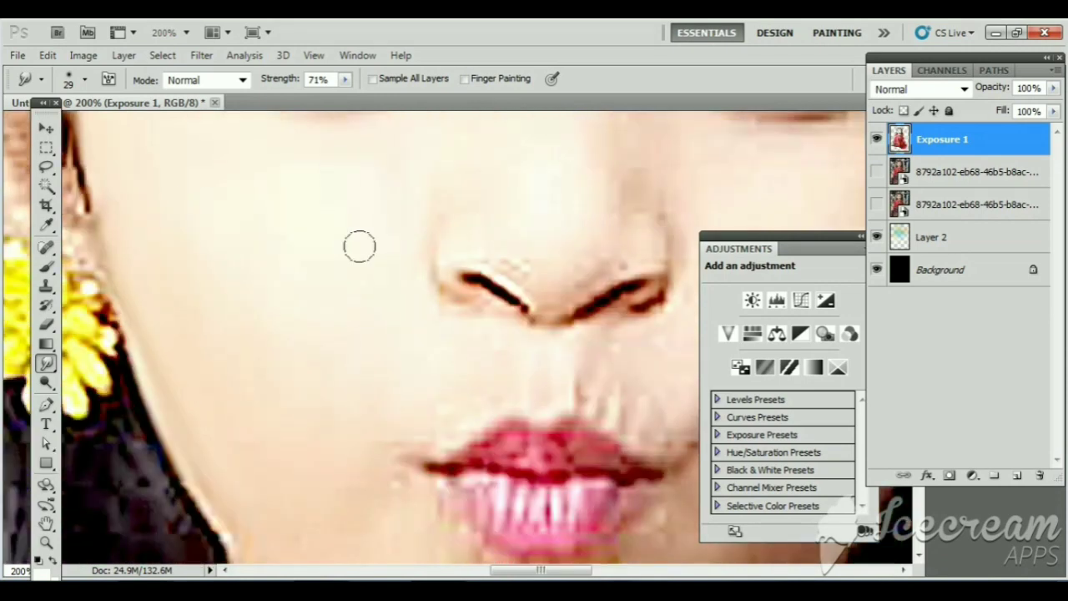
pyautogui.moveTo(374, 364); pyautogui.dragTo(207, 318)
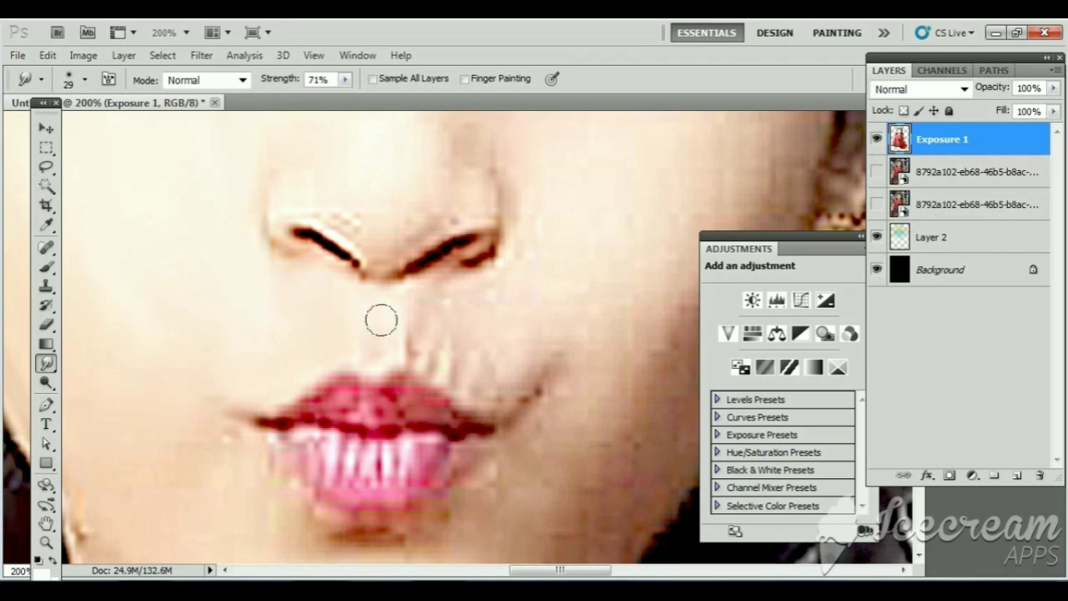
pyautogui.moveTo(371, 322); pyautogui.dragTo(280, 311)
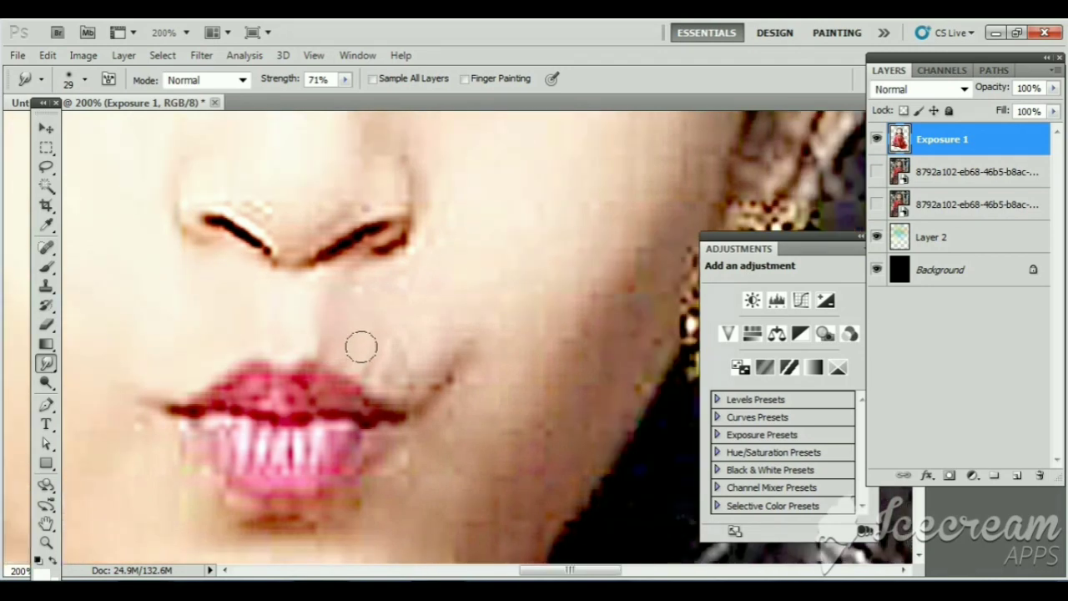
pyautogui.moveTo(335, 214); pyautogui.dragTo(301, 314)
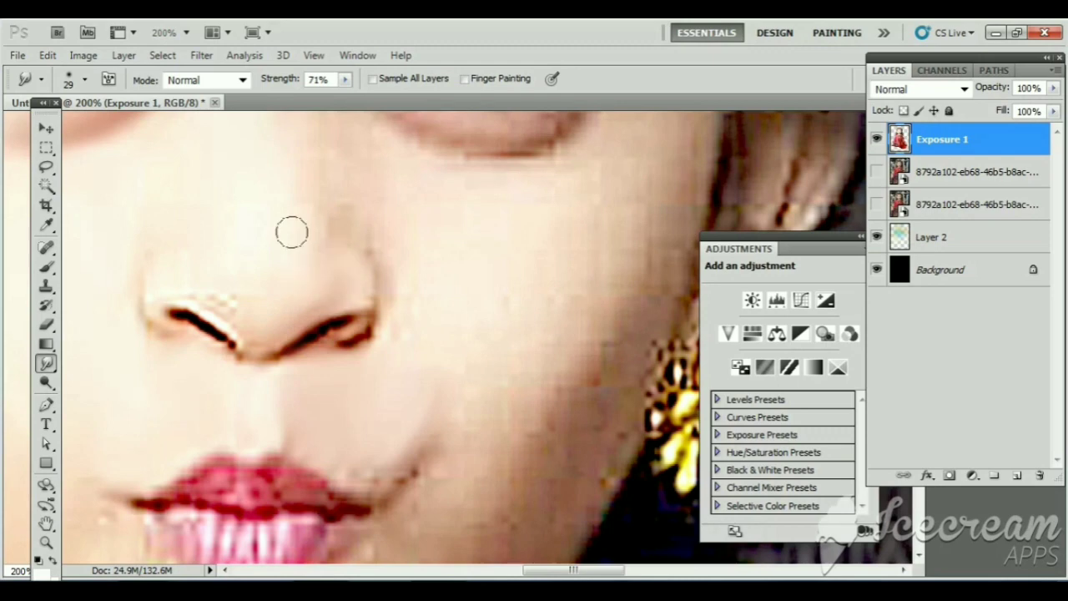
pyautogui.moveTo(236, 296)
pyautogui.mouseDown()
pyautogui.moveTo(167, 276)
pyautogui.moveTo(208, 339)
pyautogui.moveTo(219, 336)
pyautogui.mouseUp()
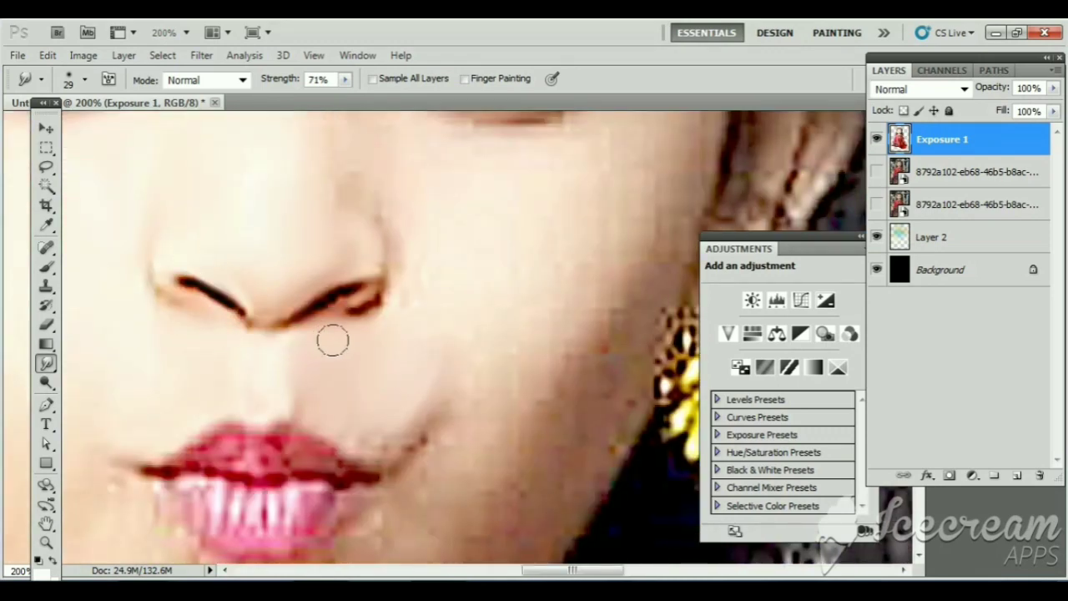
# Undo the unwanted smudge stroke with Step Backward.
pyautogui.moveTo(400, 291); pyautogui.dragTo(291, 312)
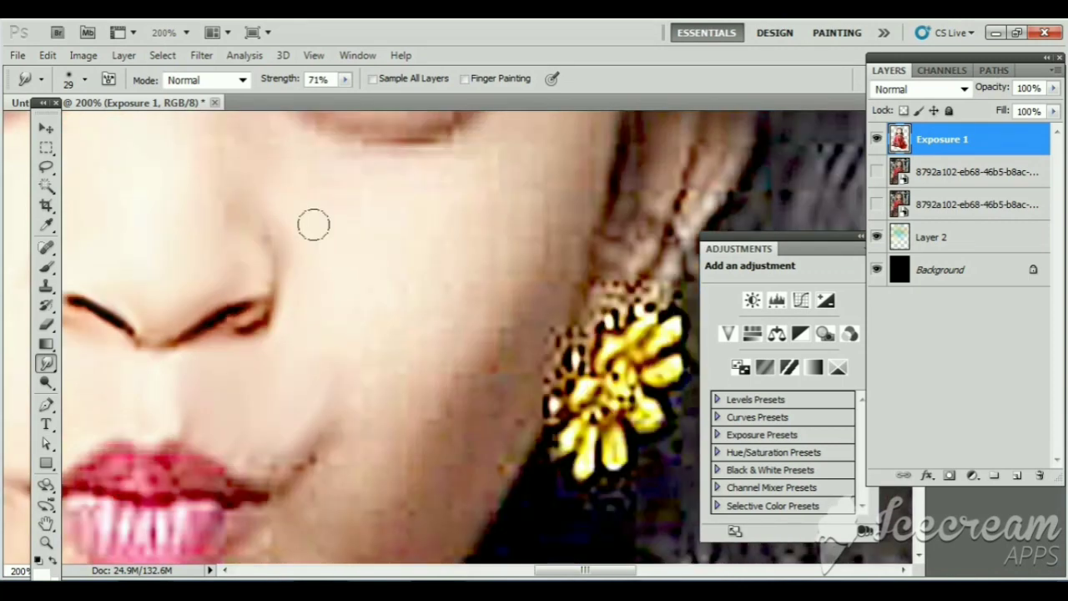
pyautogui.scroll(3, 202, 252)
pyautogui.scroll(-2, 196, 212)
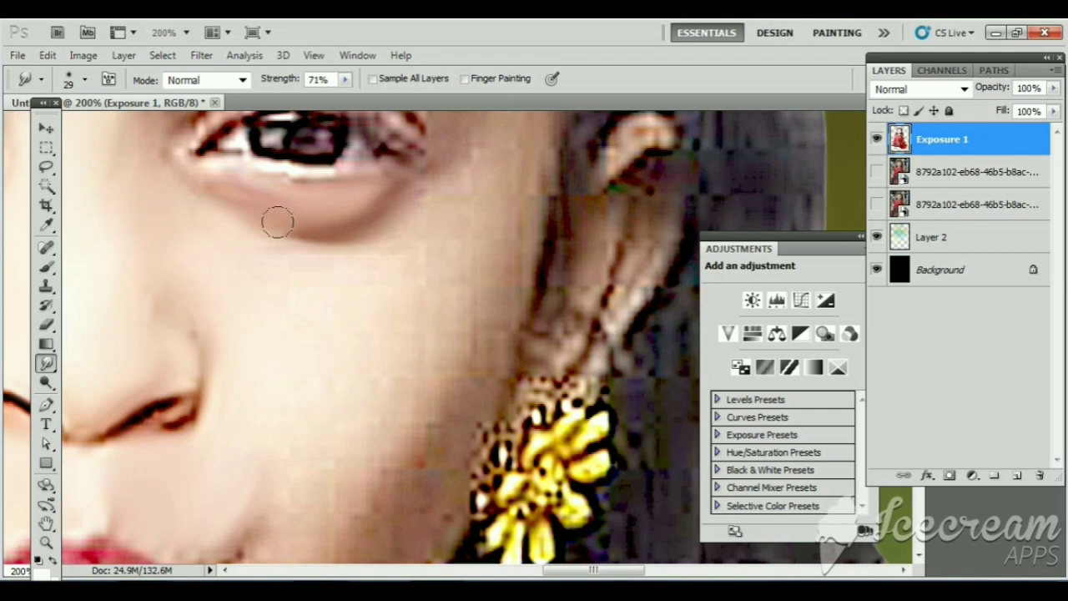
pyautogui.click(47, 55)
# Smudge the cheek skin near the hair edge smooth.
pyautogui.hscroll(2, 276, 201)
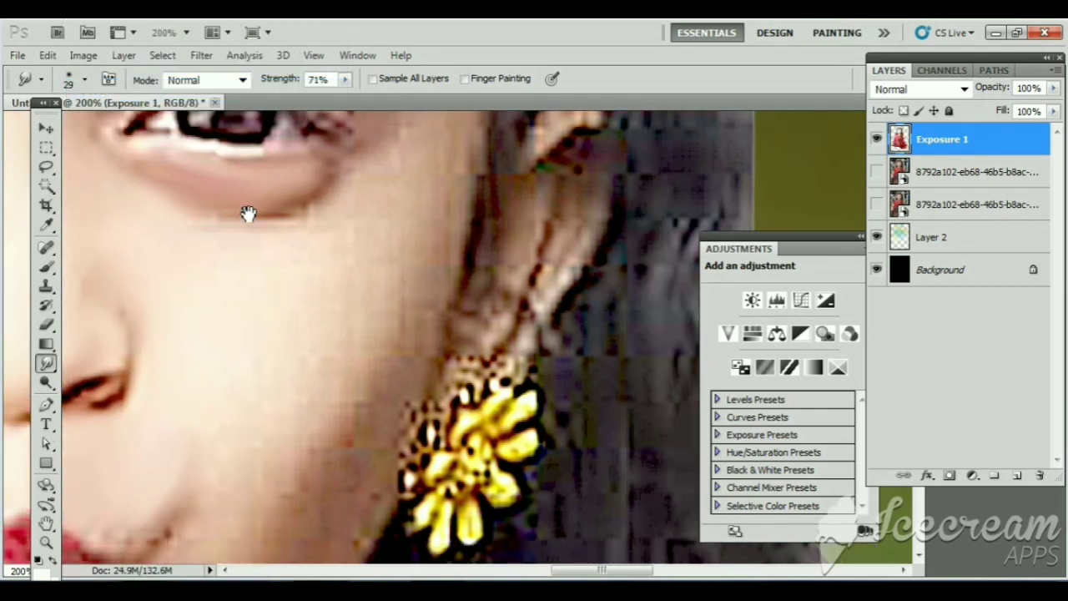
pyautogui.hscroll(2, 332, 219)
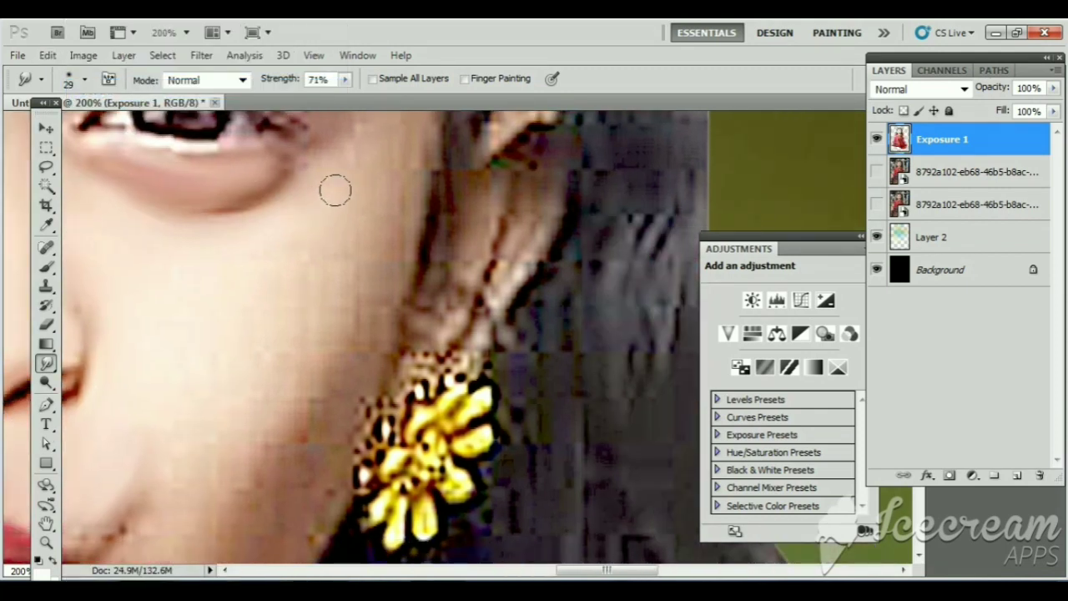
pyautogui.moveTo(377, 171)
pyautogui.mouseDown()
pyautogui.moveTo(368, 266)
pyautogui.moveTo(395, 225)
pyautogui.mouseUp()
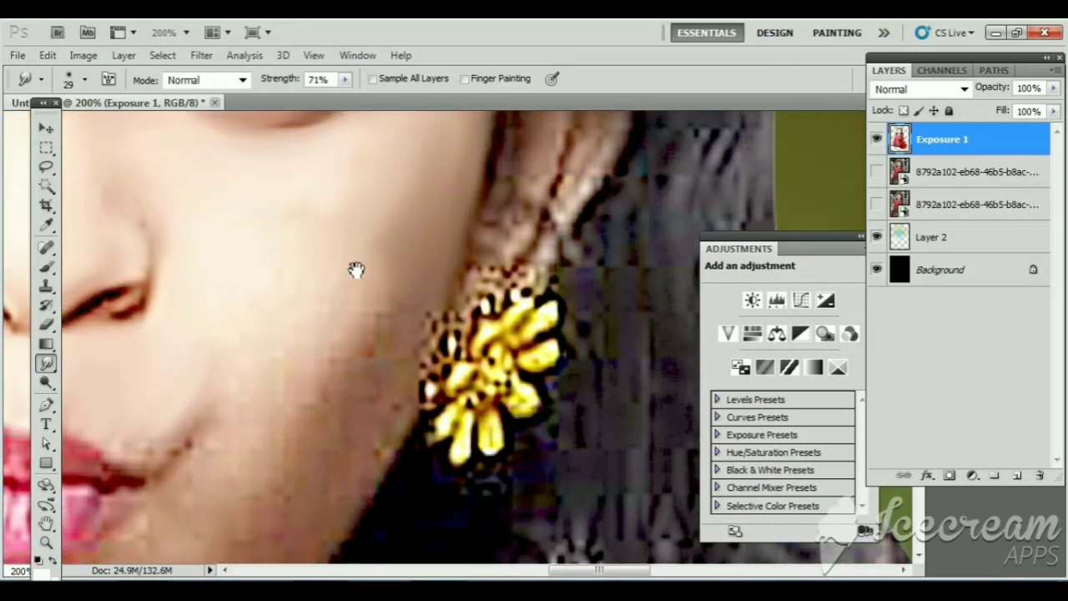
pyautogui.moveTo(357, 269); pyautogui.dragTo(357, 229)
pyautogui.moveTo(362, 329); pyautogui.dragTo(400, 270)
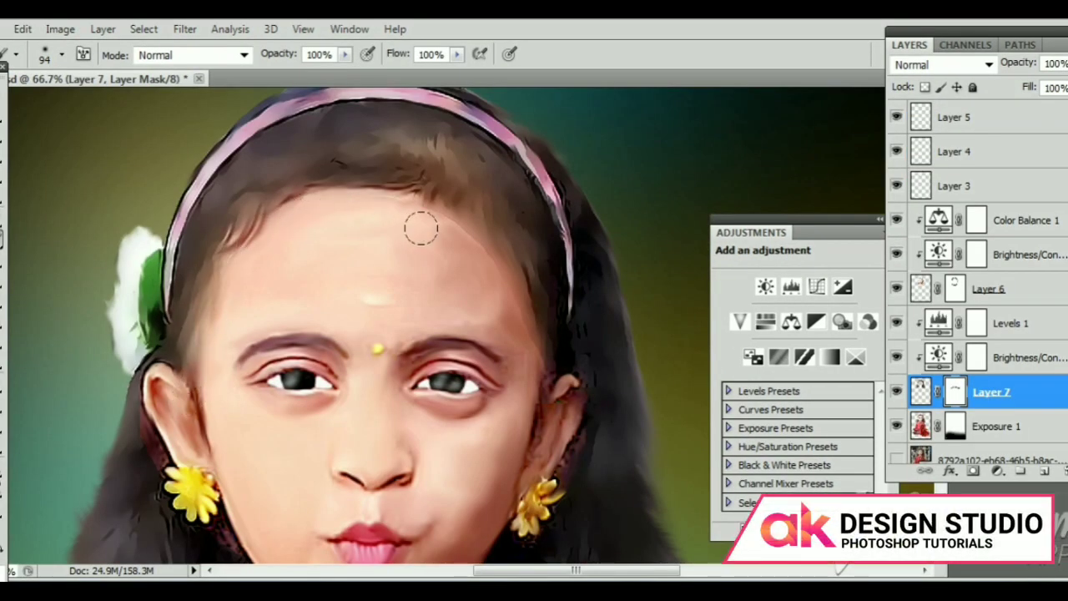
pyautogui.moveTo(422, 228); pyautogui.dragTo(466, 258)
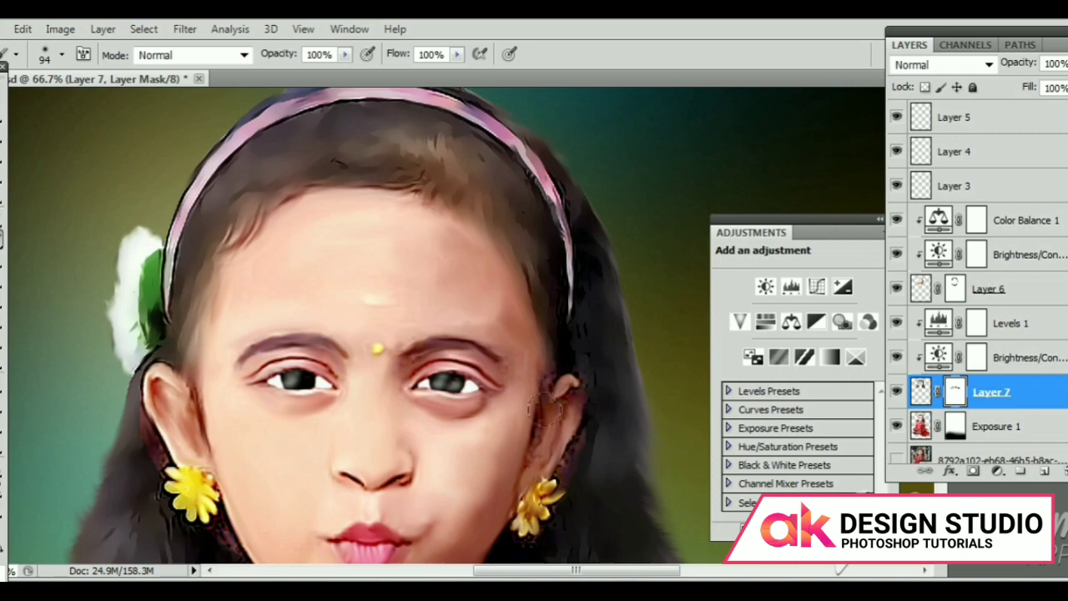
pyautogui.scroll(-5, 393, 291)
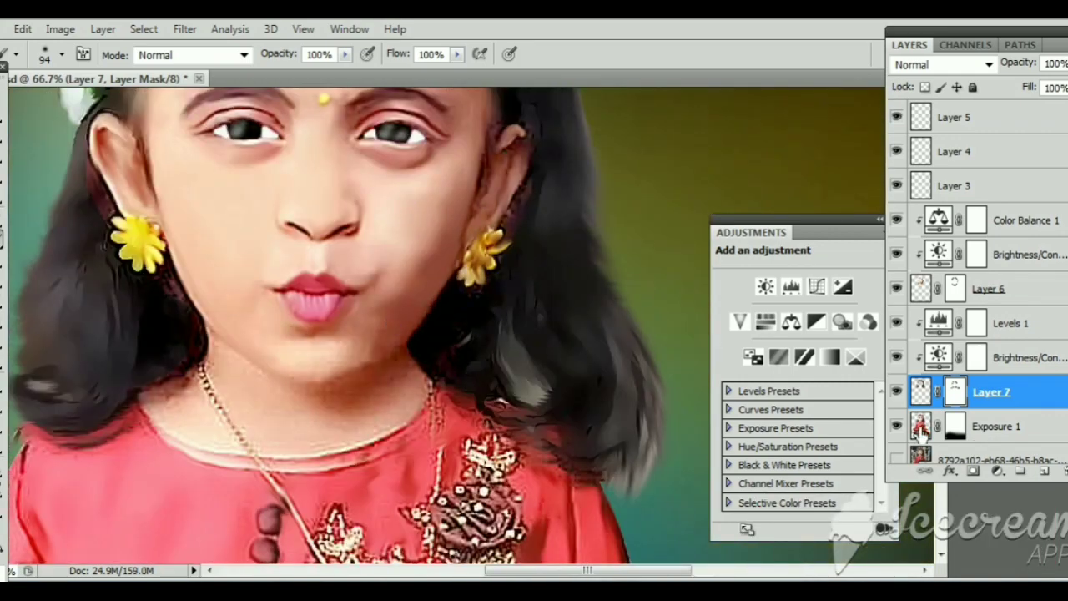
pyautogui.click(921, 427)
pyautogui.click(896, 426)
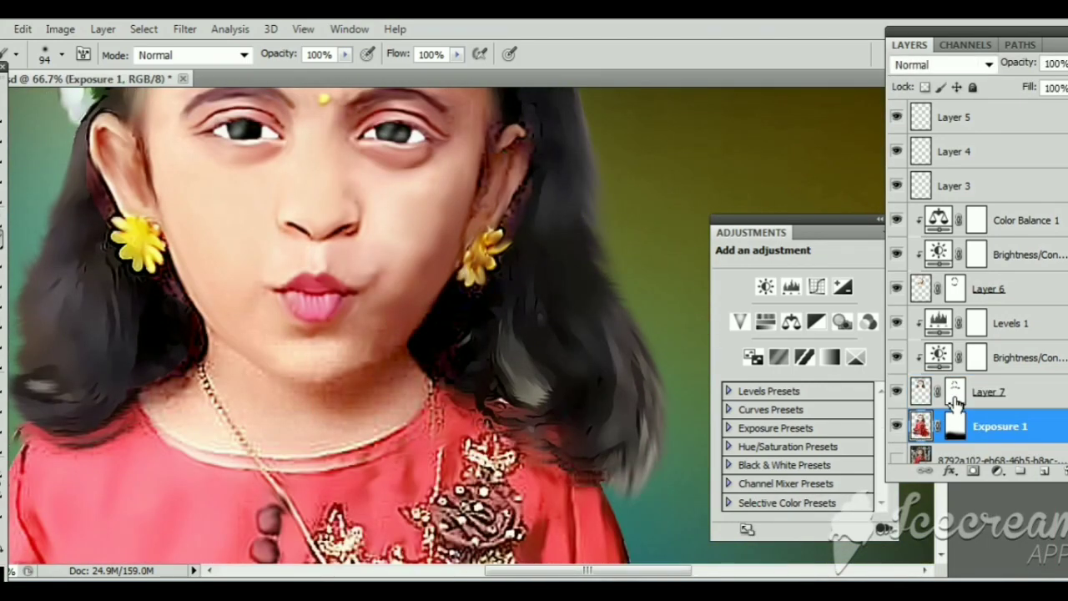
pyautogui.click(954, 394)
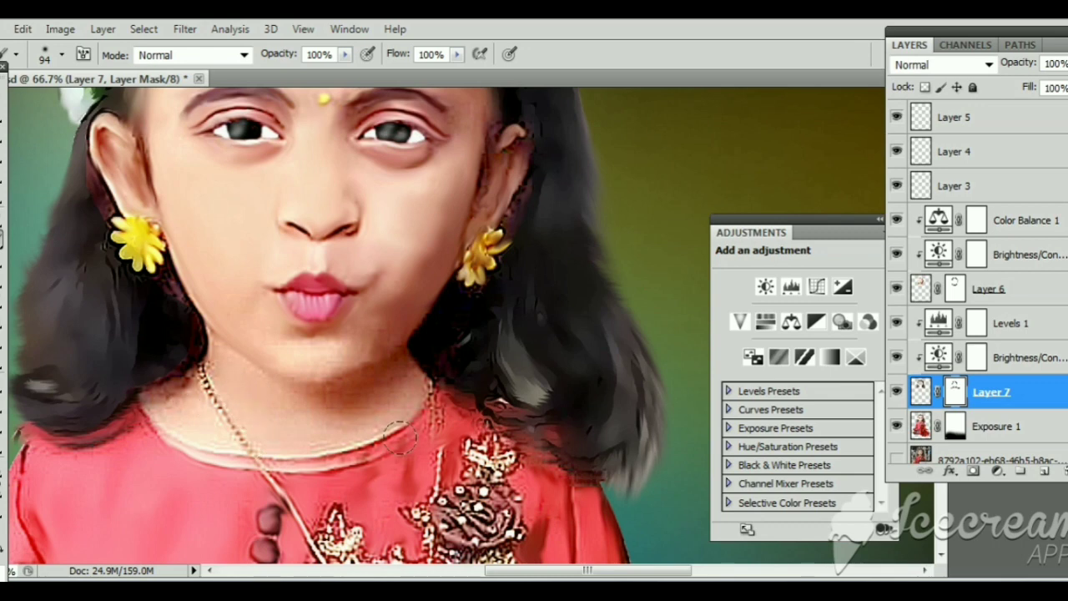
pyautogui.click(896, 397)
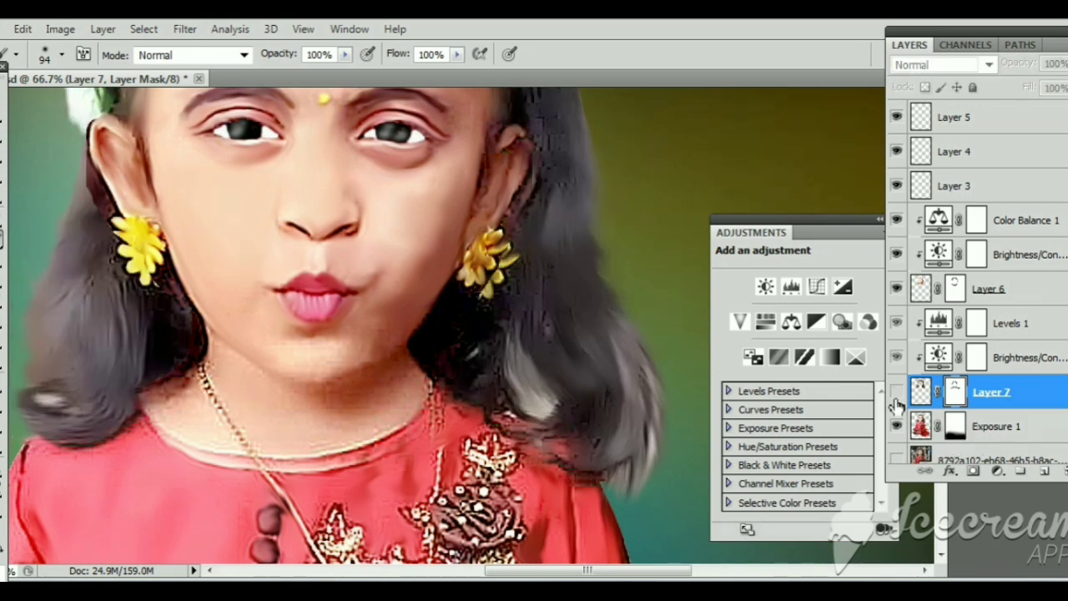
pyautogui.click(896, 397)
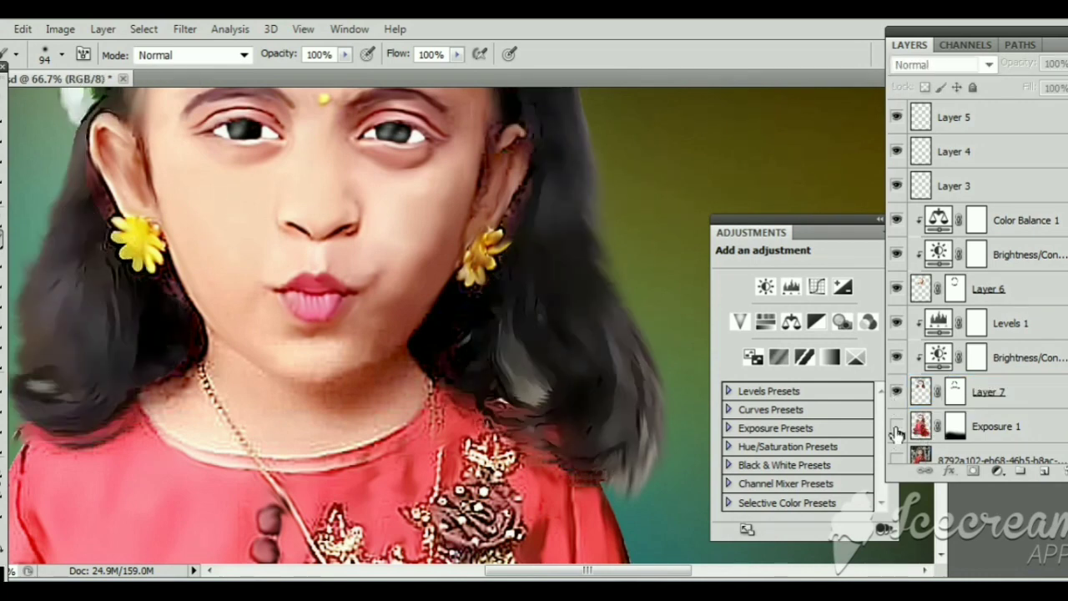
pyautogui.click(896, 426)
pyautogui.click(896, 391)
pyautogui.click(896, 391)
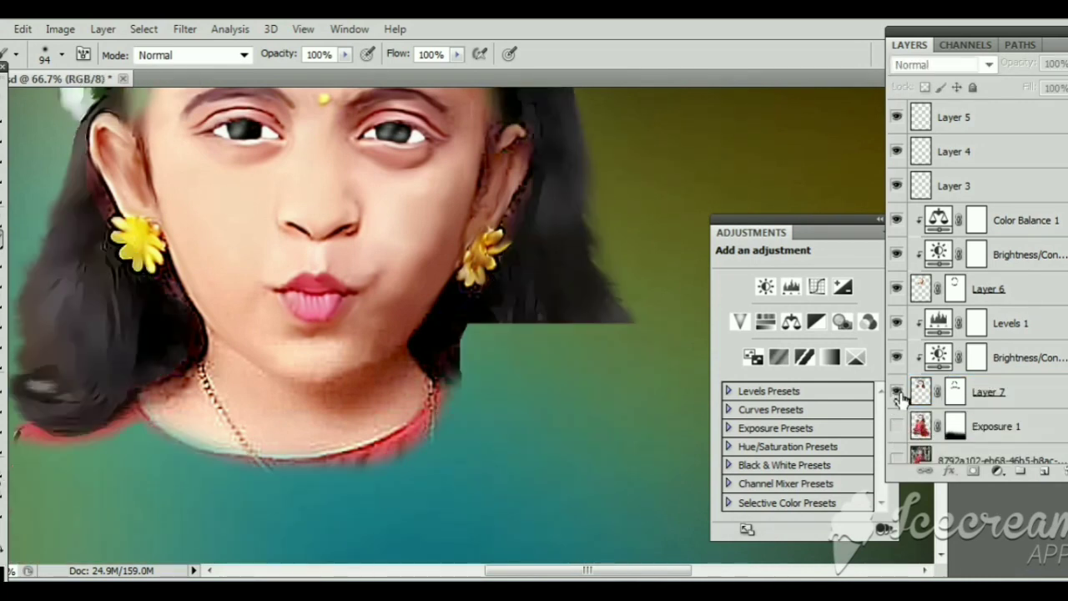
pyautogui.click(896, 426)
pyautogui.click(896, 288)
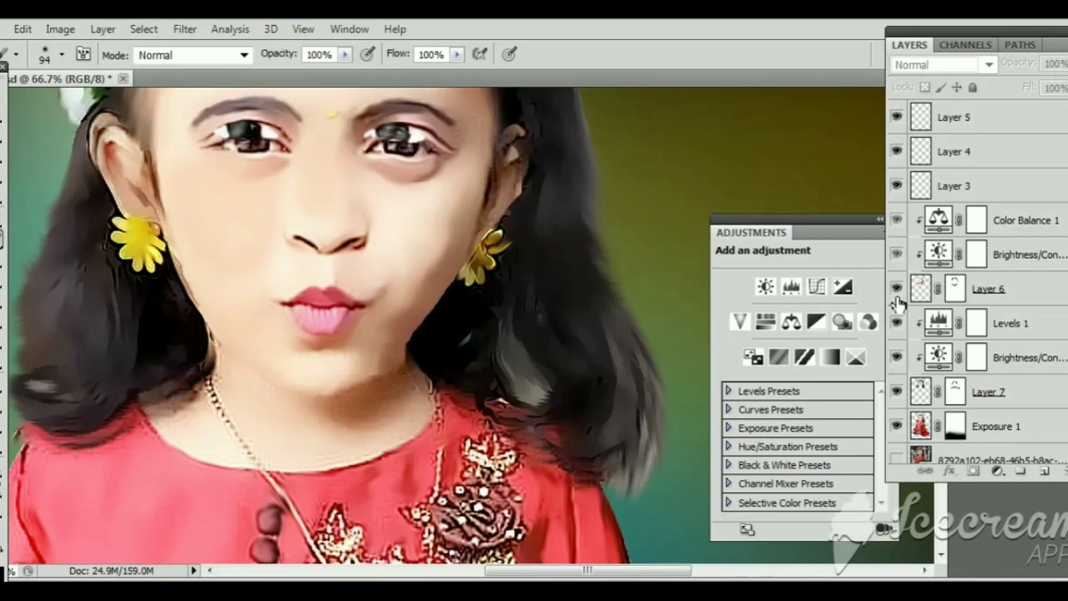
pyautogui.click(955, 292)
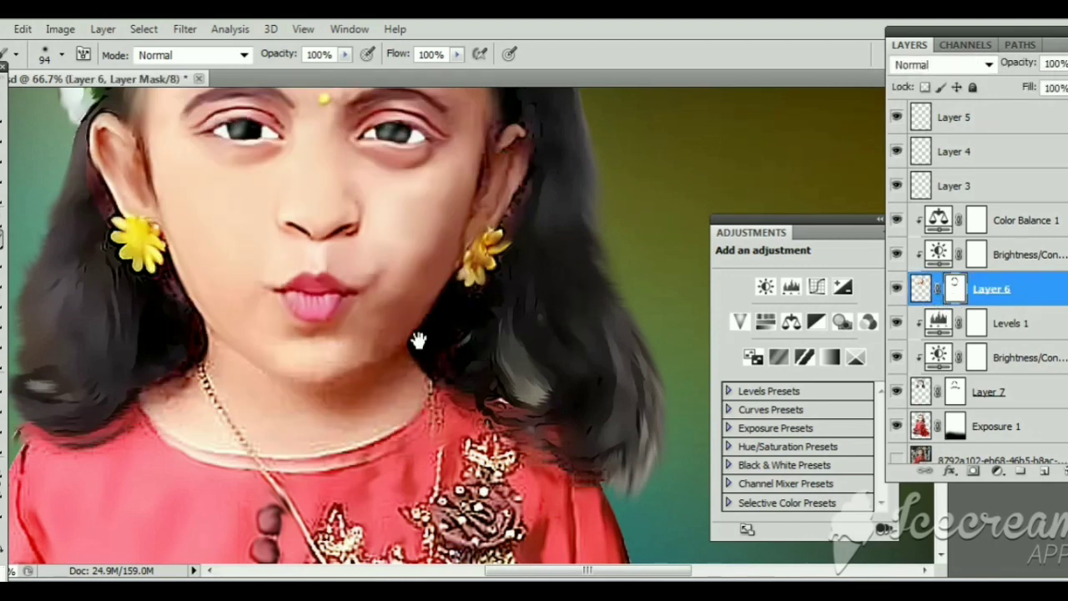
pyautogui.moveTo(418, 340); pyautogui.dragTo(436, 435)
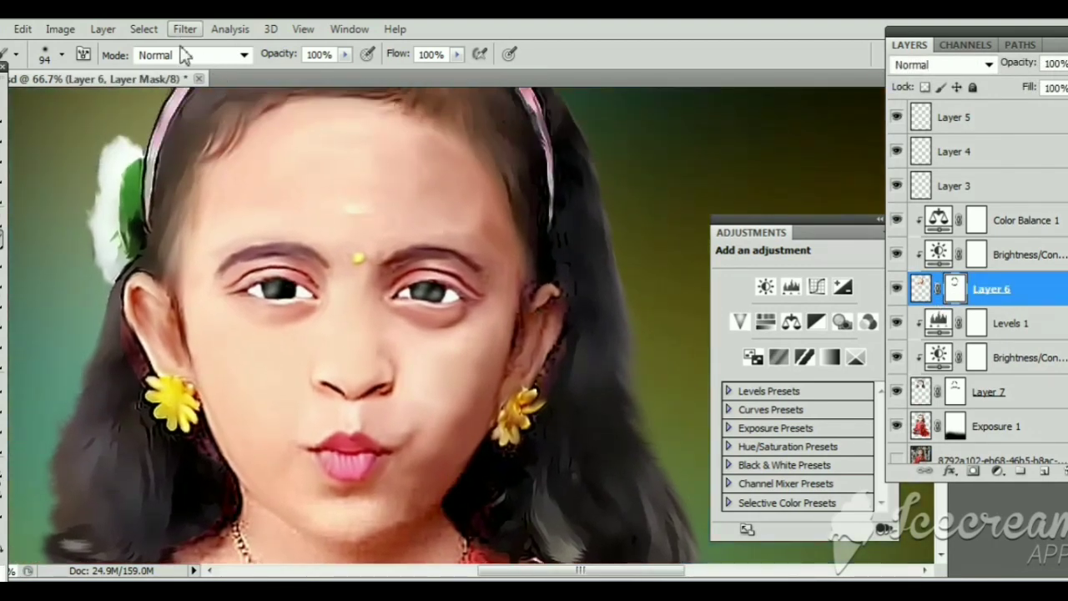
pyautogui.click(184, 28)
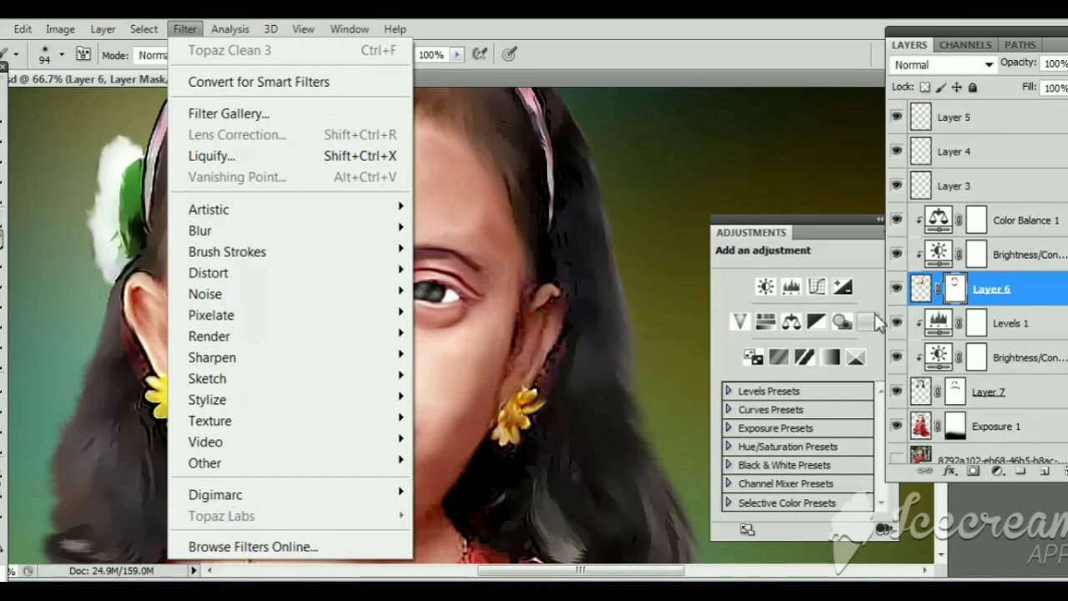
# Apply Topaz Clean 3 SkinEven to Layer 6's image: Strength 3, Threshold 0.83, Radius 10.
pyautogui.click(920, 289)
pyautogui.click(184, 28)
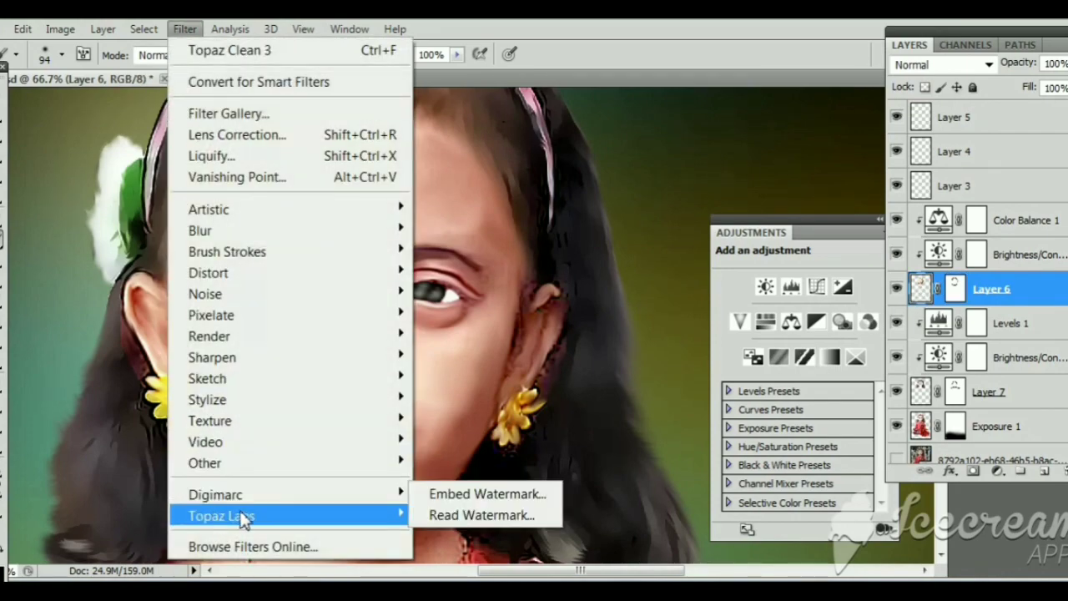
pyautogui.click(463, 515)
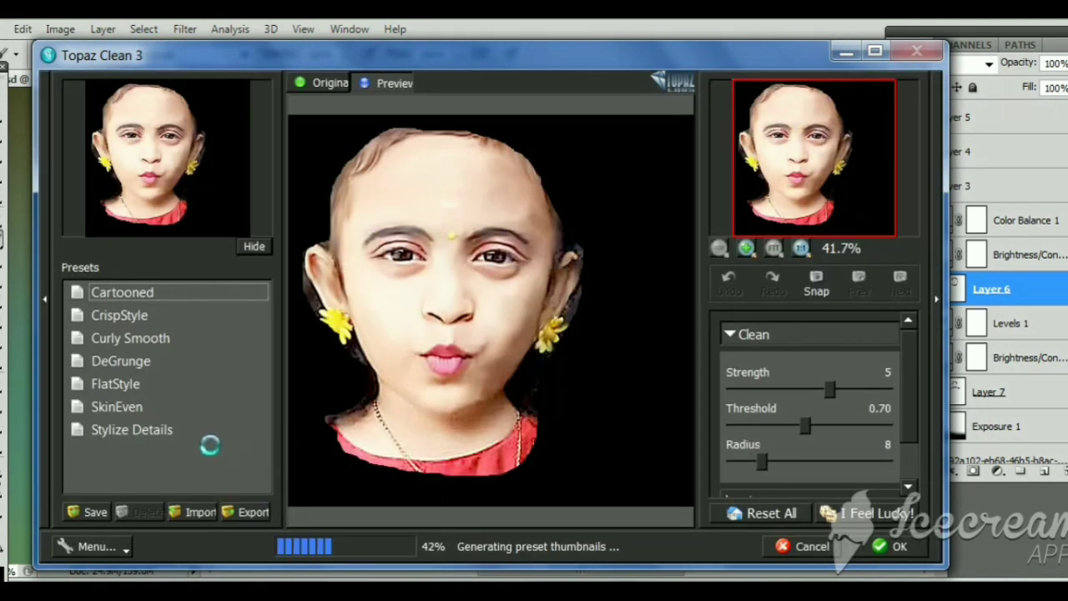
pyautogui.click(339, 385)
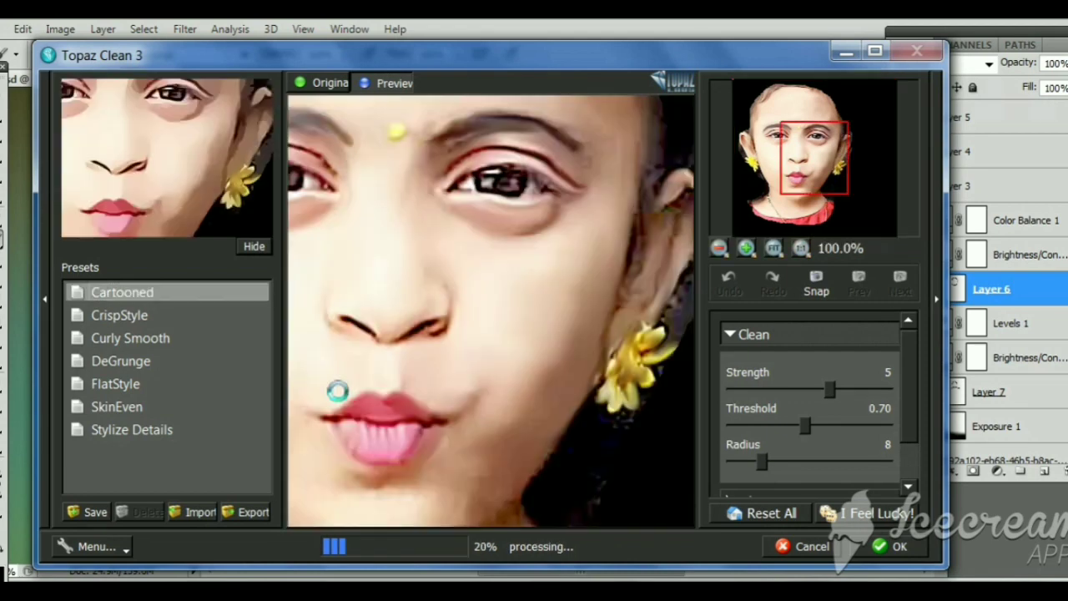
pyautogui.click(125, 407)
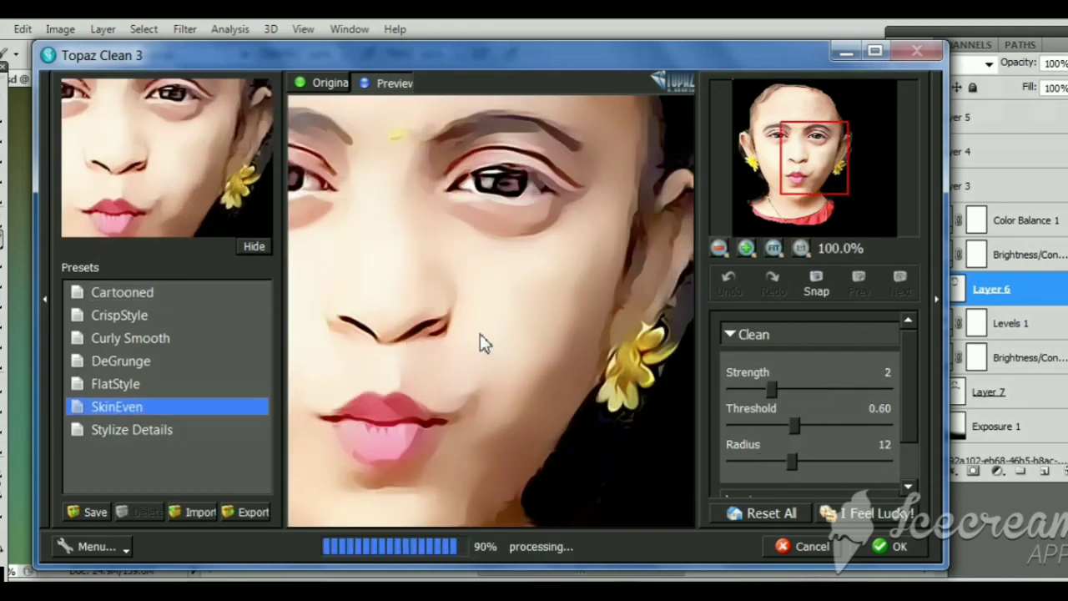
pyautogui.moveTo(483, 342); pyautogui.dragTo(525, 384)
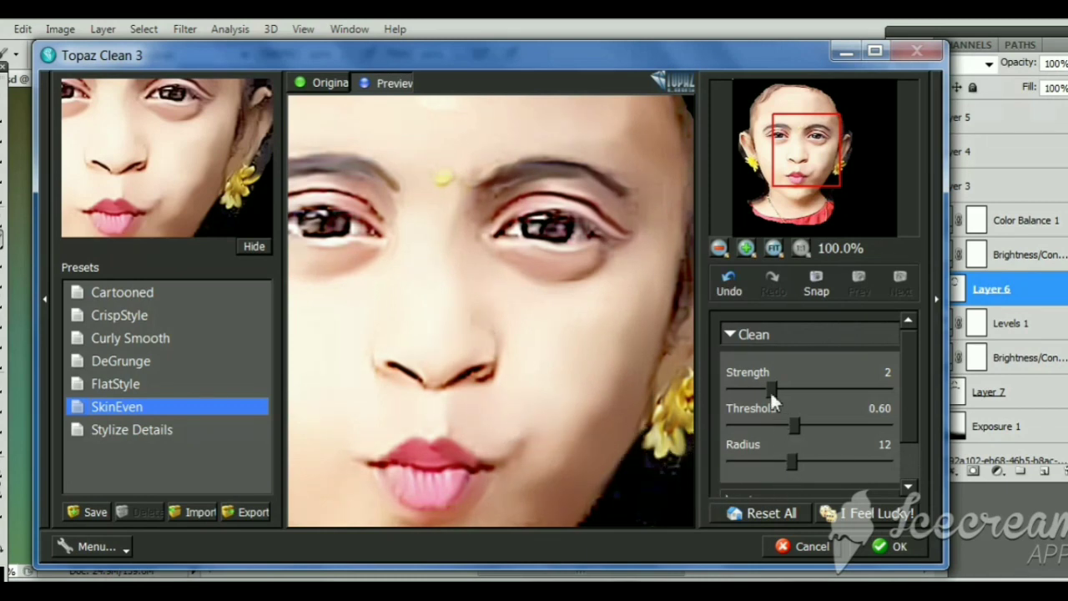
pyautogui.moveTo(770, 391)
pyautogui.mouseDown()
pyautogui.moveTo(788, 389)
pyautogui.moveTo(816, 425)
pyautogui.mouseUp()
pyautogui.moveTo(793, 461)
pyautogui.mouseDown()
pyautogui.moveTo(847, 461)
pyautogui.moveTo(755, 471)
pyautogui.mouseUp()
pyautogui.click(766, 468)
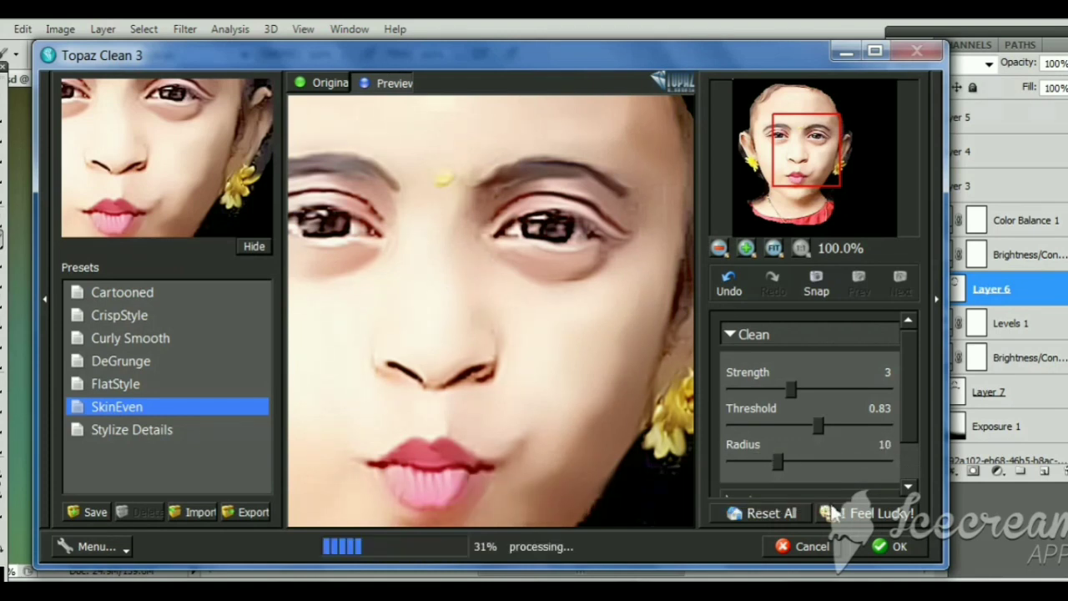
pyautogui.click(893, 547)
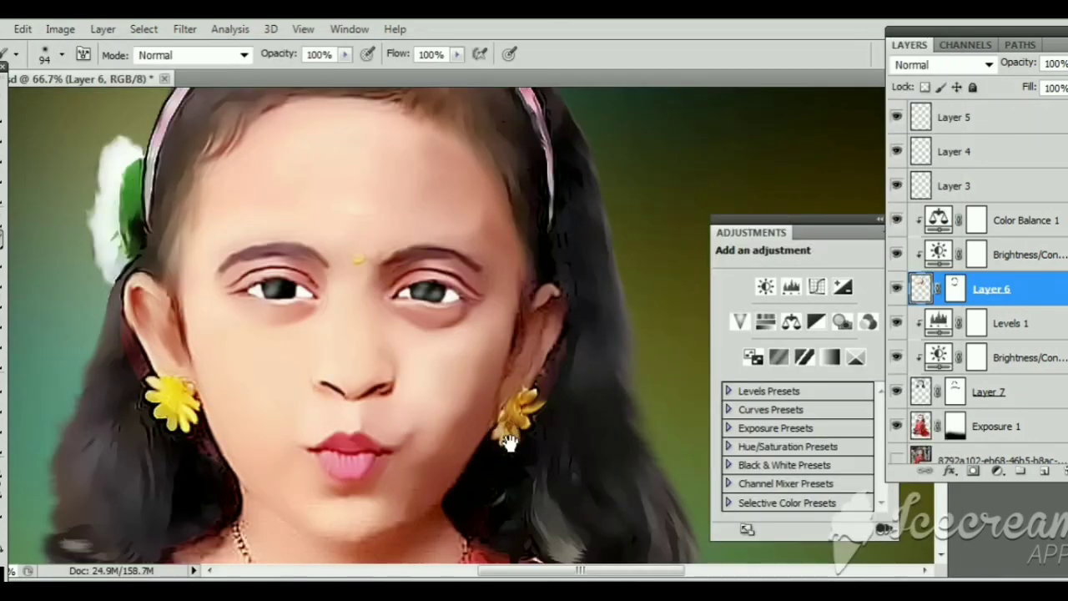
# Zoom out, toggle Layer 6 off and on to compare the smoothing, and choose the Move tool.
pyautogui.scroll(-5, 492, 417)
pyautogui.scroll(-1, 488, 399)
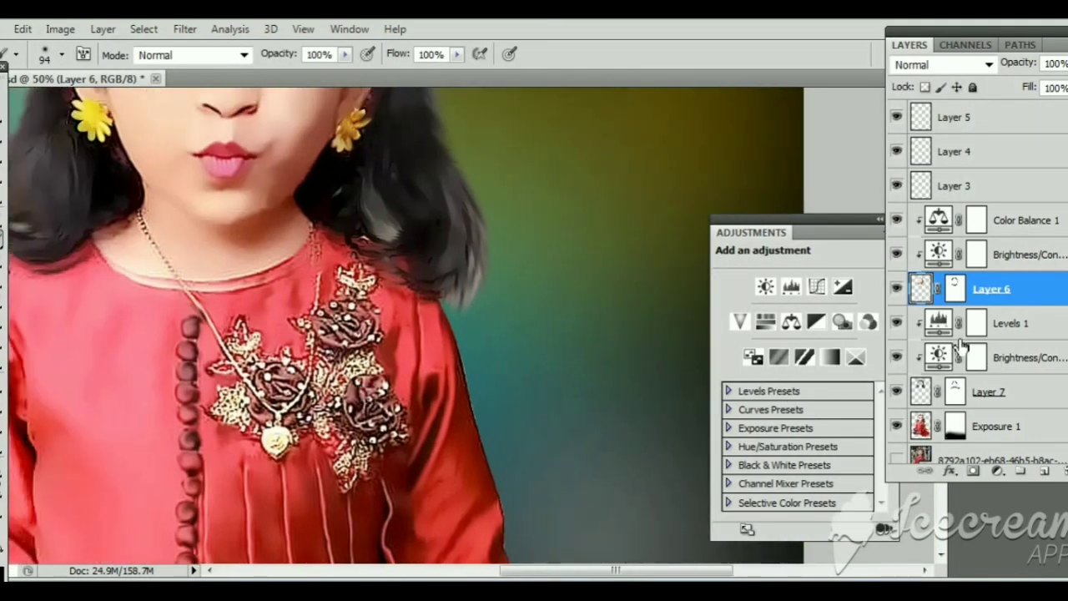
pyautogui.click(895, 288)
pyautogui.scroll(1, 565, 291)
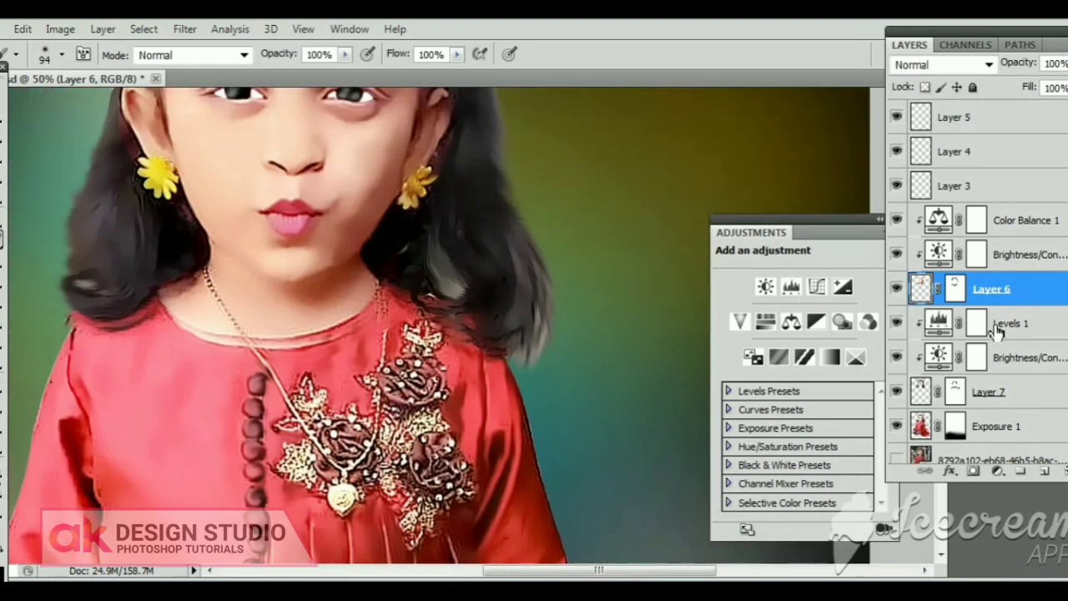
pyautogui.click(953, 289)
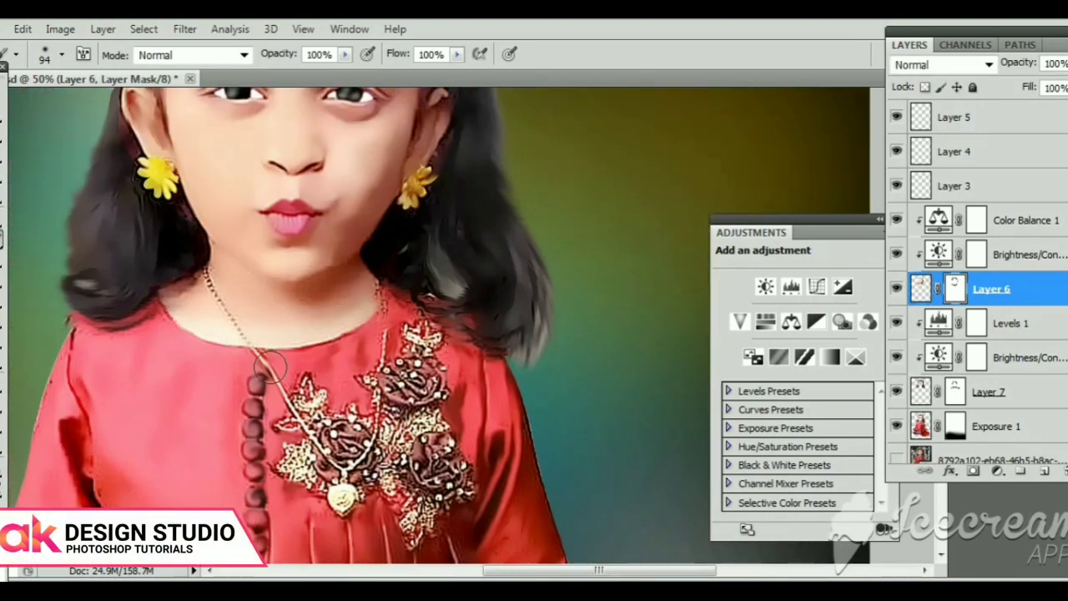
pyautogui.scroll(2, 174, 329)
pyautogui.scroll(3, 262, 297)
pyautogui.scroll(-1, 296, 399)
pyautogui.scroll(-1, 334, 350)
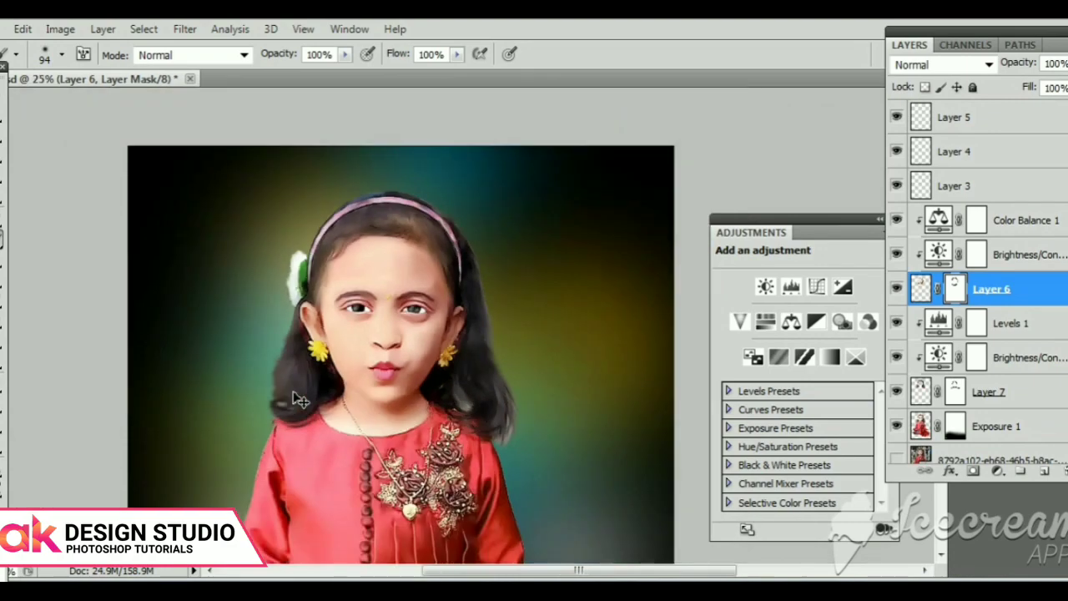
pyautogui.scroll(-1, 354, 312)
pyautogui.press('v')
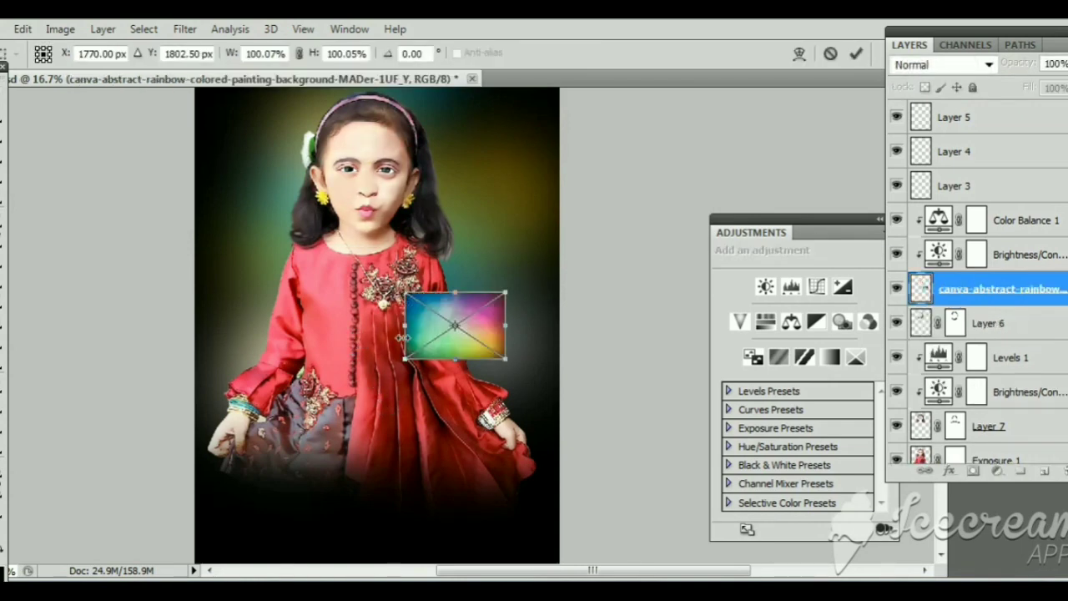
# Enlarge the rainbow painting, rotate it 90° clockwise, and move it to the stack's bottom.
pyautogui.moveTo(404, 292); pyautogui.dragTo(196, 148)
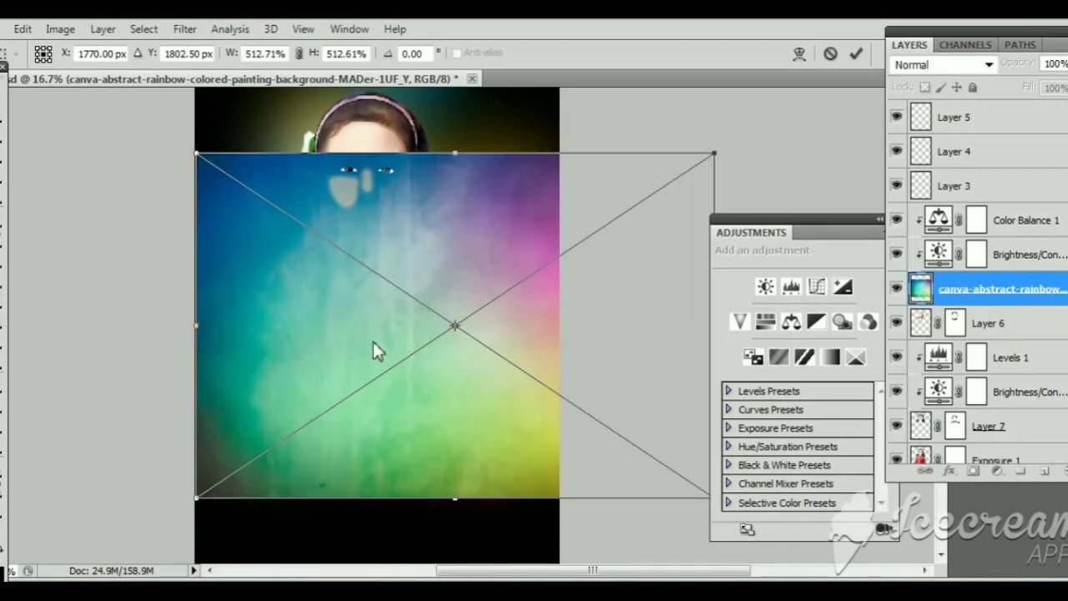
pyautogui.rightClick(373, 341)
pyautogui.click(442, 257)
pyautogui.press('Return')
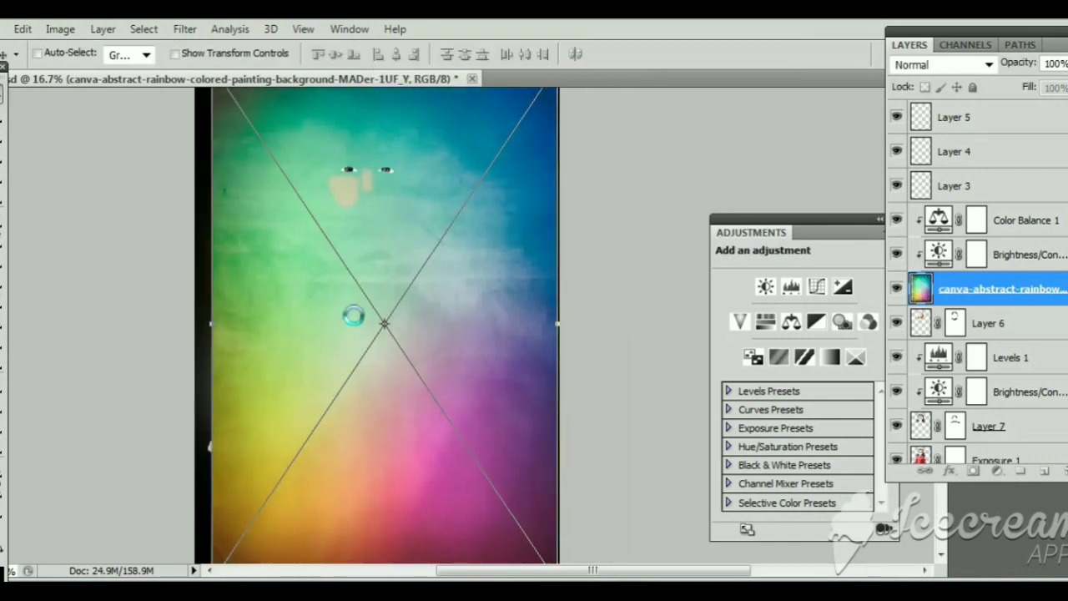
pyautogui.moveTo(997, 292); pyautogui.dragTo(986, 412)
# Duplicate the Color Balance 1 adjustment and shift the painting slightly left.
pyautogui.click(1016, 177)
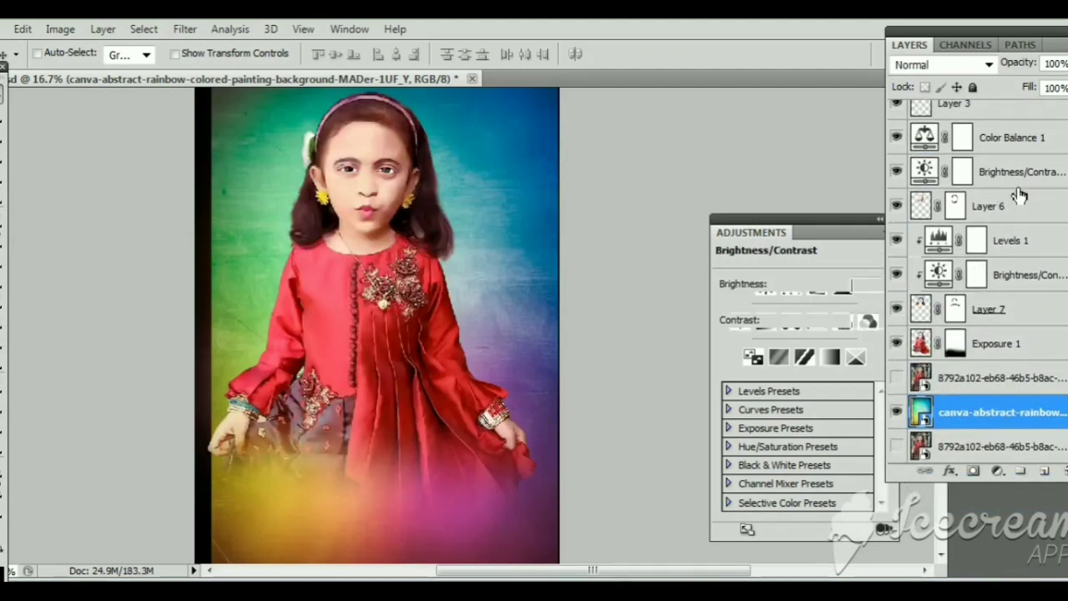
pyautogui.moveTo(1009, 137); pyautogui.dragTo(1009, 160)
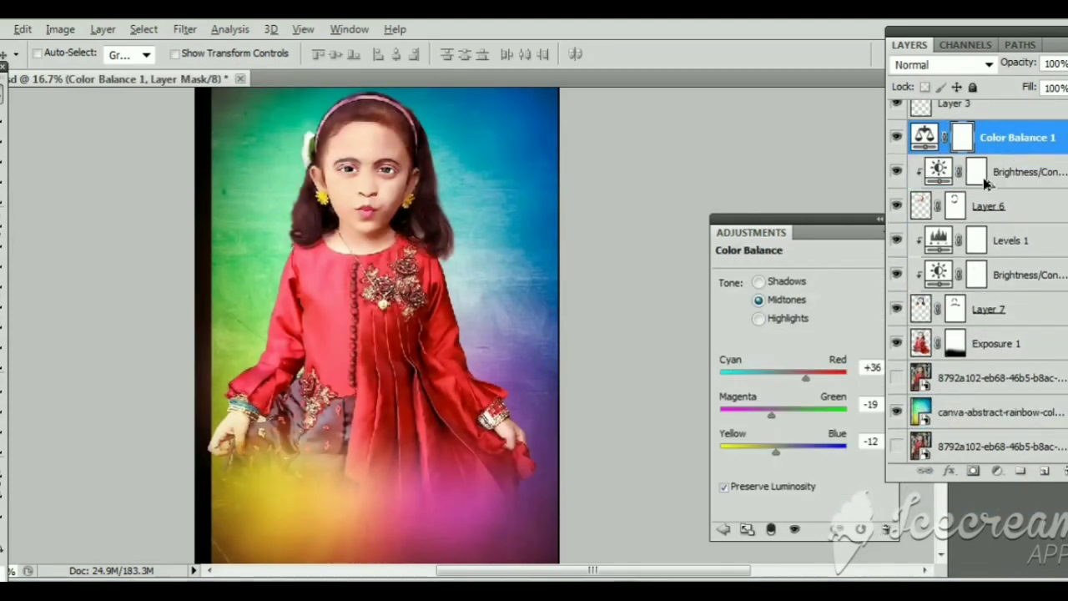
pyautogui.hotkey('ctrl', '0')
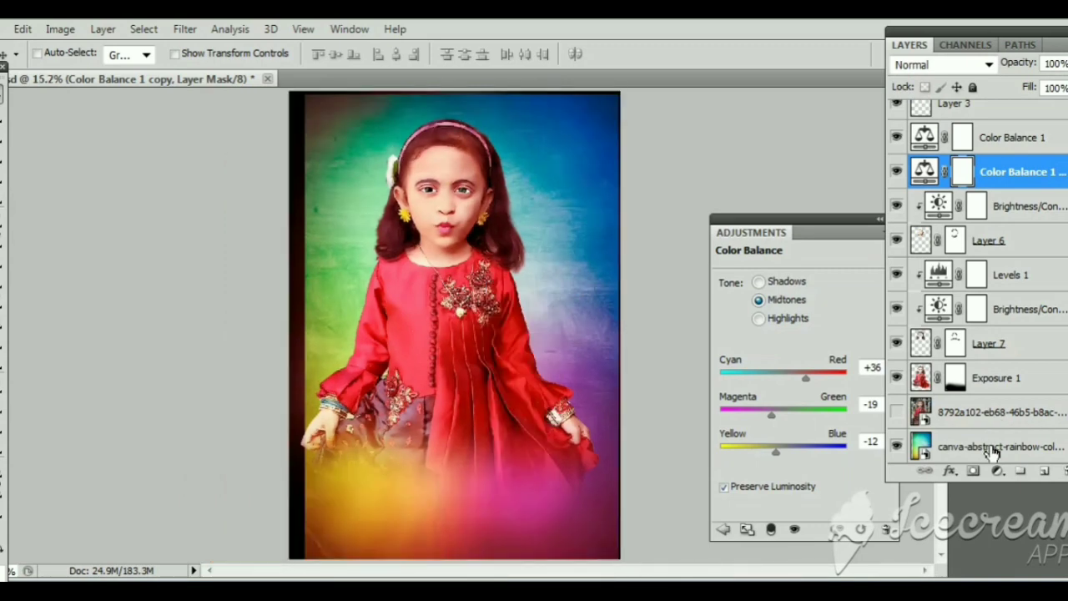
pyautogui.click(993, 448)
pyautogui.moveTo(504, 399); pyautogui.dragTo(486, 397)
pyautogui.hotkey('ctrl', '-')
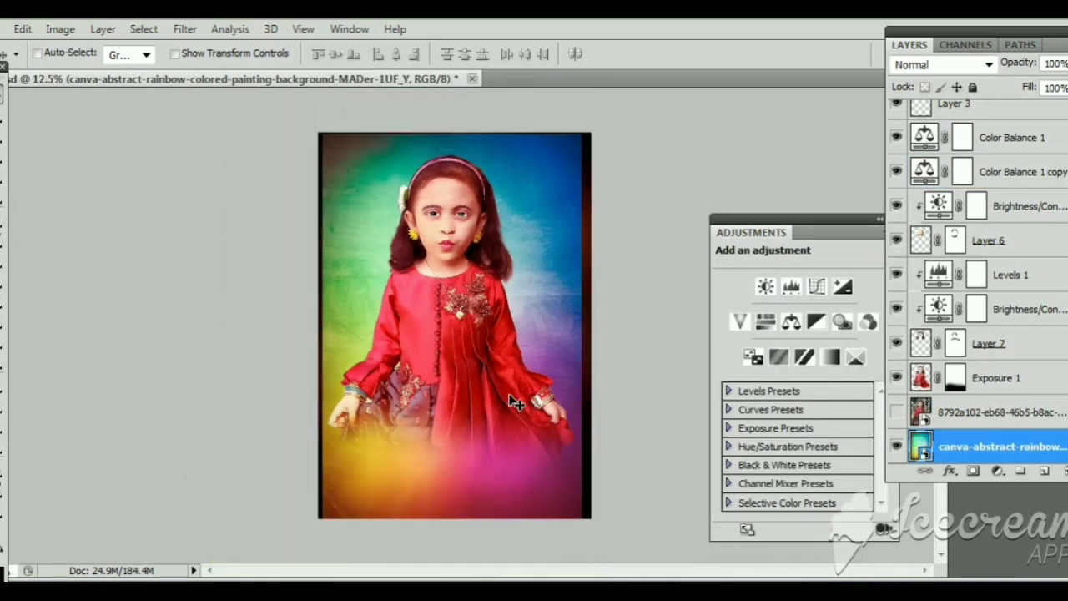
# Free-transform the painting larger to fill the canvas and add a layer mask.
pyautogui.click(23, 29)
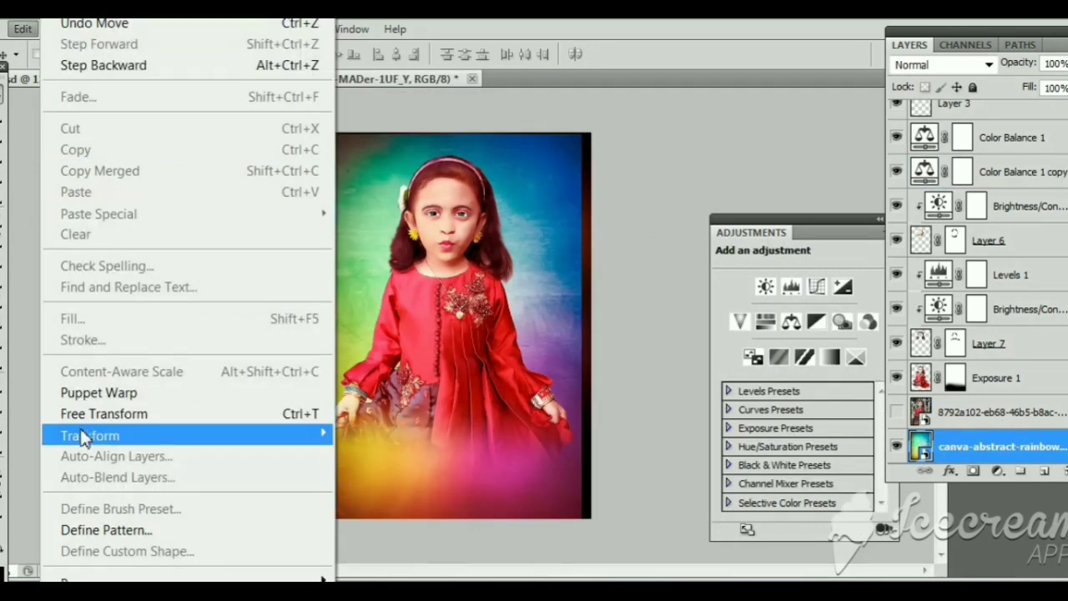
pyautogui.click(58, 412)
pyautogui.moveTo(589, 134); pyautogui.dragTo(610, 125)
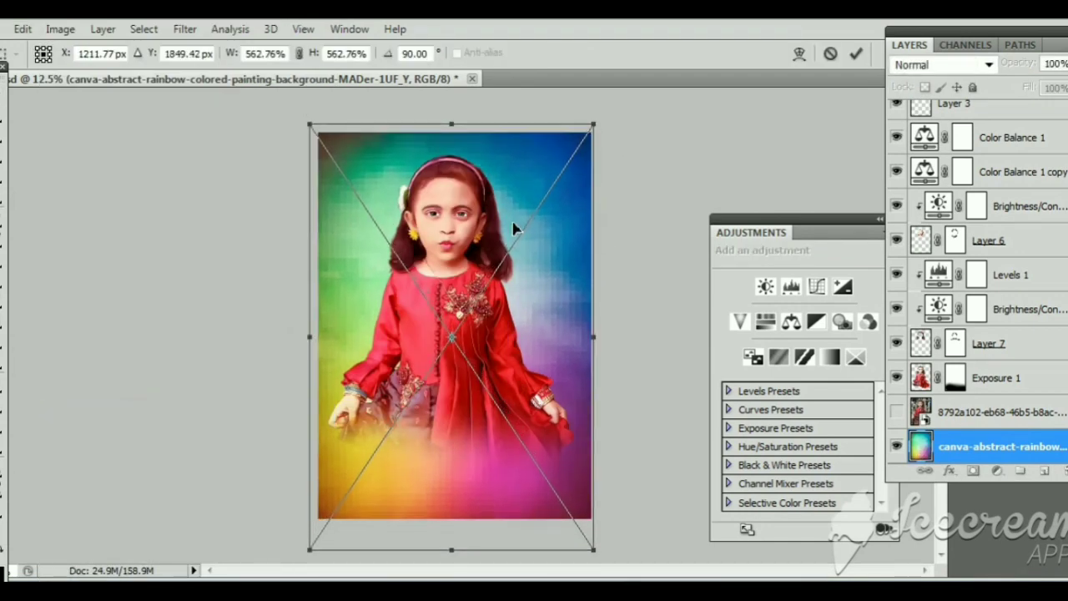
pyautogui.press('Return')
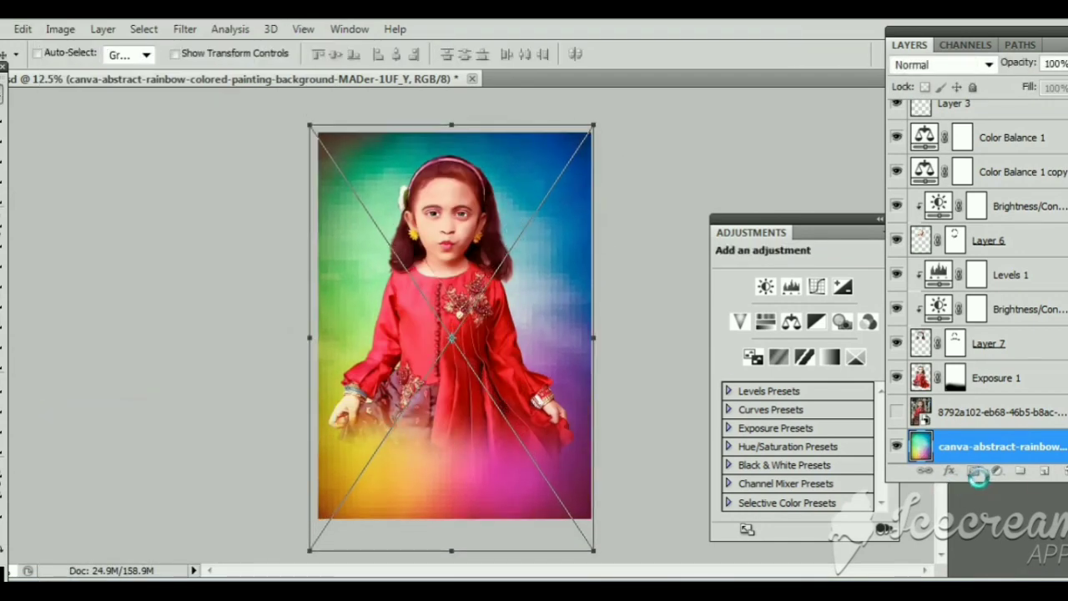
pyautogui.click(973, 472)
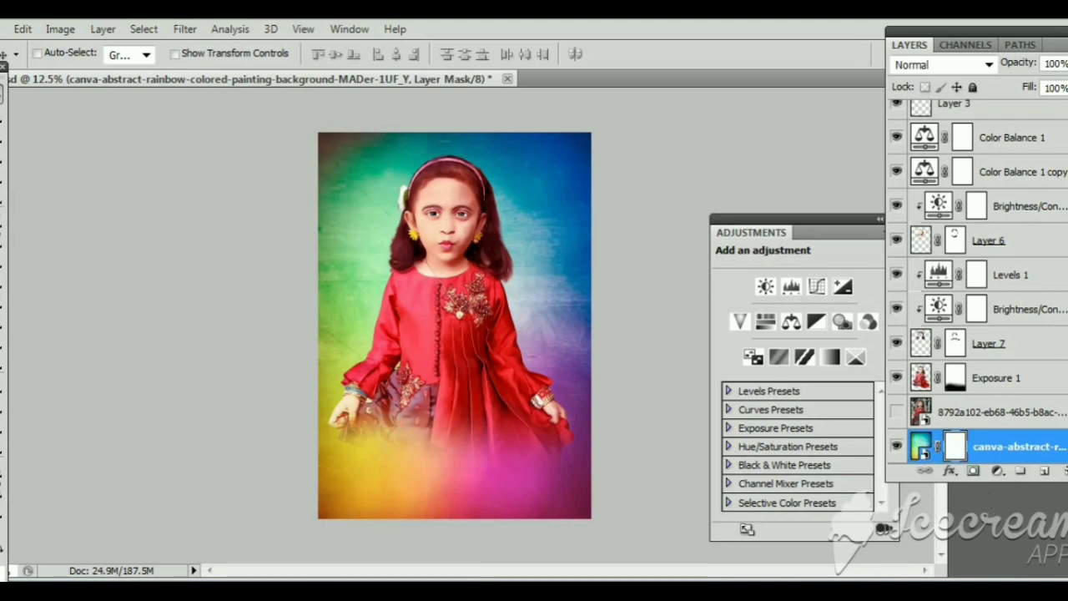
# Select the 2019 px grunge brush from the Brush Preset picker.
pyautogui.press('b')
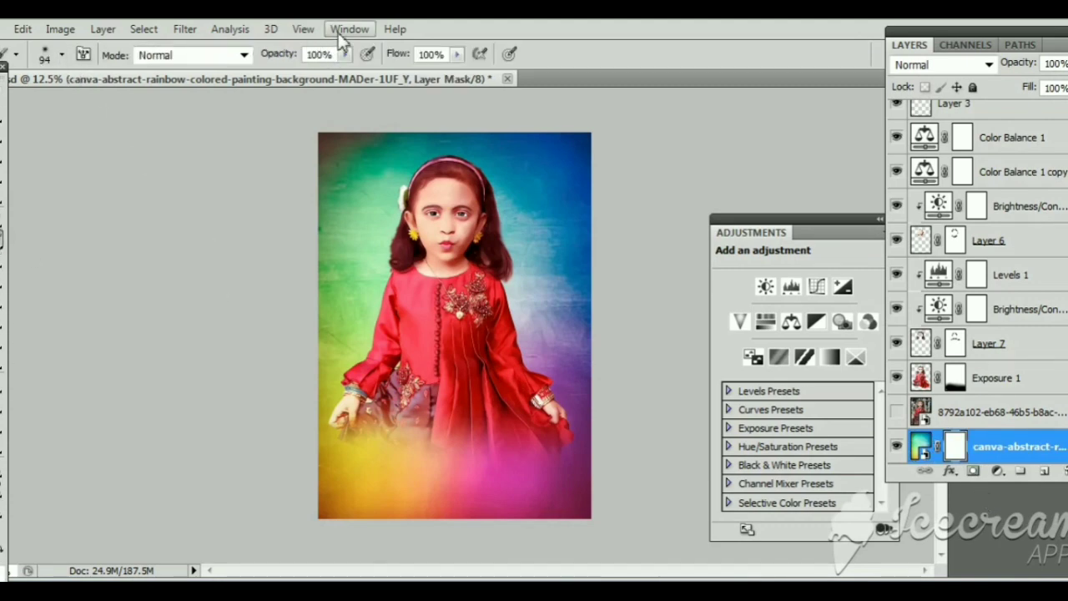
pyautogui.click(46, 29)
pyautogui.click(10, 57)
pyautogui.click(62, 54)
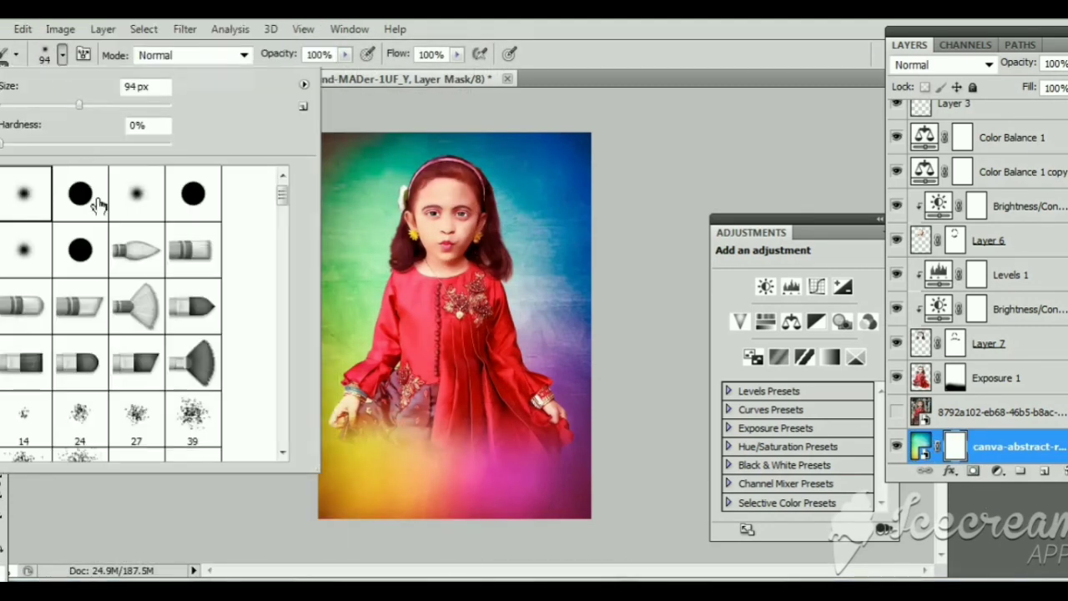
pyautogui.scroll(-2, 123, 271)
pyautogui.scroll(-2, 122, 272)
pyautogui.scroll(-2, 129, 300)
pyautogui.scroll(-2, 140, 345)
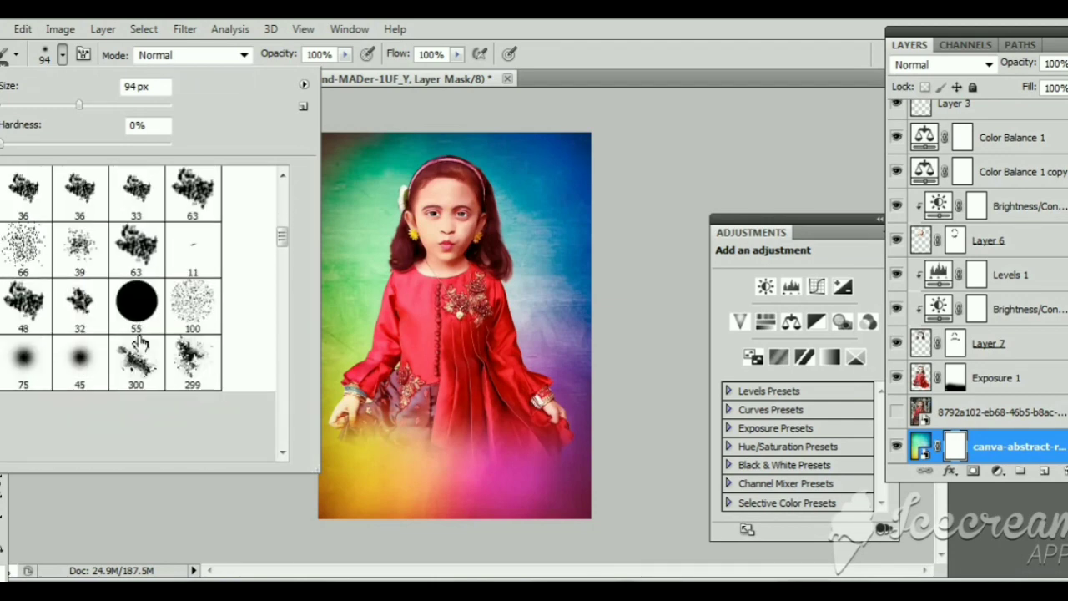
pyautogui.scroll(-2, 142, 344)
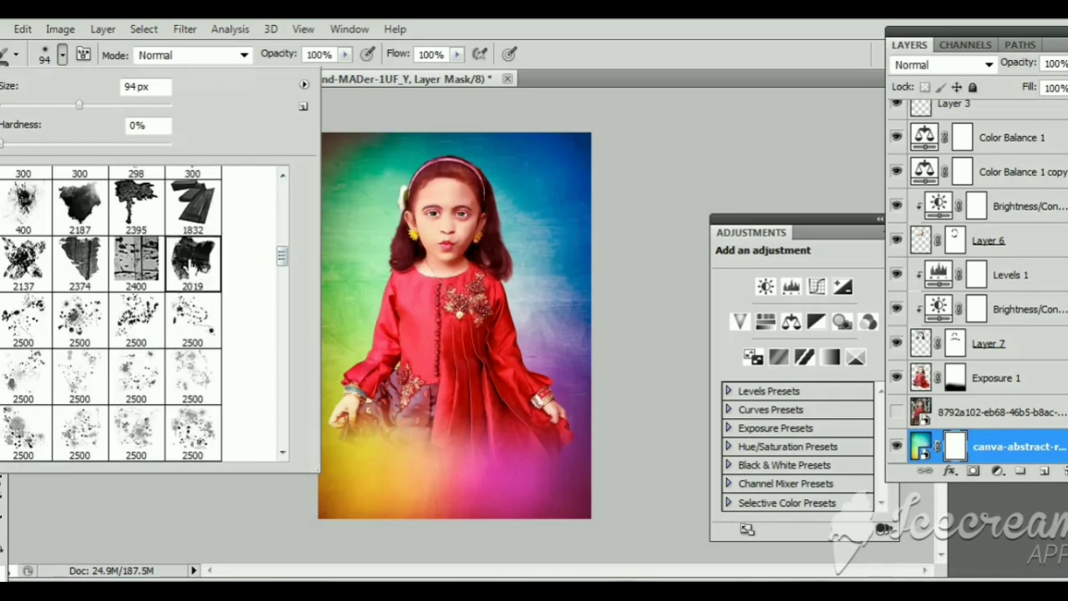
pyautogui.click(193, 263)
pyautogui.scroll(-1, 217, 360)
pyautogui.scroll(-1, 210, 357)
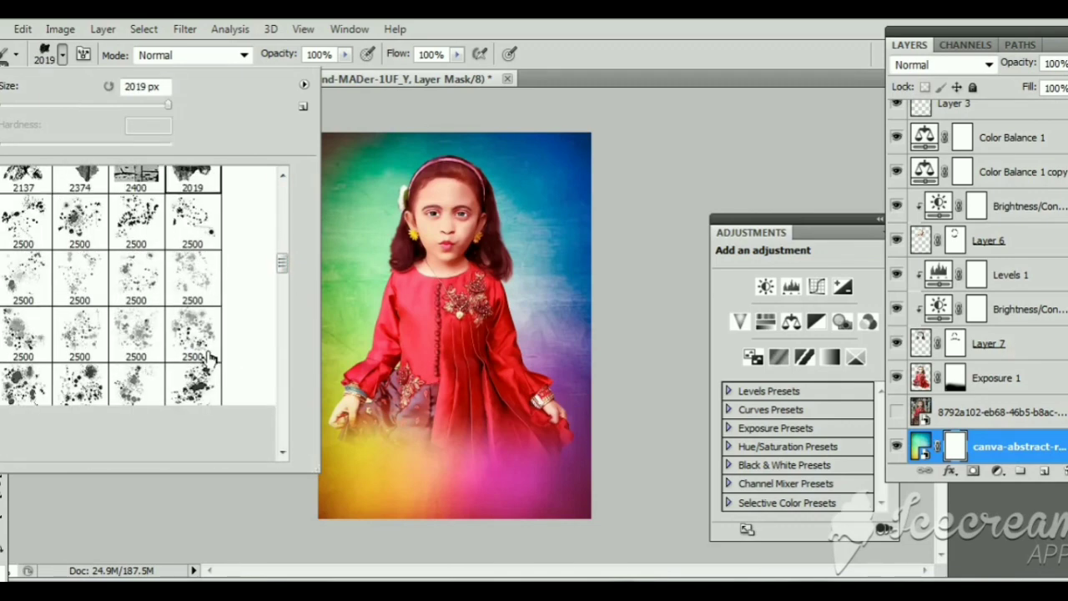
pyautogui.doubleClick(193, 182)
# Stamp grunge texture near the girl's head on the mask, then undo it.
pyautogui.click(315, 219)
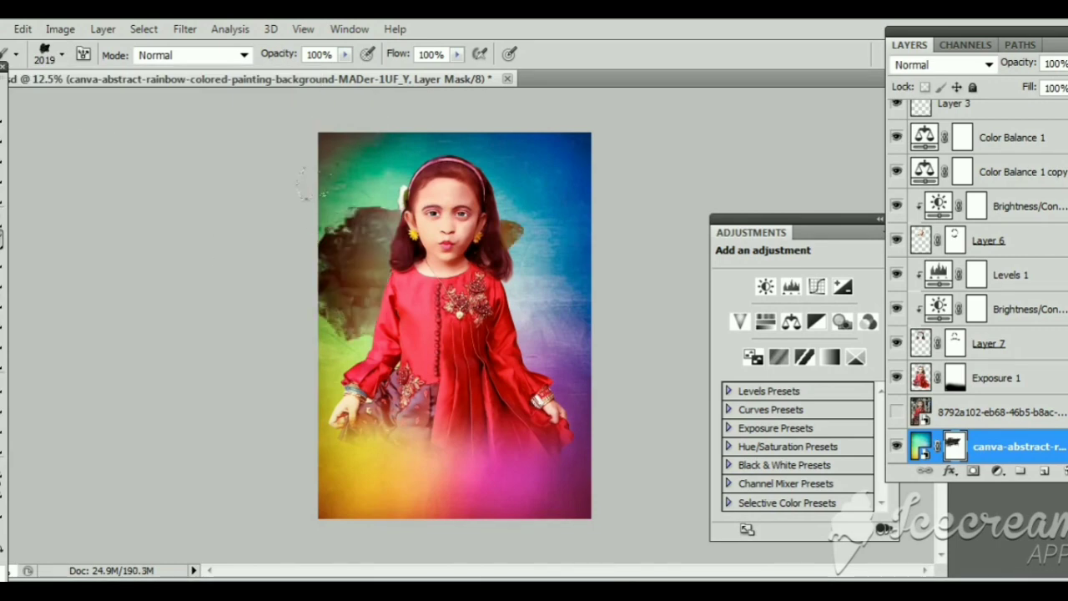
pyautogui.click(300, 202)
pyautogui.click(23, 30)
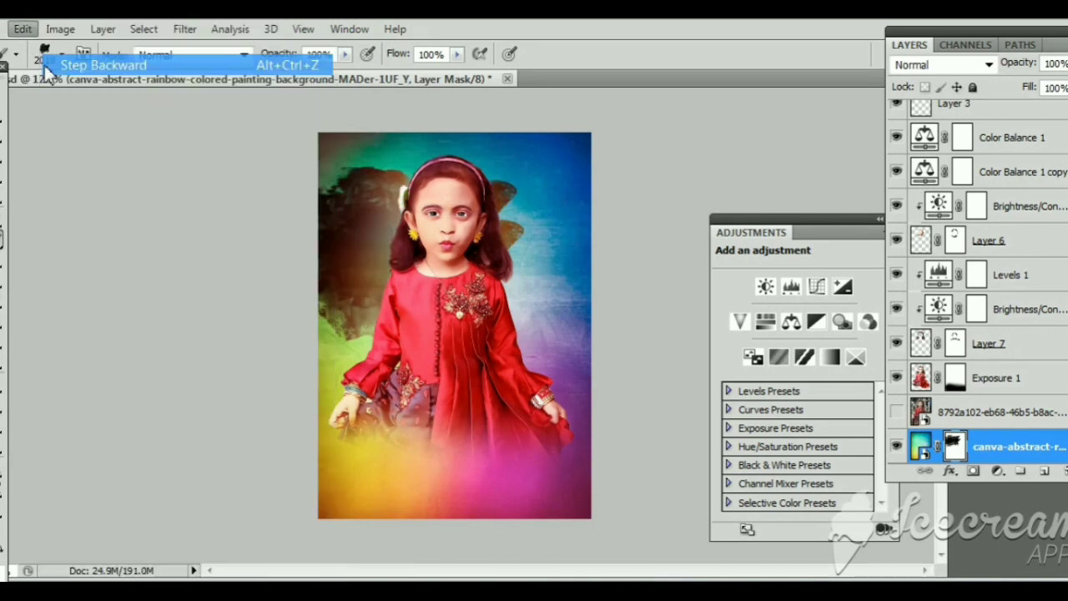
pyautogui.click(51, 65)
# Resize the brush to 764 px and paint dark grunge patches around the girl.
pyautogui.click(60, 105)
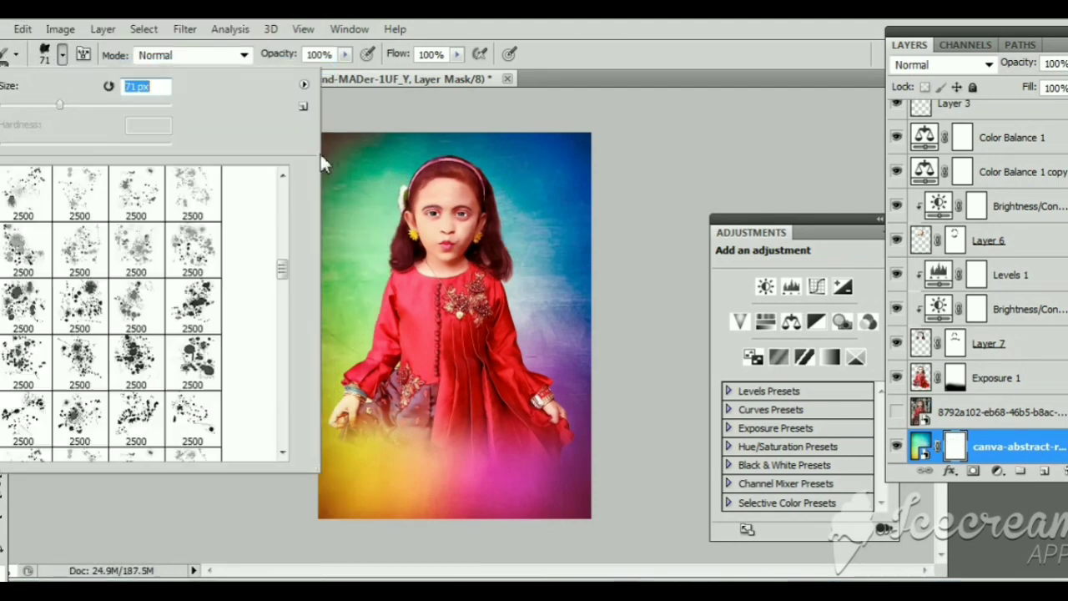
pyautogui.moveTo(124, 105); pyautogui.dragTo(147, 105)
pyautogui.click(180, 105)
pyautogui.click(384, 117)
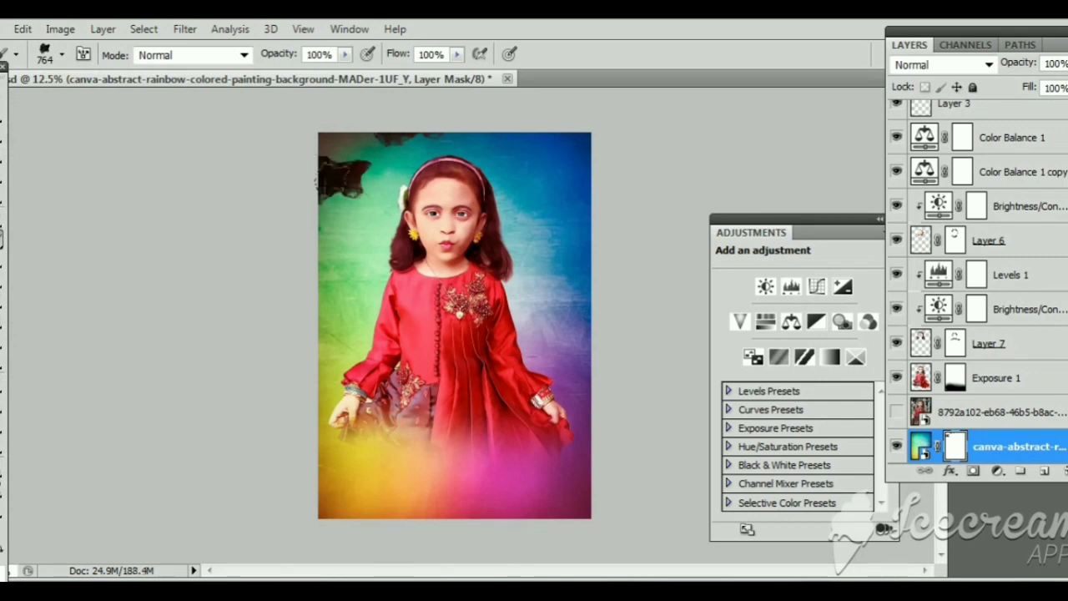
pyautogui.moveTo(334, 167)
pyautogui.mouseDown()
pyautogui.moveTo(380, 196)
pyautogui.moveTo(349, 223)
pyautogui.mouseUp()
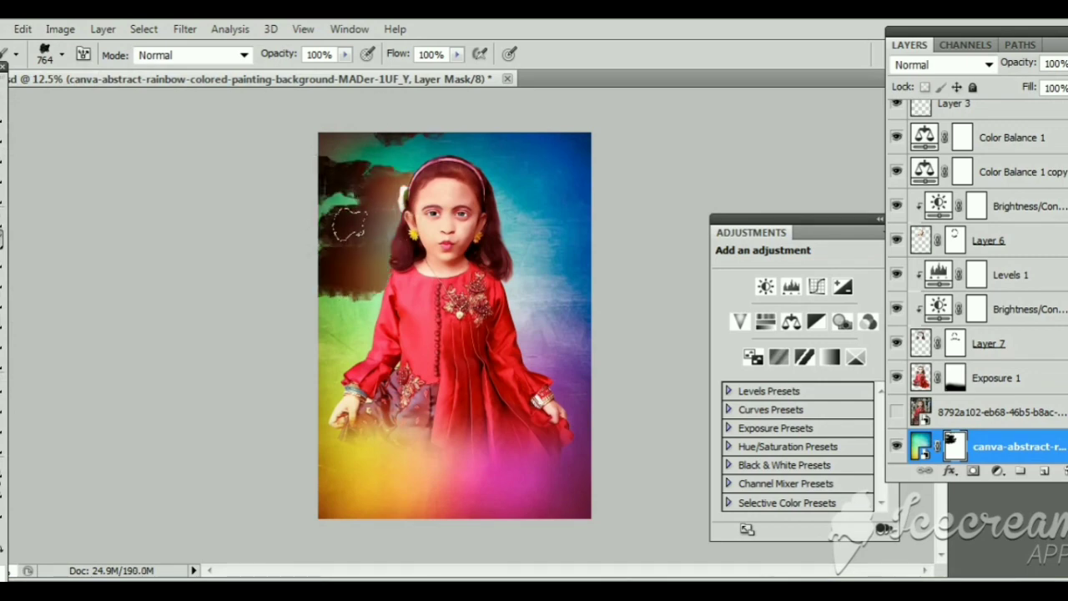
pyautogui.moveTo(354, 302)
pyautogui.mouseDown()
pyautogui.moveTo(455, 327)
pyautogui.moveTo(491, 250)
pyautogui.moveTo(375, 450)
pyautogui.moveTo(503, 442)
pyautogui.mouseUp()
# Rasterize the backdrop layer and set the Smudge brush to 329 px.
pyautogui.rightClick(983, 456)
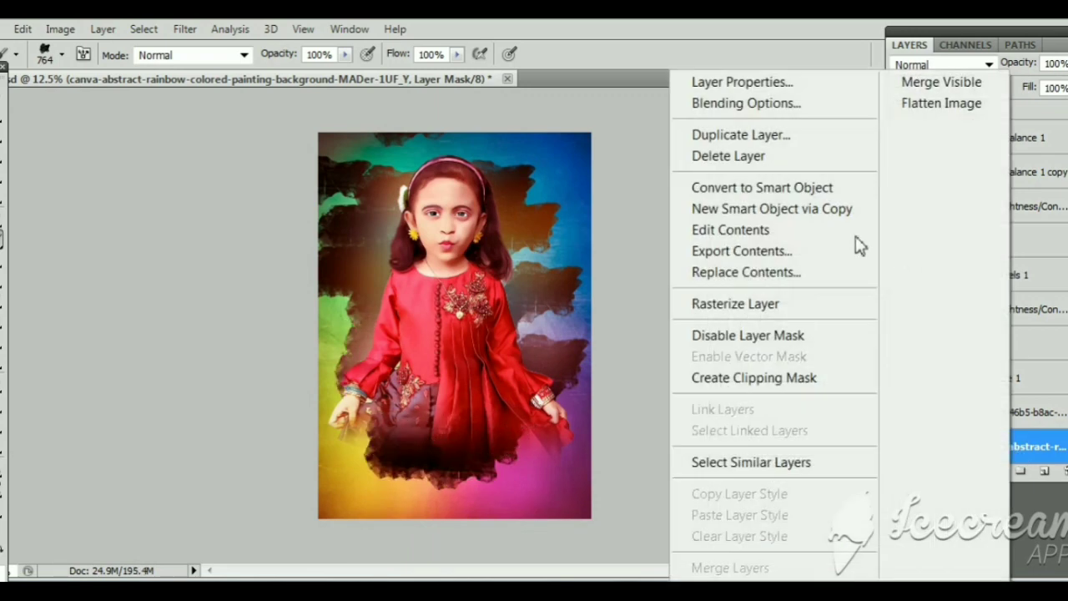
pyautogui.click(780, 308)
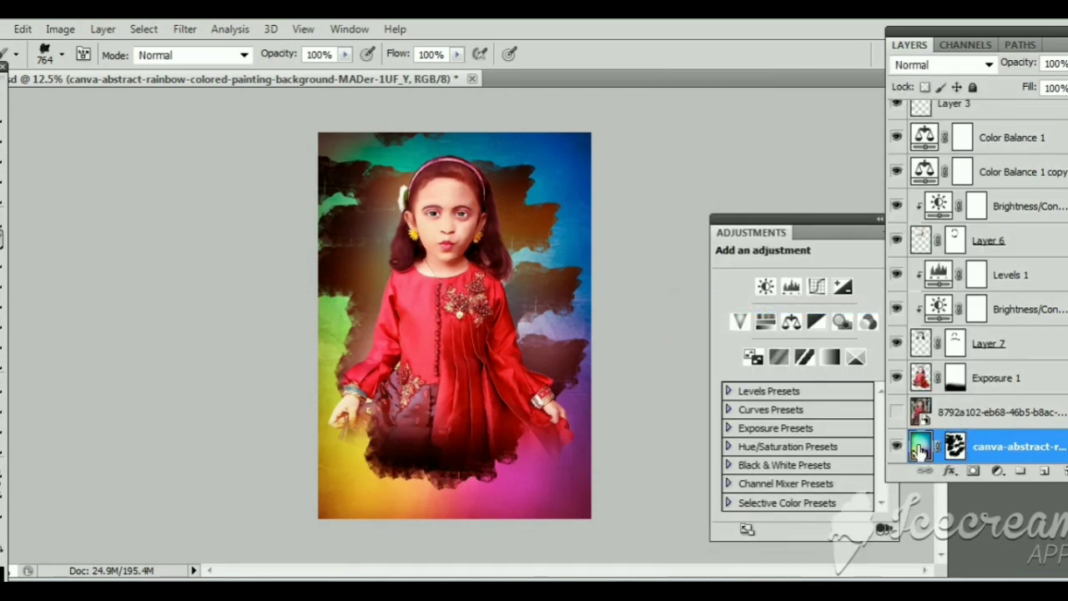
pyautogui.click(4, 313)
pyautogui.click(63, 57)
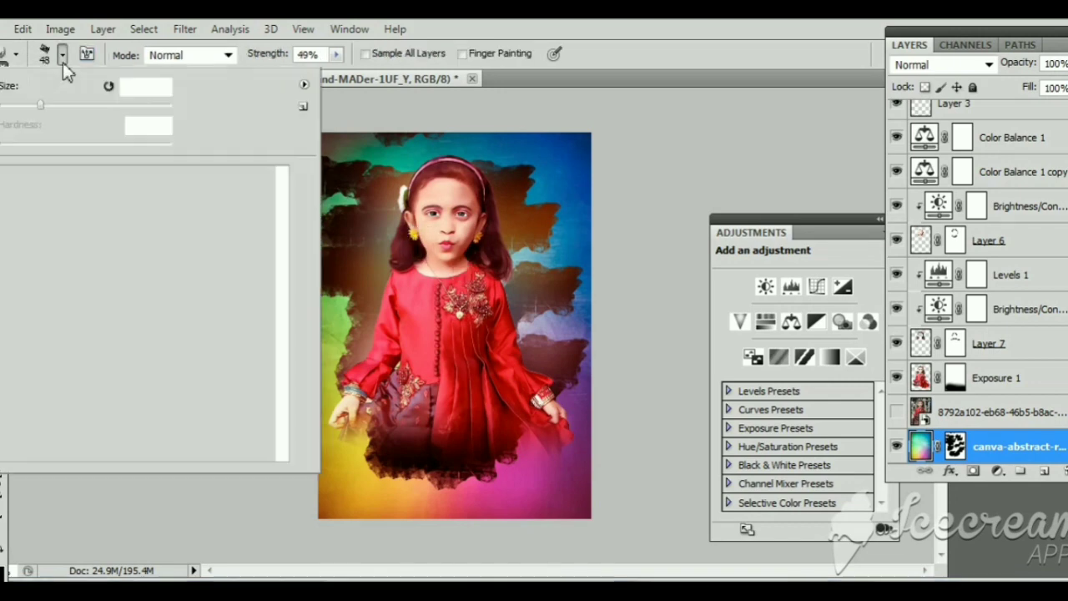
pyautogui.write('329')
pyautogui.press('Return')
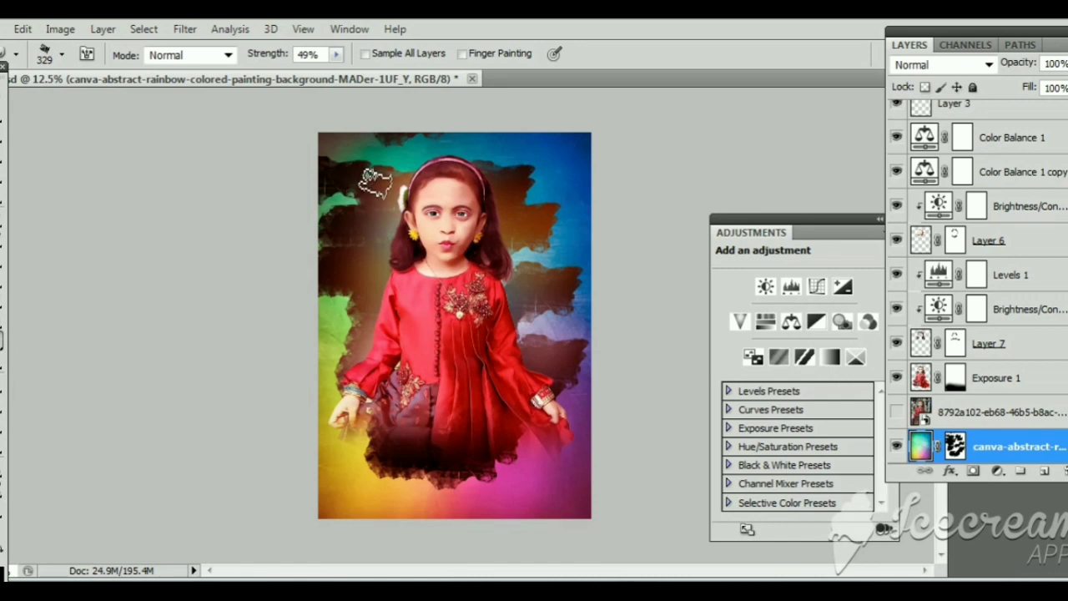
# Try the Artistic Cutout filter on the backdrop, then step backward to remove it.
pyautogui.click(184, 28)
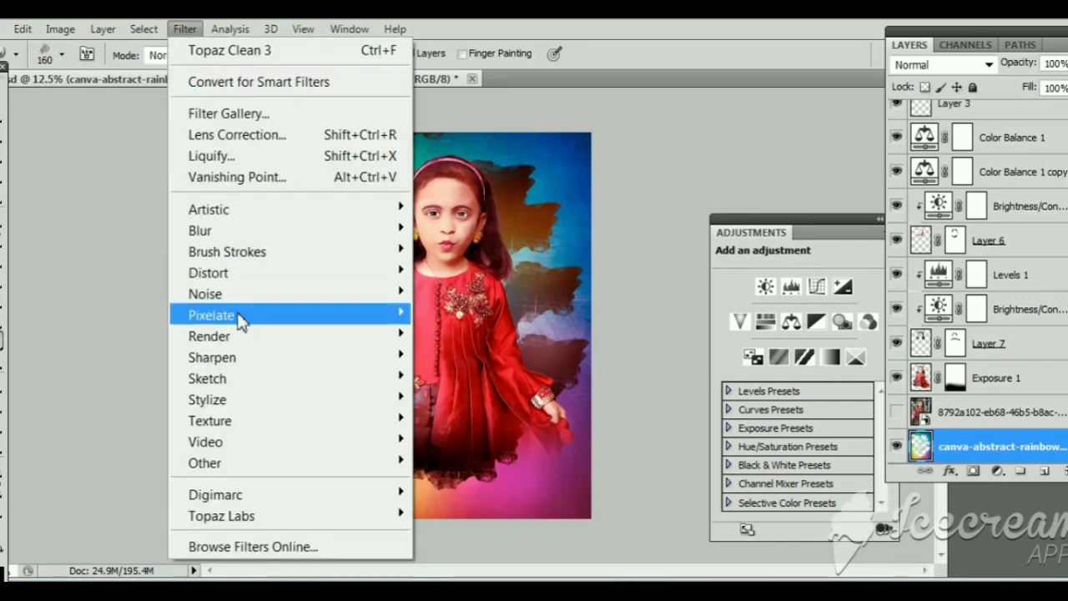
pyautogui.press('Escape')
pyautogui.press('Escape')
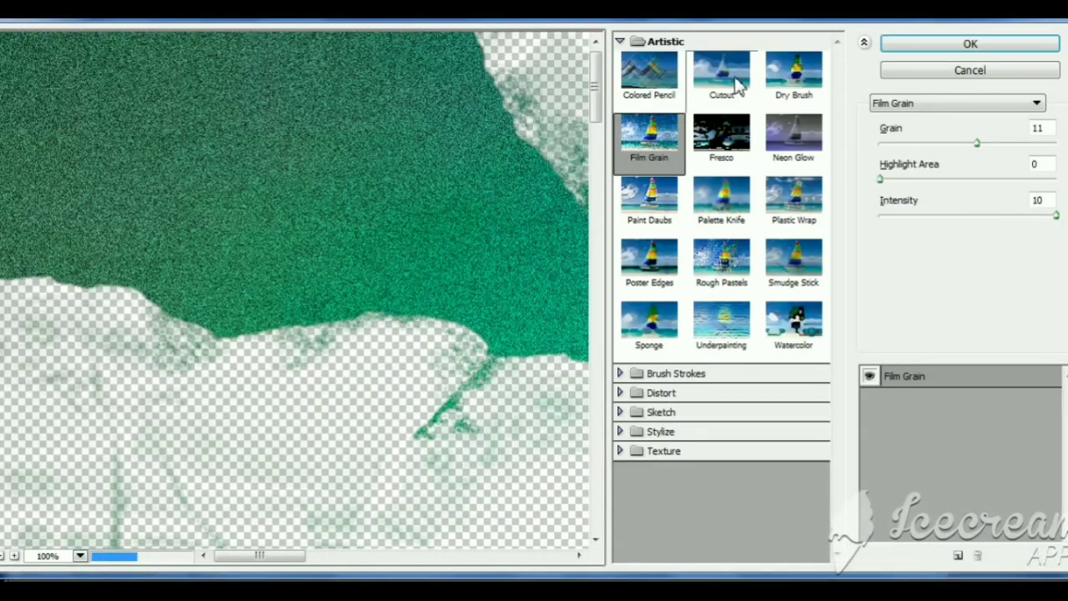
pyautogui.click(721, 75)
pyautogui.hotkey('ctrl', '-')
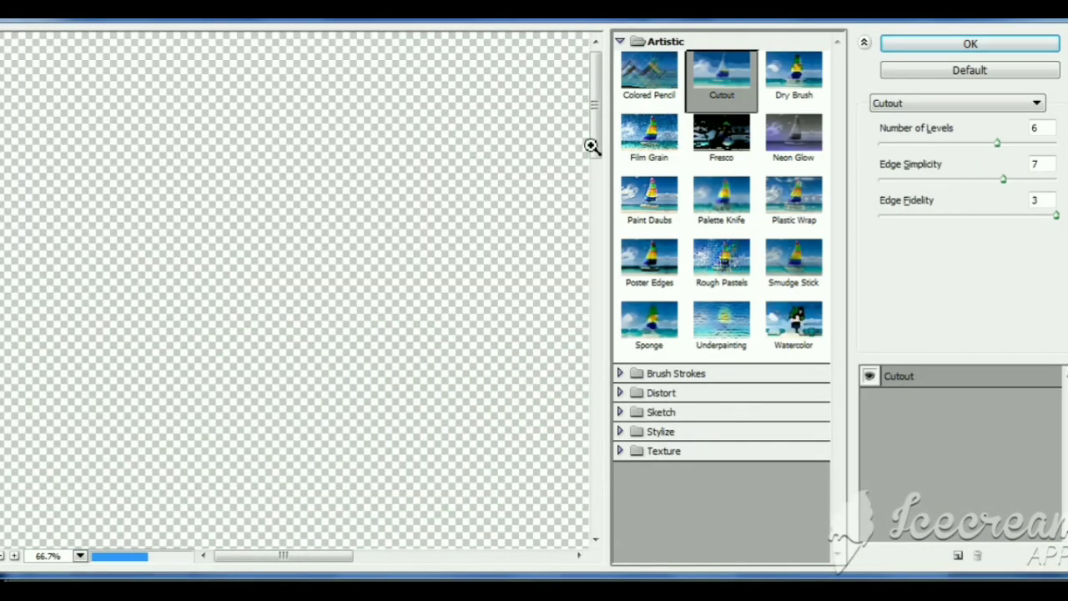
pyautogui.hotkey('ctrl', '-')
pyautogui.hotkey('ctrl', '-')
pyautogui.hotkey('ctrl', '-')
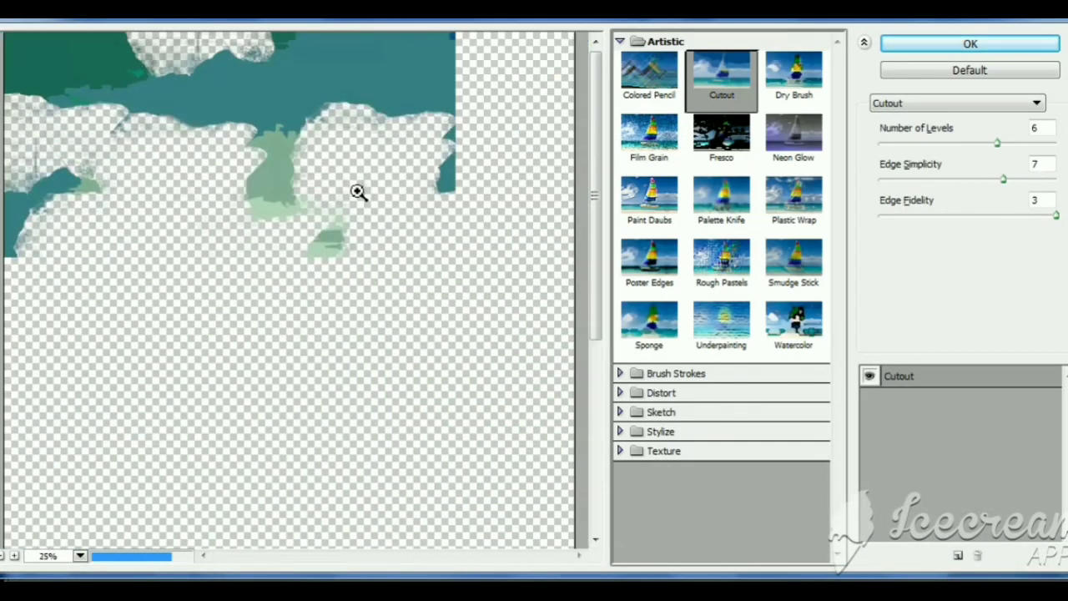
pyautogui.click(972, 46)
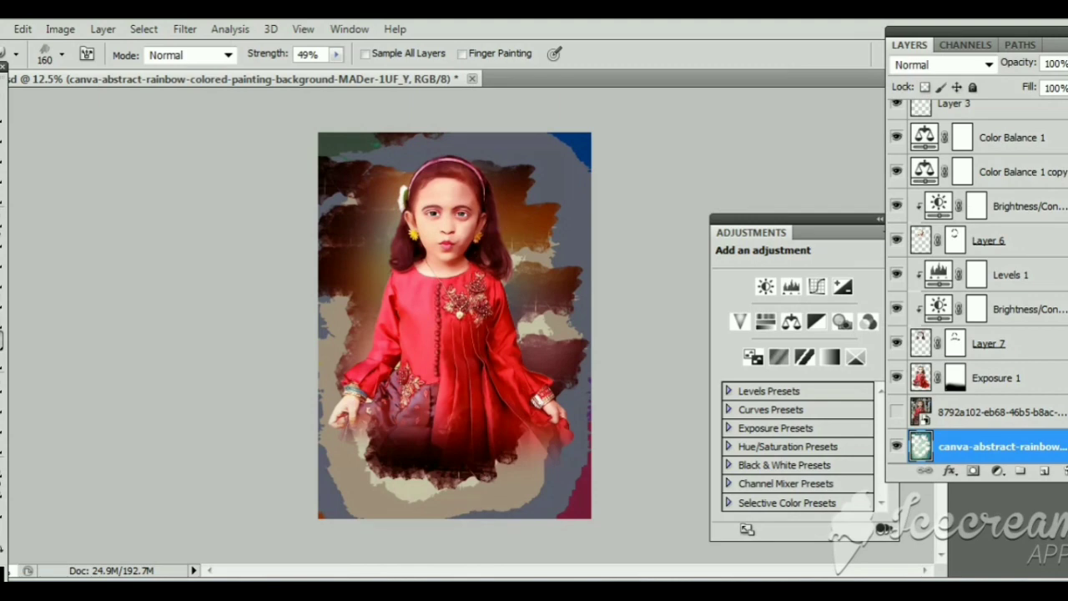
pyautogui.click(22, 28)
pyautogui.click(75, 64)
# Blur the rainbow backdrop with a 146-pixel Gaussian Blur.
pyautogui.click(184, 29)
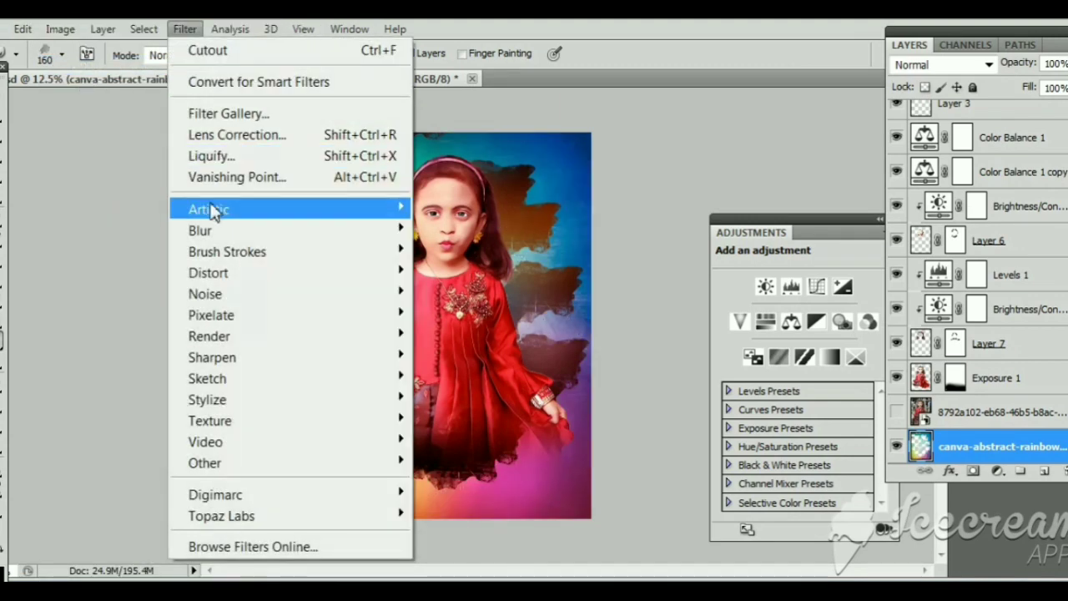
pyautogui.moveTo(200, 230)
pyautogui.click(470, 312)
pyautogui.moveTo(637, 469)
pyautogui.mouseDown()
pyautogui.moveTo(649, 480)
pyautogui.moveTo(728, 473)
pyautogui.mouseUp()
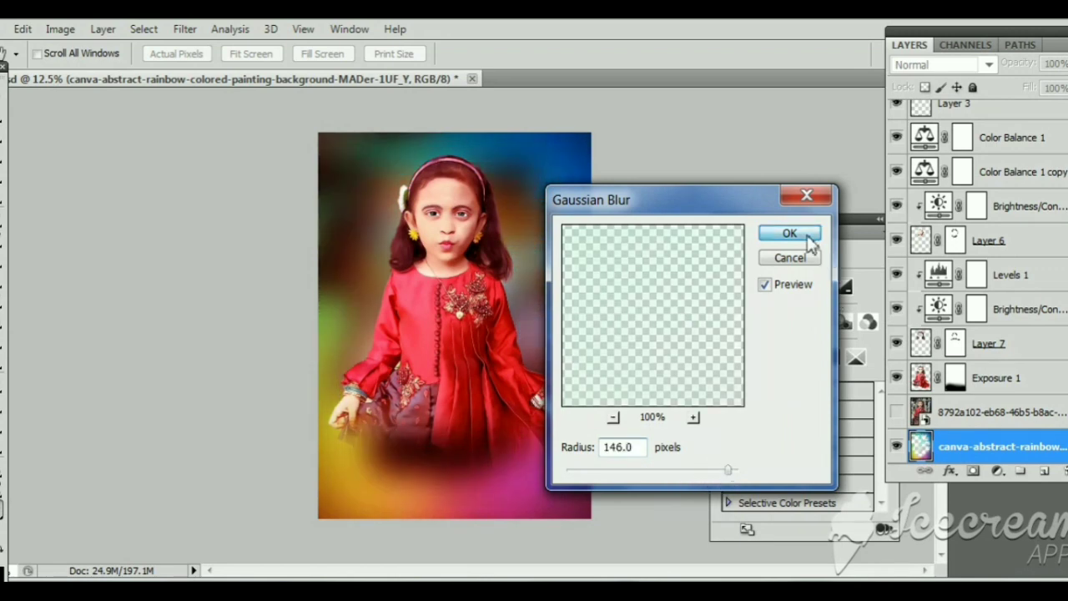
pyautogui.click(789, 233)
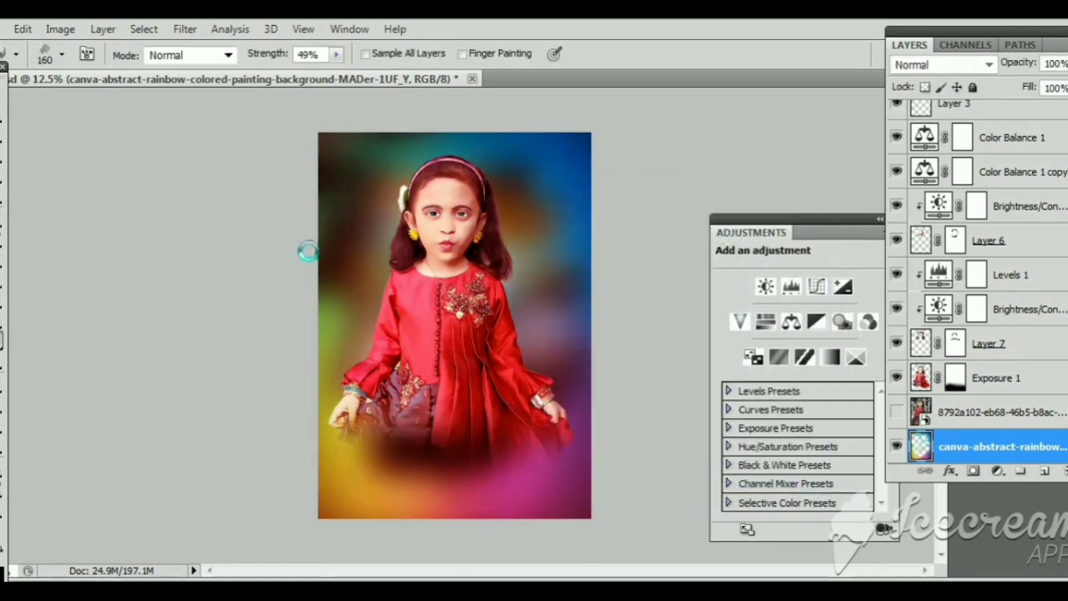
# Add Layer 10 and paint black along the photo's edges with a soft round brush.
pyautogui.click(1045, 471)
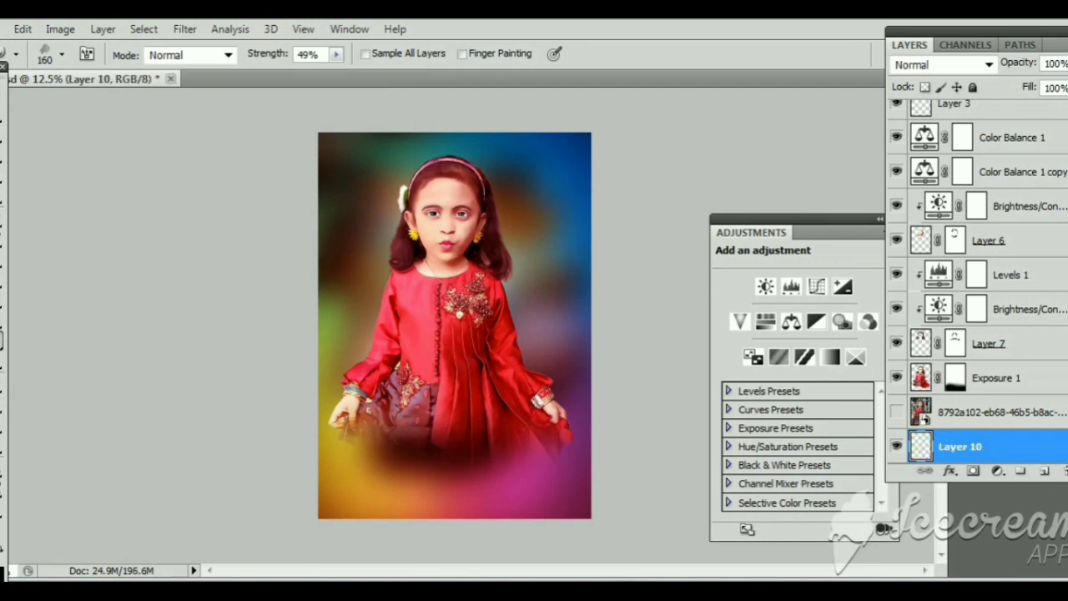
pyautogui.press('b')
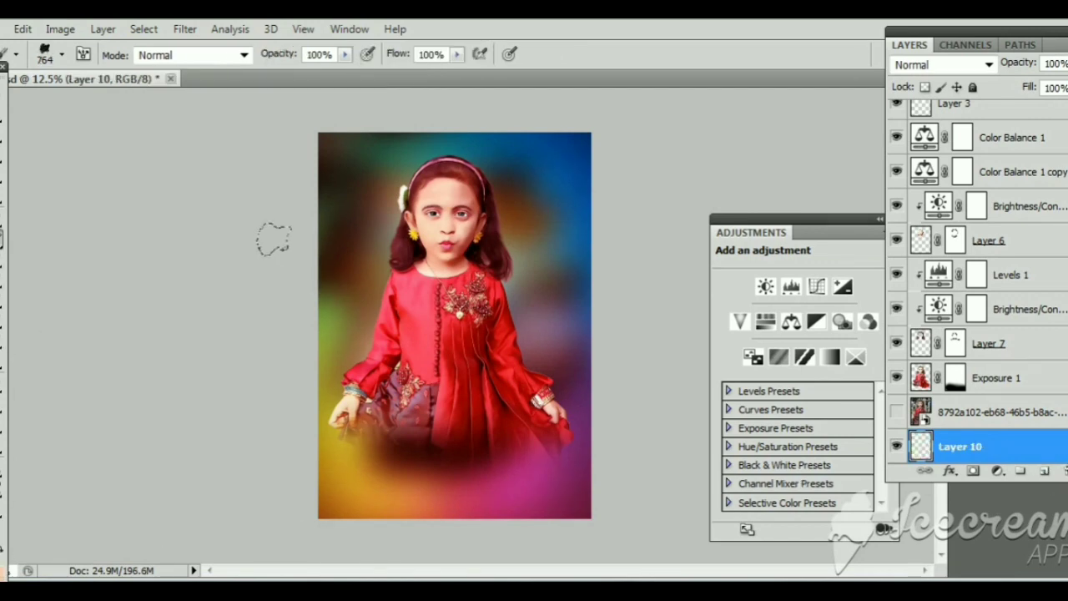
pyautogui.moveTo(273, 239)
pyautogui.mouseDown()
pyautogui.moveTo(427, 92)
pyautogui.moveTo(571, 120)
pyautogui.mouseUp()
pyautogui.click(63, 59)
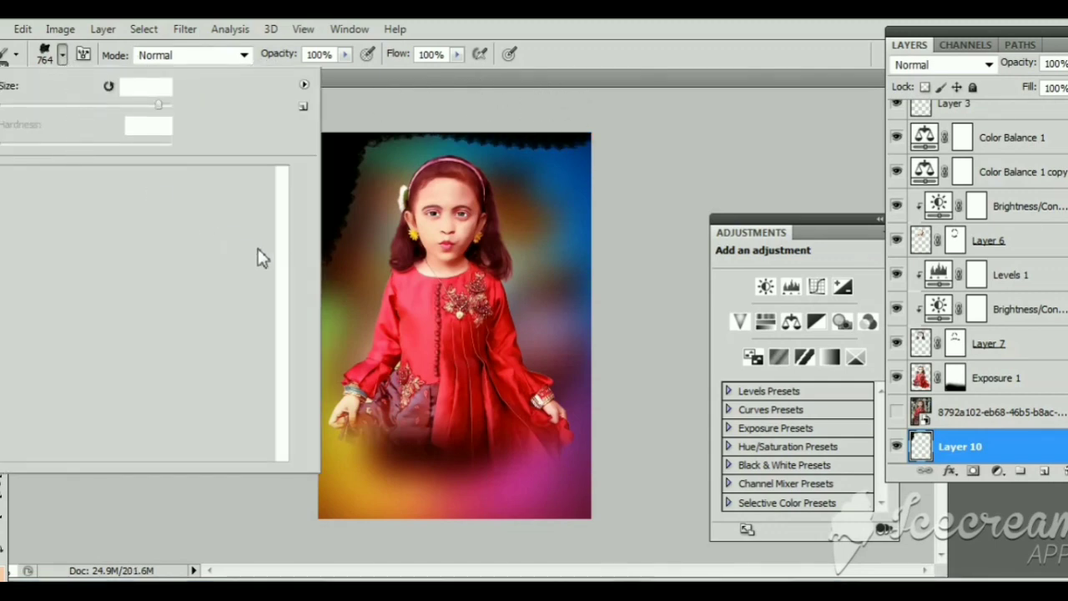
pyautogui.moveTo(282, 298); pyautogui.dragTo(284, 192)
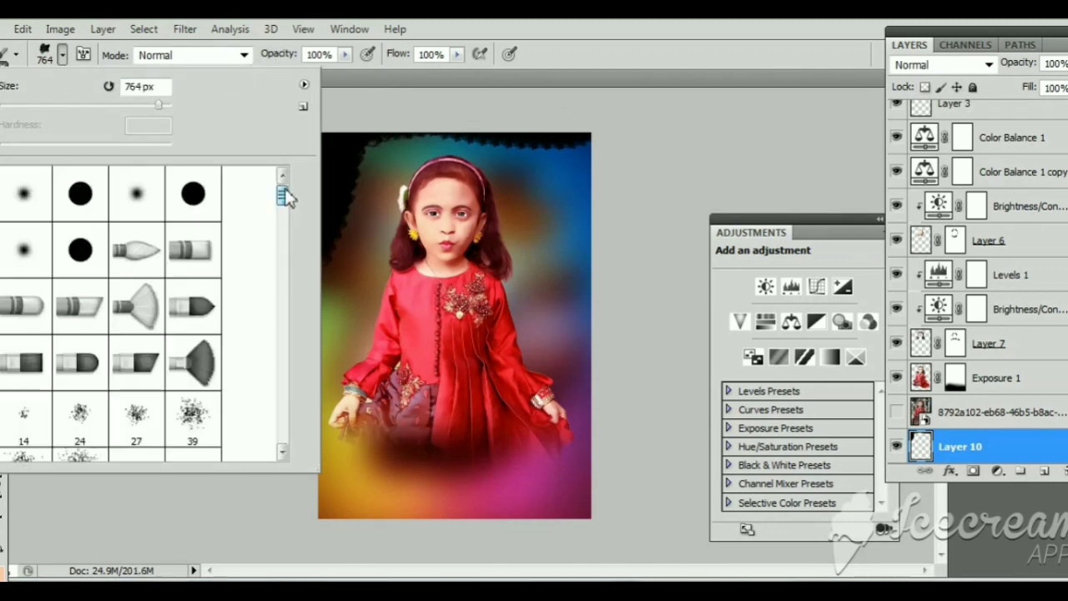
pyautogui.click(375, 123)
pyautogui.moveTo(376, 134)
pyautogui.mouseDown()
pyautogui.moveTo(613, 157)
pyautogui.moveTo(397, 538)
pyautogui.moveTo(226, 473)
pyautogui.moveTo(265, 267)
pyautogui.mouseUp()
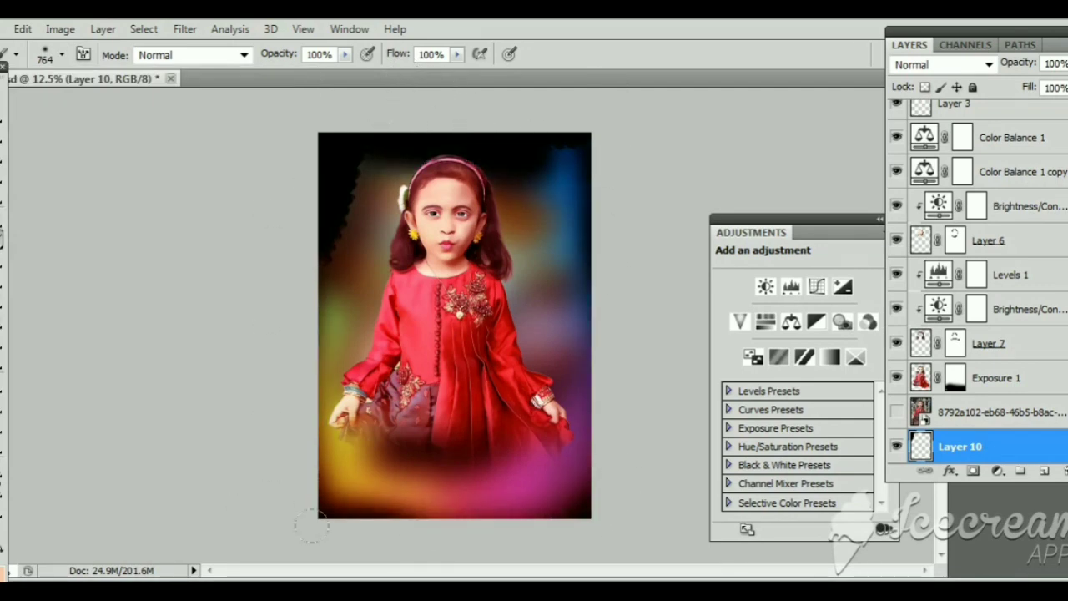
pyautogui.moveTo(311, 524)
pyautogui.mouseDown()
pyautogui.moveTo(498, 527)
pyautogui.moveTo(459, 529)
pyautogui.moveTo(501, 501)
pyautogui.moveTo(356, 510)
pyautogui.moveTo(556, 493)
pyautogui.moveTo(375, 493)
pyautogui.moveTo(593, 436)
pyautogui.moveTo(393, 434)
pyautogui.mouseUp()
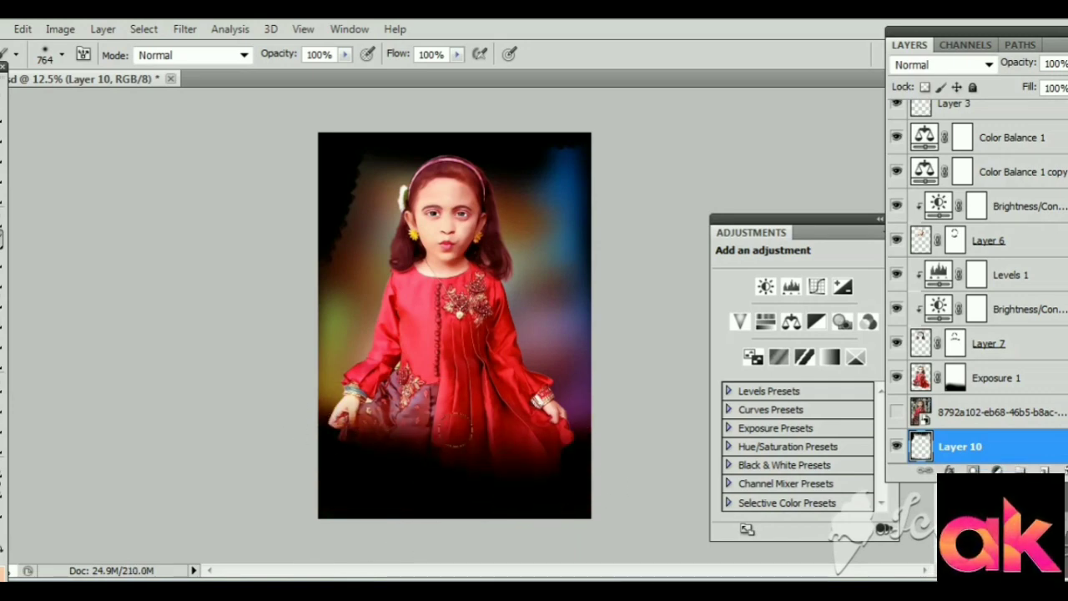
# Erase the black at the bottom with a 1714 px eraser, redoing the erase once.
pyautogui.click(3, 305)
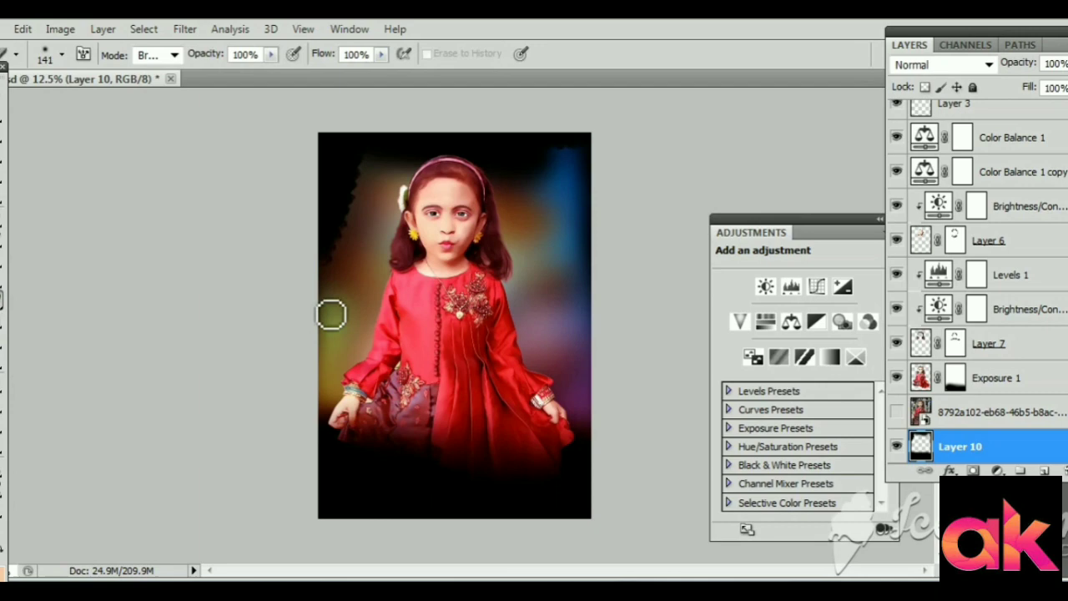
pyautogui.click(63, 57)
pyautogui.moveTo(166, 107); pyautogui.dragTo(170, 107)
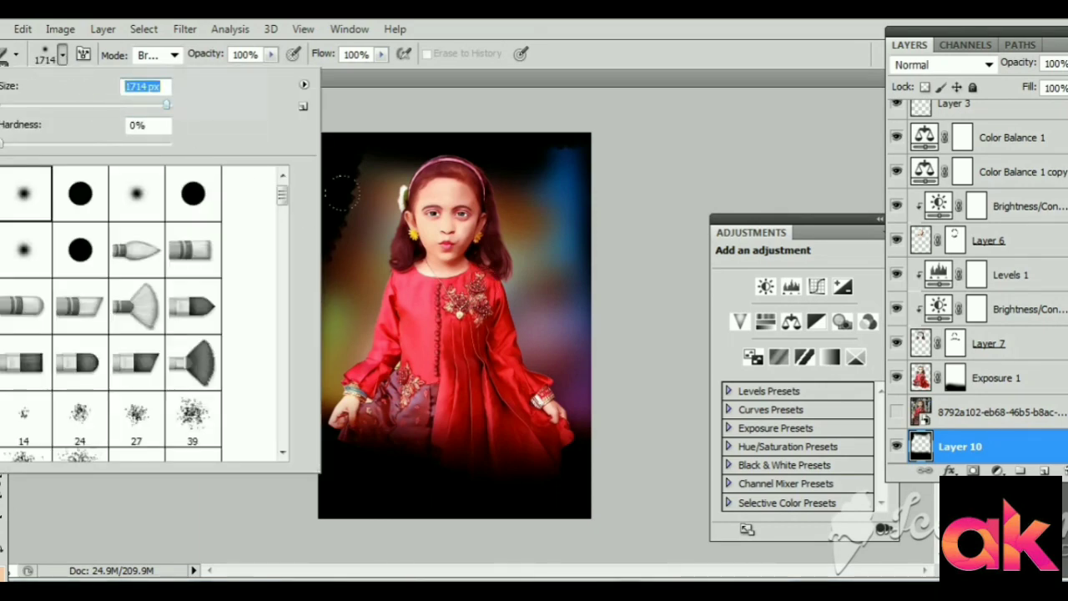
pyautogui.press('Return')
pyautogui.moveTo(350, 492); pyautogui.dragTo(551, 492)
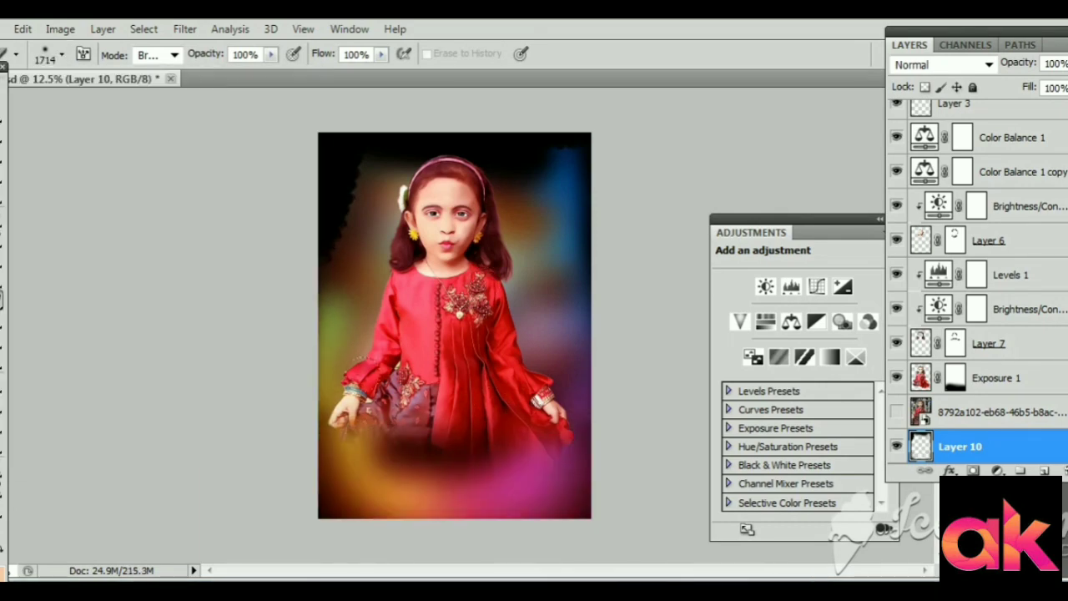
pyautogui.click(23, 28)
pyautogui.click(60, 64)
pyautogui.moveTo(367, 484)
pyautogui.mouseDown()
pyautogui.moveTo(525, 484)
pyautogui.moveTo(567, 467)
pyautogui.mouseUp()
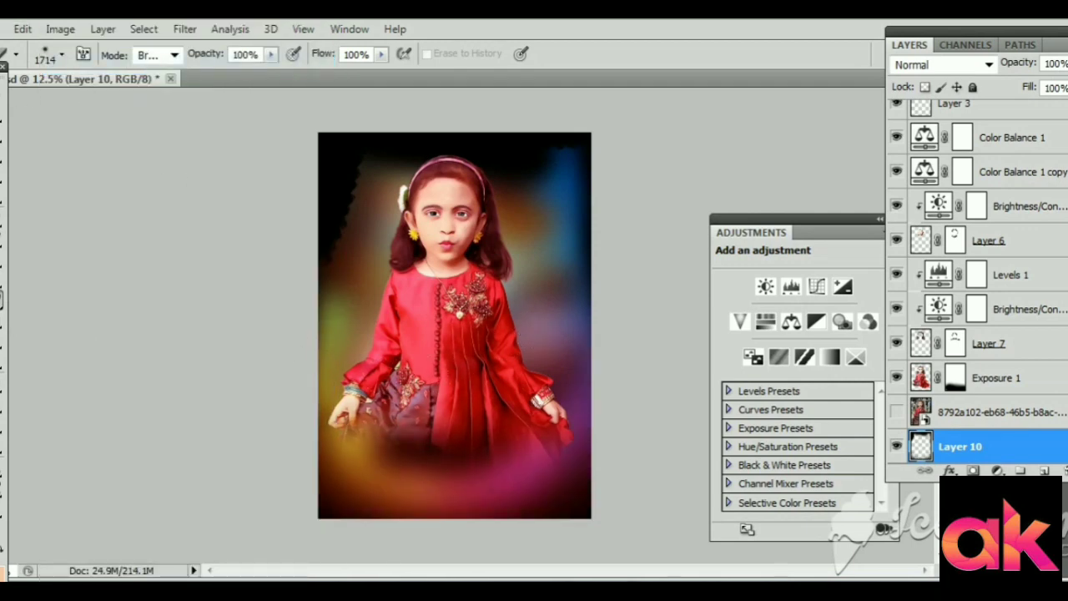
# Toggle layer visibility to compare the effects, leaving Layer 10 hidden.
pyautogui.click(896, 447)
pyautogui.click(896, 377)
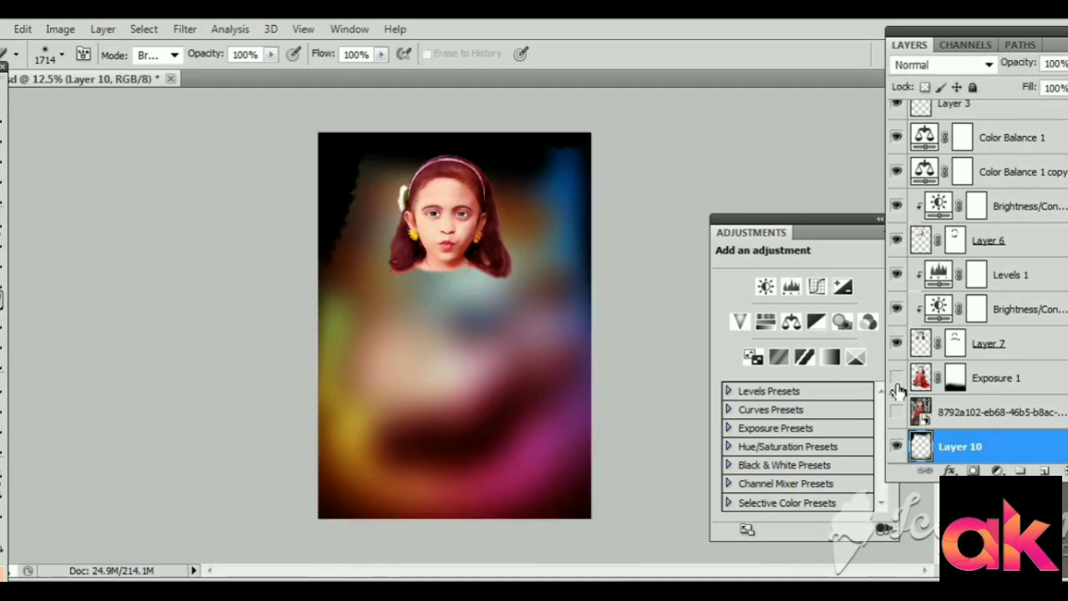
pyautogui.scroll(-3, 948, 430)
pyautogui.click(896, 377)
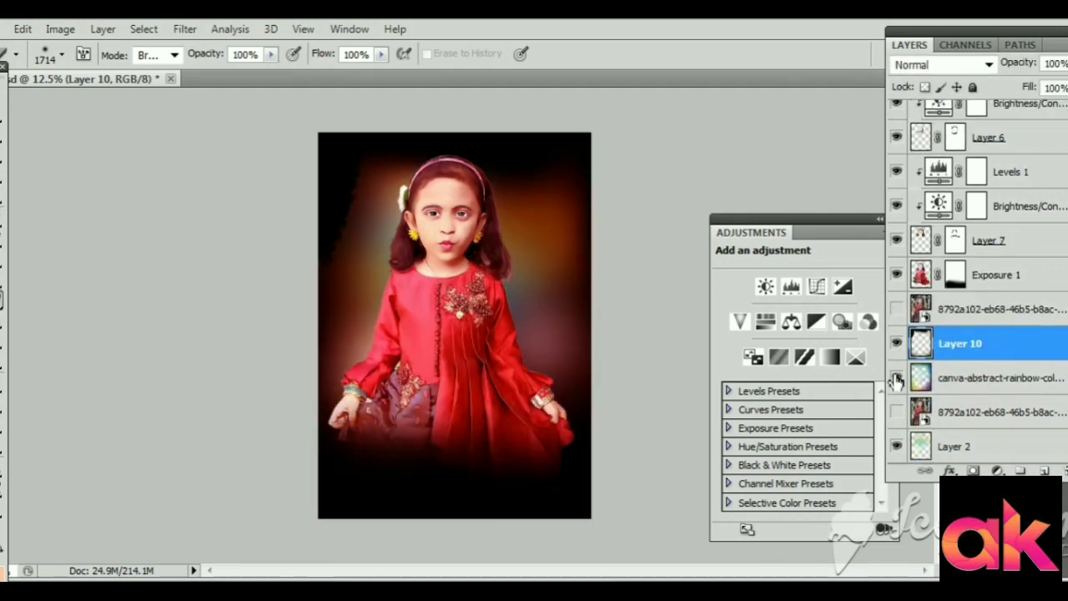
pyautogui.click(898, 280)
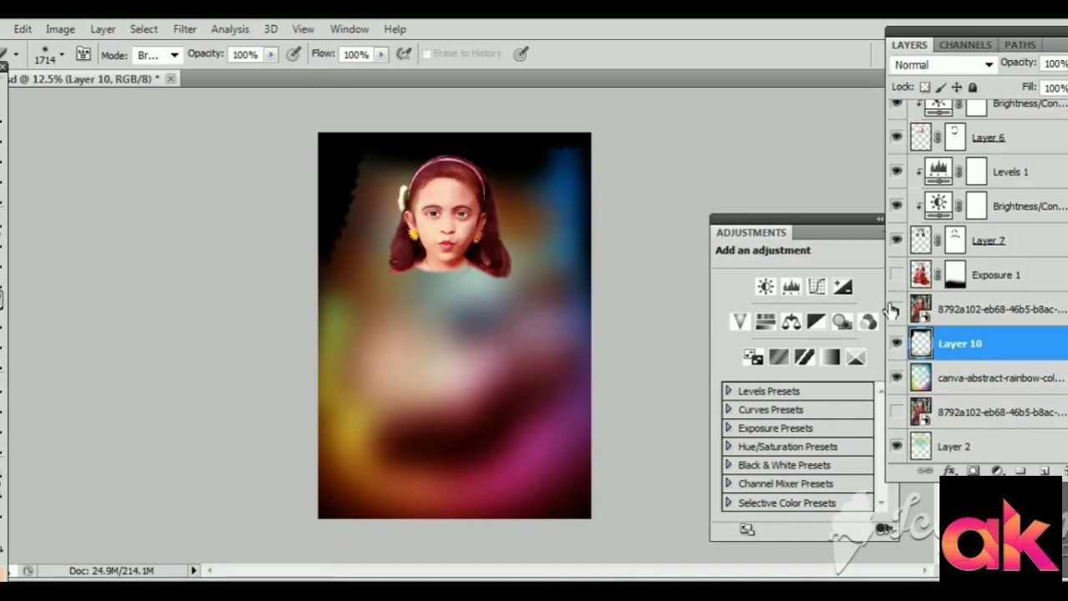
pyautogui.click(896, 343)
pyautogui.click(896, 377)
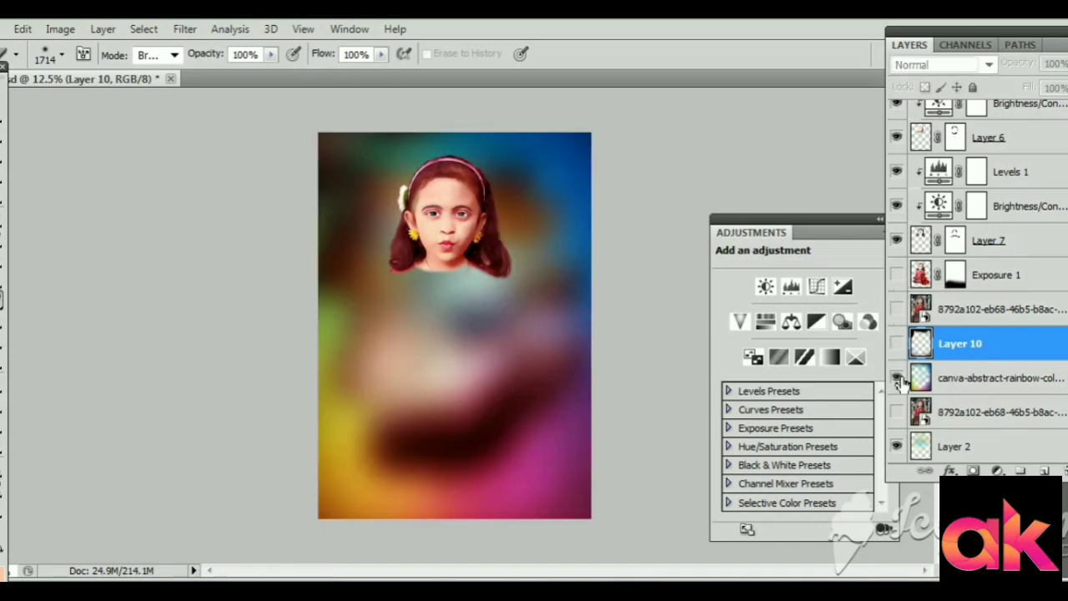
pyautogui.click(897, 447)
pyautogui.click(896, 378)
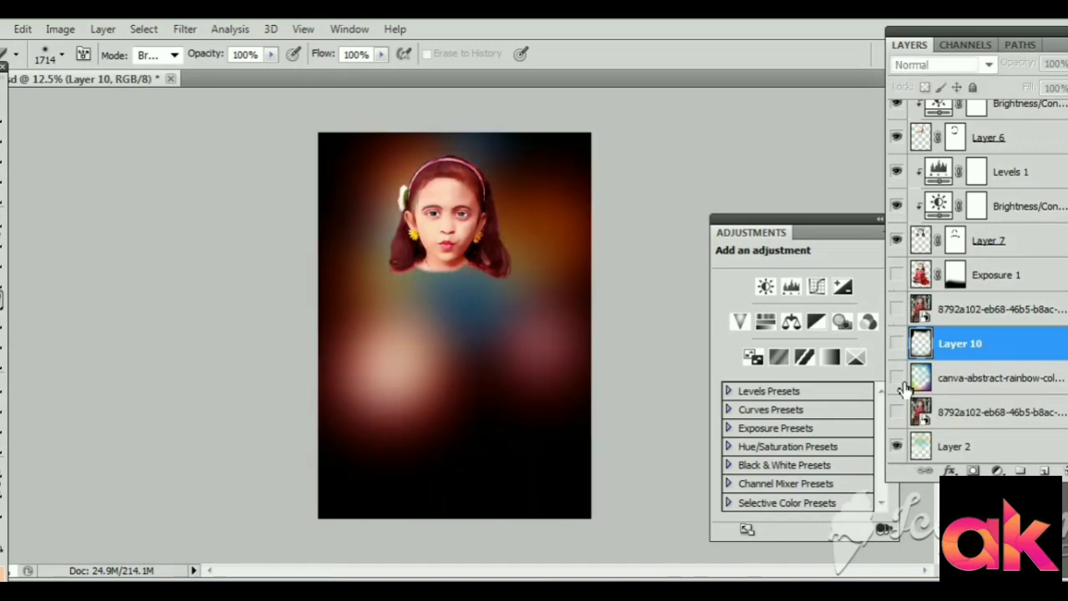
pyautogui.click(896, 276)
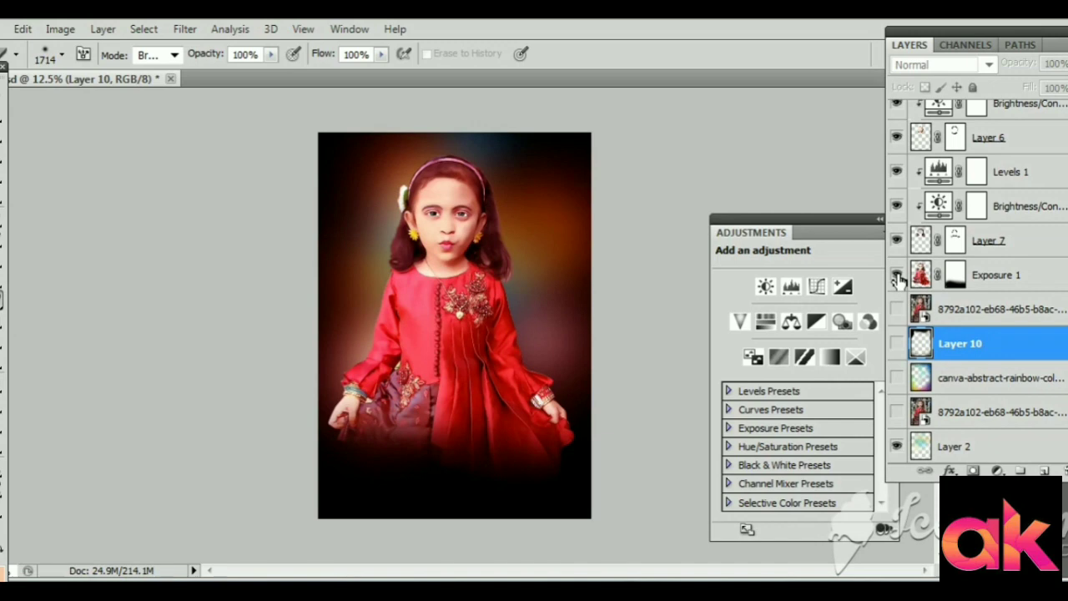
pyautogui.click(896, 377)
# Fade the canva rainbow backdrop layer to 43% opacity.
pyautogui.click(960, 380)
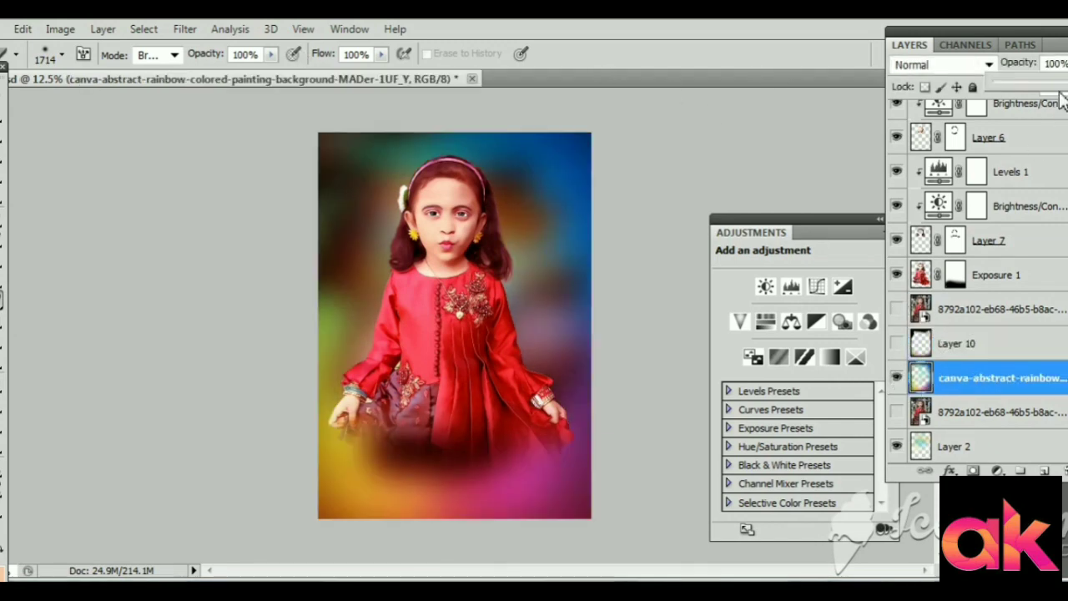
pyautogui.moveTo(1061, 99); pyautogui.dragTo(1035, 83)
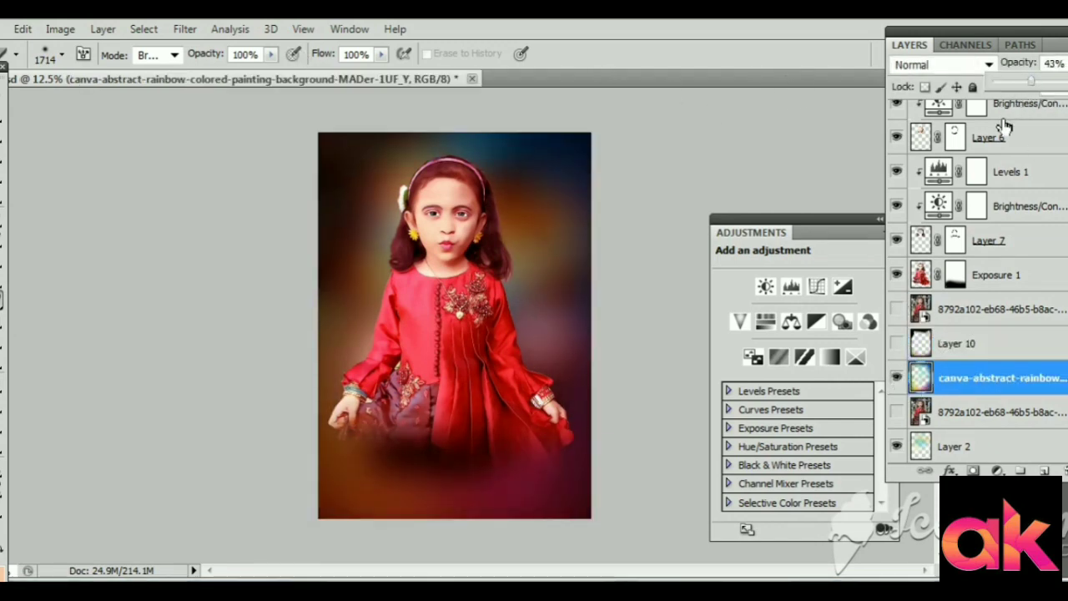
pyautogui.press('v')
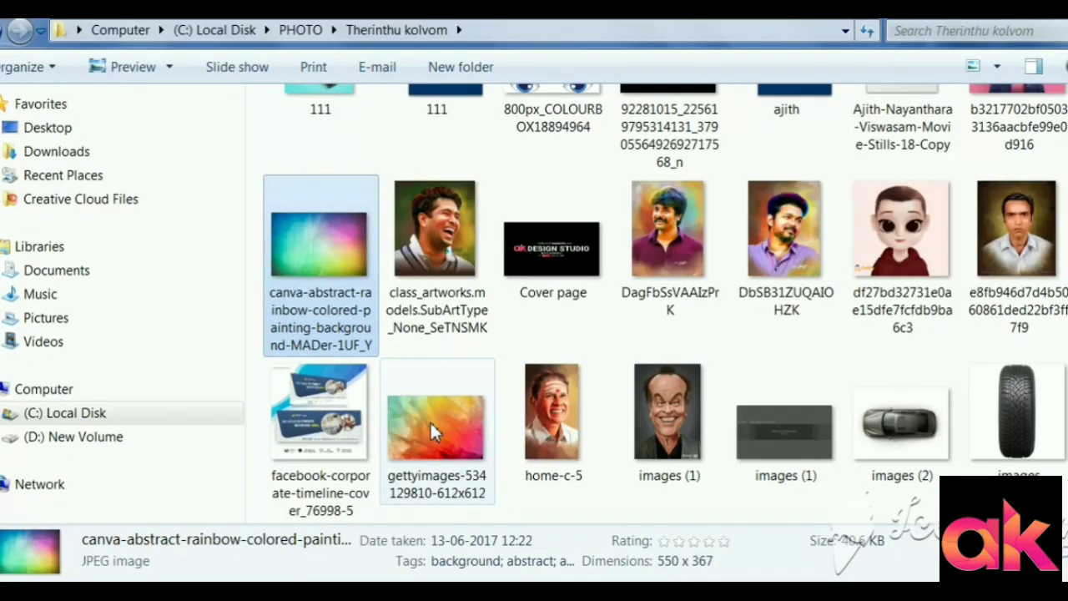
pyautogui.scroll(-3, 421, 501)
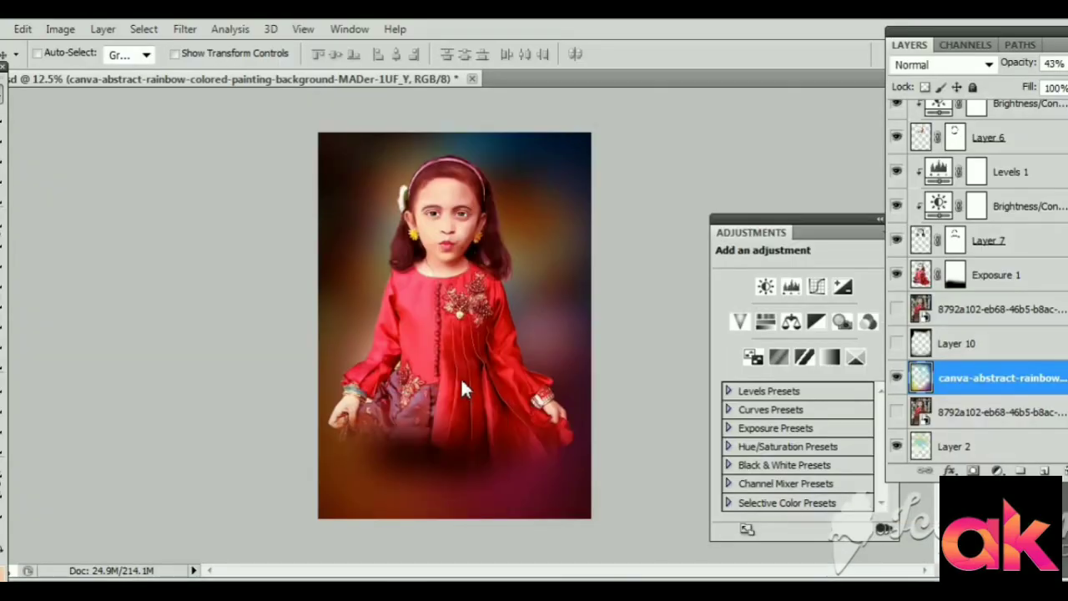
# Place the gettyimages painting enlarged to about 658%, flipped vertically, then add a layer mask.
pyautogui.moveTo(447, 390); pyautogui.dragTo(438, 393)
pyautogui.moveTo(421, 348); pyautogui.dragTo(261, 543)
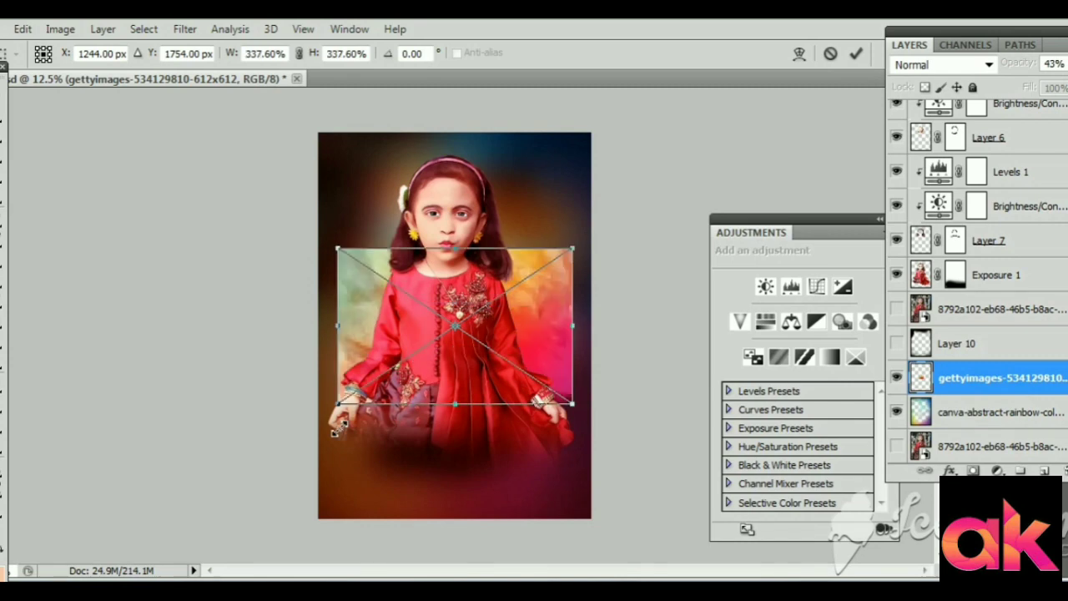
pyautogui.rightClick(492, 369)
pyautogui.click(553, 360)
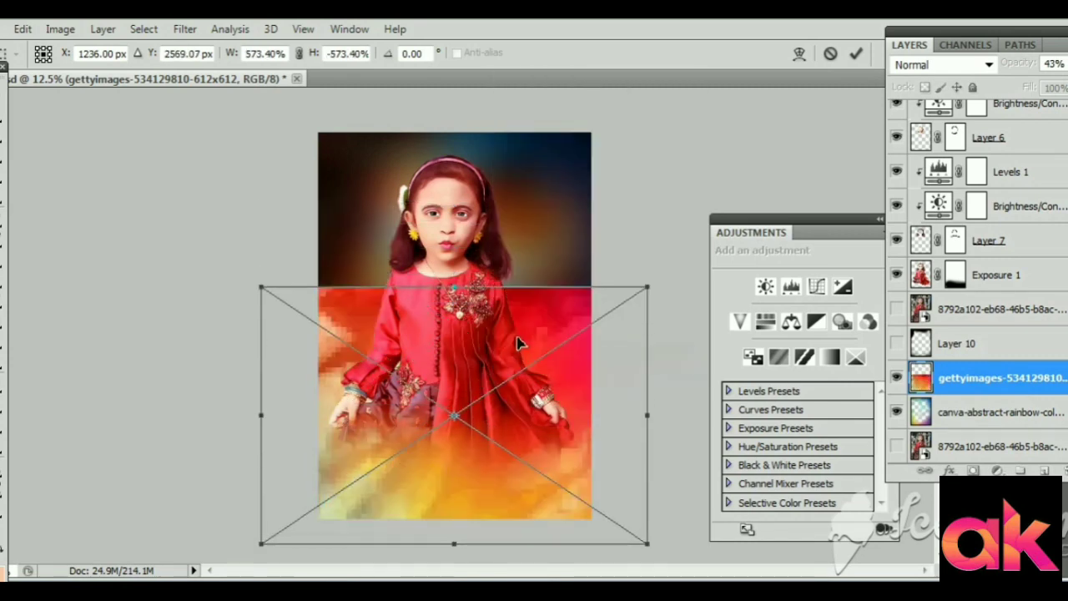
pyautogui.moveTo(553, 359); pyautogui.dragTo(558, 309)
pyautogui.moveTo(267, 234); pyautogui.dragTo(239, 215)
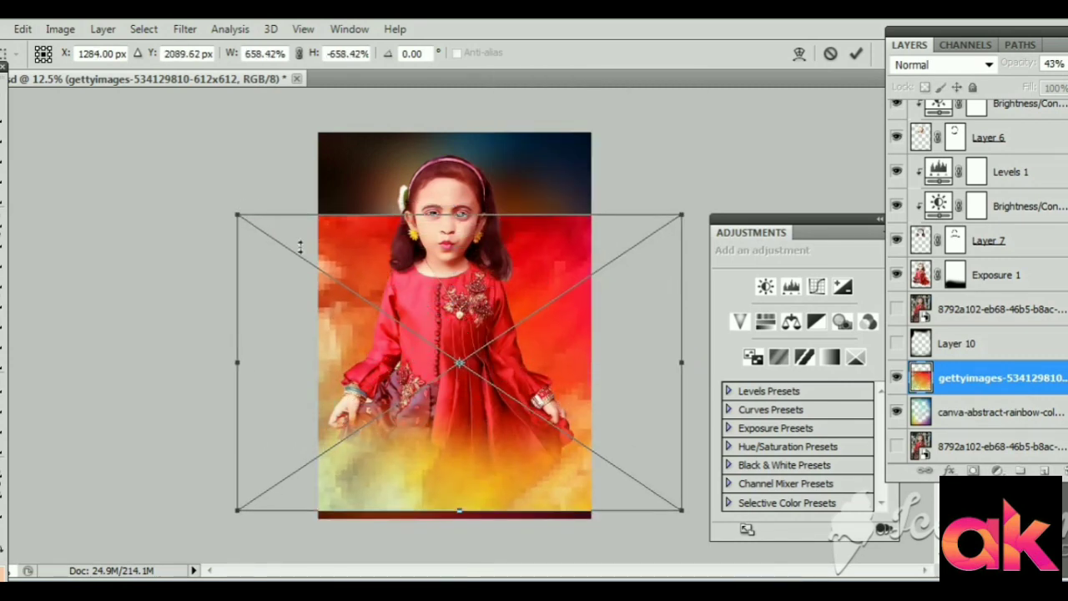
pyautogui.moveTo(520, 372); pyautogui.dragTo(524, 351)
pyautogui.press('Return')
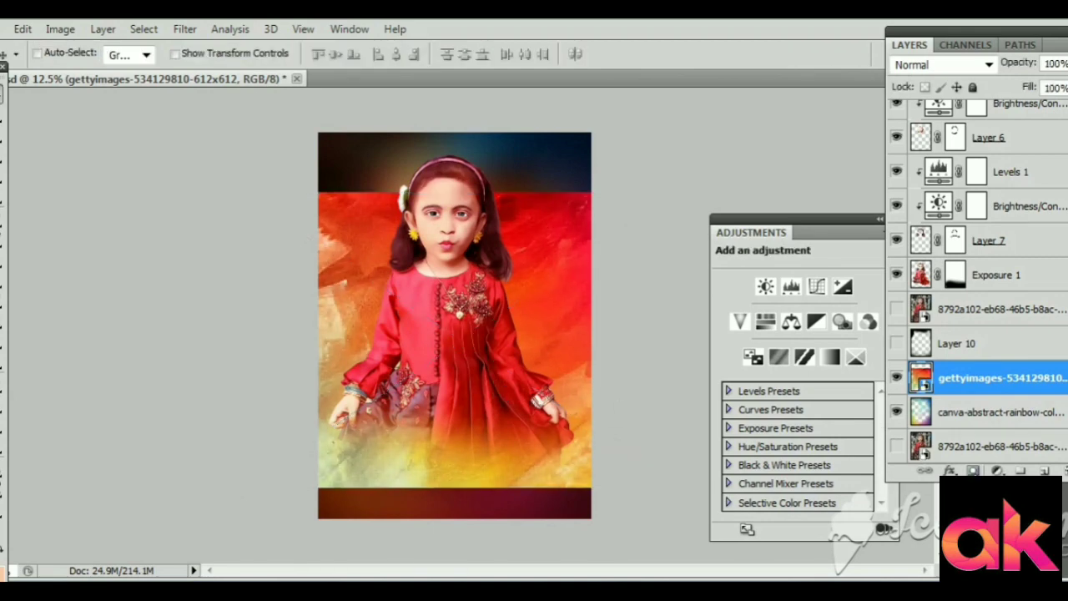
pyautogui.click(972, 471)
# Choose the 2019 px grunge brush from the Brush Preset picker.
pyautogui.press('b')
pyautogui.click(61, 55)
pyautogui.scroll(-2, 188, 308)
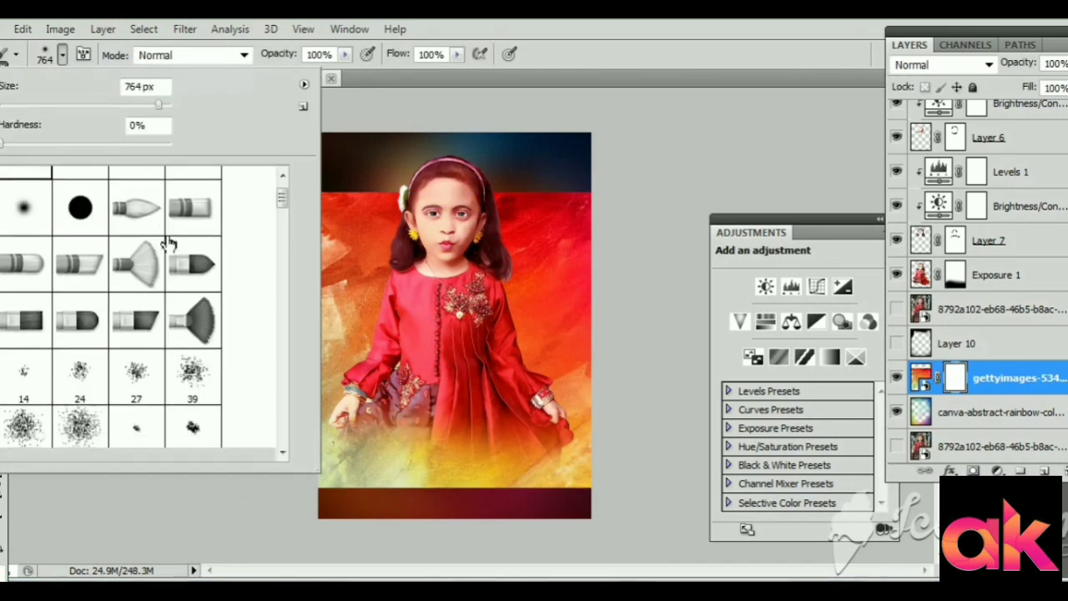
pyautogui.scroll(-2, 187, 308)
pyautogui.scroll(-2, 188, 309)
pyautogui.scroll(-2, 187, 309)
pyautogui.scroll(-1, 198, 329)
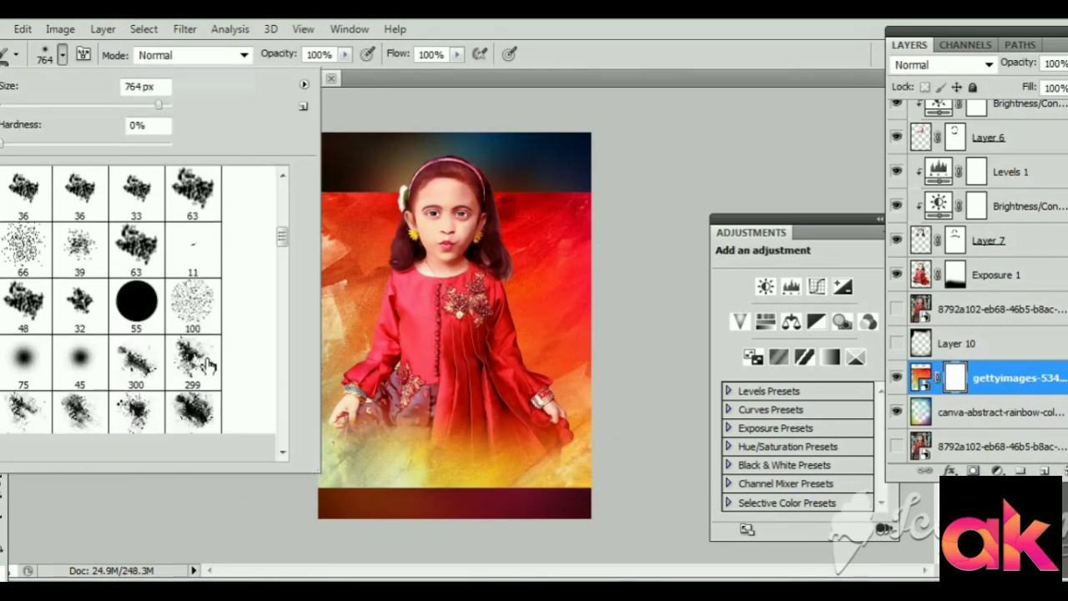
pyautogui.scroll(-2, 205, 375)
pyautogui.scroll(-1, 198, 384)
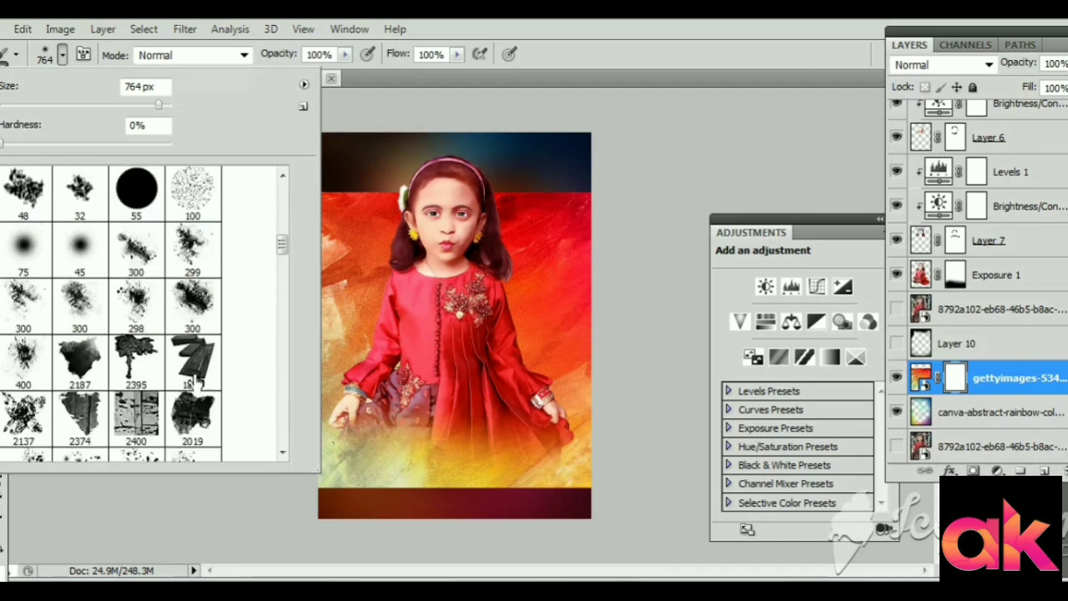
pyautogui.scroll(-1, 107, 381)
pyautogui.click(193, 388)
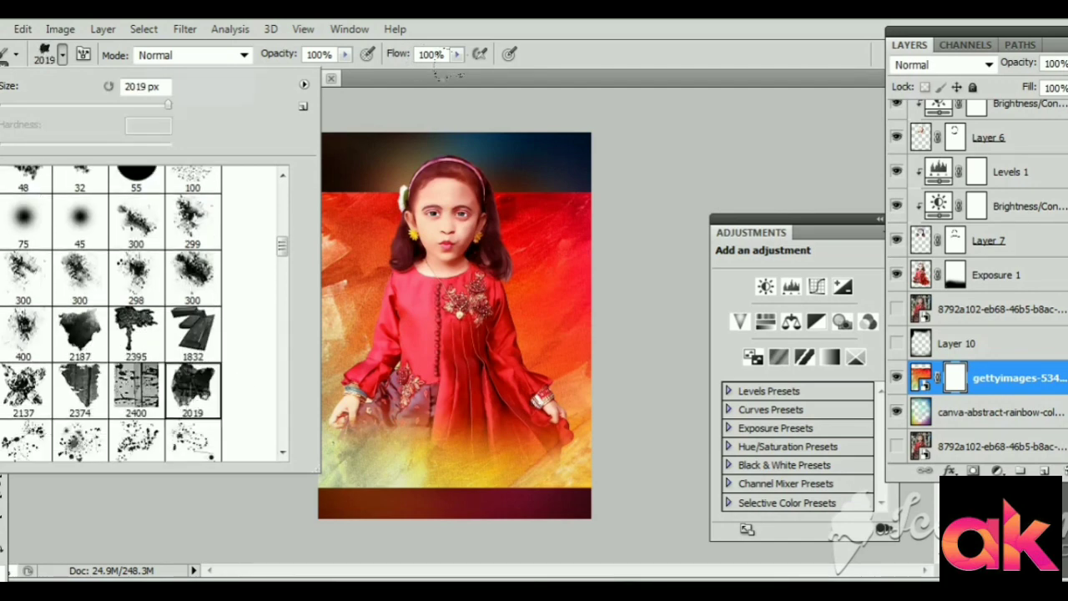
pyautogui.click(576, 52)
# Mask out the texture along the bottom and upper and left edges with grunge strokes.
pyautogui.moveTo(567, 463); pyautogui.dragTo(296, 475)
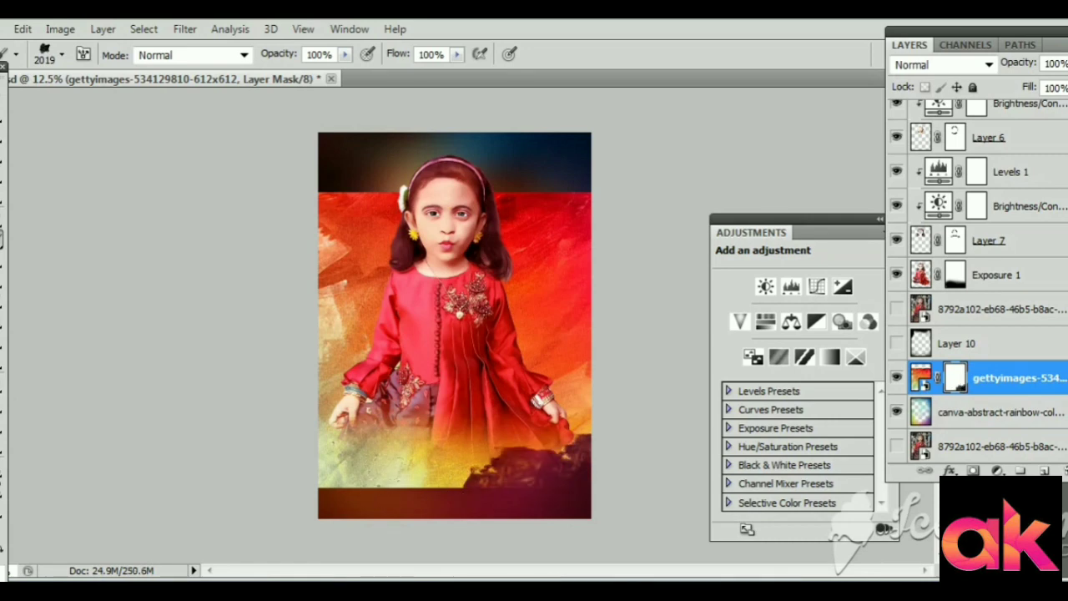
pyautogui.click(303, 181)
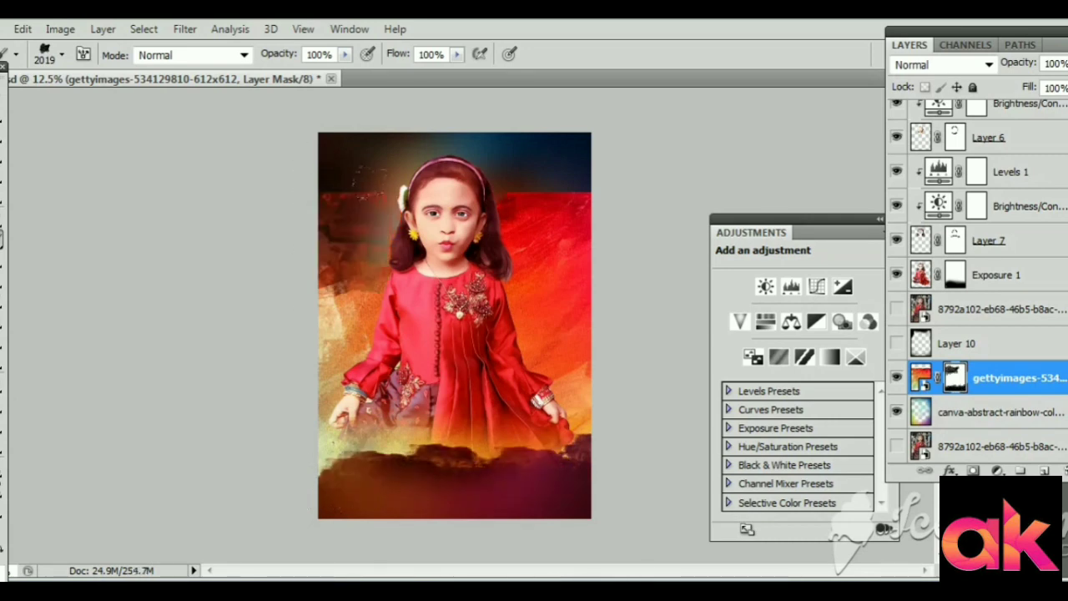
pyautogui.click(505, 212)
pyautogui.click(284, 288)
pyautogui.click(304, 350)
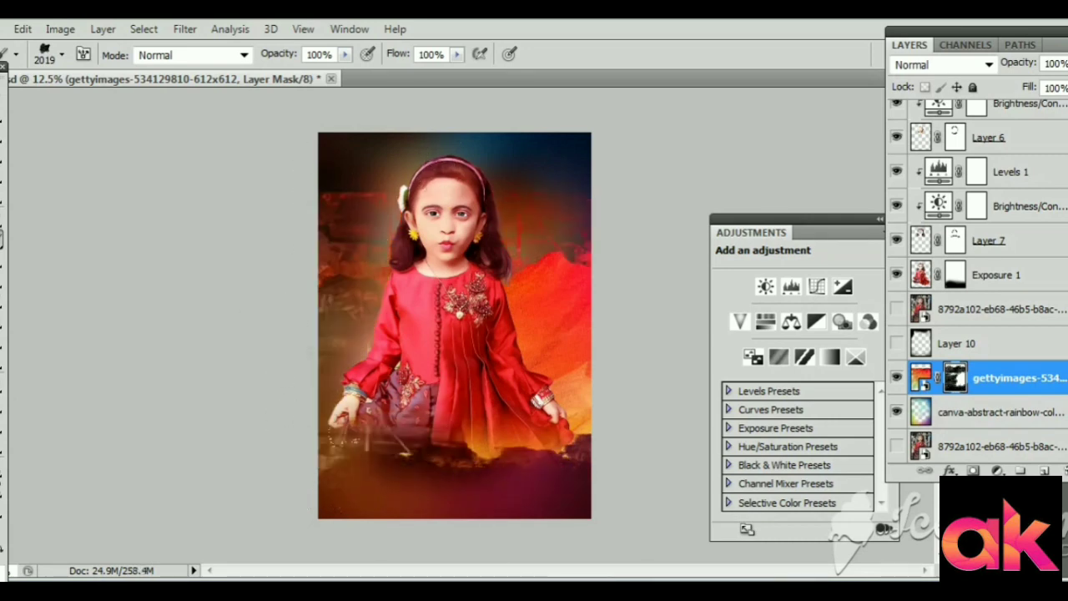
# Stamp more grunge over the right orange flame area, upper-left edge and lower right.
pyautogui.click(555, 296)
pyautogui.click(578, 388)
pyautogui.click(552, 328)
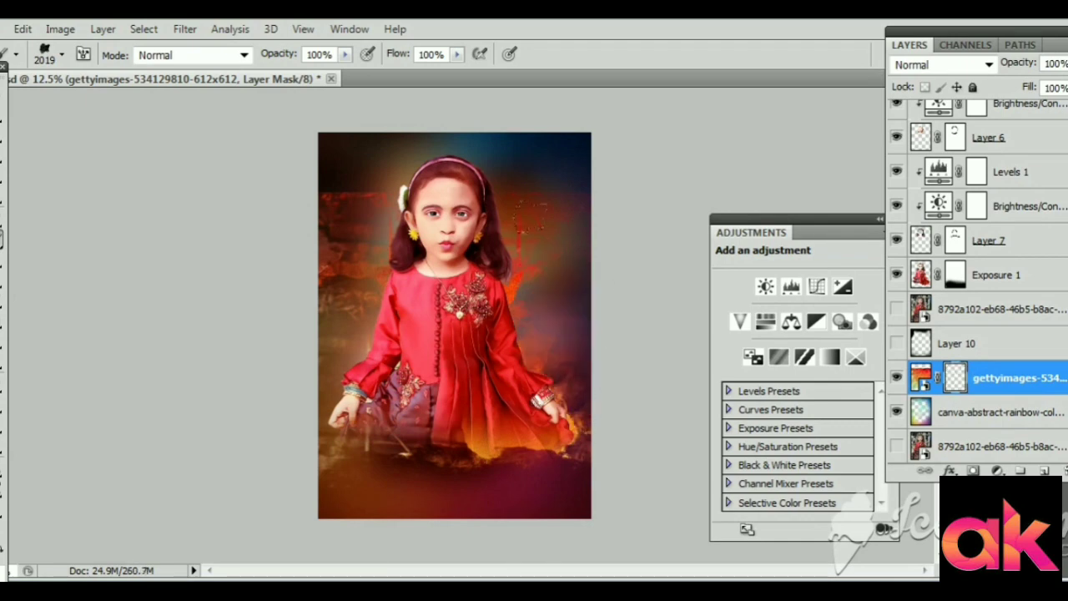
pyautogui.click(286, 163)
pyautogui.click(305, 329)
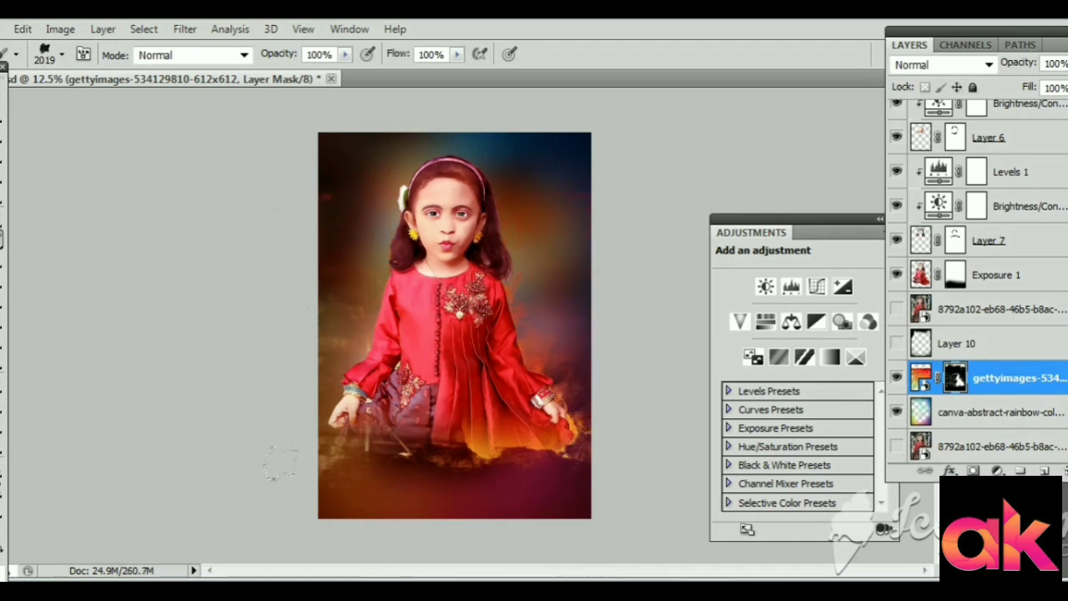
pyautogui.click(541, 473)
pyautogui.press('v')
pyautogui.hotkey('ctrl', '+')
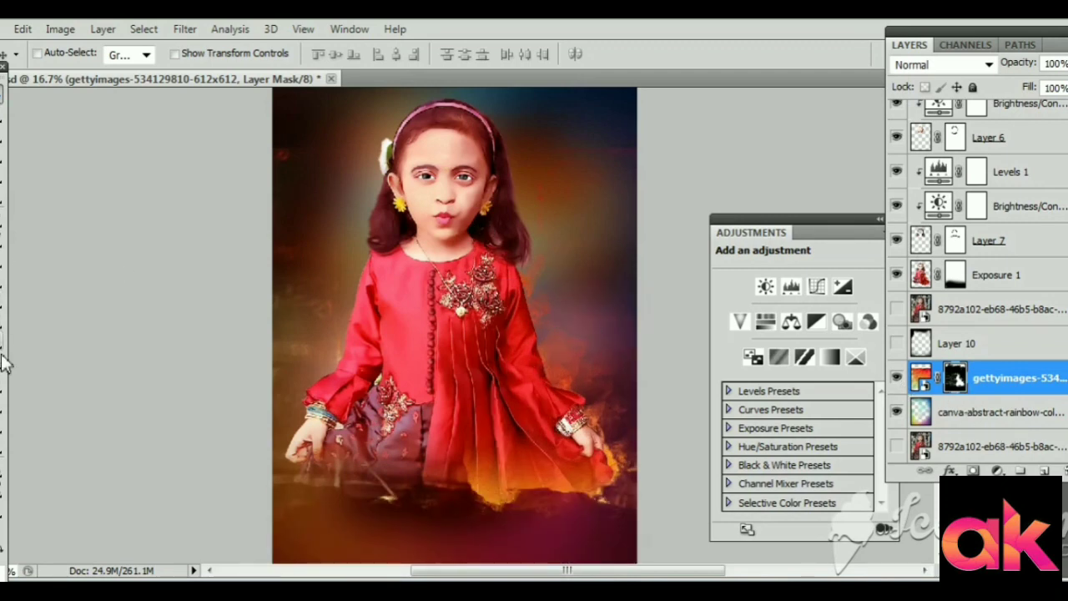
# Erase the mask to reveal orange texture on the right and left sides.
pyautogui.click(1, 320)
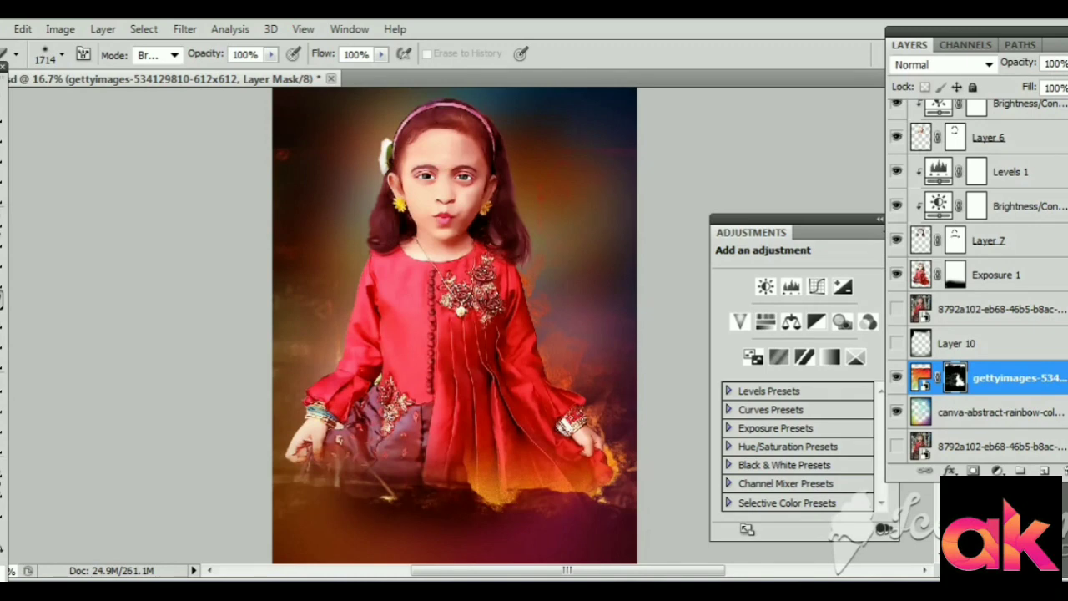
pyautogui.moveTo(634, 367); pyautogui.dragTo(634, 400)
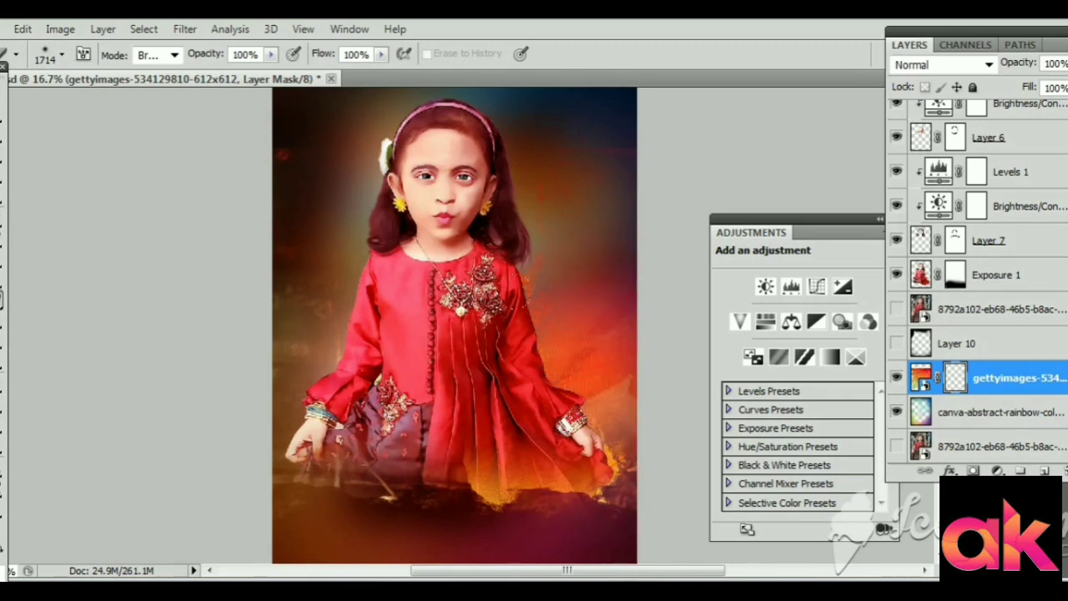
pyautogui.moveTo(340, 288)
pyautogui.mouseDown()
pyautogui.moveTo(327, 278)
pyautogui.moveTo(340, 256)
pyautogui.mouseUp()
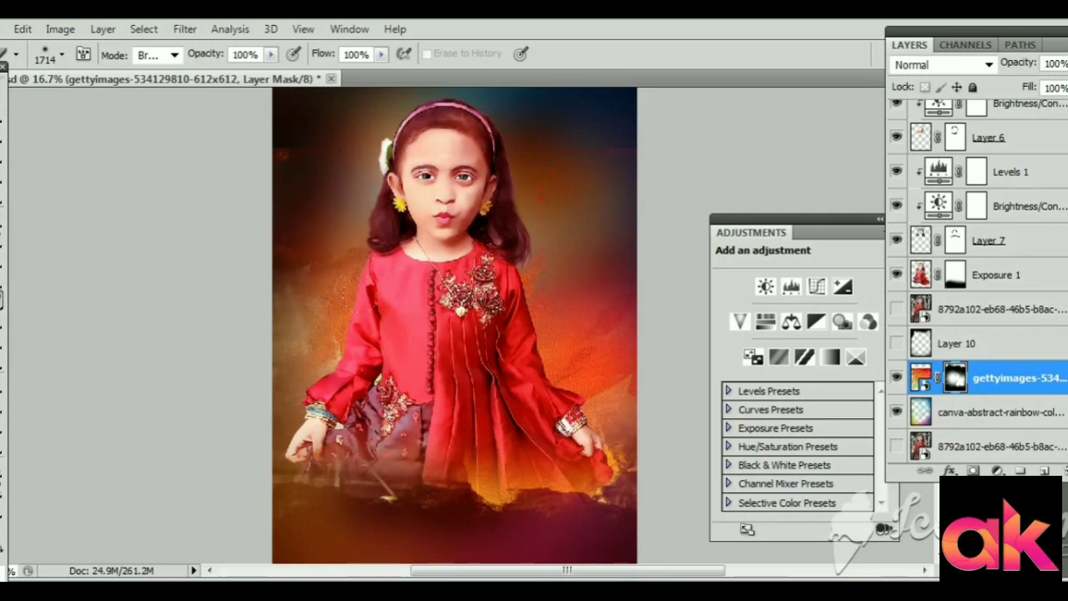
pyautogui.hotkey('ctrl', '-')
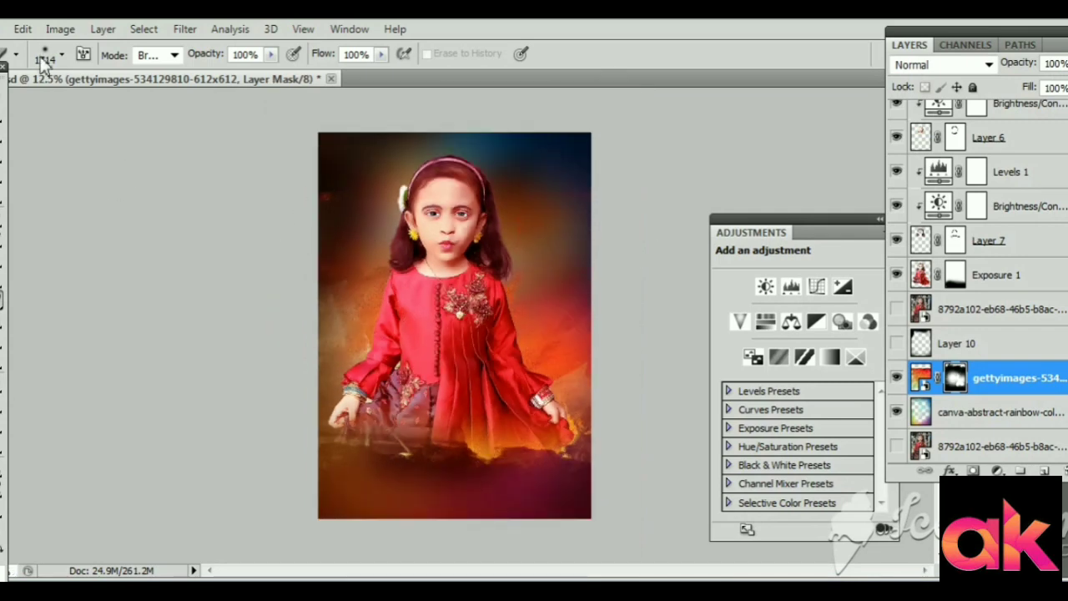
# Set the eraser to 288 px and reveal a soft band across the lower area.
pyautogui.click(41, 58)
pyautogui.click(136, 105)
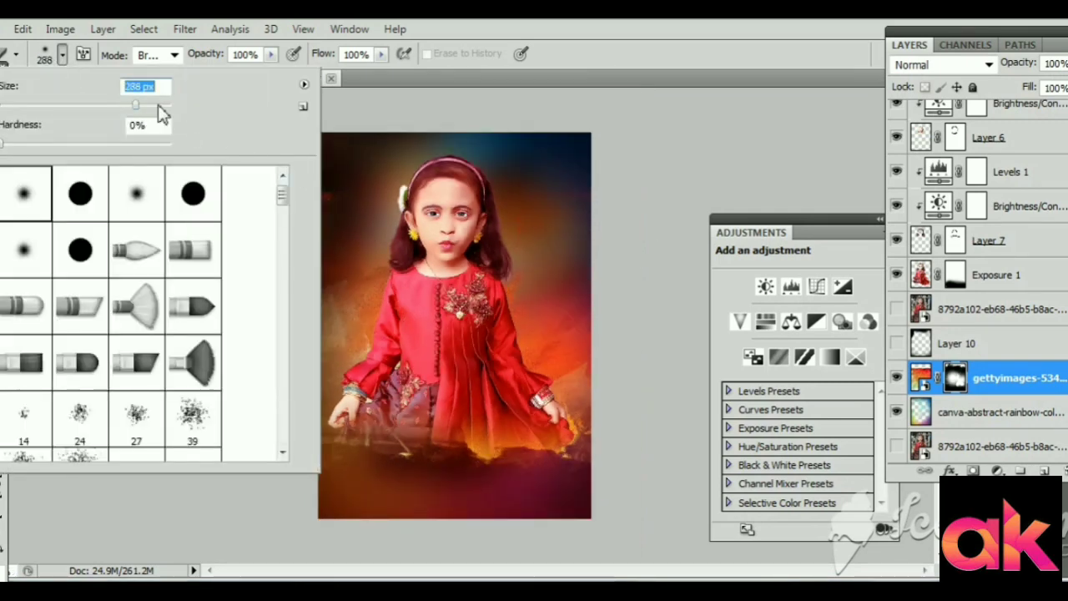
pyautogui.click(336, 183)
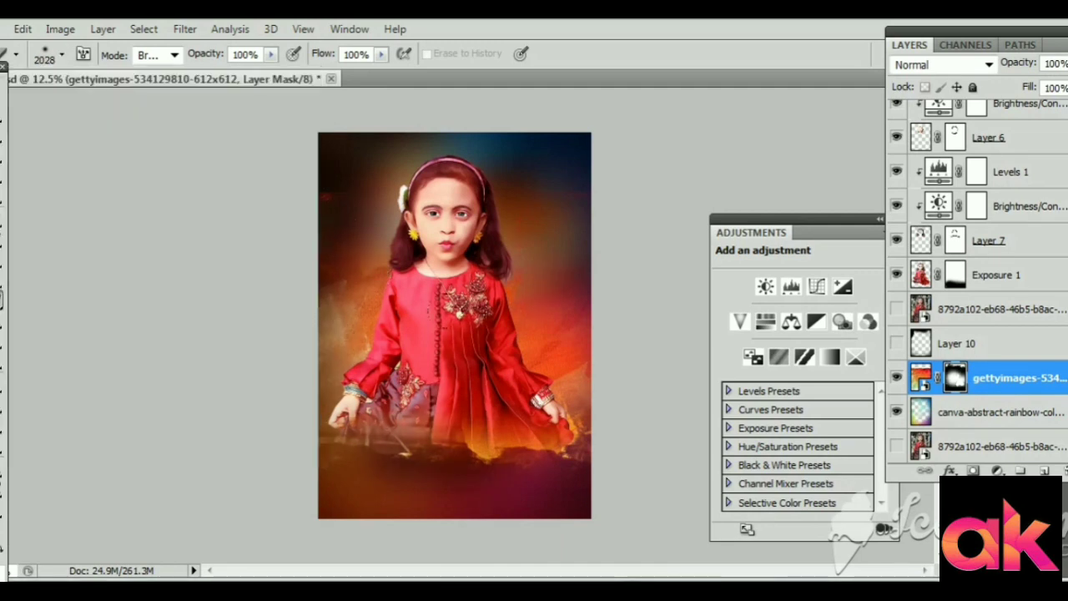
pyautogui.moveTo(367, 407); pyautogui.dragTo(459, 407)
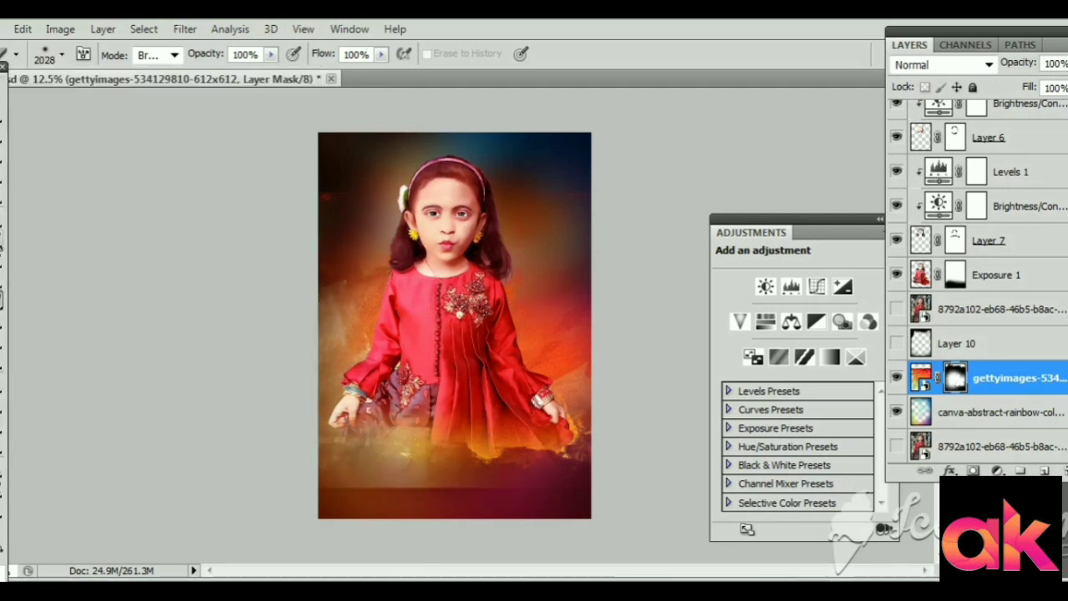
# Paint black on the mask to keep the bottom edge dark.
pyautogui.press('b')
pyautogui.moveTo(346, 479)
pyautogui.mouseDown()
pyautogui.moveTo(517, 475)
pyautogui.moveTo(306, 469)
pyautogui.moveTo(301, 499)
pyautogui.mouseUp()
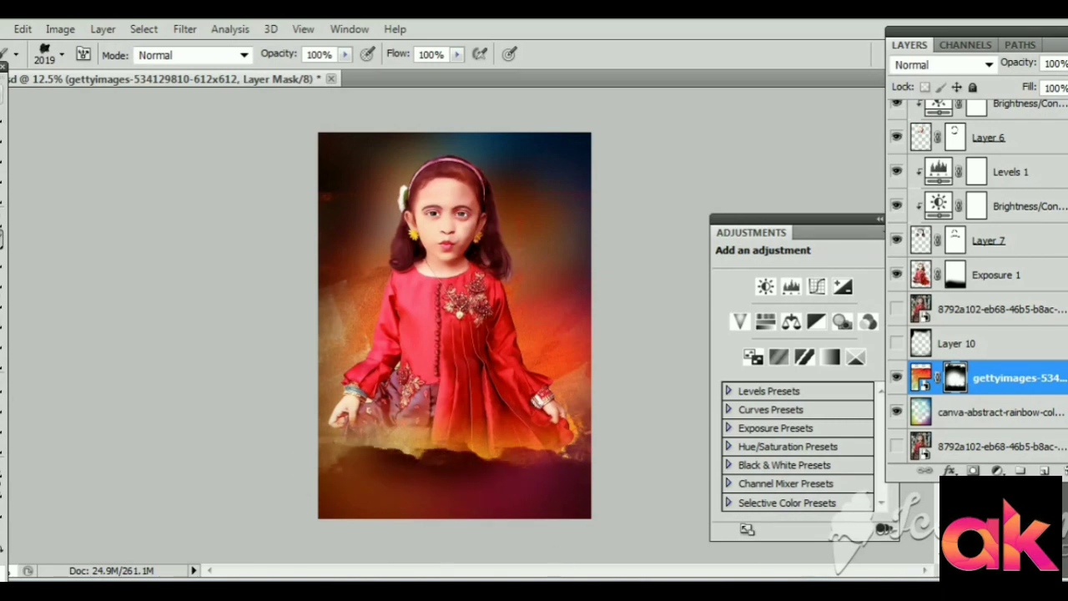
pyautogui.press('v')
pyautogui.scroll(3, 1018, 219)
pyautogui.scroll(2, 1018, 219)
# Add a Levels adjustment with midtones 1.39 and white input about 224.
pyautogui.click(999, 249)
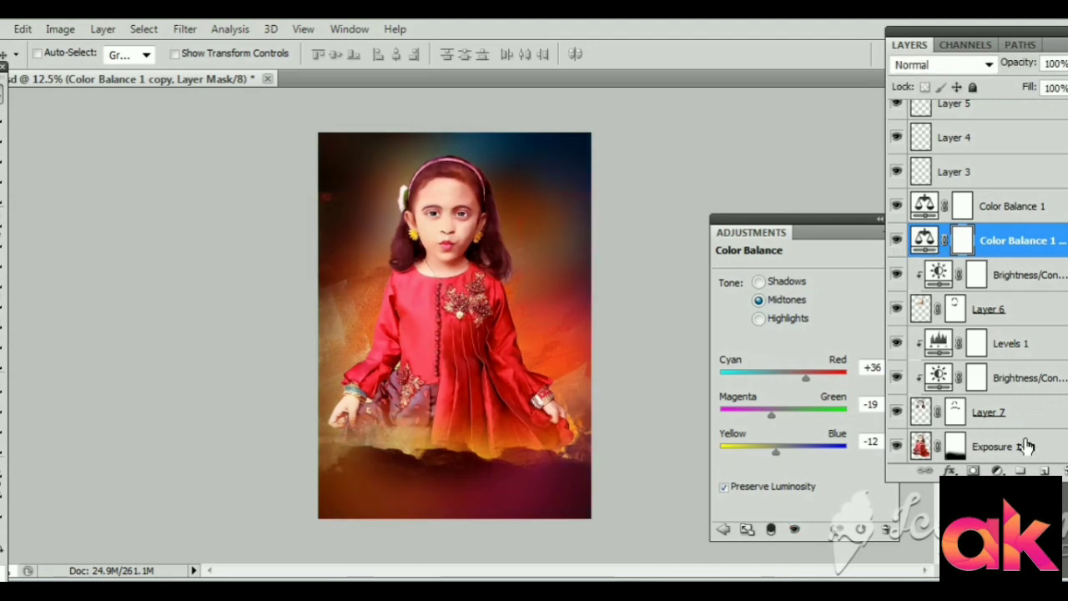
pyautogui.click(1006, 470)
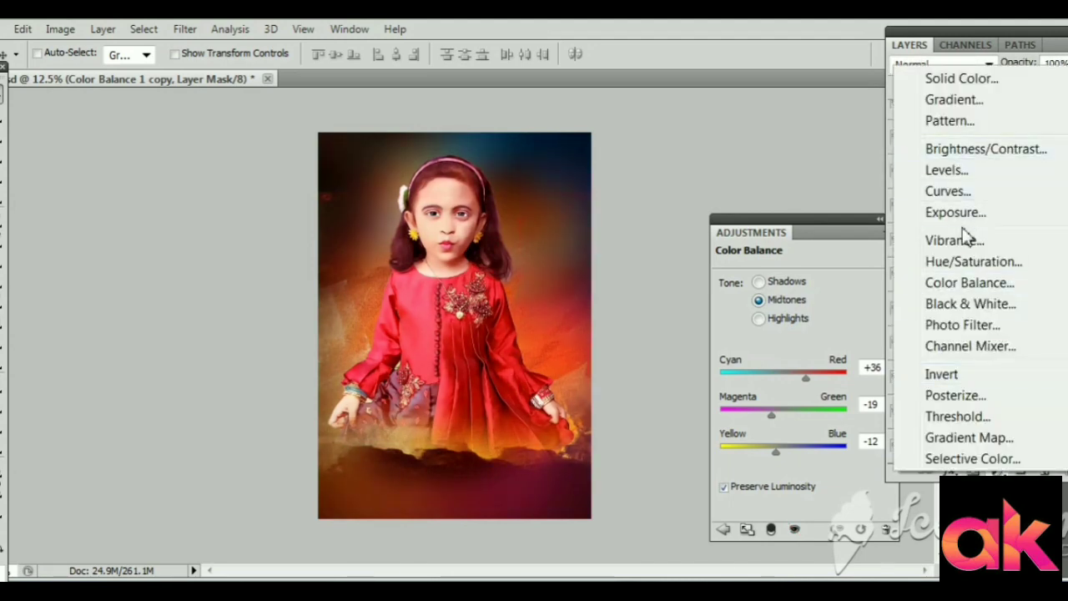
pyautogui.press('Escape')
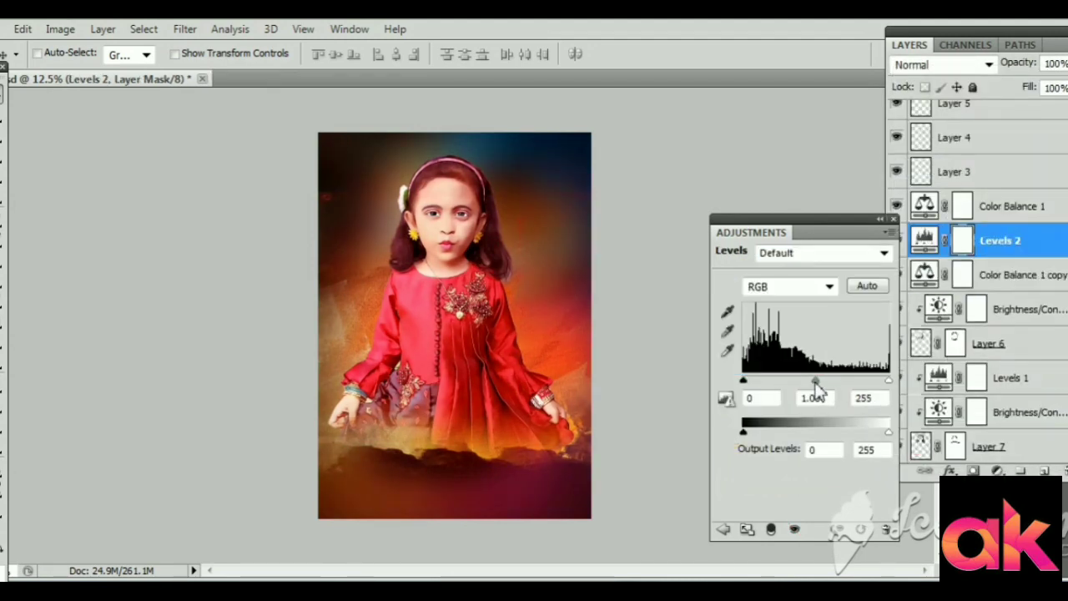
pyautogui.moveTo(816, 381); pyautogui.dragTo(811, 382)
pyautogui.moveTo(888, 381); pyautogui.dragTo(876, 381)
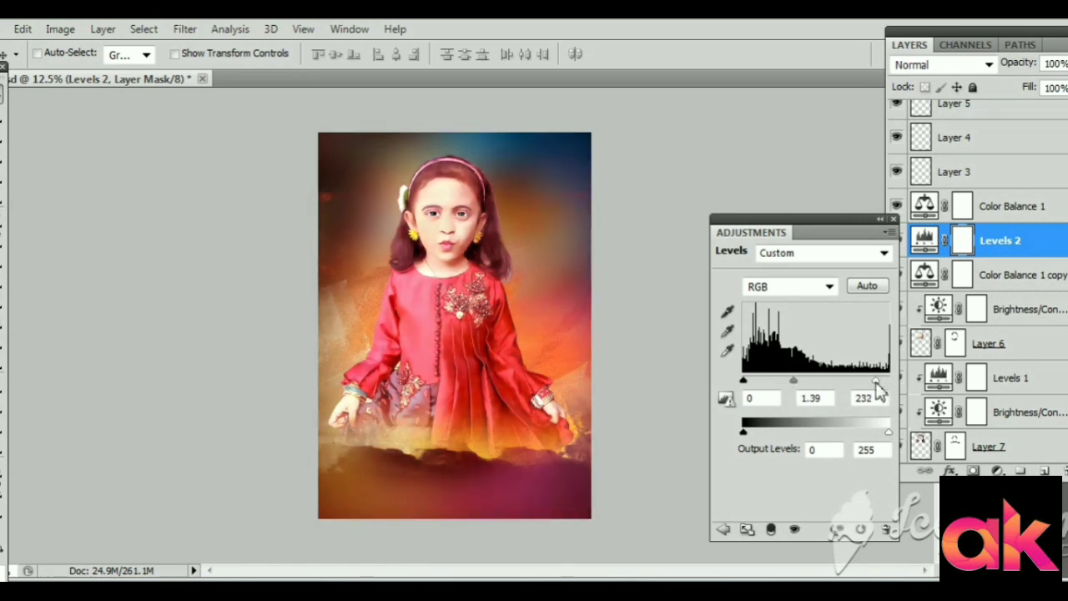
# Move Color Balance 1 below its copy and clip both adjustments.
pyautogui.moveTo(879, 231); pyautogui.dragTo(840, 220)
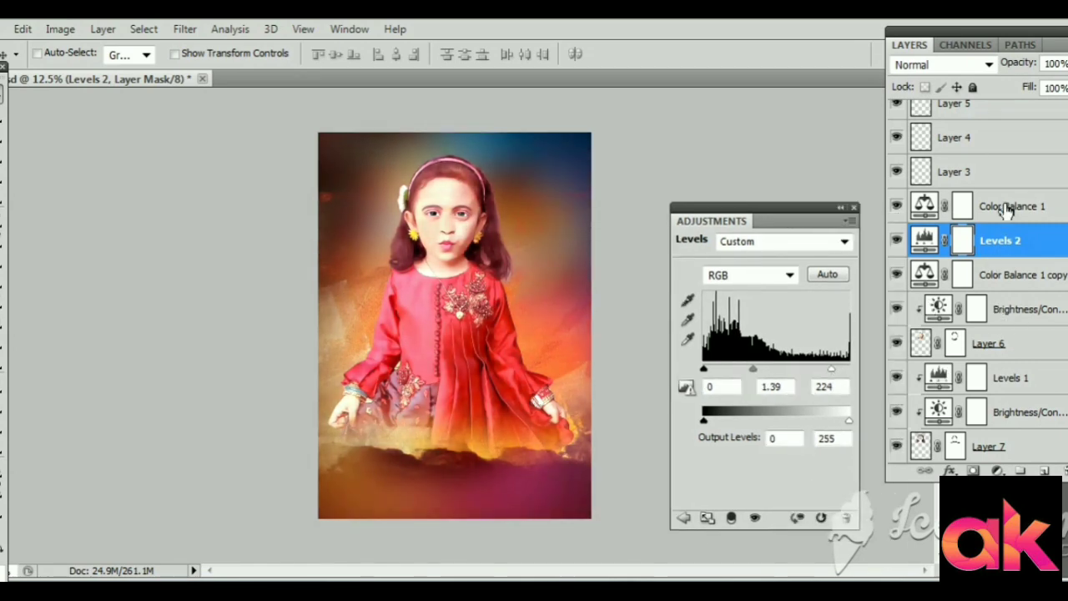
pyautogui.moveTo(1006, 210)
pyautogui.mouseDown()
pyautogui.moveTo(1005, 285)
pyautogui.moveTo(937, 286)
pyautogui.mouseUp()
pyautogui.keyDown('alt'); pyautogui.click(926, 292); pyautogui.keyUp('alt')
pyautogui.click(992, 242)
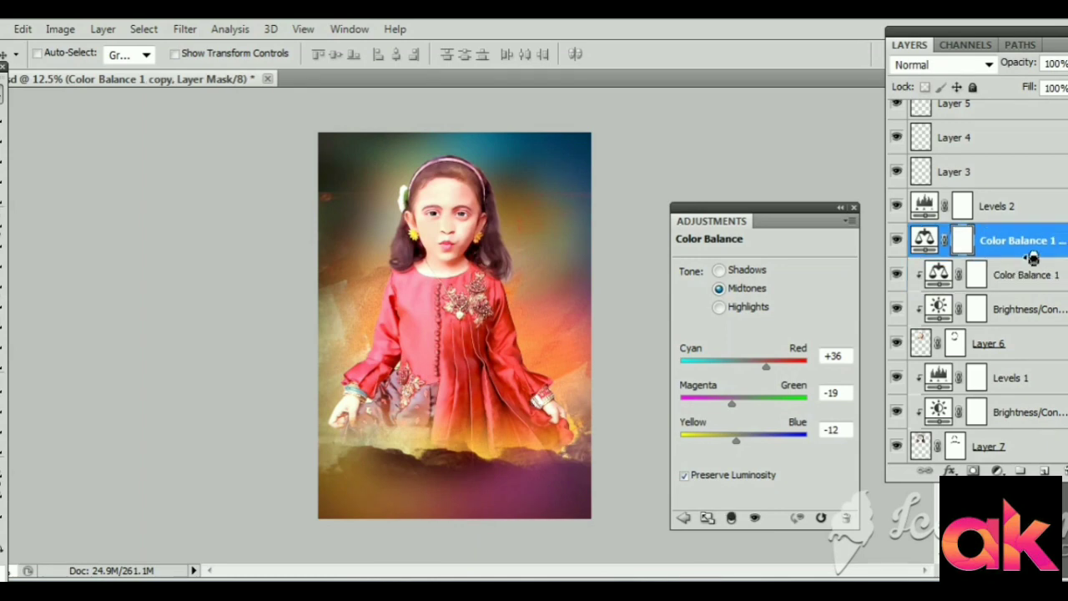
pyautogui.hotkey('ctrl', '+')
pyautogui.hotkey('ctrl', '+')
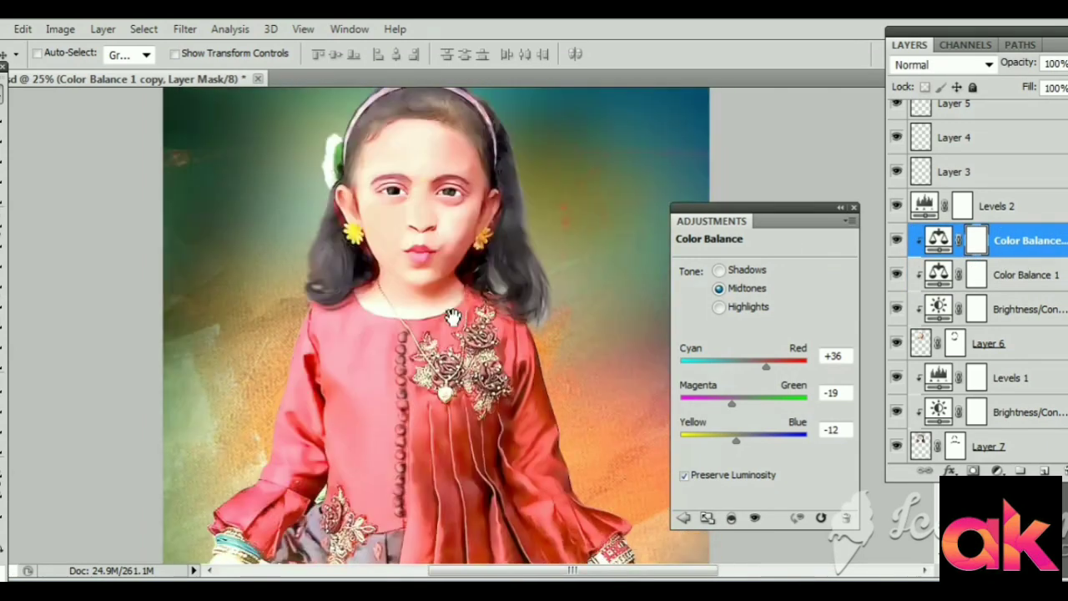
pyautogui.scroll(2, 918, 176)
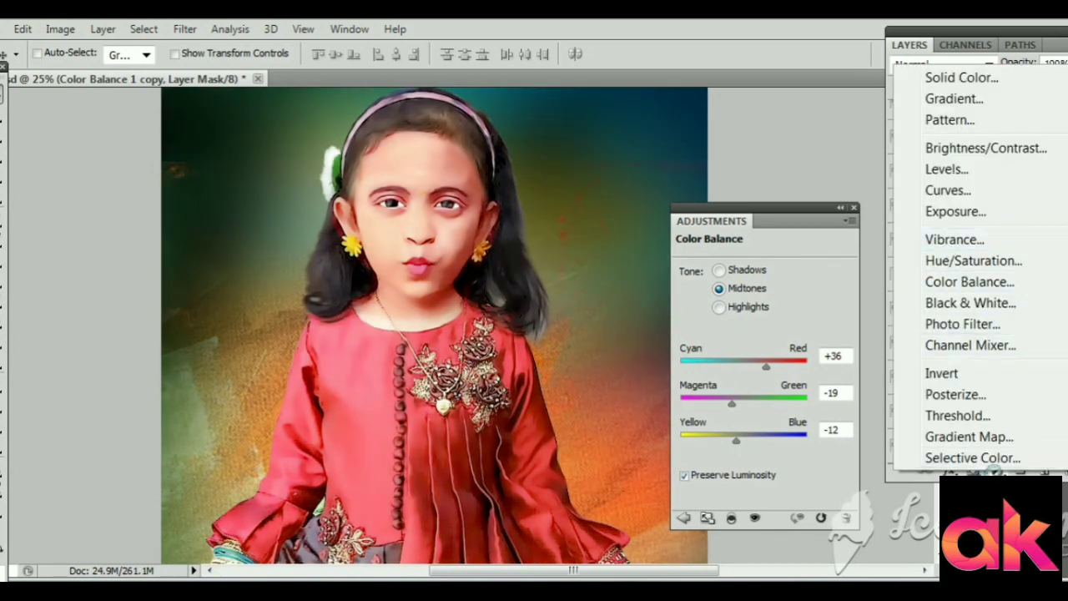
# Add a Selective Color adjustment setting Reds to Cyan -27, Magenta -31, Yellow -27.
pyautogui.click(981, 459)
pyautogui.moveTo(765, 322)
pyautogui.mouseDown()
pyautogui.moveTo(798, 319)
pyautogui.moveTo(742, 322)
pyautogui.mouseUp()
pyautogui.moveTo(765, 358)
pyautogui.mouseDown()
pyautogui.moveTo(806, 364)
pyautogui.moveTo(739, 359)
pyautogui.mouseUp()
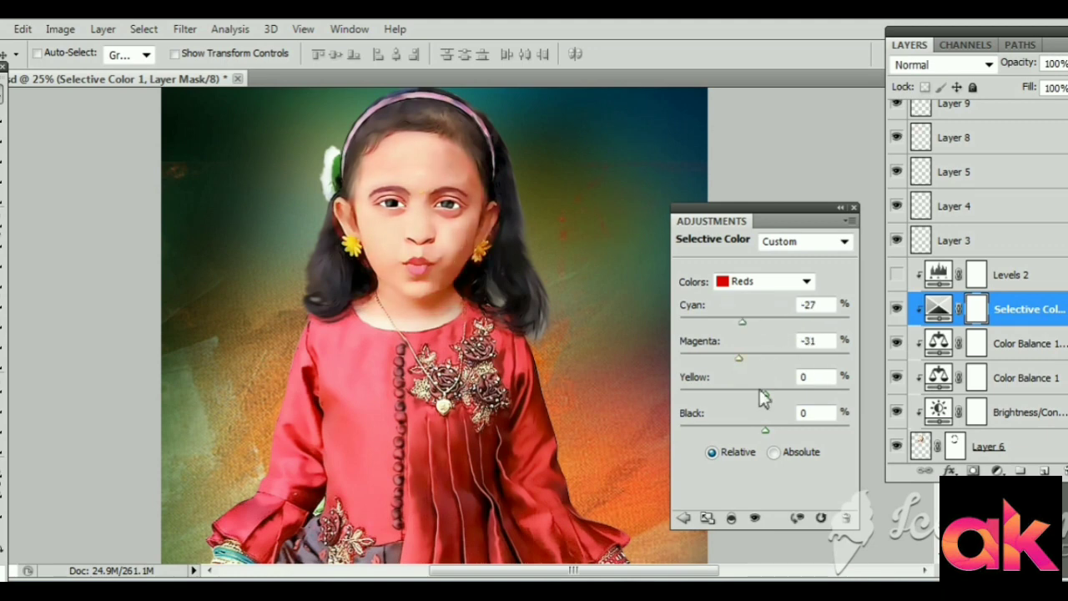
pyautogui.moveTo(768, 394)
pyautogui.mouseDown()
pyautogui.moveTo(739, 394)
pyautogui.moveTo(767, 369)
pyautogui.moveTo(840, 369)
pyautogui.mouseUp()
# Select Levels 2 to retune it to 0, 0.91, 236 and fit the image in view.
pyautogui.click(896, 275)
pyautogui.click(936, 277)
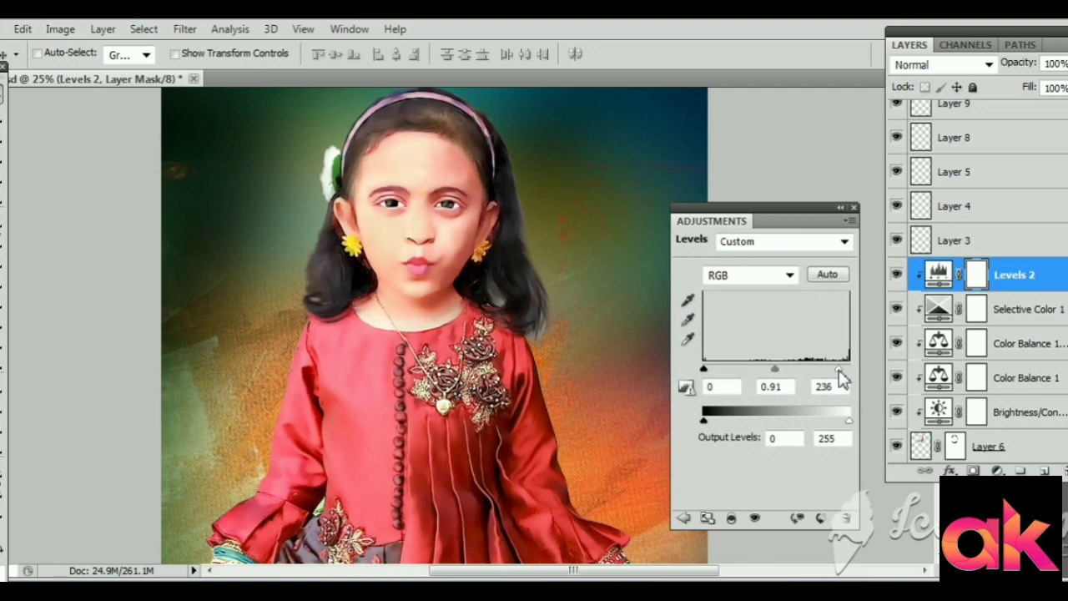
pyautogui.hotkey('ctrl', '-')
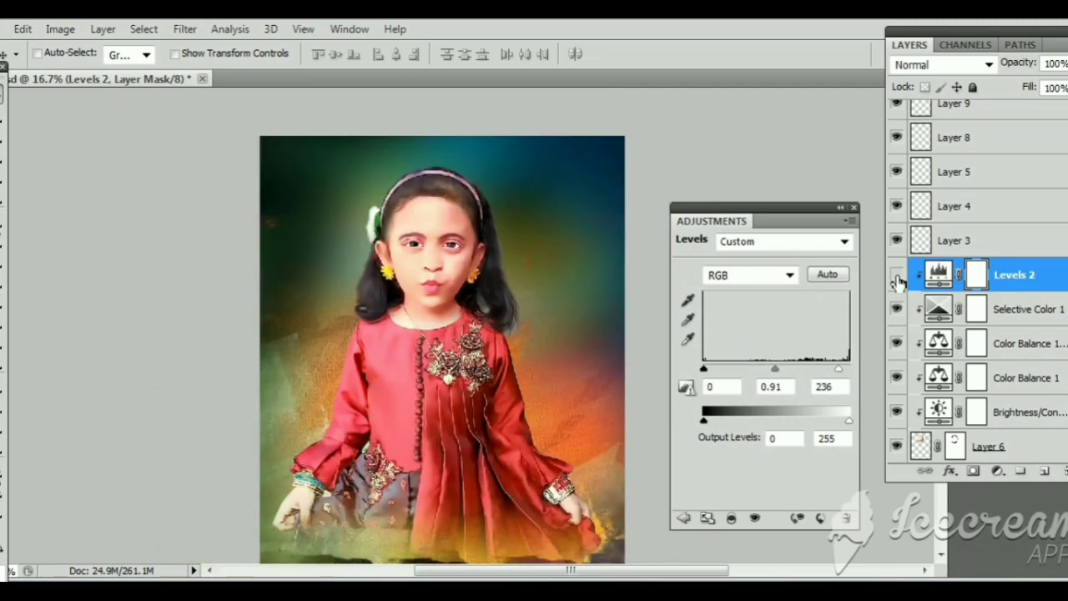
pyautogui.moveTo(472, 444); pyautogui.dragTo(435, 381)
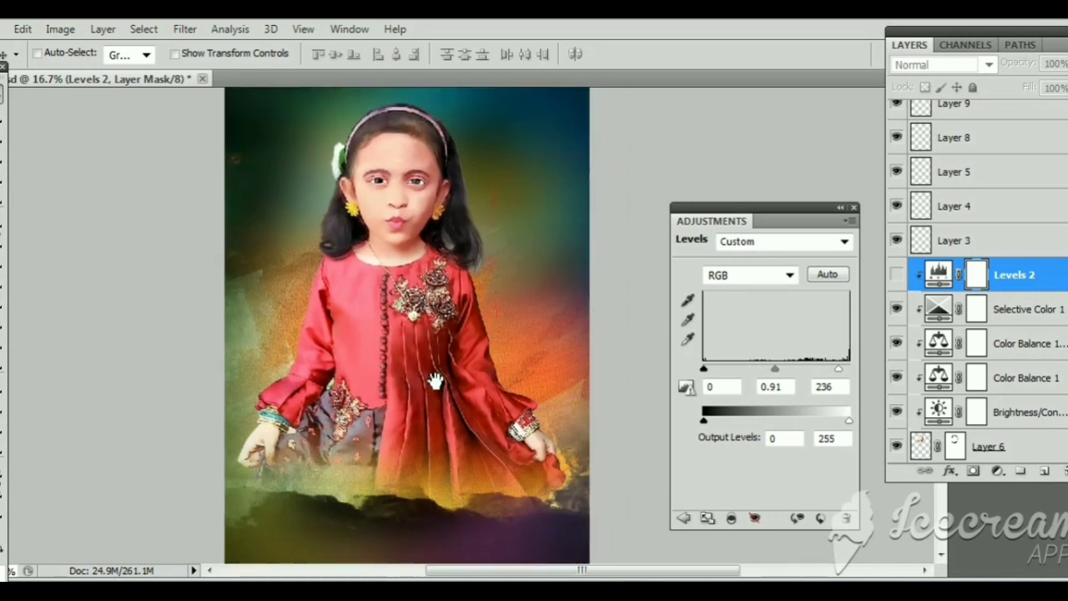
pyautogui.scroll(1, 945, 286)
# Group the editing layers from Layer 9 down to Layer 2 into Group 1.
pyautogui.scroll(-3, 998, 224)
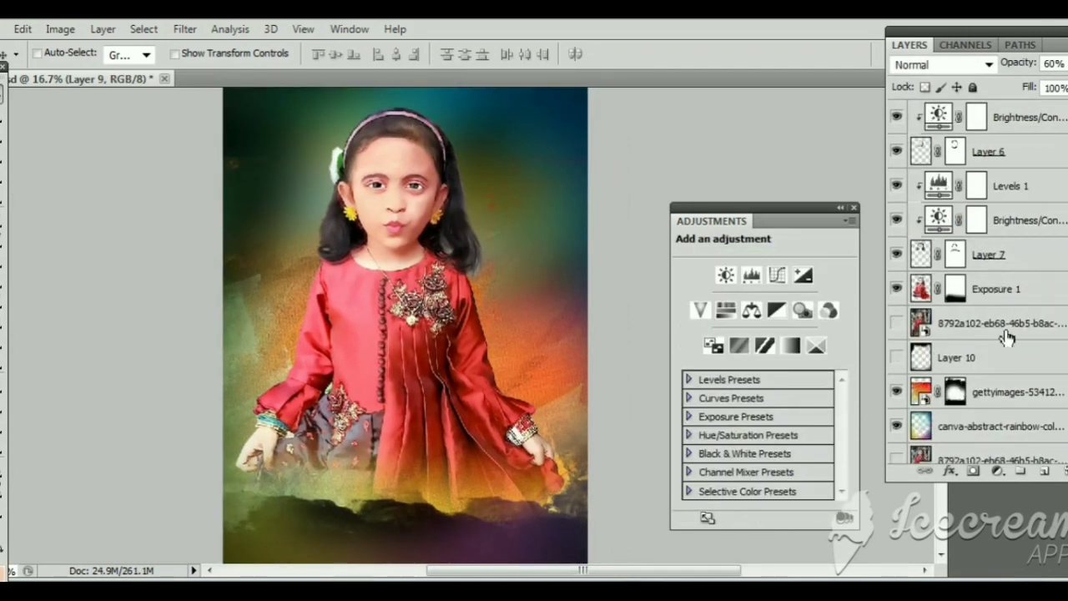
pyautogui.scroll(-2, 995, 402)
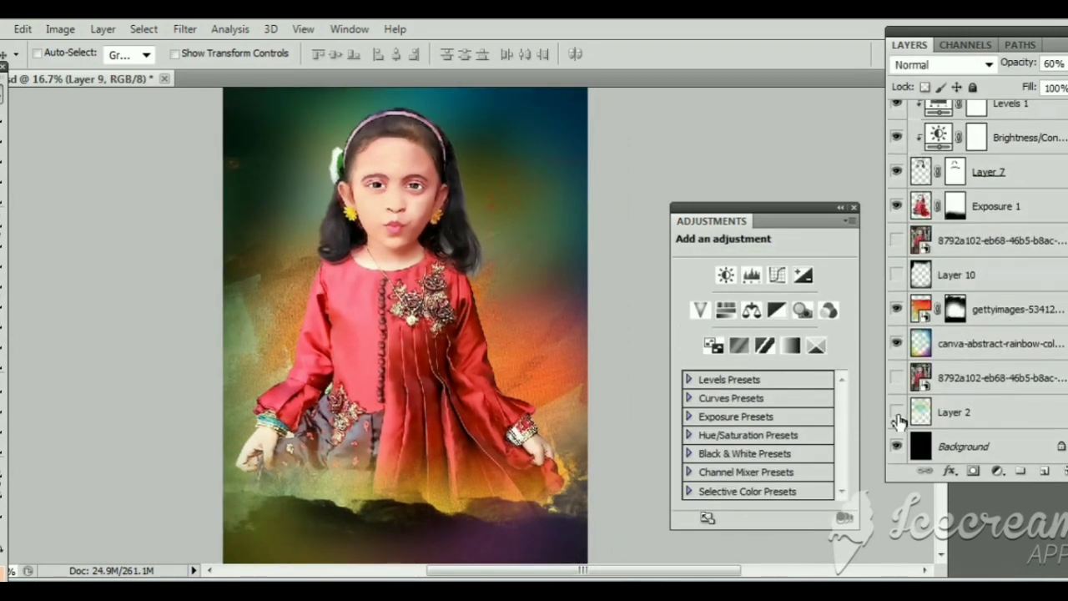
pyautogui.moveTo(951, 411); pyautogui.dragTo(960, 360)
pyautogui.scroll(5, 1004, 331)
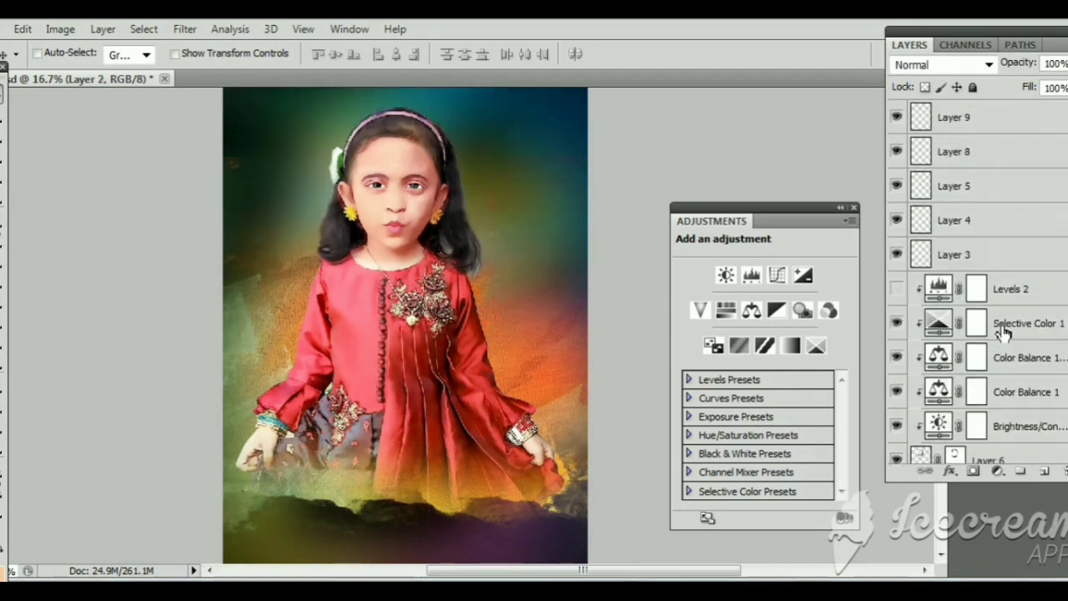
pyautogui.keyDown('shift'); pyautogui.click(971, 125); pyautogui.keyUp('shift')
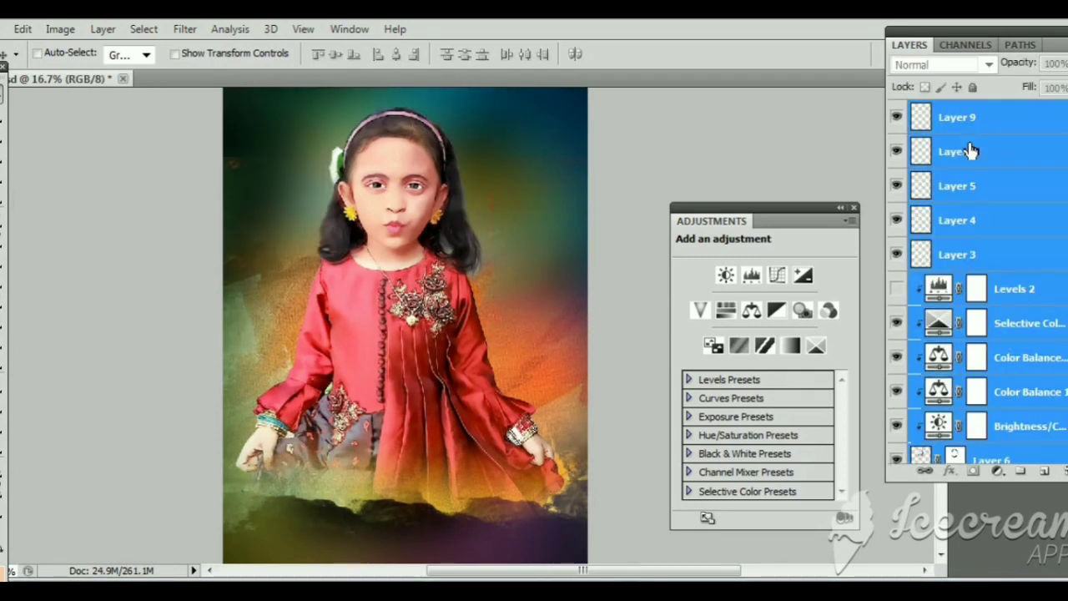
pyautogui.moveTo(972, 146); pyautogui.dragTo(1021, 470)
# Move the gettyimages, canva and Layer 2 backdrop layers into Group 1.
pyautogui.scroll(-5, 984, 333)
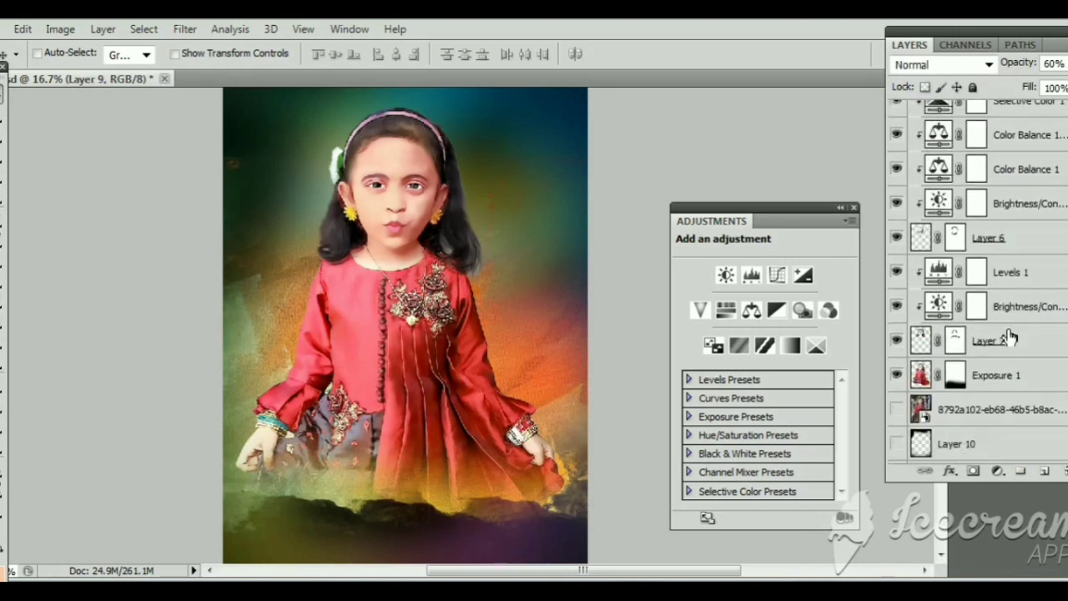
pyautogui.click(984, 341)
pyautogui.scroll(5, 989, 277)
pyautogui.keyDown('shift'); pyautogui.click(989, 276); pyautogui.keyUp('shift')
pyautogui.moveTo(965, 147)
pyautogui.mouseDown()
pyautogui.moveTo(961, 127)
pyautogui.moveTo(939, 123)
pyautogui.moveTo(898, 140)
pyautogui.mouseUp()
pyautogui.click(916, 111)
pyautogui.click(896, 110)
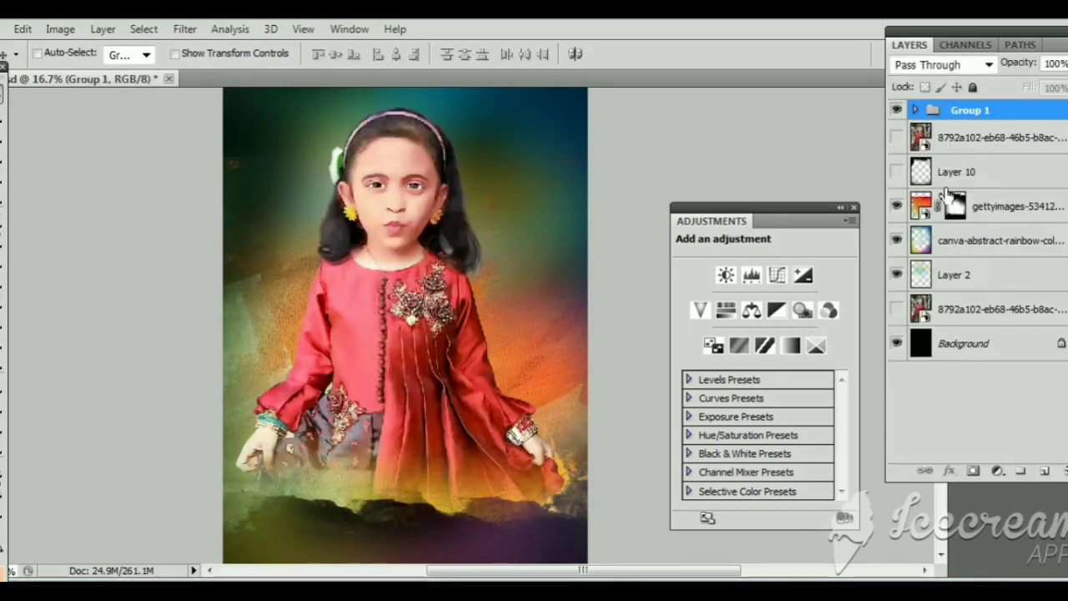
pyautogui.click(984, 218)
pyautogui.keyDown('shift'); pyautogui.click(977, 276); pyautogui.keyUp('shift')
pyautogui.moveTo(977, 276); pyautogui.dragTo(953, 111)
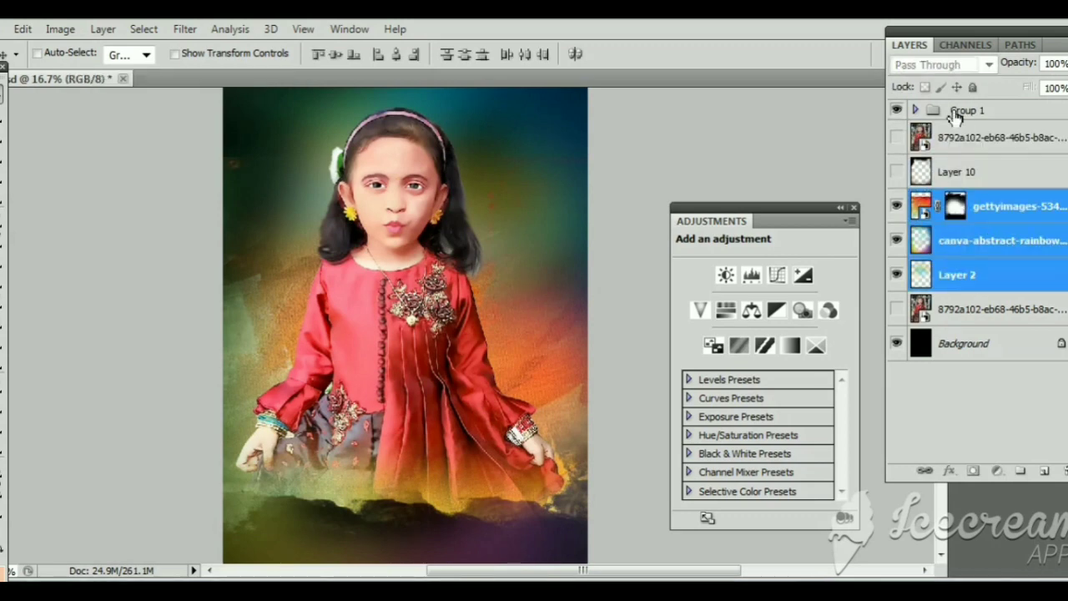
# Show the original photo beneath Group 1 and toggle visibility to compare before and after.
pyautogui.click(896, 137)
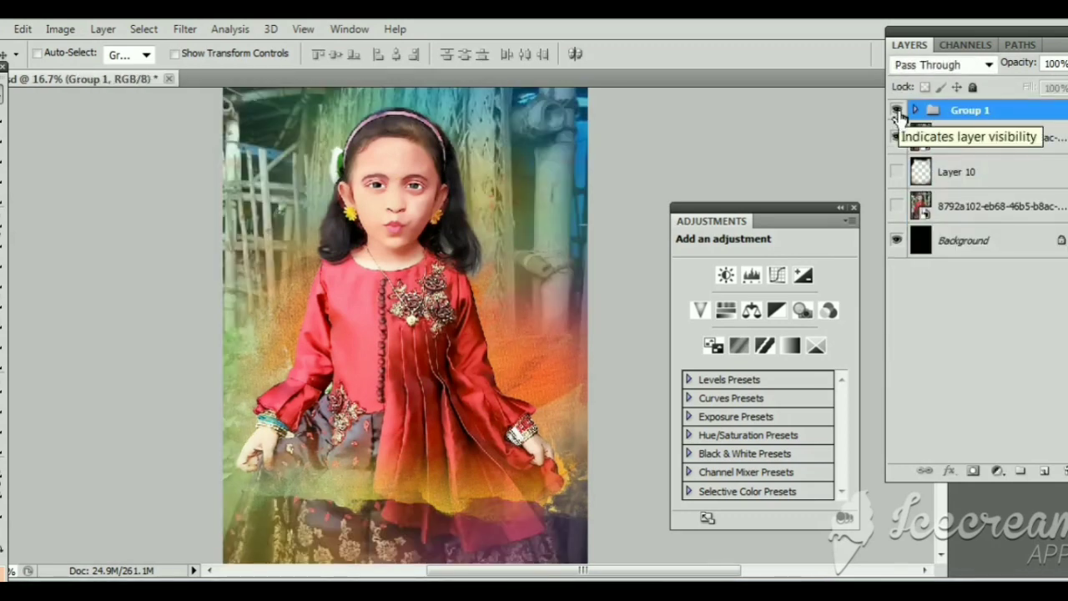
pyautogui.click(897, 110)
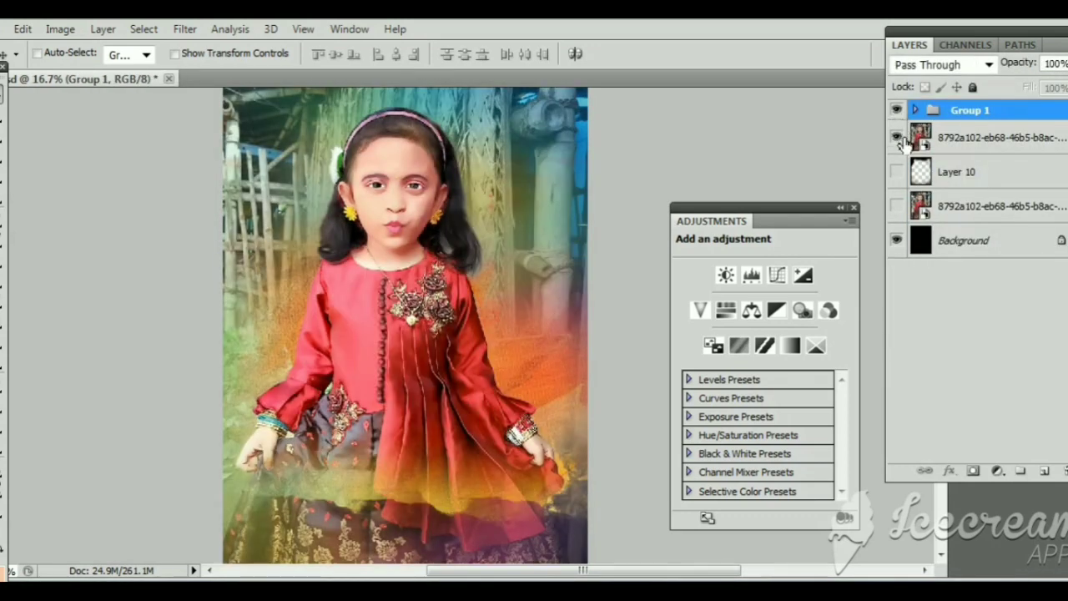
pyautogui.keyDown('alt'); pyautogui.click(897, 138); pyautogui.keyUp('alt')
pyautogui.keyDown('alt'); pyautogui.click(897, 138); pyautogui.keyUp('alt')
pyautogui.keyDown('alt'); pyautogui.click(897, 137); pyautogui.keyUp('alt')
pyautogui.click(915, 110)
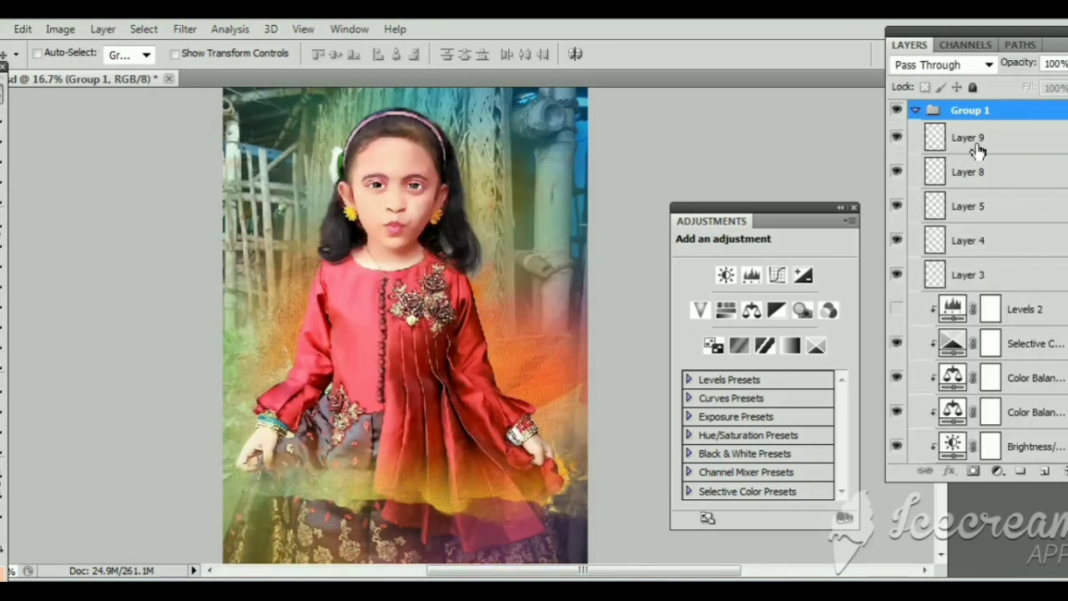
pyautogui.click(973, 147)
# Zoom to the face, set a 17 px brush, undo one action and select Layer 9.
pyautogui.hotkey('ctrl', '+')
pyautogui.hotkey('ctrl', '+')
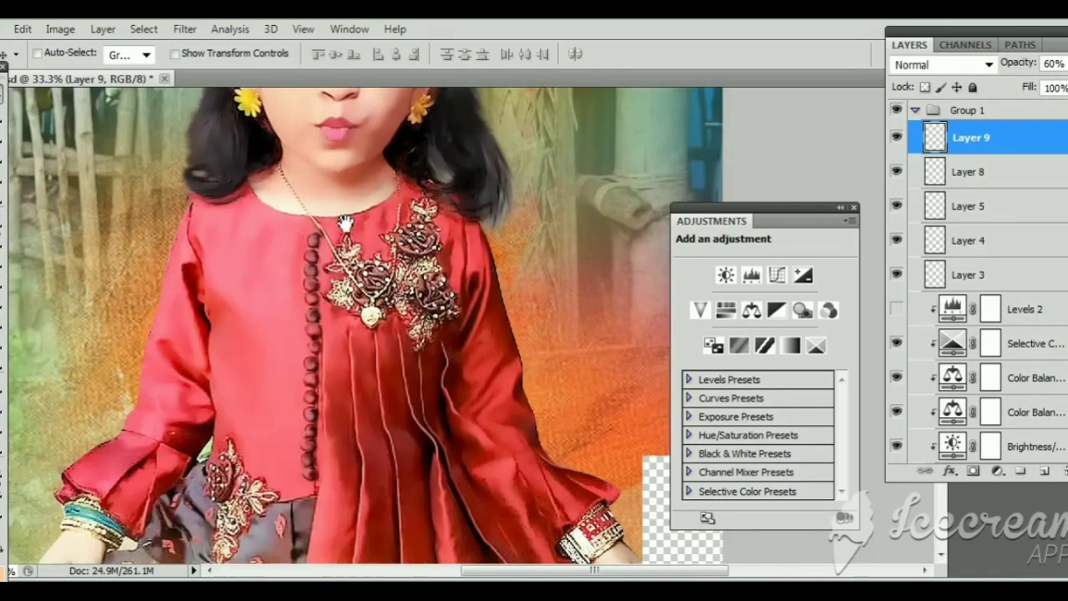
pyautogui.moveTo(345, 223); pyautogui.dragTo(352, 405)
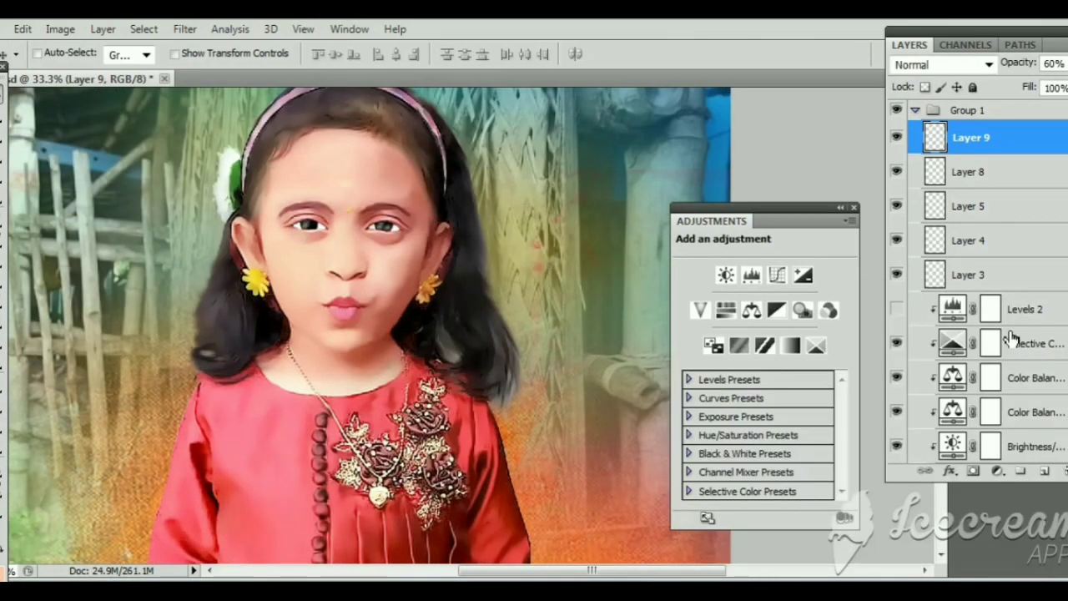
pyautogui.press('b')
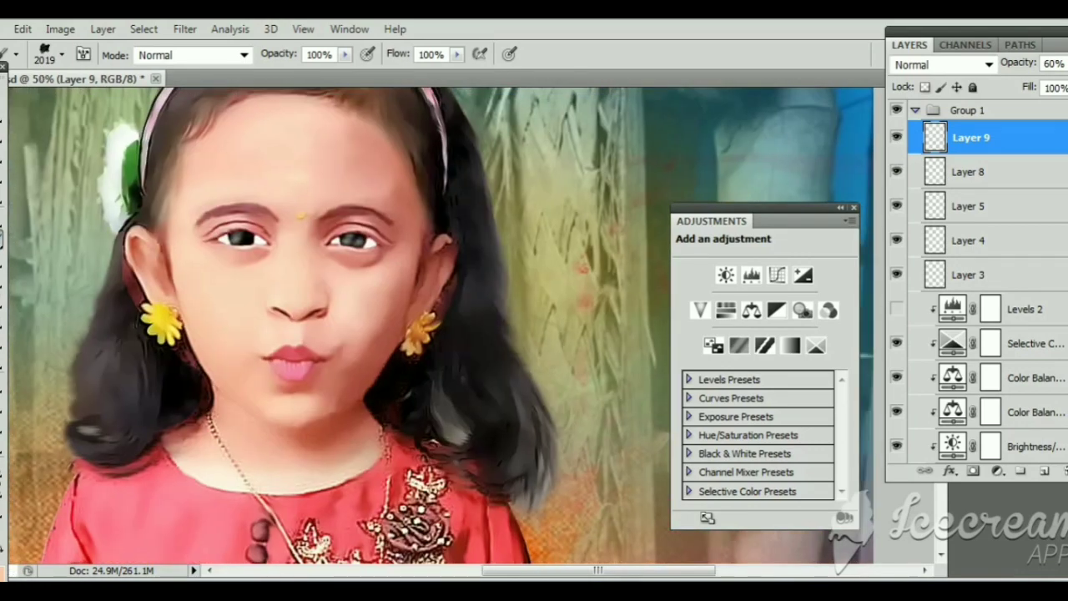
pyautogui.click(62, 55)
pyautogui.moveTo(281, 250); pyautogui.dragTo(287, 197)
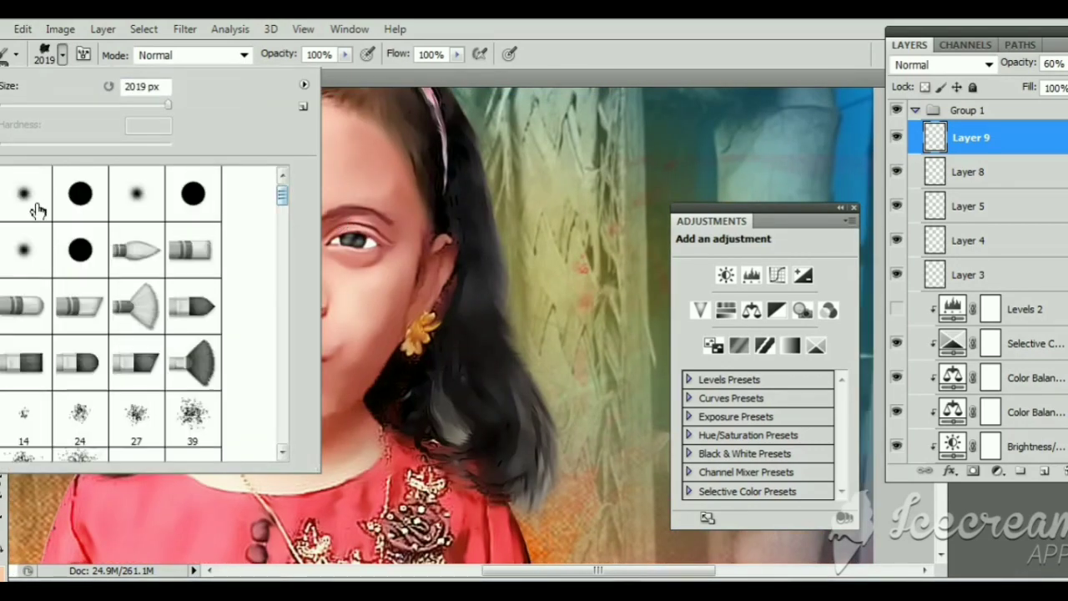
pyautogui.moveTo(90, 106); pyautogui.dragTo(7, 121)
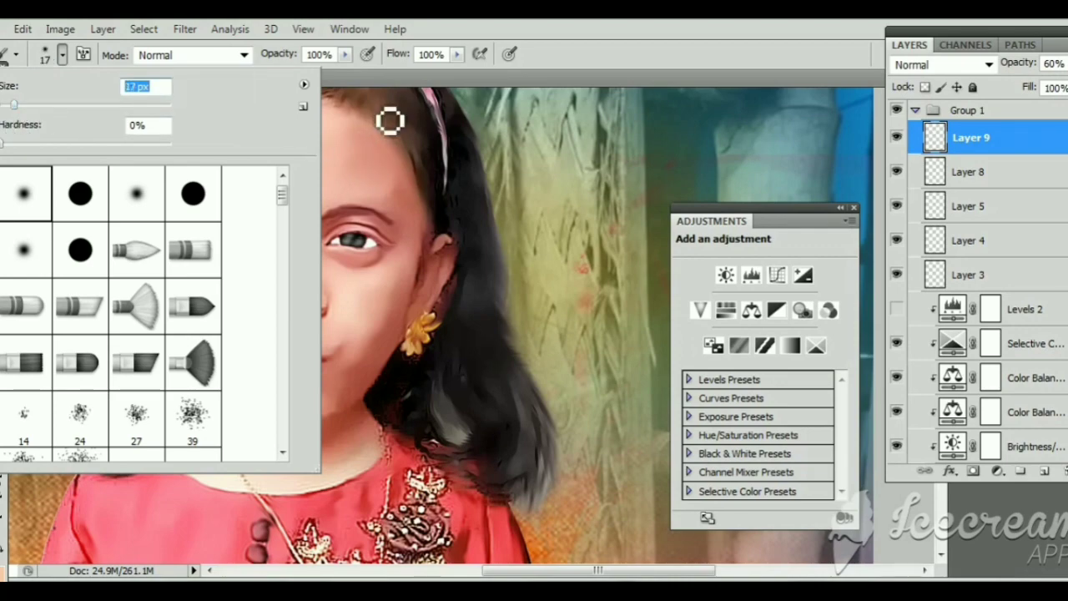
pyautogui.write('17')
pyautogui.press('Return')
pyautogui.moveTo(303, 191); pyautogui.dragTo(267, 163)
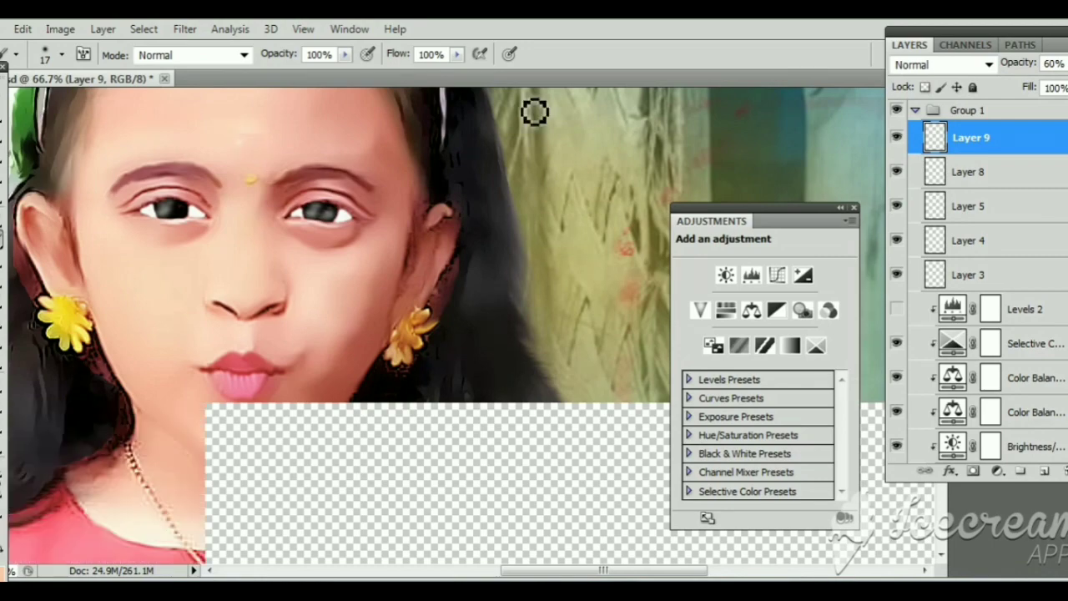
pyautogui.click(22, 28)
pyautogui.click(55, 65)
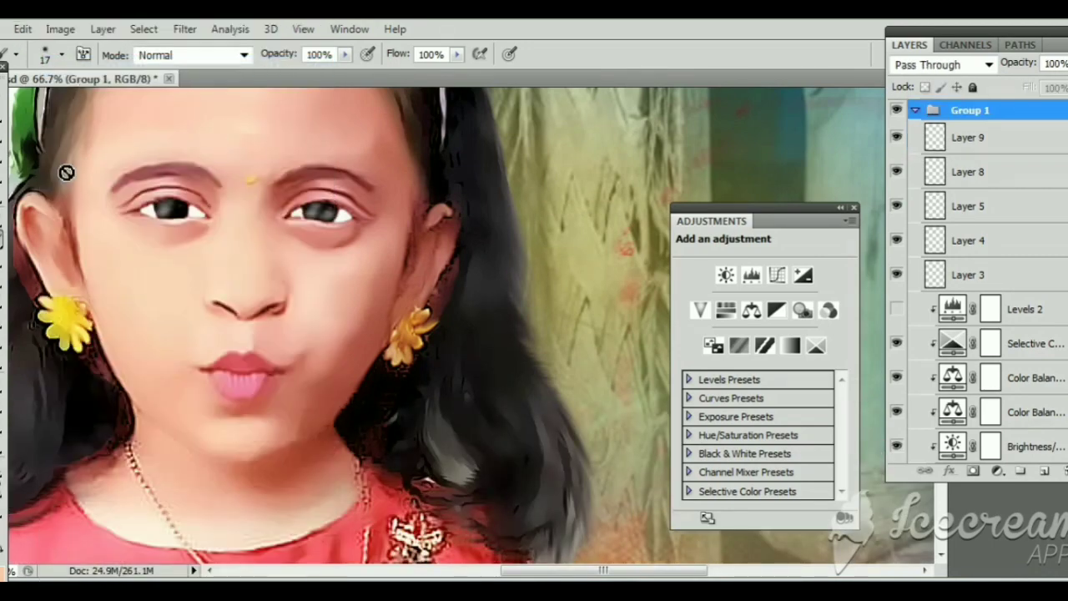
pyautogui.click(990, 147)
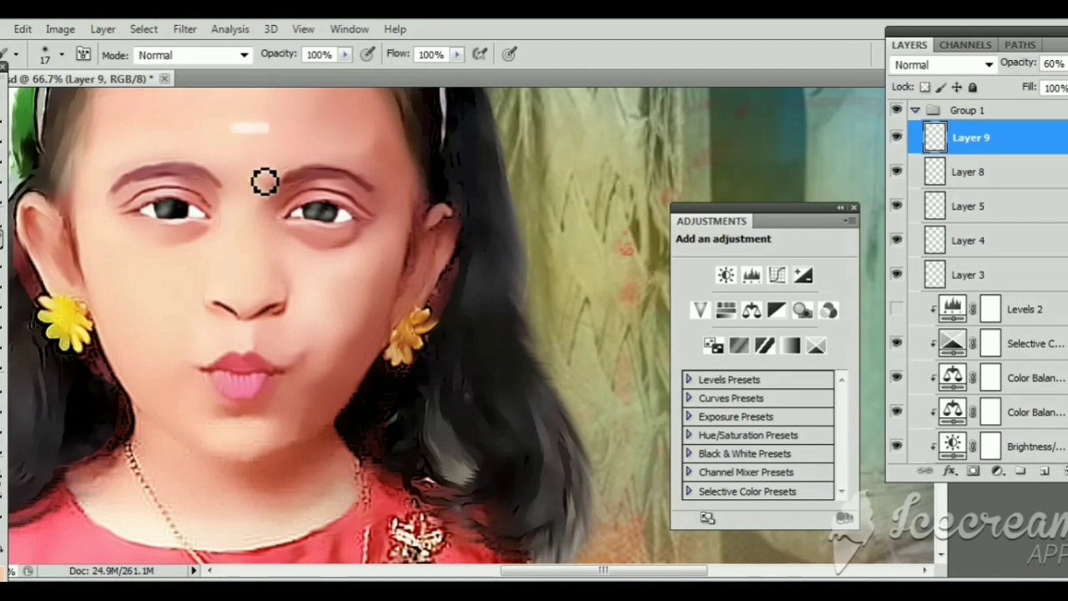
# Apply a Gaussian Blur of about 39 px to Layer 9 and marquee the forehead highlight.
pyautogui.click(184, 29)
pyautogui.click(472, 313)
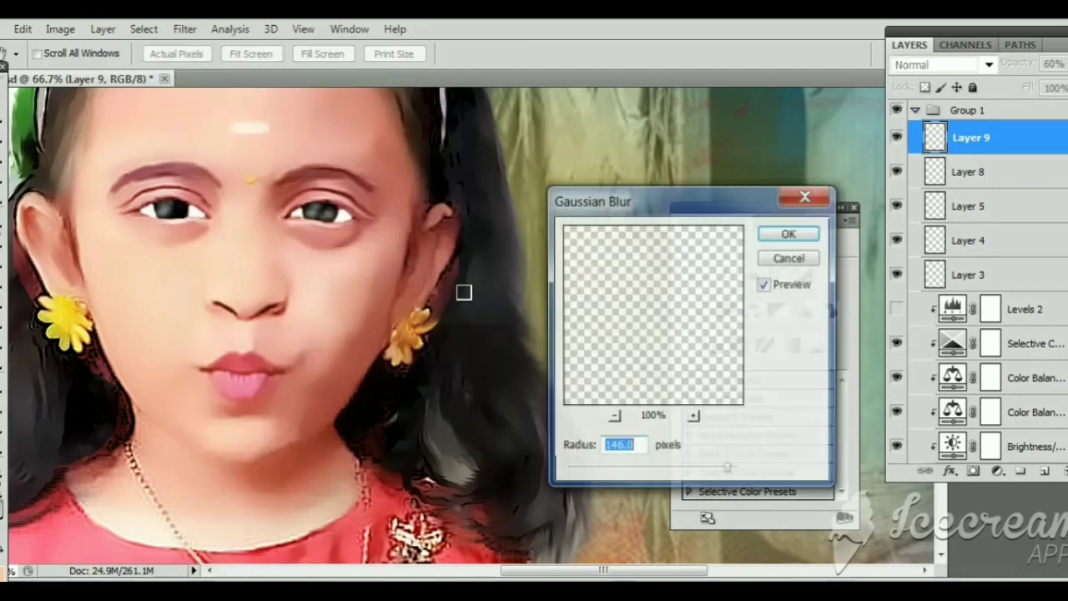
pyautogui.moveTo(700, 478); pyautogui.dragTo(668, 476)
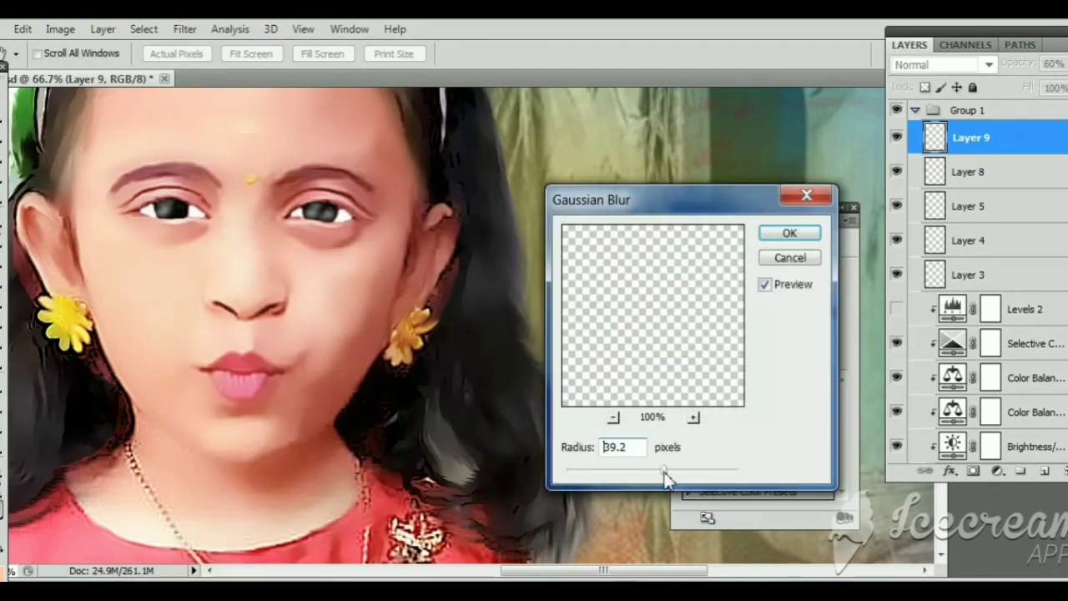
pyautogui.click(789, 258)
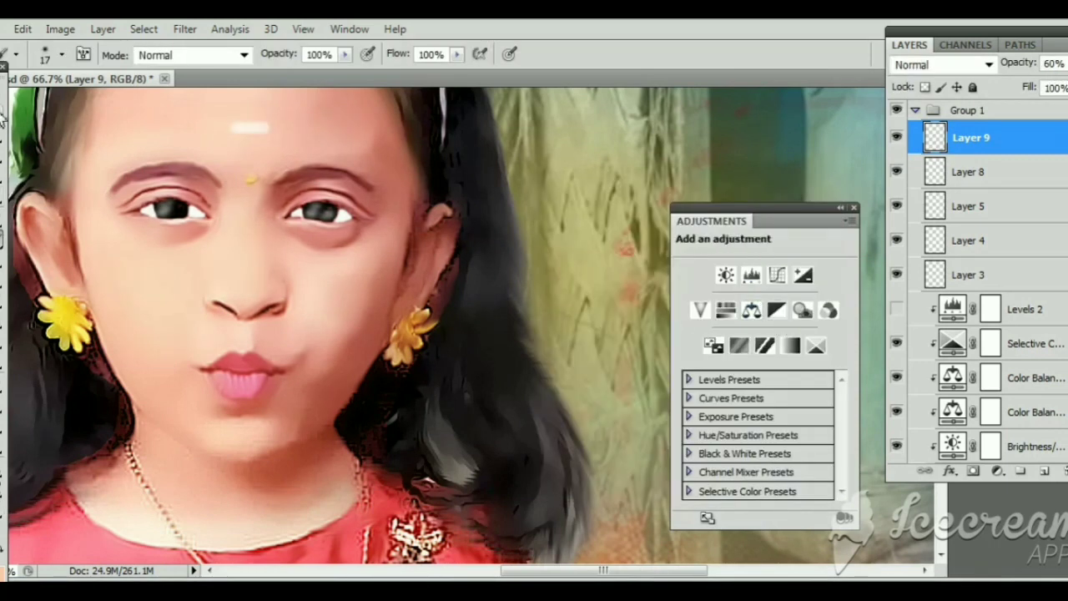
pyautogui.press('m')
pyautogui.moveTo(215, 109); pyautogui.dragTo(284, 151)
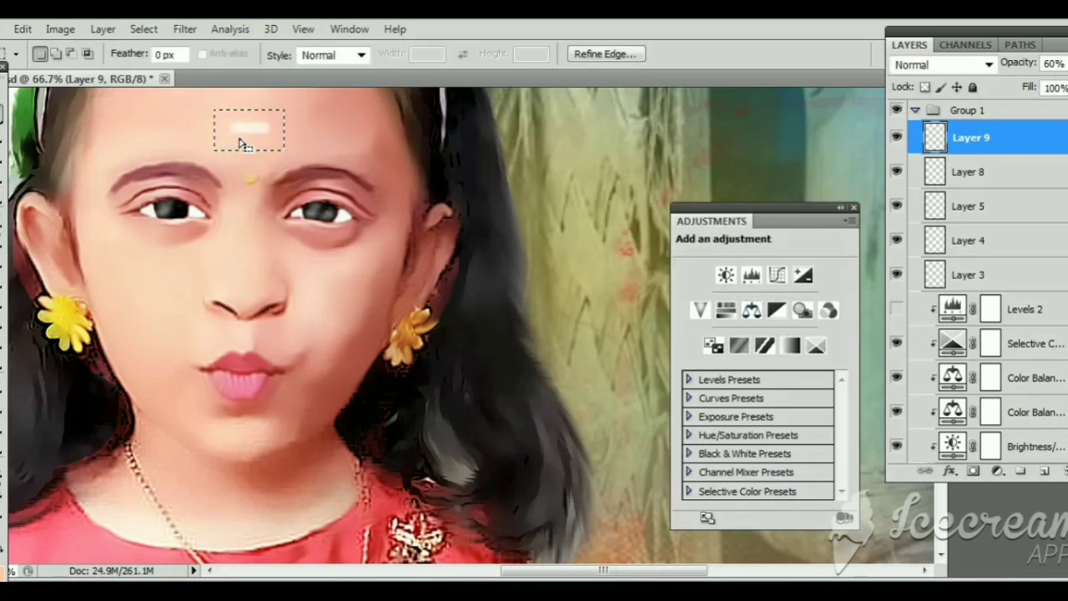
# Cut the forehead highlight to a new layer via Layer via Cut and hide Layer 12.
pyautogui.rightClick(247, 137)
pyautogui.click(316, 314)
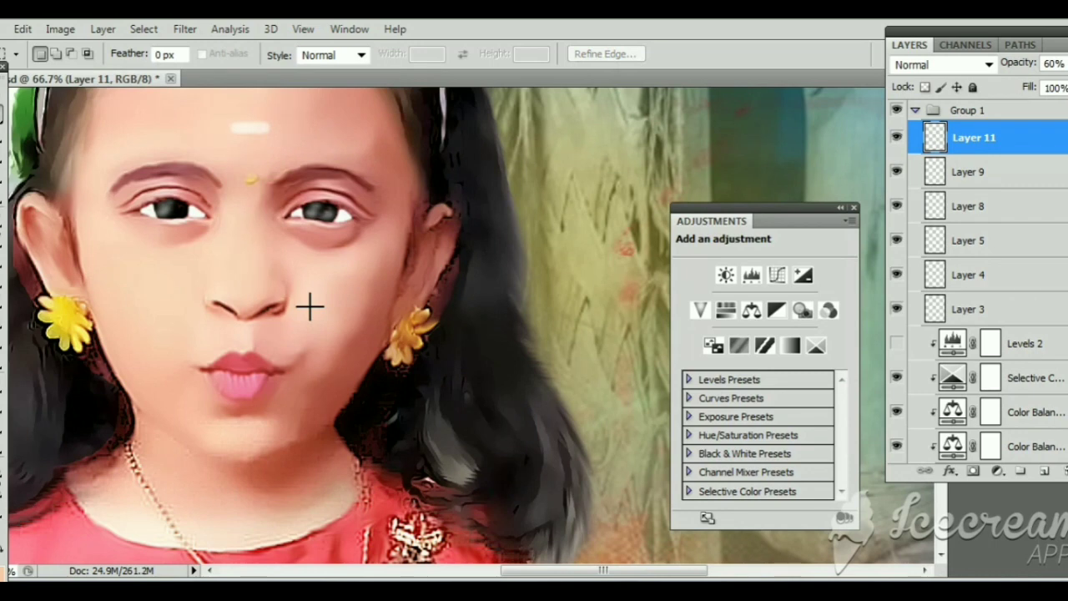
pyautogui.rightClick(247, 138)
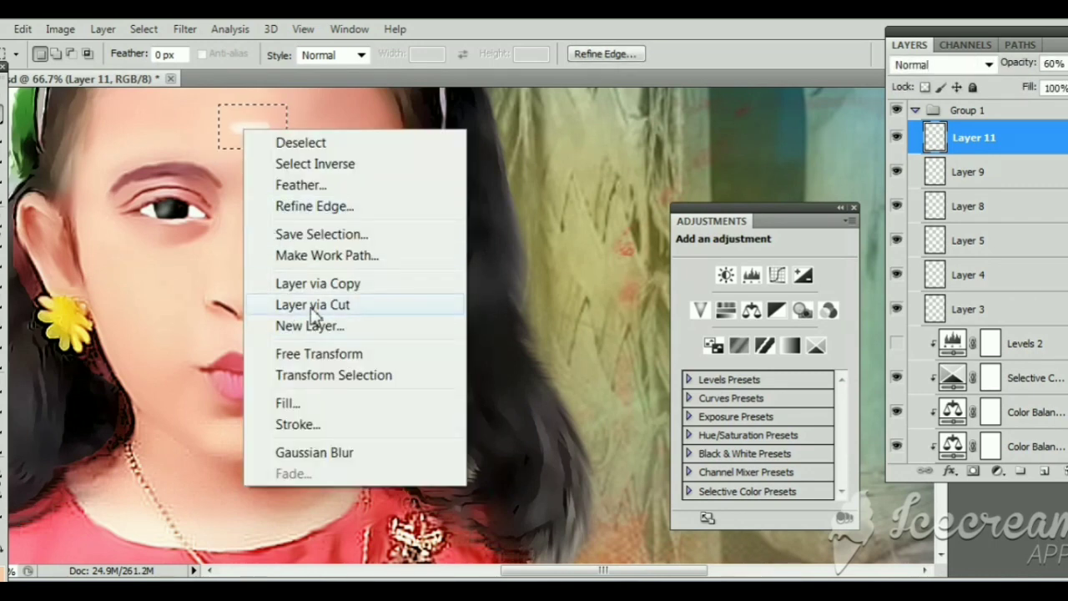
pyautogui.click(308, 304)
pyautogui.click(897, 139)
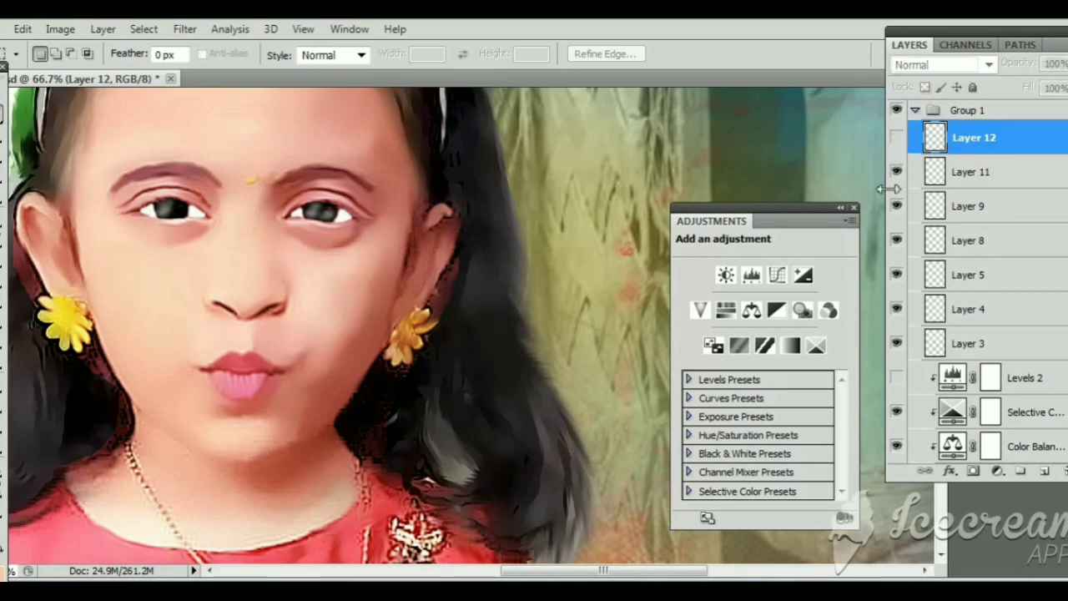
pyautogui.click(897, 137)
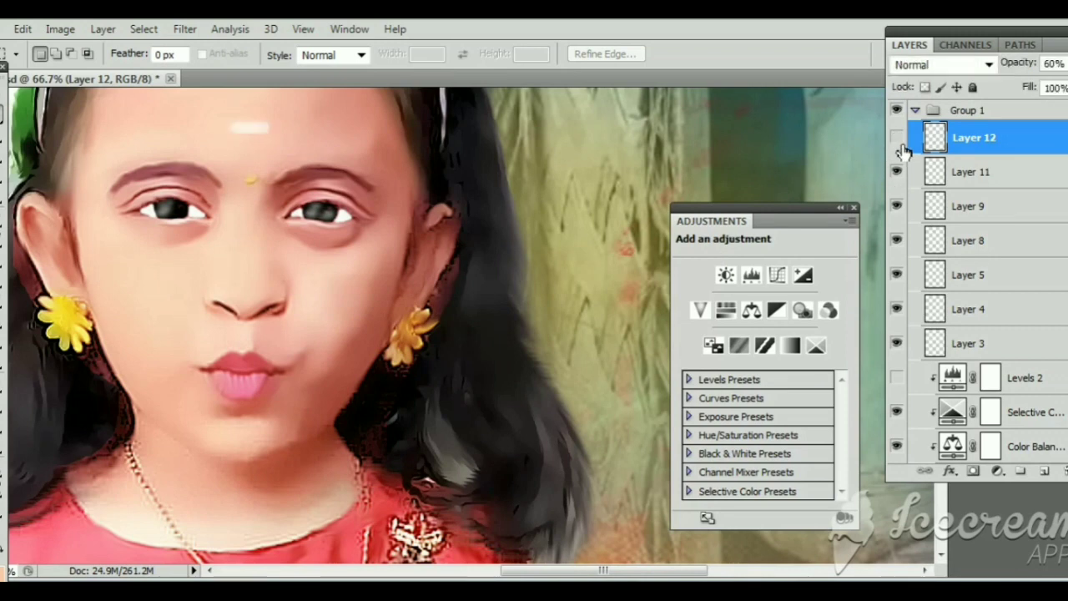
# Paint a white forehead highlight stroke on a new layer at reduced opacity.
pyautogui.click(1043, 471)
pyautogui.click(3, 255)
pyautogui.moveTo(234, 129); pyautogui.dragTo(263, 130)
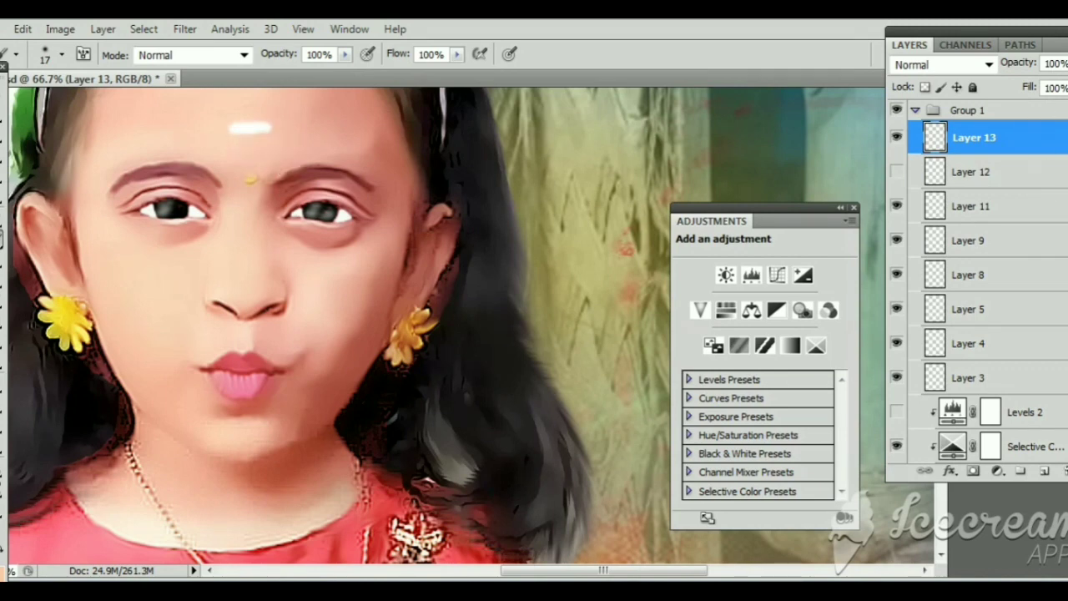
pyautogui.moveTo(1066, 81); pyautogui.dragTo(1042, 98)
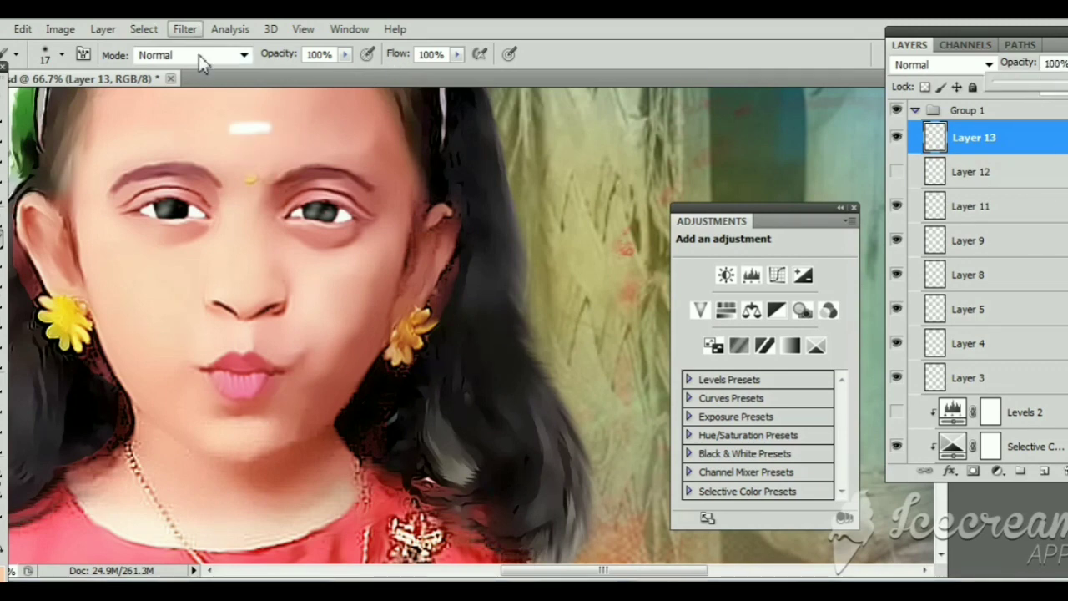
# Soften the stroke with an 8.6 px Gaussian Blur and add another new layer.
pyautogui.click(184, 29)
pyautogui.click(470, 312)
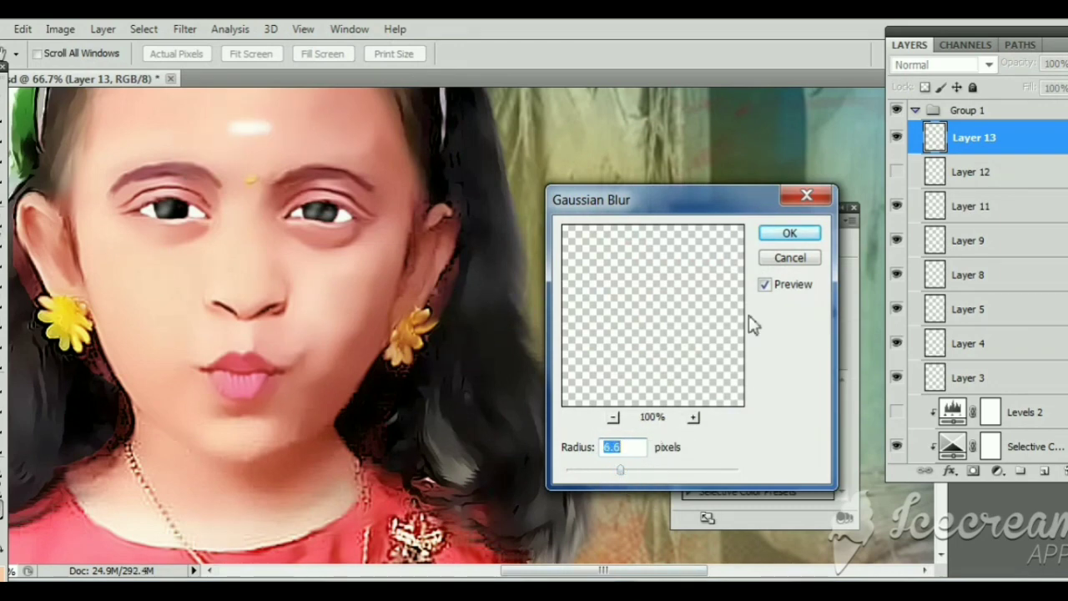
pyautogui.click(786, 236)
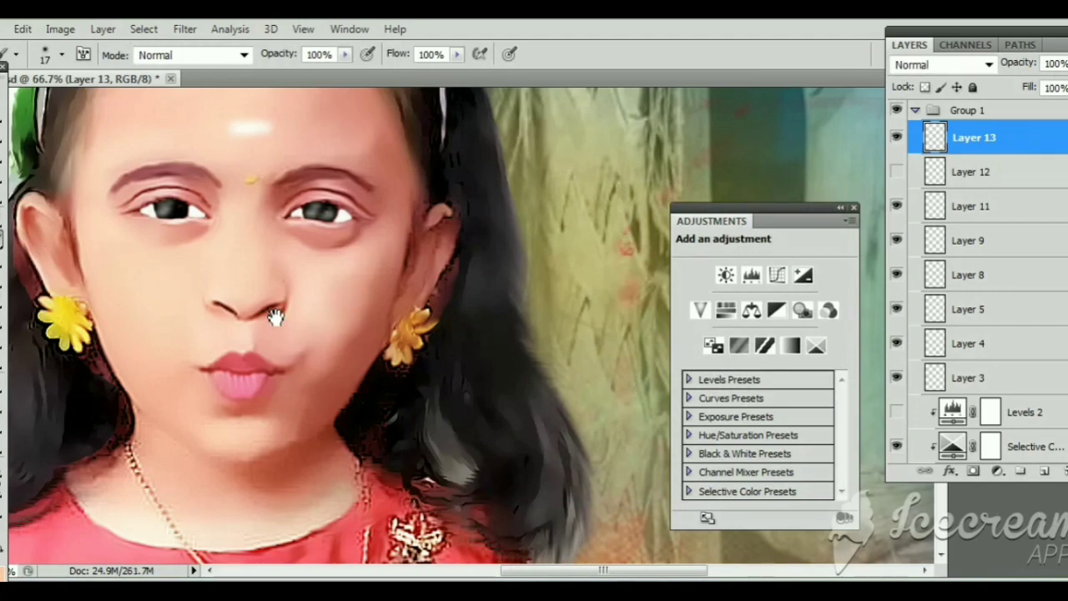
pyautogui.moveTo(276, 317); pyautogui.dragTo(330, 413)
pyautogui.click(1044, 473)
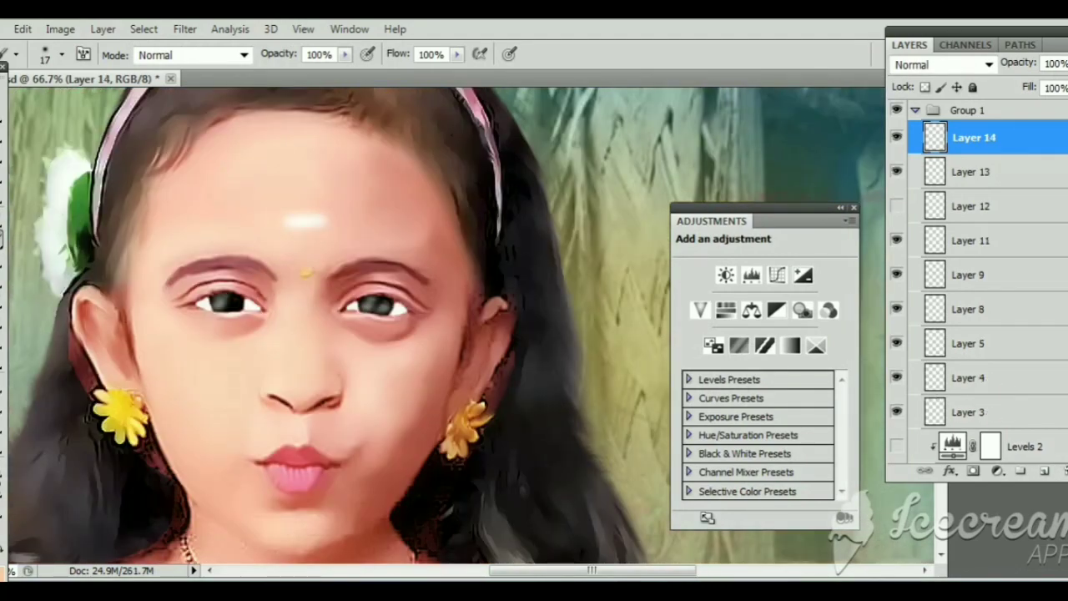
# Paint black strokes over the left and right eyebrows on Layer 14.
pyautogui.click(7, 488)
pyautogui.click(1056, 338)
pyautogui.scroll(1, 429, 334)
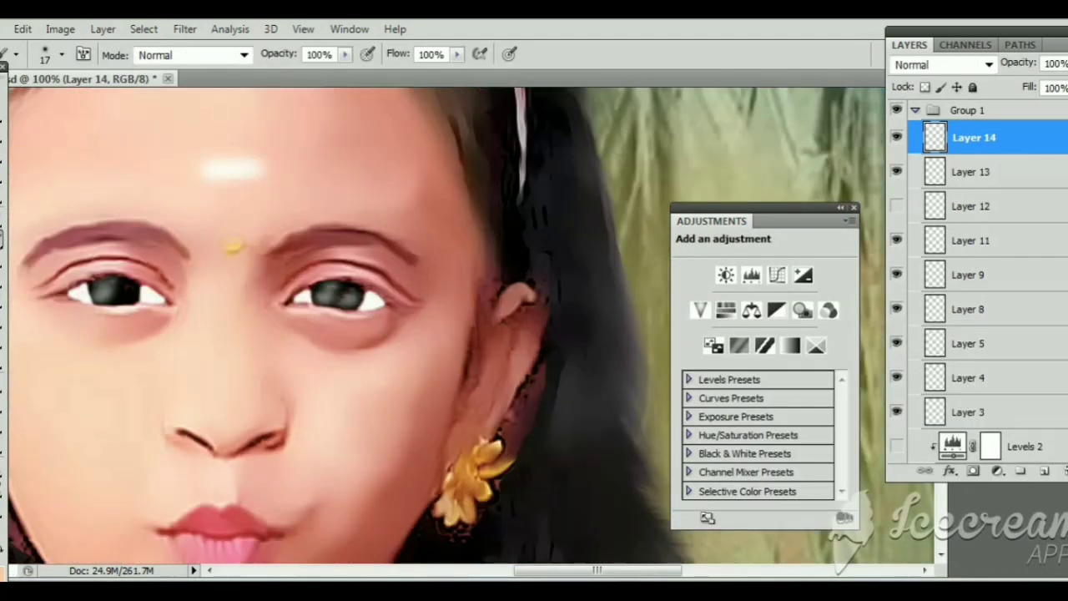
pyautogui.hscroll(-2, 148, 281)
pyautogui.moveTo(87, 266)
pyautogui.mouseDown()
pyautogui.moveTo(238, 248)
pyautogui.moveTo(257, 259)
pyautogui.moveTo(219, 243)
pyautogui.moveTo(166, 243)
pyautogui.moveTo(120, 261)
pyautogui.mouseUp()
pyautogui.hscroll(2, 117, 258)
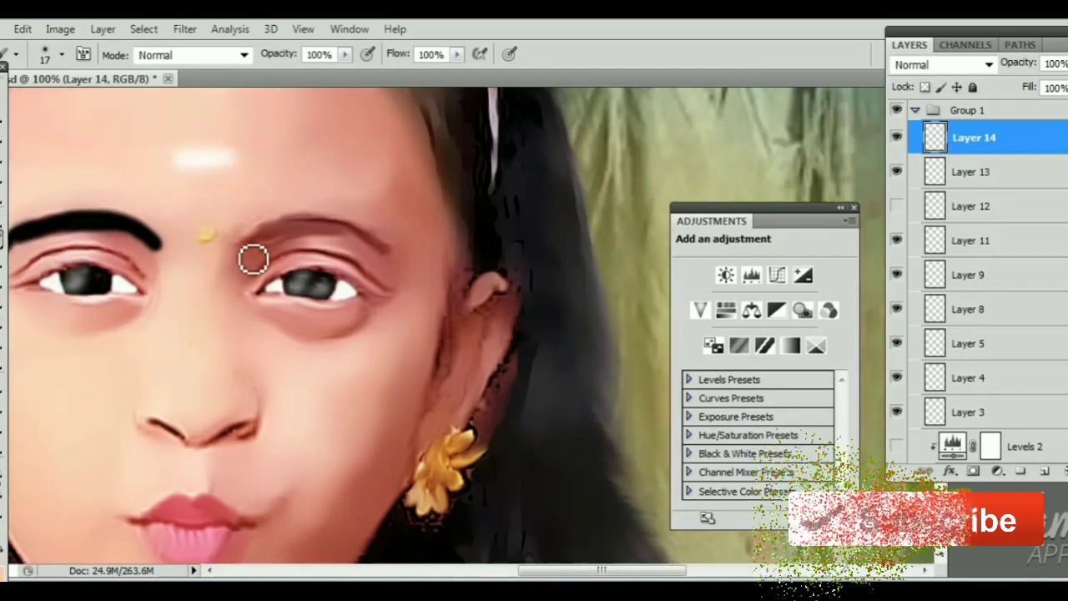
pyautogui.moveTo(250, 256)
pyautogui.mouseDown()
pyautogui.moveTo(274, 238)
pyautogui.moveTo(348, 235)
pyautogui.moveTo(391, 255)
pyautogui.moveTo(358, 243)
pyautogui.moveTo(258, 257)
pyautogui.mouseUp()
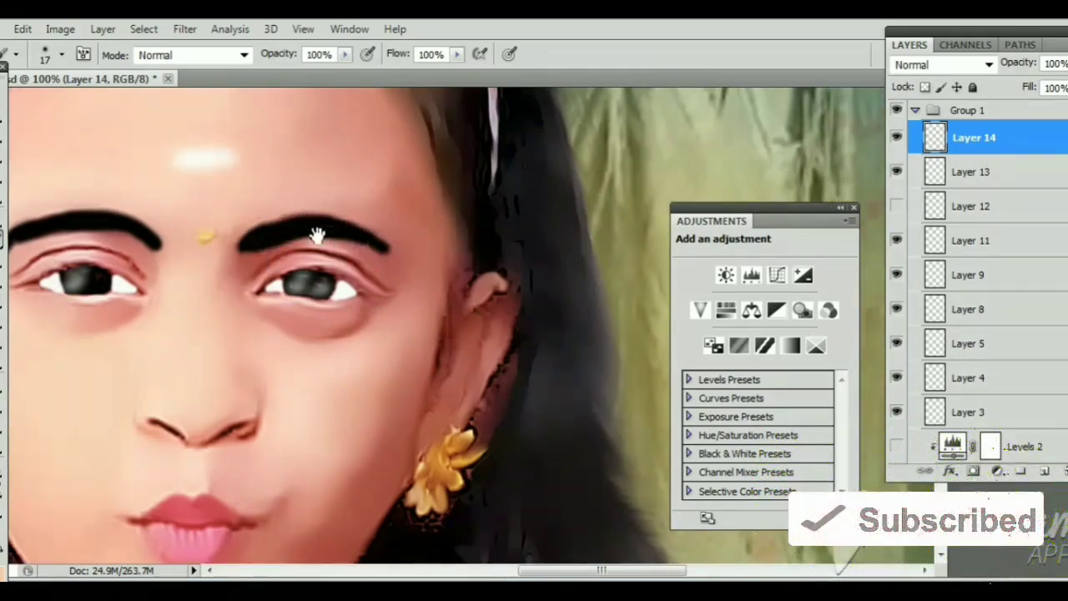
# Fade the eyebrow layer to 36% opacity and fit the whole image in view.
pyautogui.moveTo(317, 231); pyautogui.dragTo(400, 225)
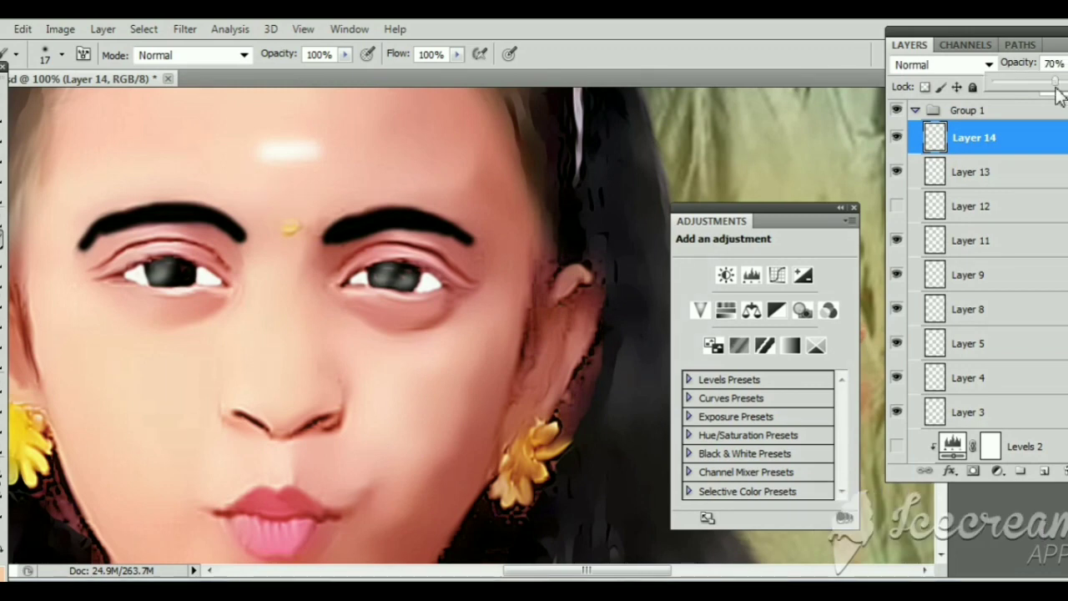
pyautogui.moveTo(1058, 93); pyautogui.dragTo(1026, 106)
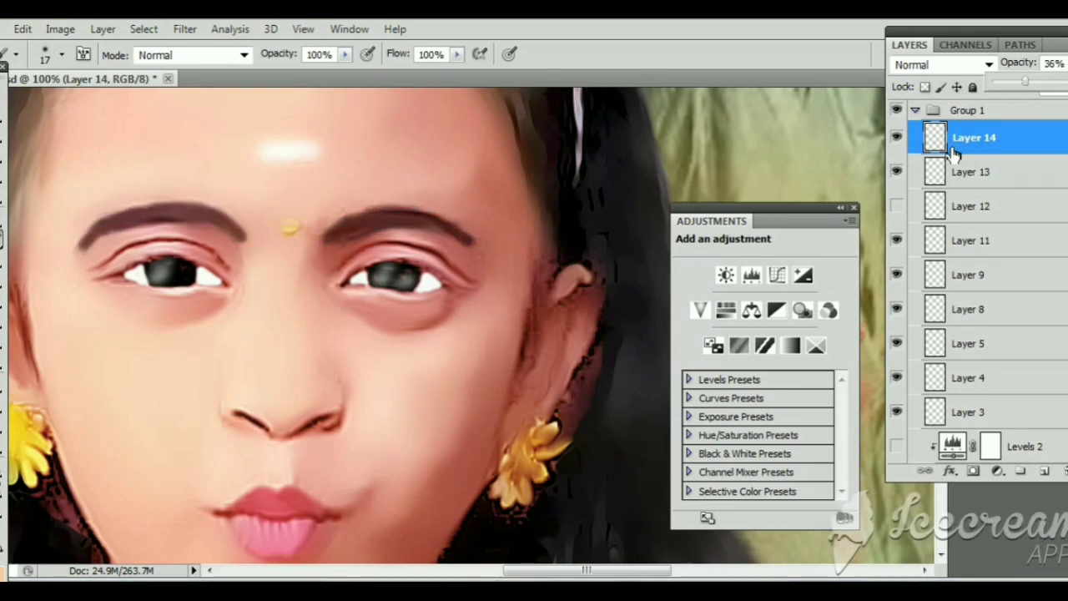
pyautogui.press('v')
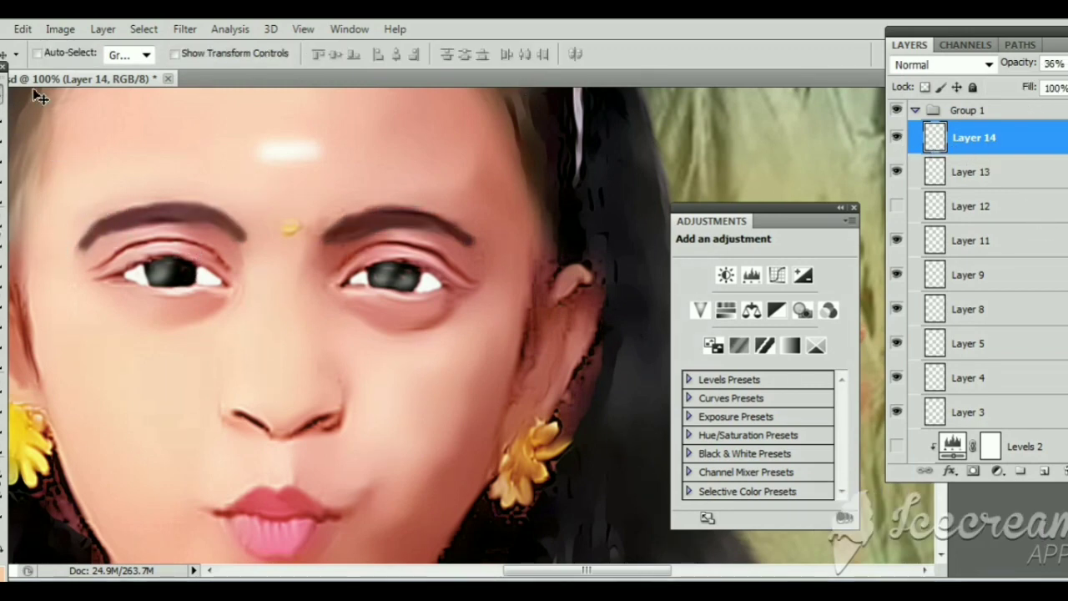
pyautogui.hotkey('ctrl', '-')
pyautogui.hotkey('ctrl', '-')
pyautogui.hotkey('ctrl', '-')
pyautogui.hotkey('ctrl', '-')
pyautogui.hotkey('ctrl', '-')
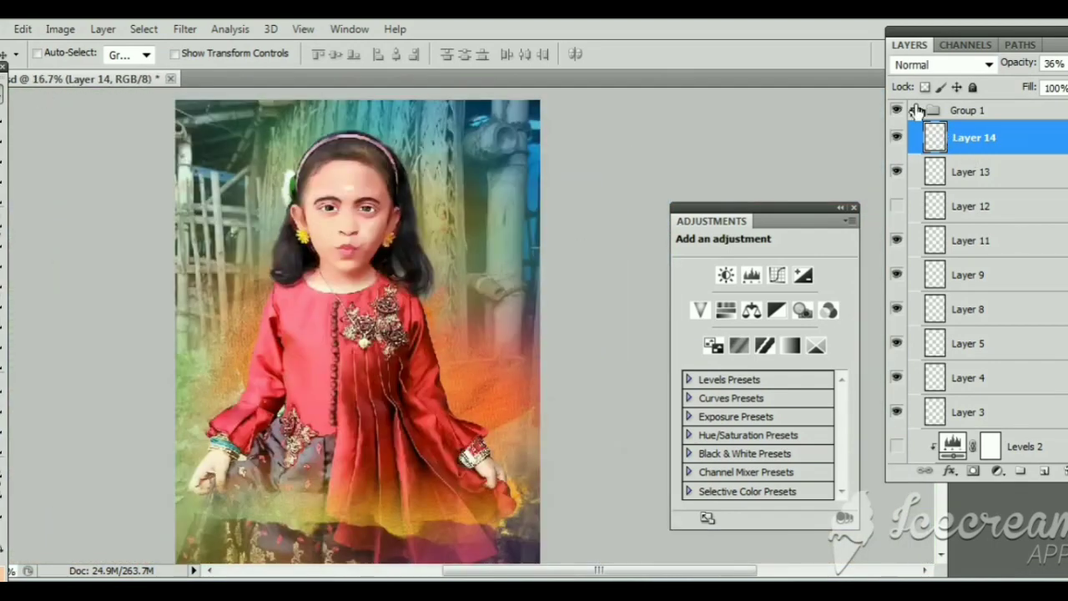
# Collapse Group 1 and toggle visibility to compare, leaving the original photo layer hidden.
pyautogui.click(915, 110)
pyautogui.keyDown('alt'); pyautogui.click(898, 138); pyautogui.keyUp('alt')
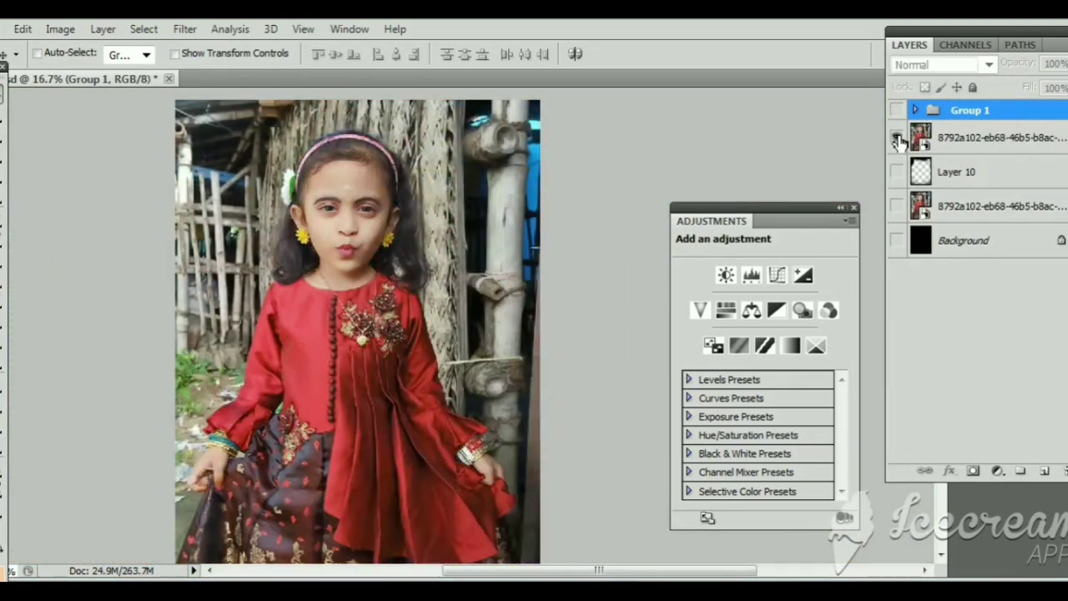
pyautogui.keyDown('alt'); pyautogui.click(898, 138); pyautogui.keyUp('alt')
pyautogui.keyDown('alt'); pyautogui.click(897, 138); pyautogui.keyUp('alt')
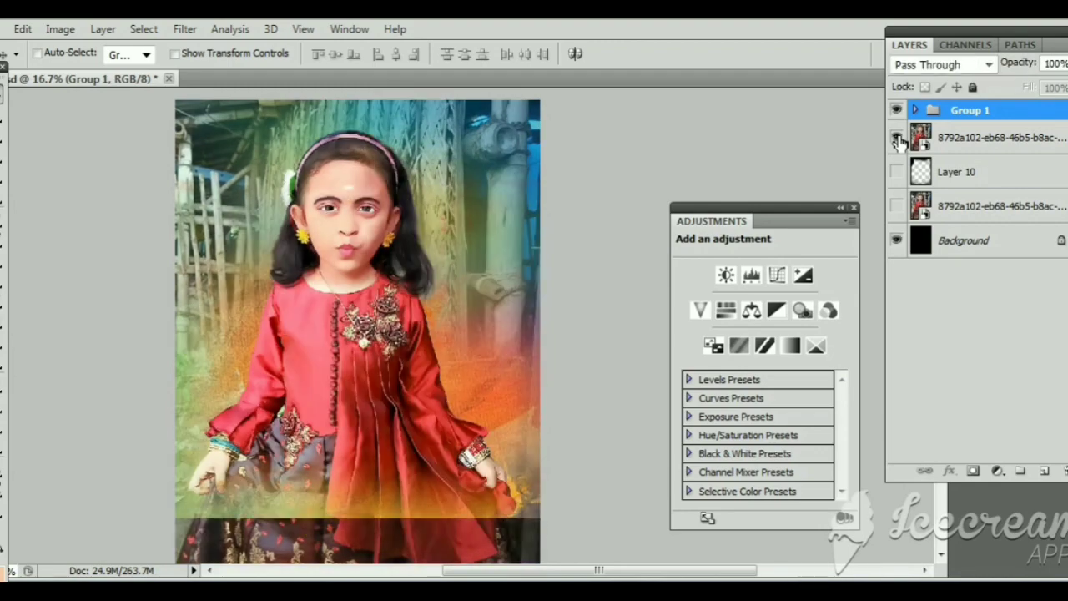
pyautogui.click(898, 138)
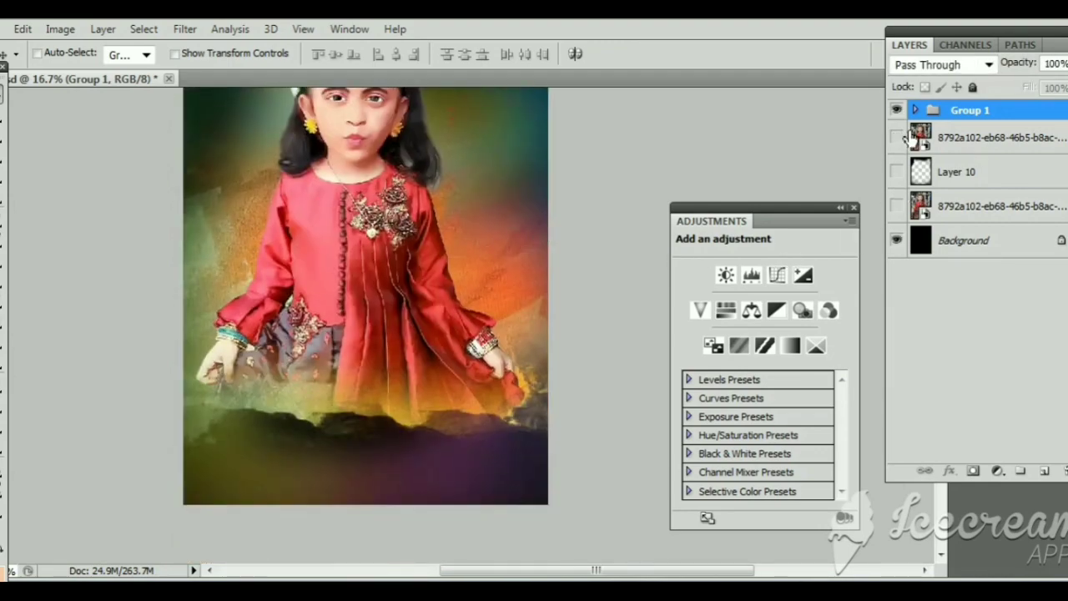
# Select Layer 7 in the Layers panel.
pyautogui.scroll(2, 387, 205)
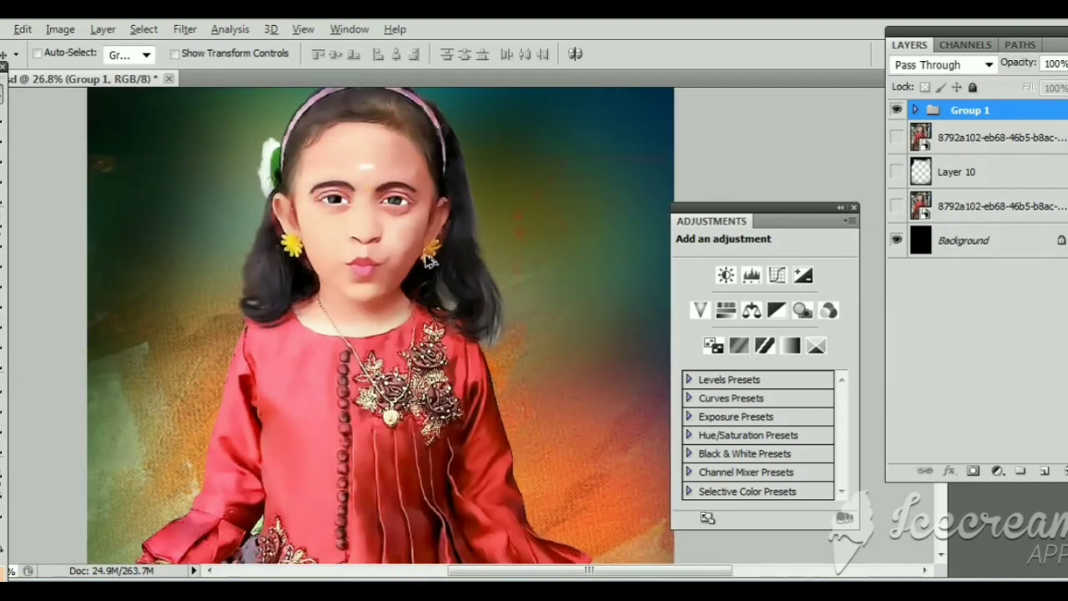
pyautogui.scroll(2, 428, 260)
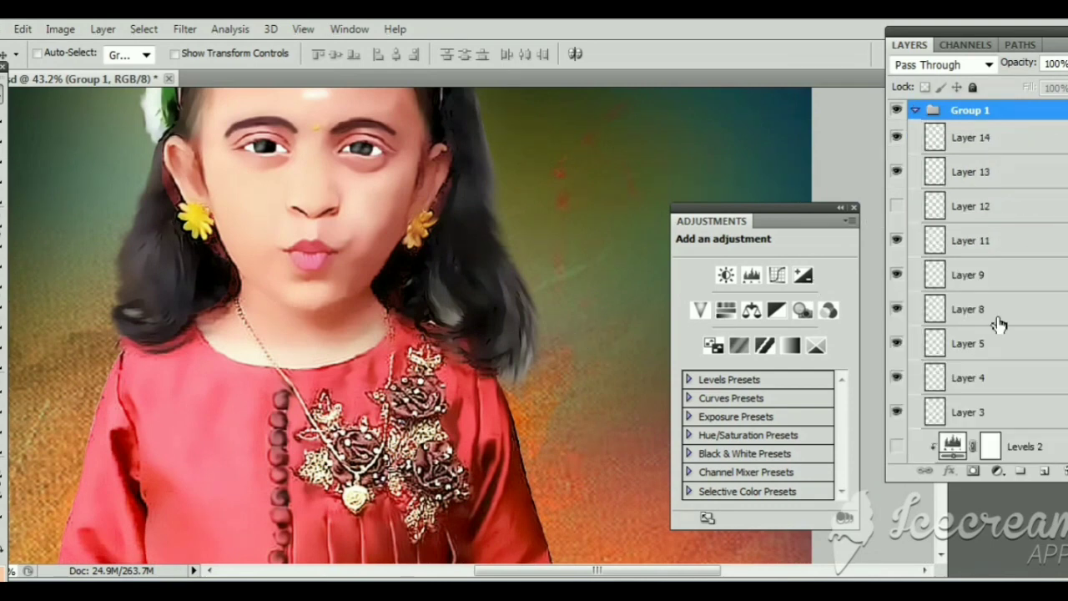
pyautogui.scroll(-5, 999, 324)
pyautogui.scroll(-4, 999, 324)
pyautogui.click(1002, 378)
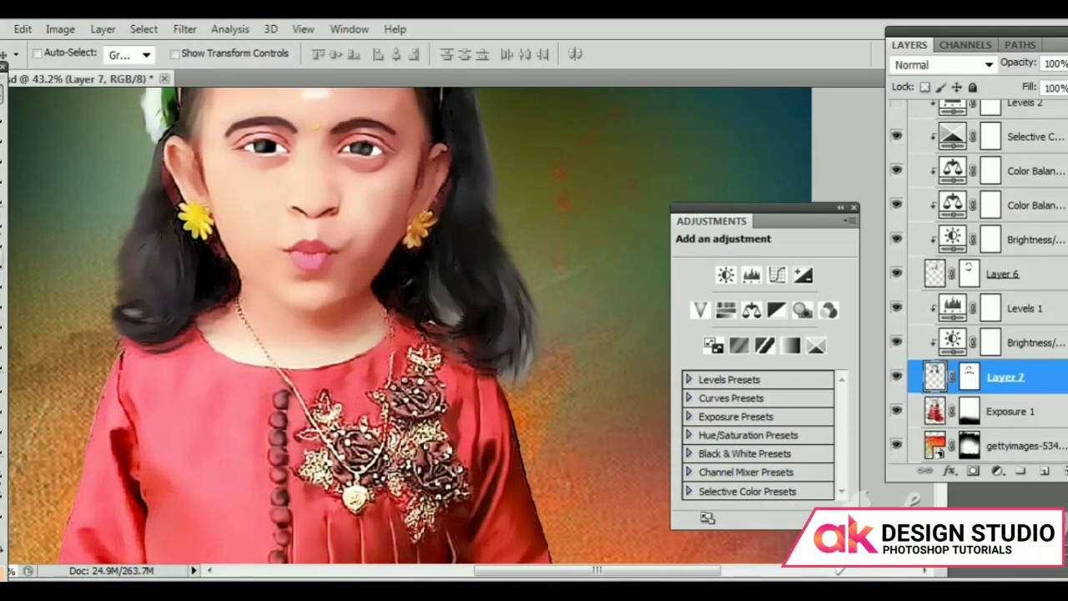
# Set up the Smudge tool with the 100 px scattered brush at 74% strength.
pyautogui.click(3, 337)
pyautogui.click(61, 55)
pyautogui.scroll(-3, 150, 275)
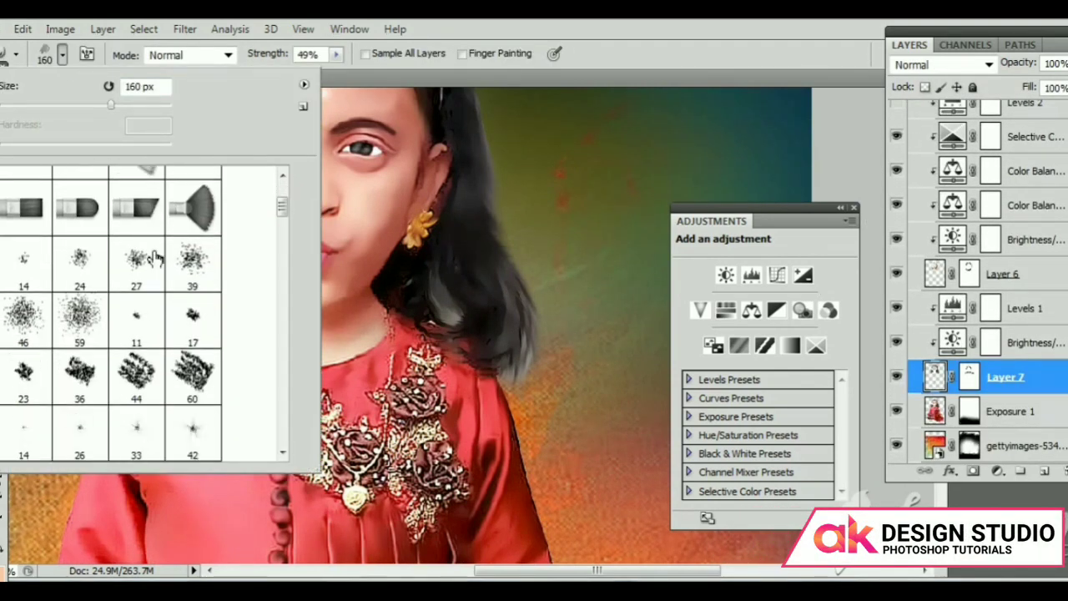
pyautogui.scroll(-2, 152, 275)
pyautogui.scroll(-3, 153, 275)
pyautogui.click(193, 347)
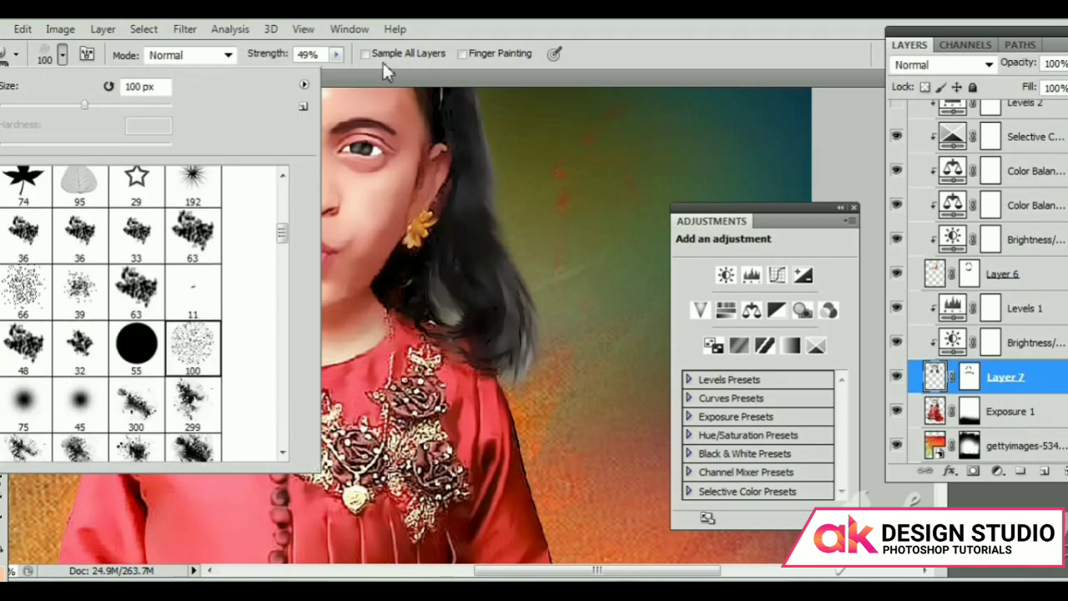
pyautogui.click(336, 54)
pyautogui.moveTo(476, 104); pyautogui.dragTo(461, 204)
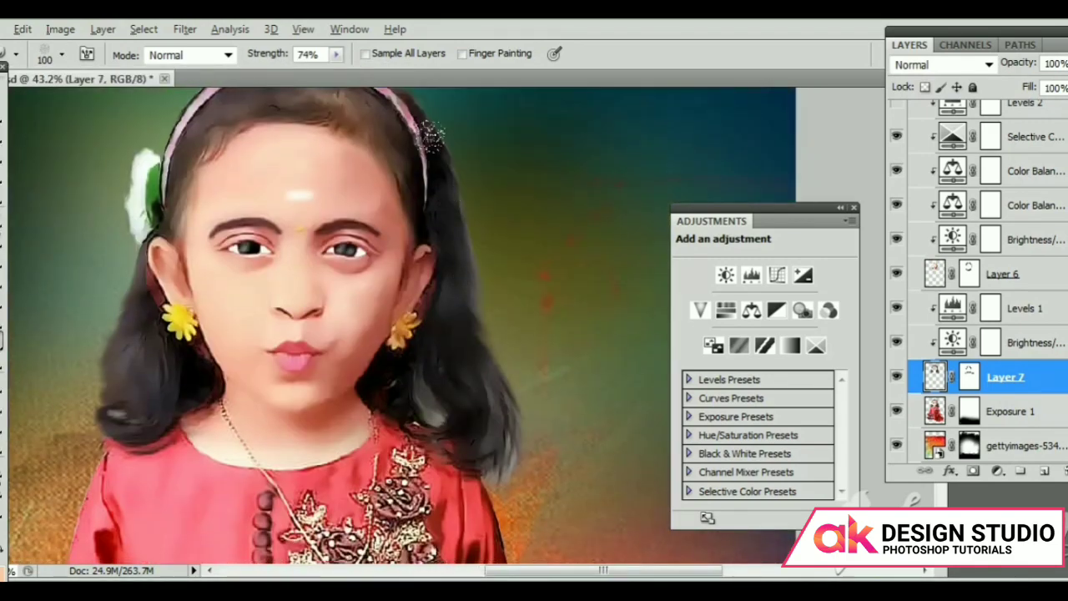
# Shrink the smudge brush to 22 px and smear hair edges around the face and shoulders.
pyautogui.scroll(3, 430, 134)
pyautogui.moveTo(375, 222)
pyautogui.mouseDown()
pyautogui.moveTo(286, 162)
pyautogui.moveTo(365, 239)
pyautogui.mouseUp()
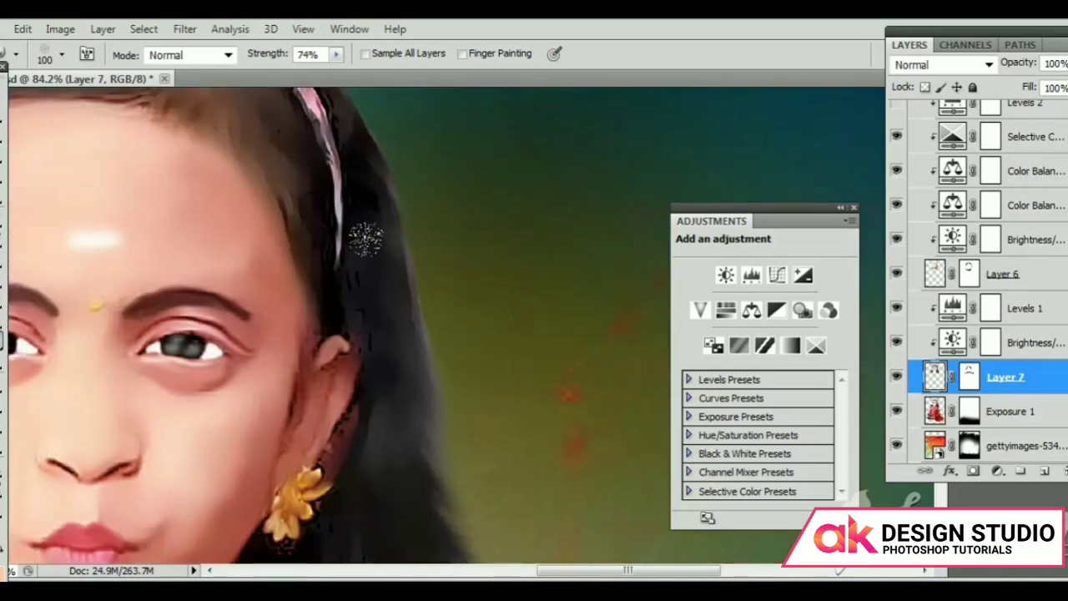
pyautogui.click(62, 54)
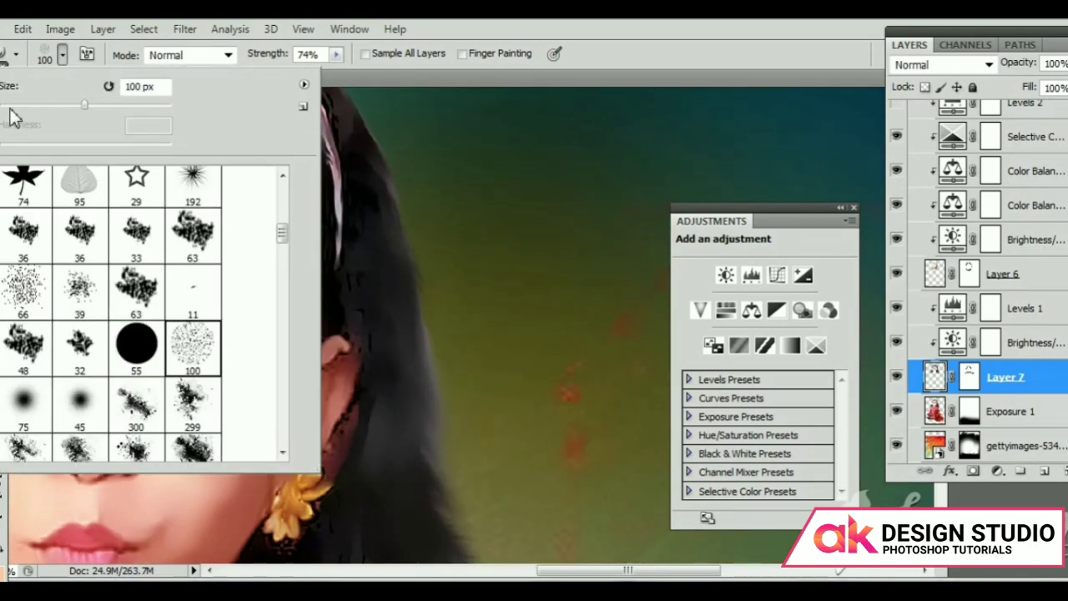
pyautogui.press('Return')
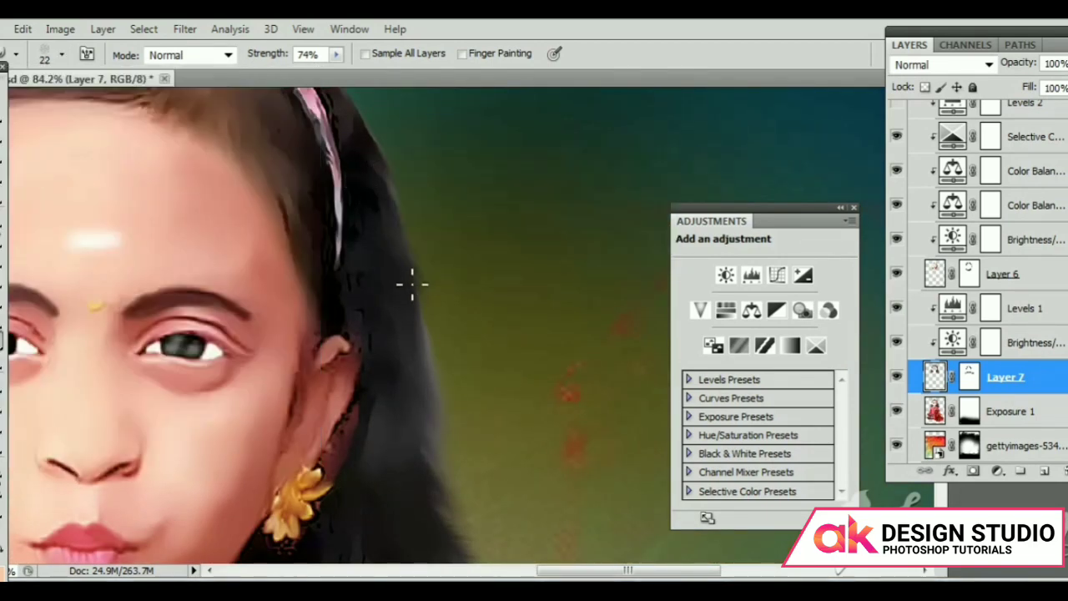
pyautogui.moveTo(410, 281); pyautogui.dragTo(363, 242)
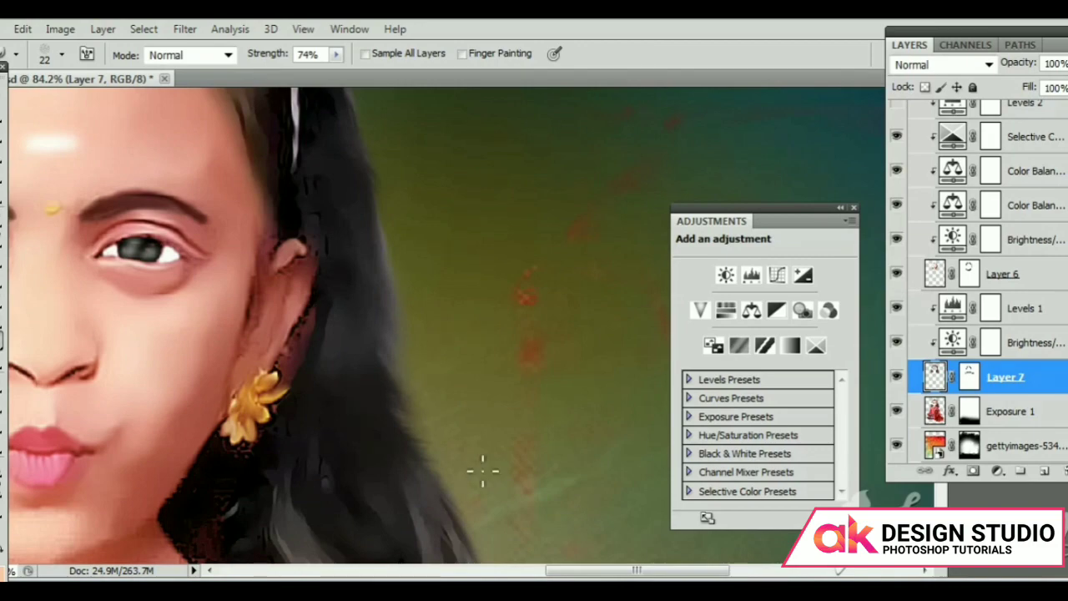
pyautogui.moveTo(482, 471); pyautogui.dragTo(389, 412)
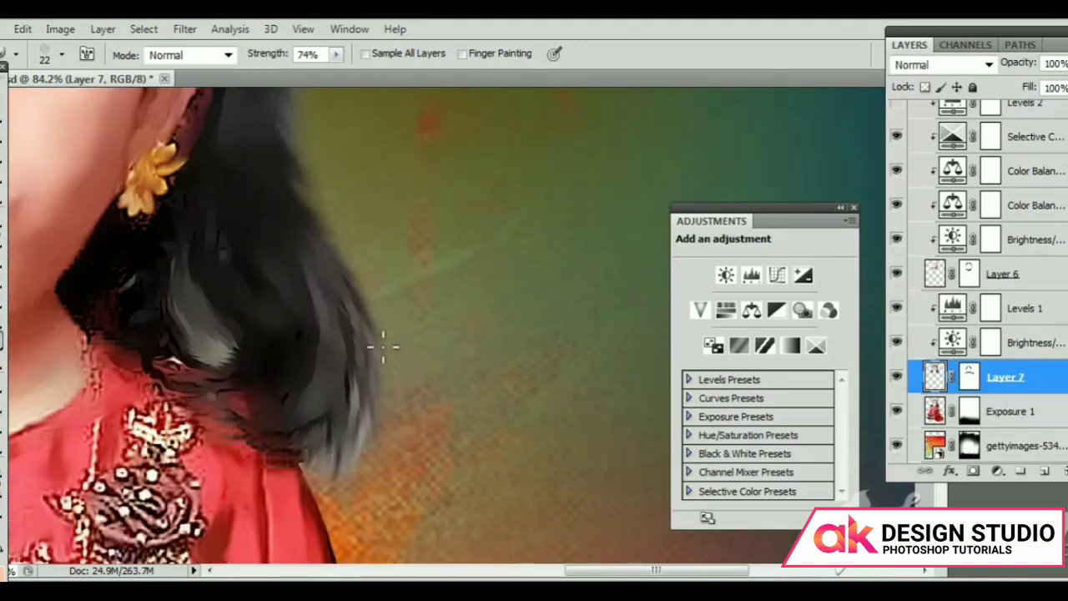
pyautogui.moveTo(415, 494)
pyautogui.mouseDown()
pyautogui.moveTo(461, 329)
pyautogui.moveTo(369, 382)
pyautogui.moveTo(430, 432)
pyautogui.moveTo(313, 293)
pyautogui.moveTo(541, 444)
pyautogui.mouseUp()
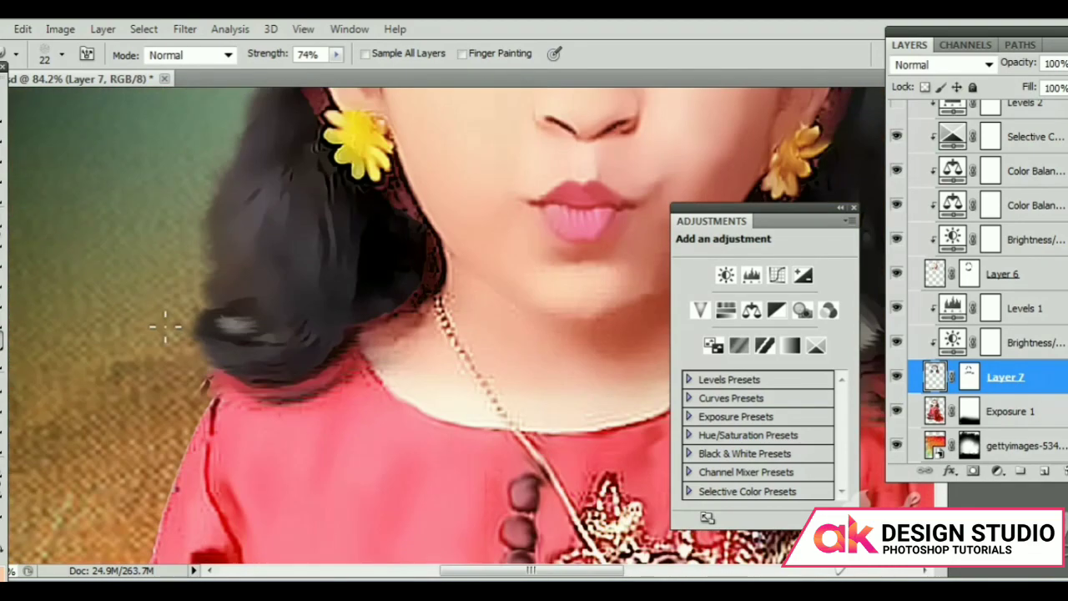
pyautogui.scroll(5, 224, 278)
# Switch to the Brush and zoom out to show the entire image.
pyautogui.press('b')
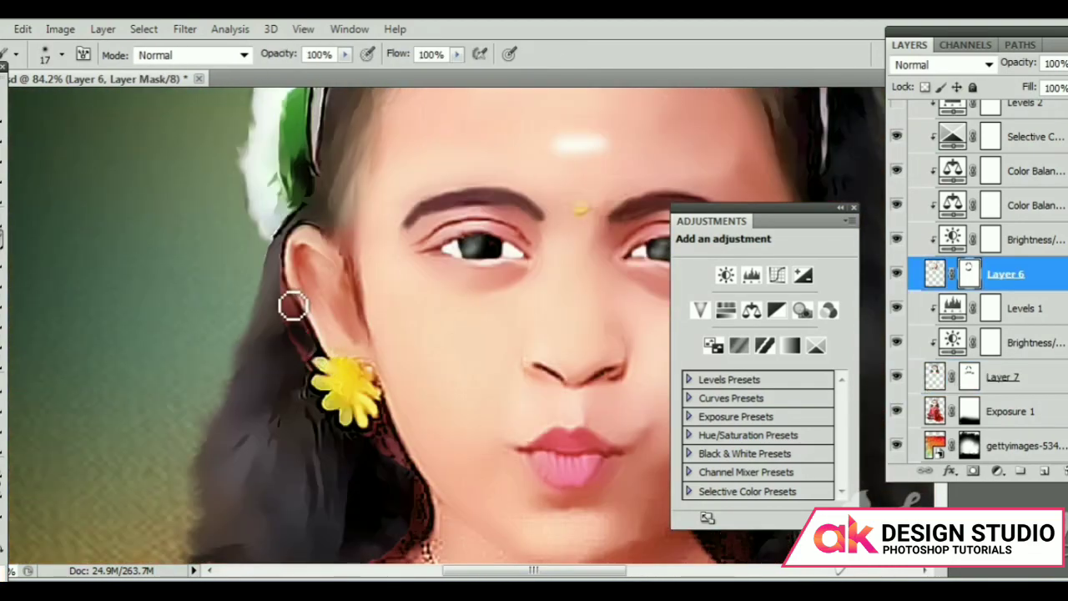
pyautogui.hotkey('ctrl', '-')
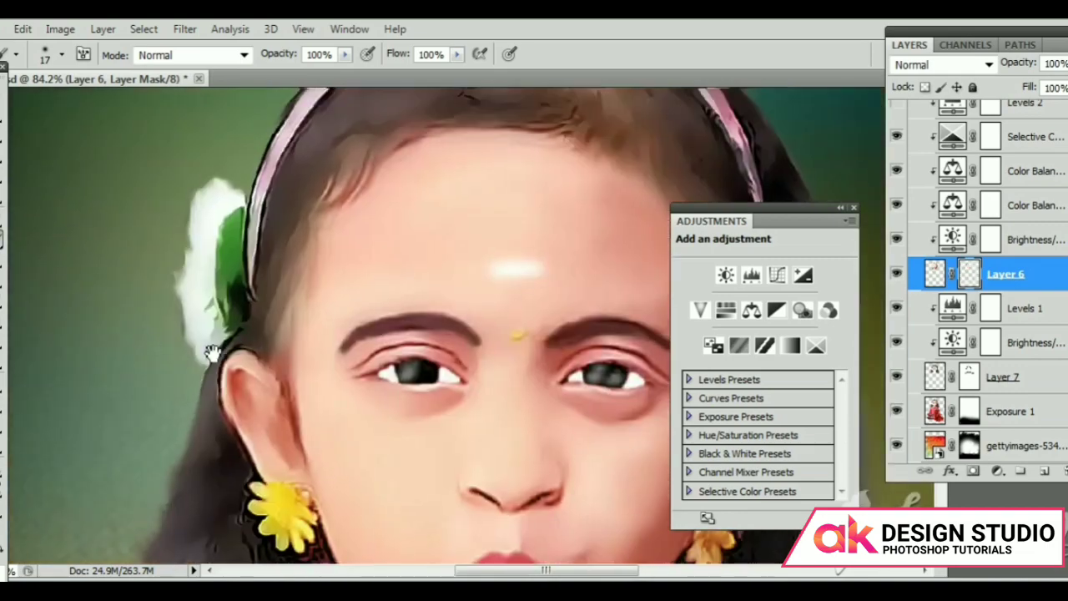
pyautogui.hotkey('ctrl', '-')
pyautogui.hotkey('ctrl', '-')
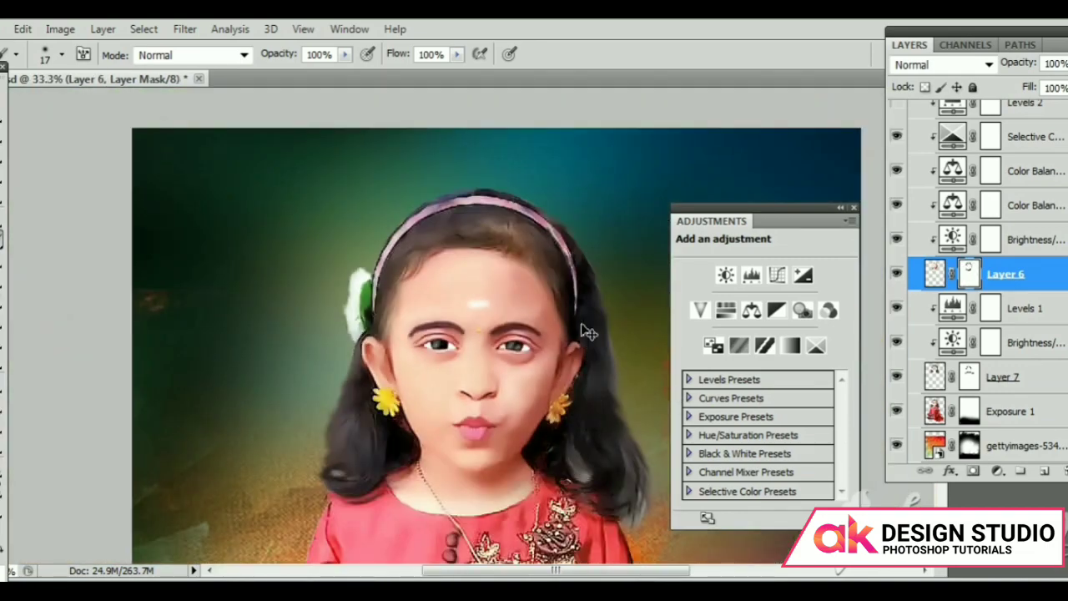
pyautogui.hotkey('ctrl', '-')
pyautogui.hotkey('ctrl', '-')
pyautogui.hotkey('ctrl', '-')
pyautogui.scroll(-2, 956, 392)
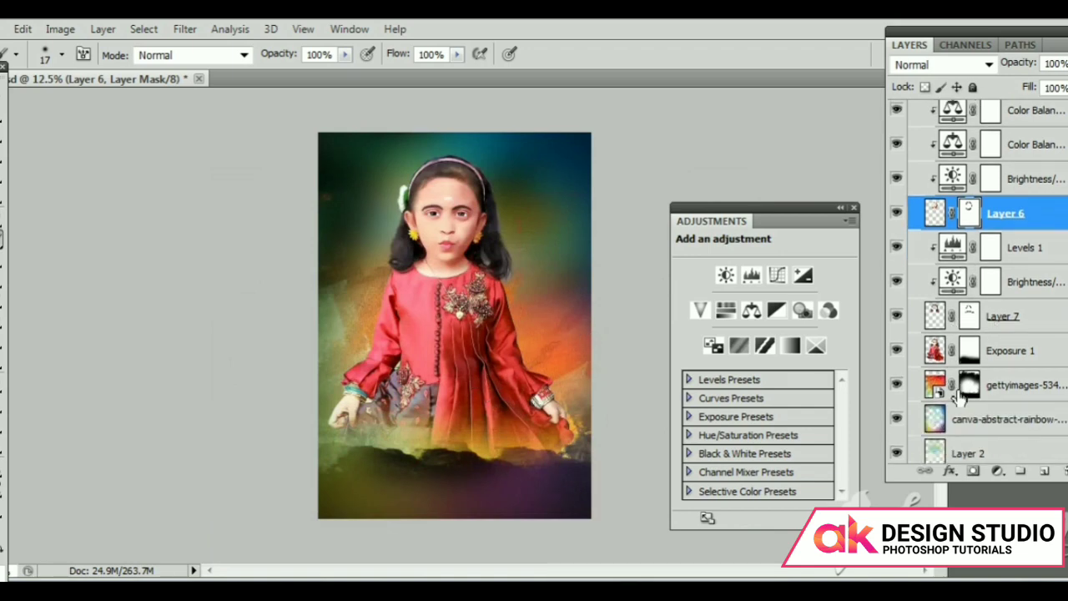
# Paint the gettyimages layer mask black along the bottom with a soft 813 px brush.
pyautogui.click(967, 385)
pyautogui.click(61, 55)
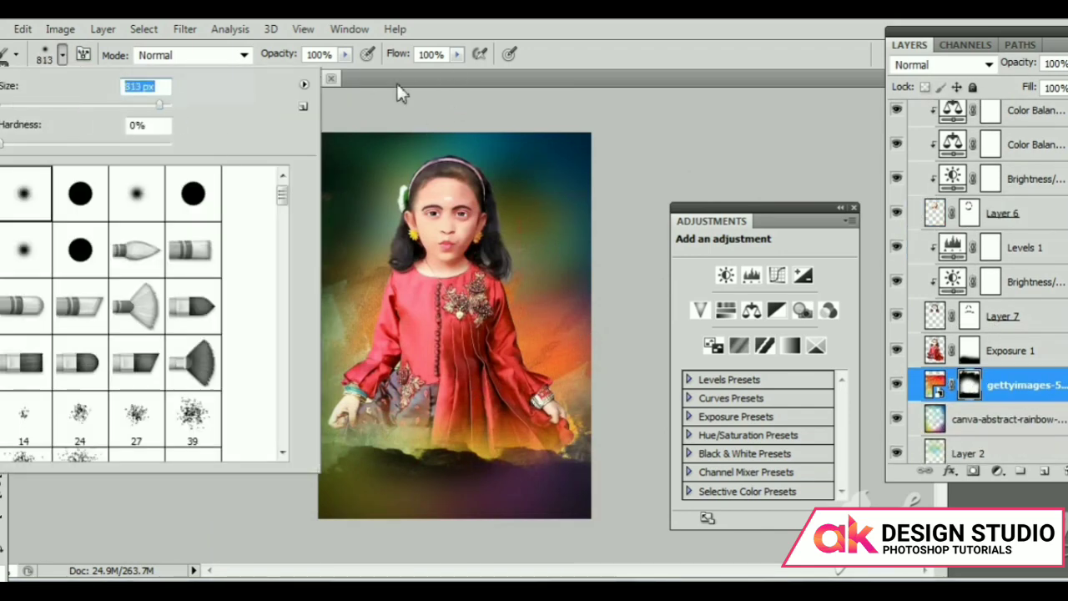
pyautogui.press('Return')
pyautogui.moveTo(369, 476)
pyautogui.mouseDown()
pyautogui.moveTo(511, 473)
pyautogui.moveTo(374, 476)
pyautogui.mouseUp()
pyautogui.press('v')
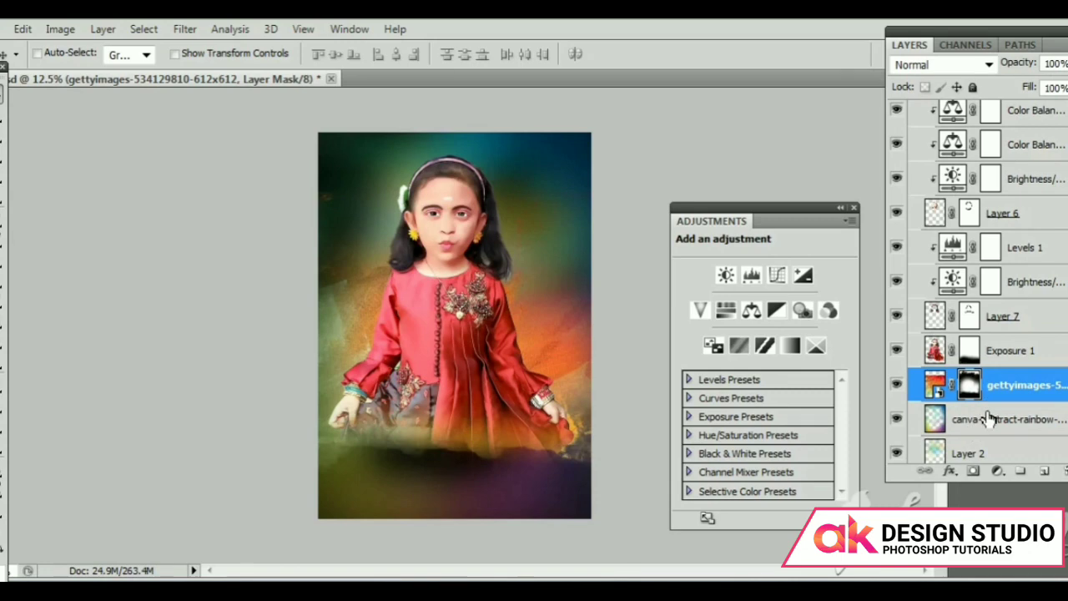
# Add a Color Balance adjustment shifting midtones to +59, -34, +2 toward red and magenta.
pyautogui.click(997, 471)
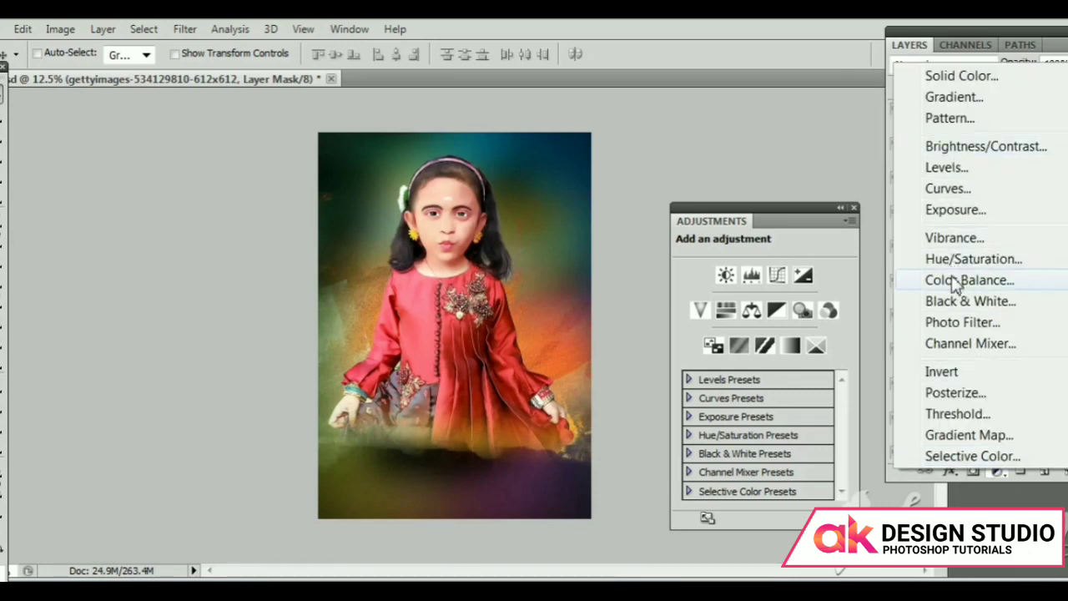
pyautogui.click(955, 284)
pyautogui.moveTo(744, 367); pyautogui.dragTo(778, 367)
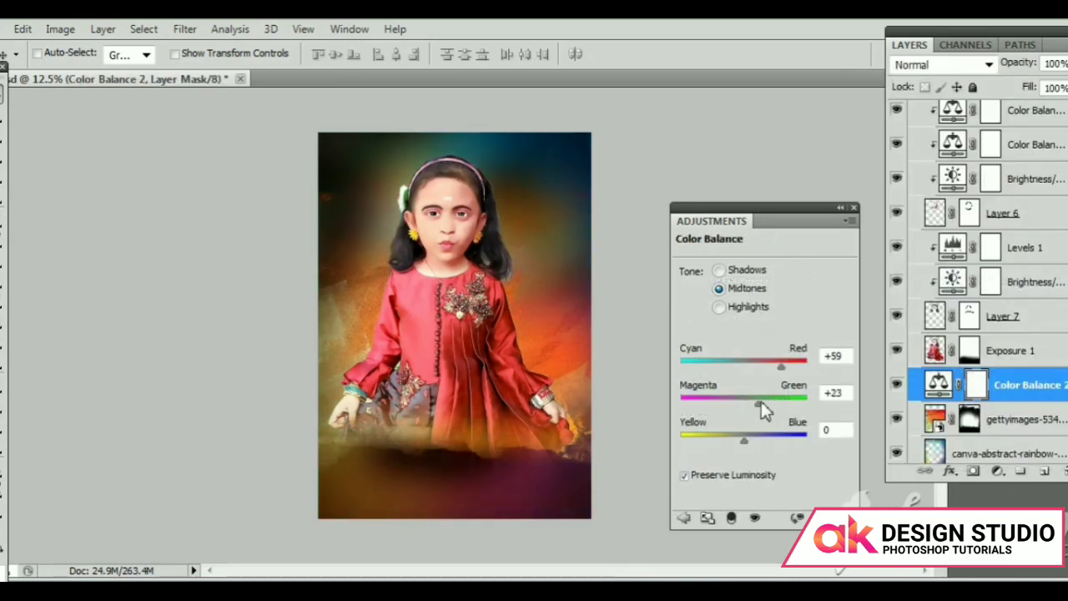
pyautogui.moveTo(761, 404)
pyautogui.mouseDown()
pyautogui.moveTo(722, 414)
pyautogui.moveTo(767, 443)
pyautogui.moveTo(747, 450)
pyautogui.mouseUp()
# Add Brightness/Contrast at -31 brightness and 12 contrast, then create a new empty layer.
pyautogui.click(997, 470)
pyautogui.click(951, 145)
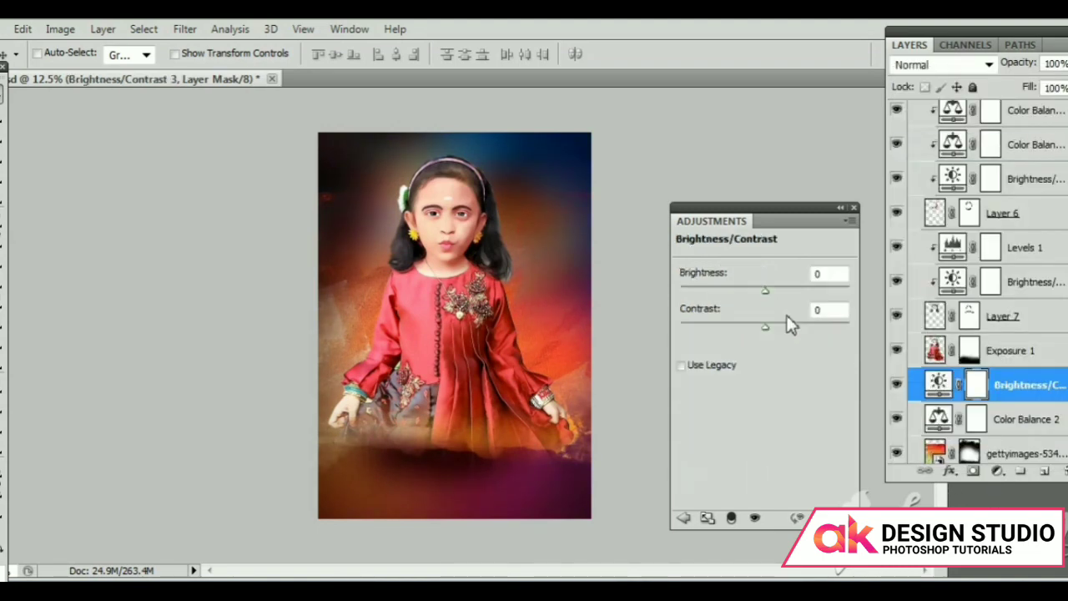
pyautogui.moveTo(761, 292)
pyautogui.mouseDown()
pyautogui.moveTo(747, 295)
pyautogui.moveTo(751, 332)
pyautogui.moveTo(773, 328)
pyautogui.mouseUp()
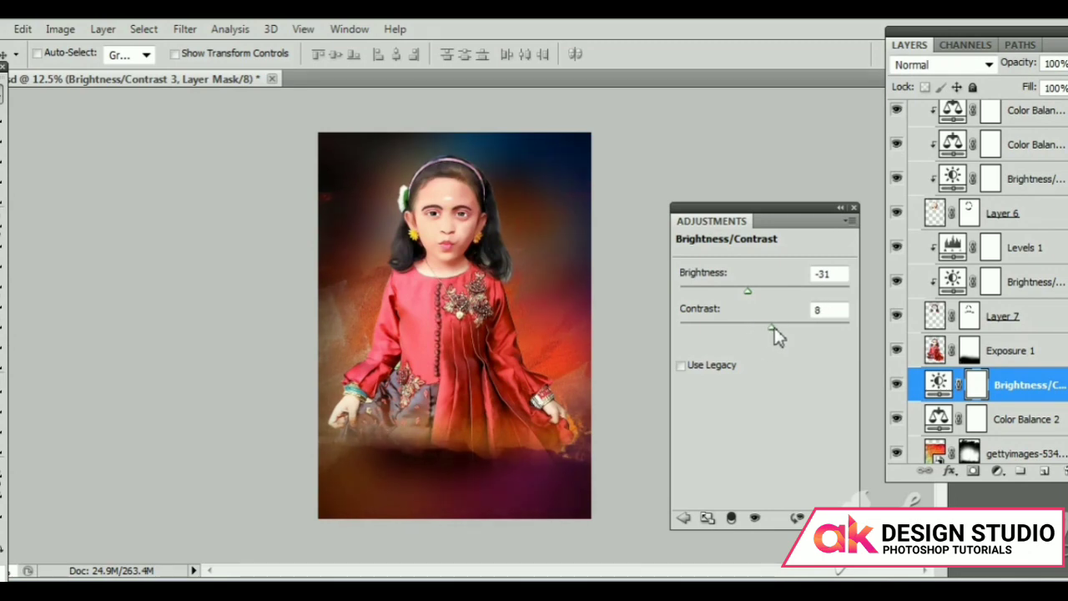
pyautogui.scroll(-1, 884, 421)
pyautogui.click(896, 433)
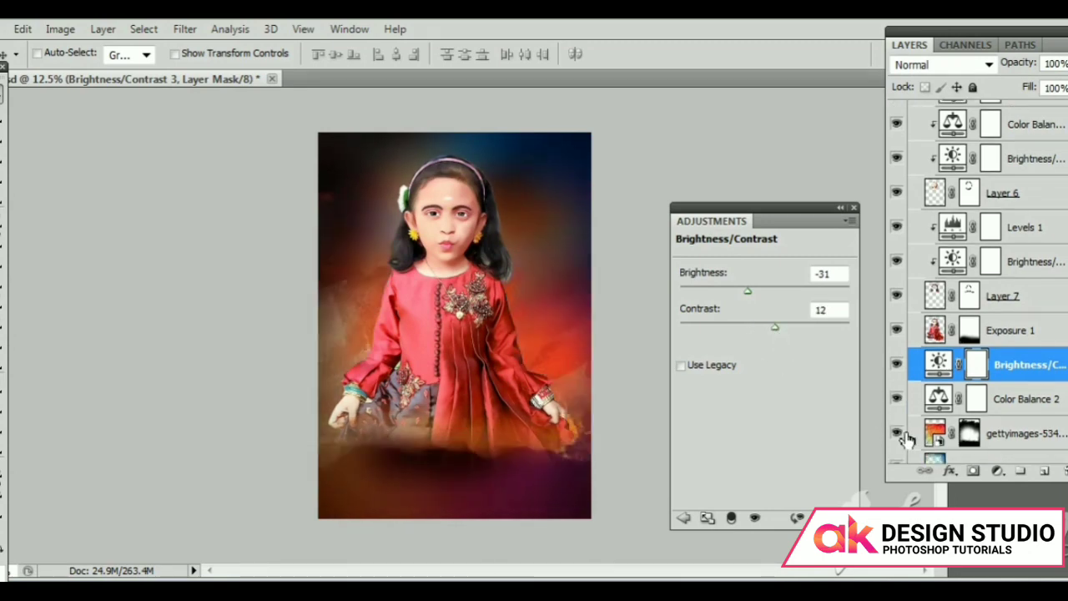
pyautogui.scroll(-1, 897, 434)
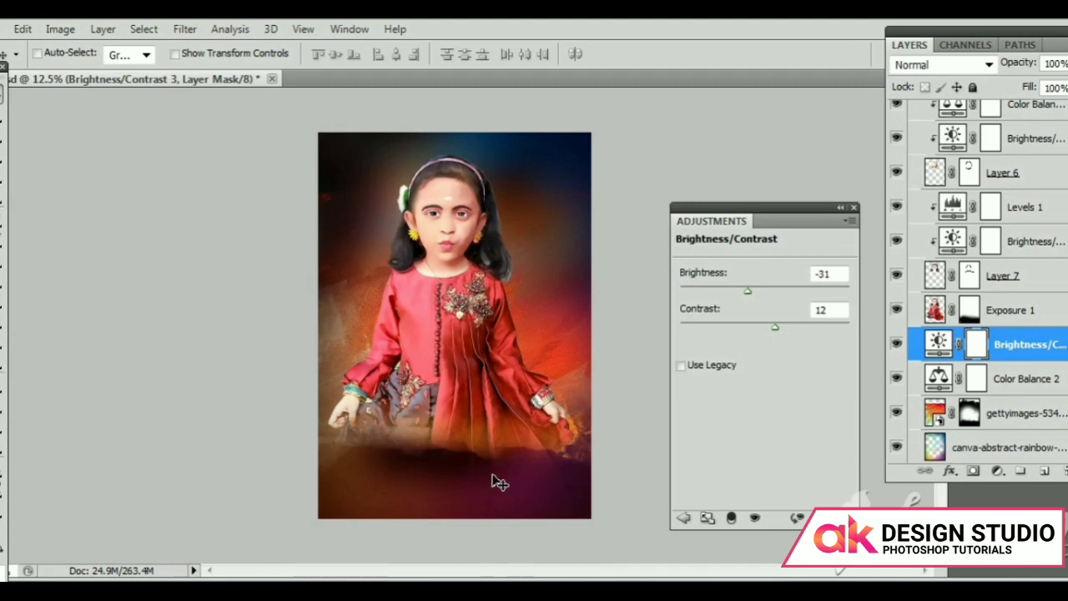
pyautogui.hotkey('ctrl', 'shift', 'alt', 'n')
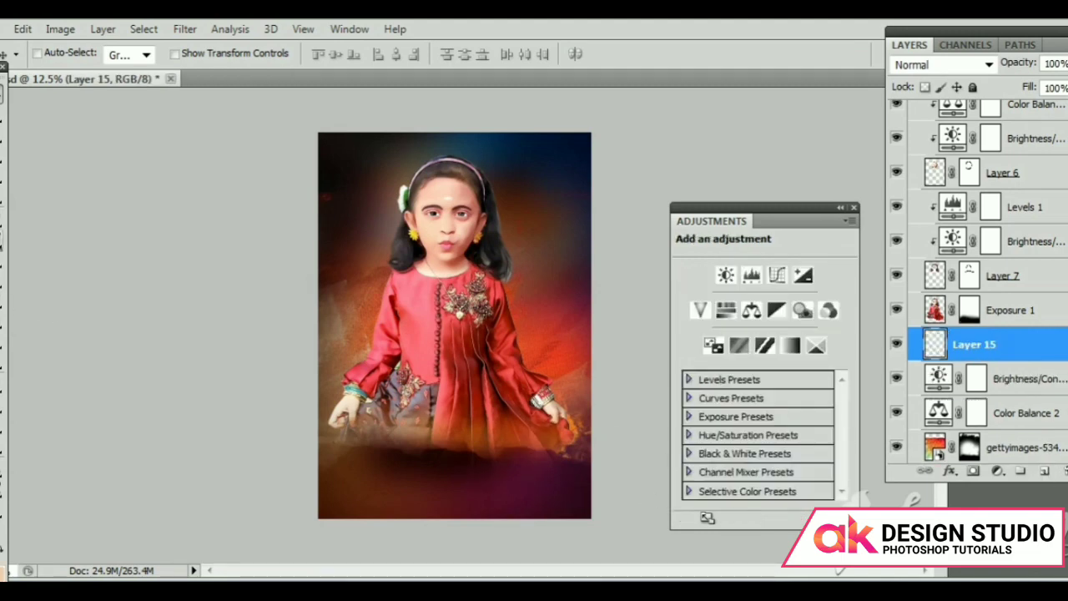
# Paint sampled orange across the bottom and stretch it up toward the chest with Free Transform.
pyautogui.press('i')
pyautogui.press('b')
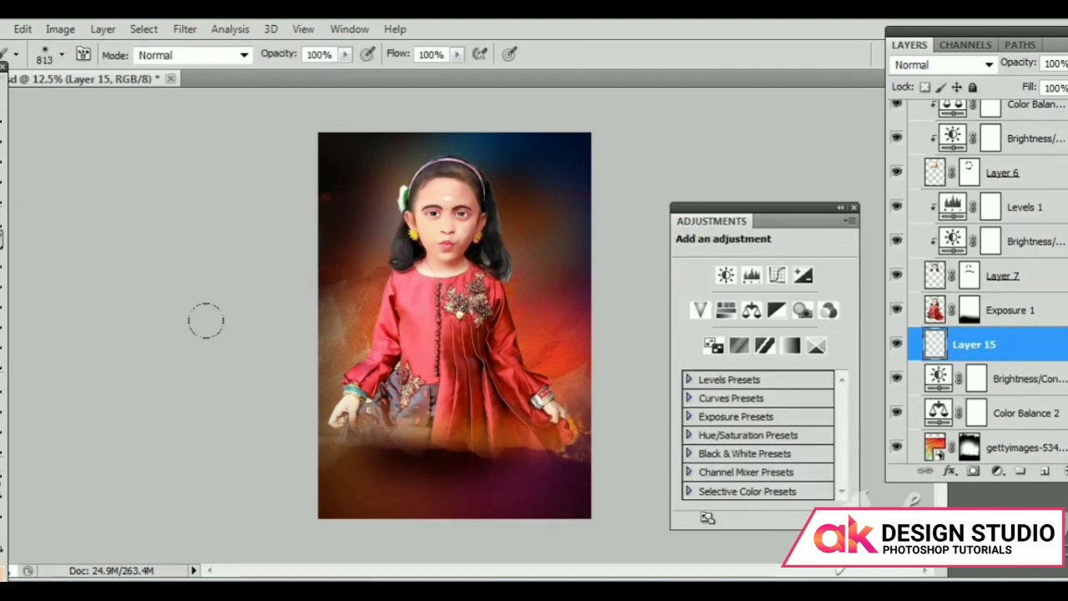
pyautogui.moveTo(324, 472); pyautogui.dragTo(474, 442)
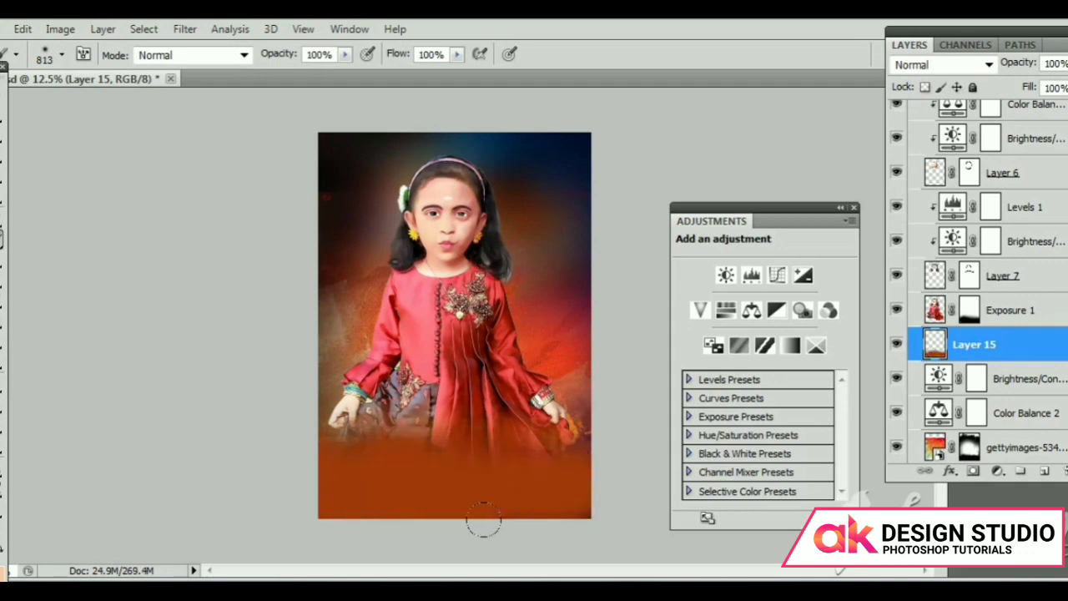
pyautogui.press('v')
pyautogui.click(23, 29)
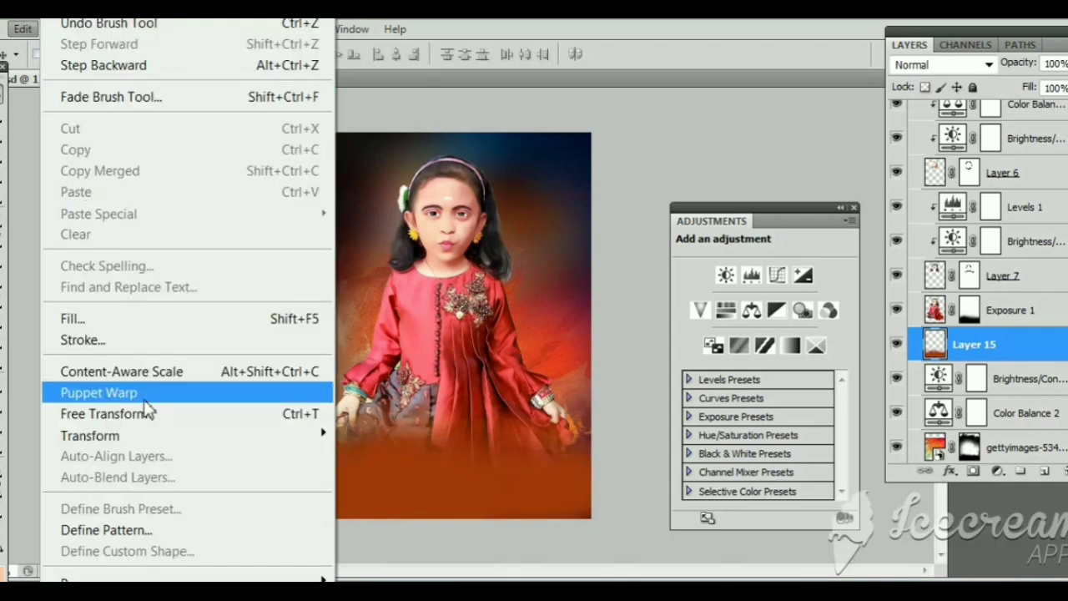
pyautogui.click(92, 413)
pyautogui.moveTo(455, 371); pyautogui.dragTo(457, 265)
pyautogui.press('Return')
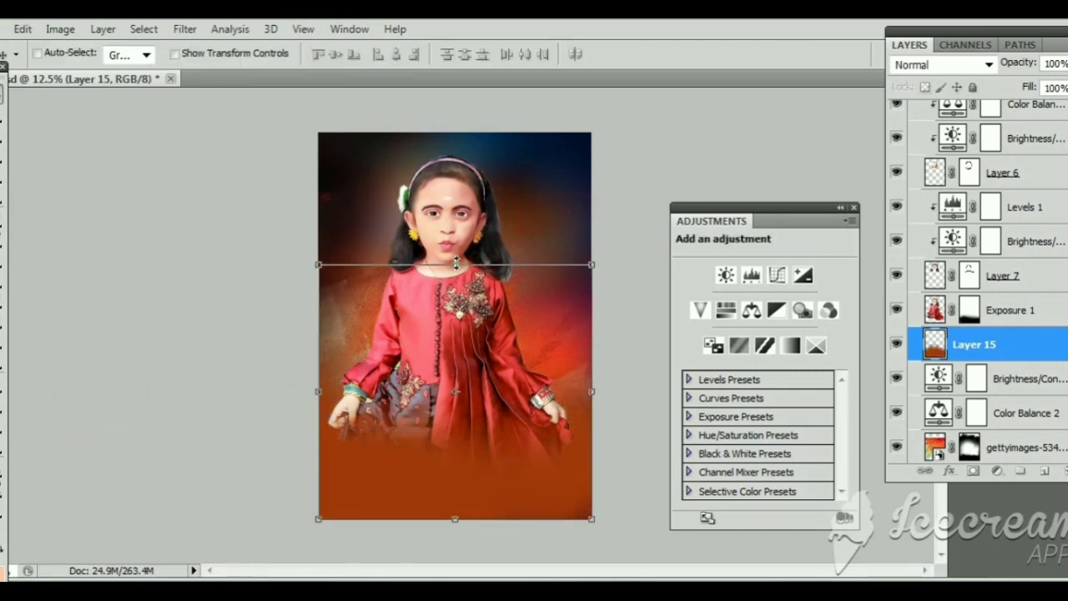
# Move Layer 15 higher in the stack and erase orange from the lower dress, undoing trial erases.
pyautogui.moveTo(967, 345)
pyautogui.mouseDown()
pyautogui.moveTo(960, 124)
pyautogui.moveTo(960, 168)
pyautogui.mouseUp()
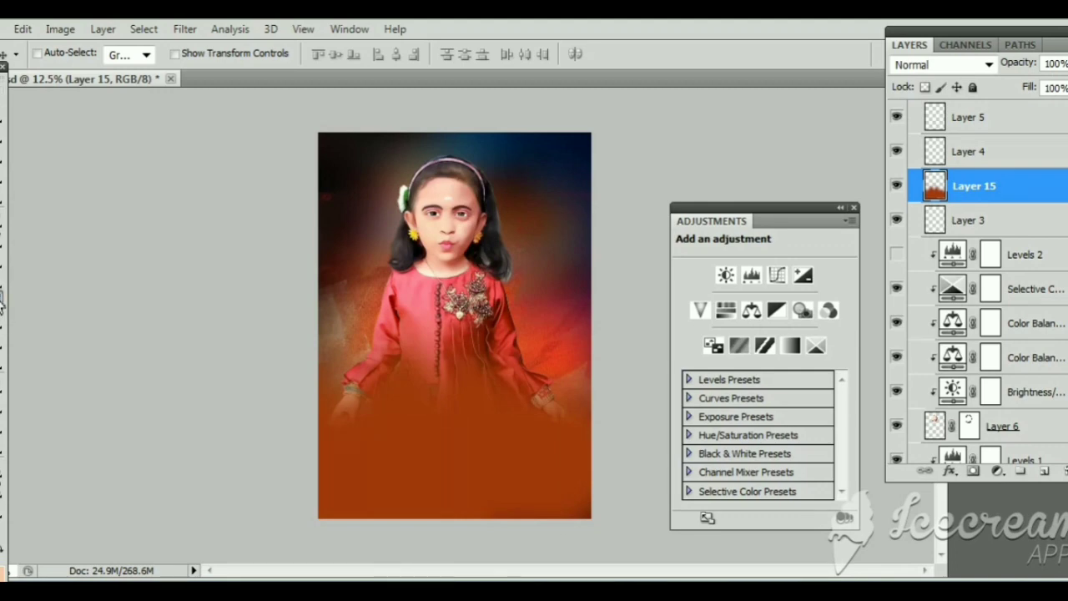
pyautogui.press('e')
pyautogui.click(421, 461)
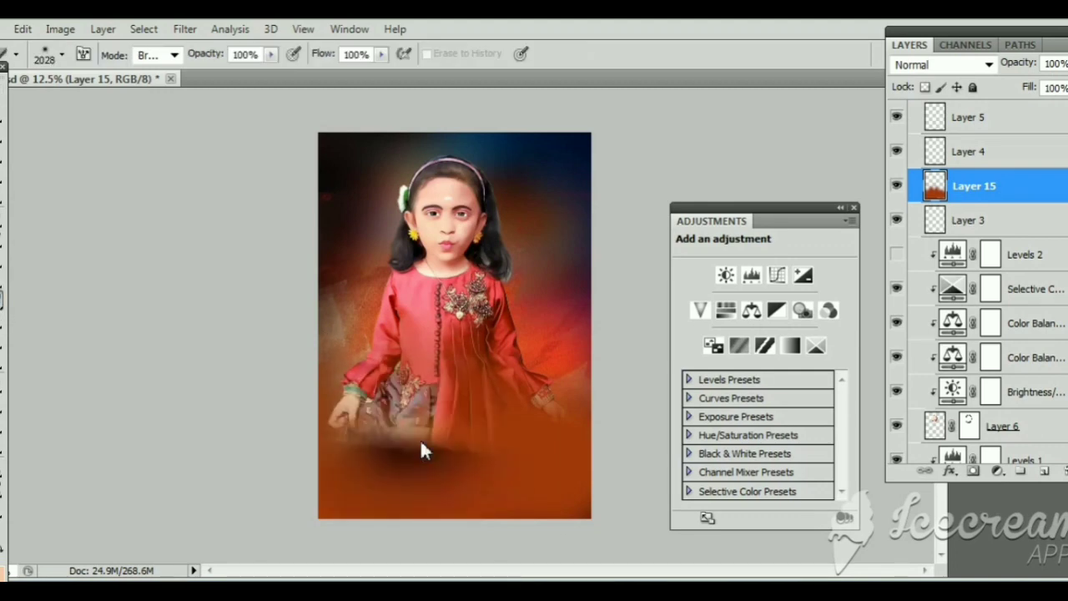
pyautogui.click(23, 29)
pyautogui.click(80, 67)
pyautogui.click(22, 29)
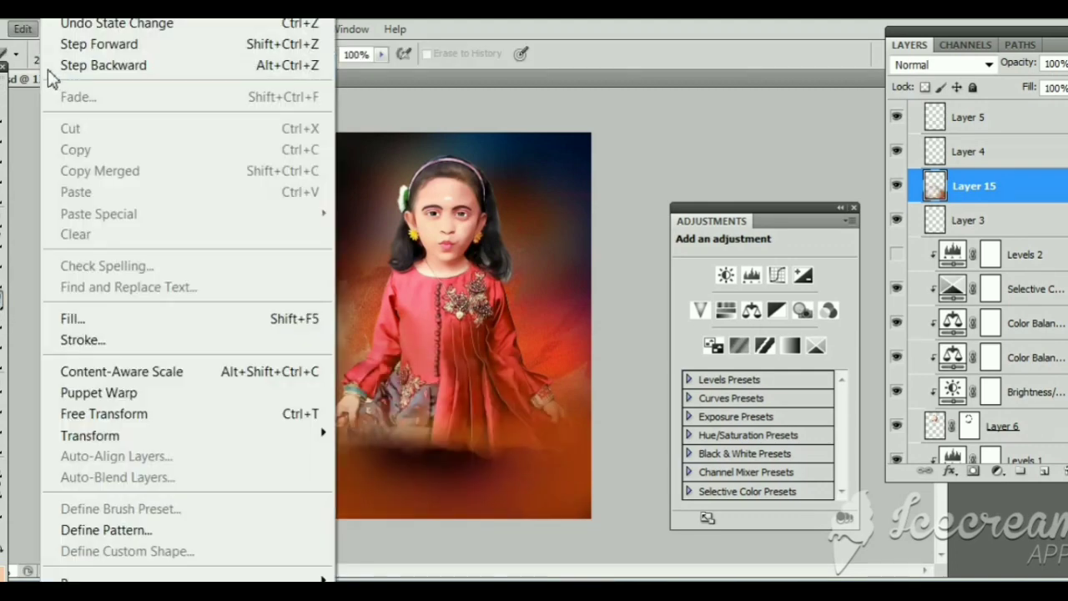
pyautogui.click(83, 65)
pyautogui.hotkey('ctrl', 'shift', 'z')
pyautogui.hotkey('ctrl', 'shift', 'z')
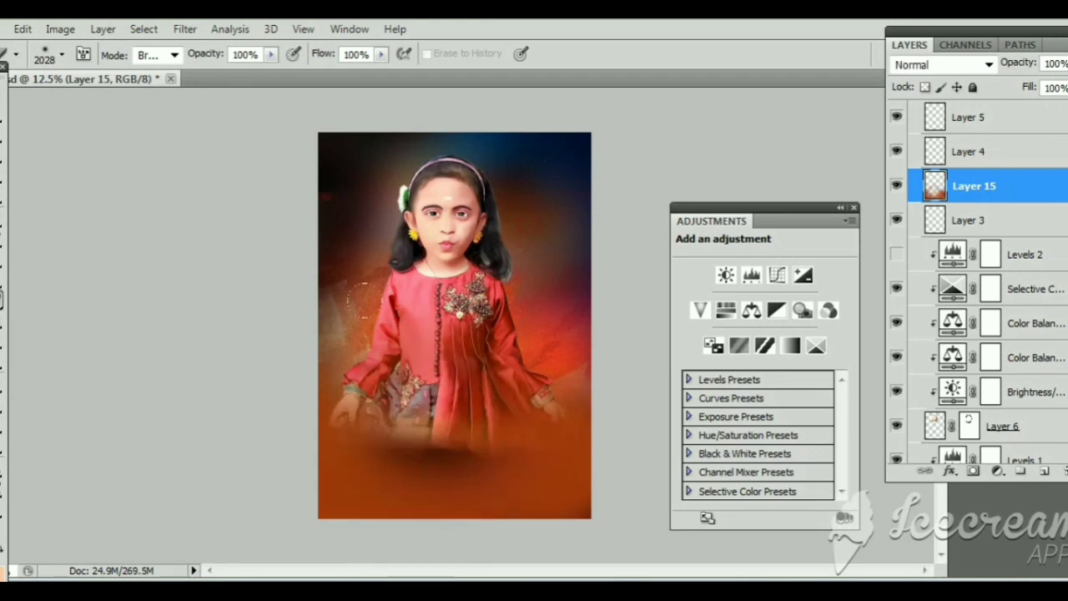
pyautogui.click(22, 28)
pyautogui.click(84, 65)
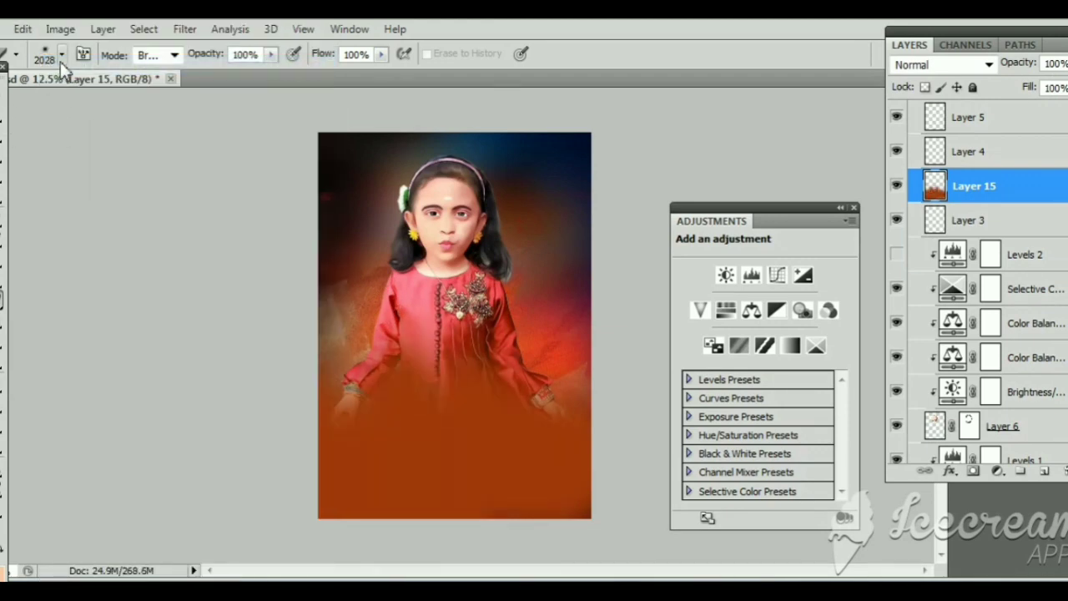
pyautogui.moveTo(144, 105); pyautogui.dragTo(139, 105)
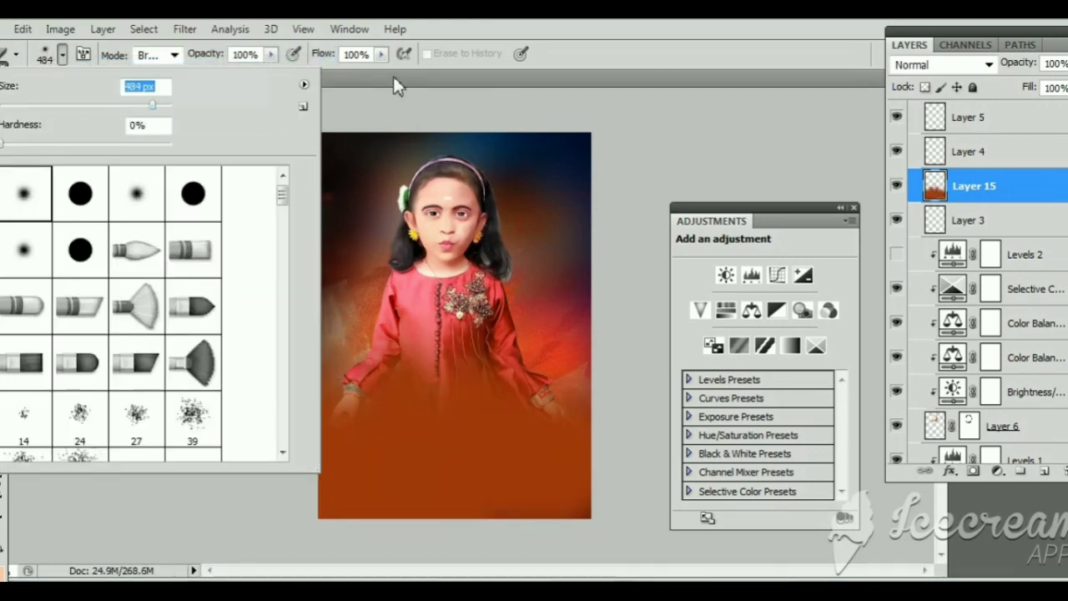
# Erase orange off the dress pleats, right hand and hem, then set opacity to 57%.
pyautogui.moveTo(350, 367)
pyautogui.mouseDown()
pyautogui.moveTo(350, 400)
pyautogui.moveTo(393, 376)
pyautogui.moveTo(467, 388)
pyautogui.moveTo(384, 342)
pyautogui.mouseUp()
pyautogui.click(61, 55)
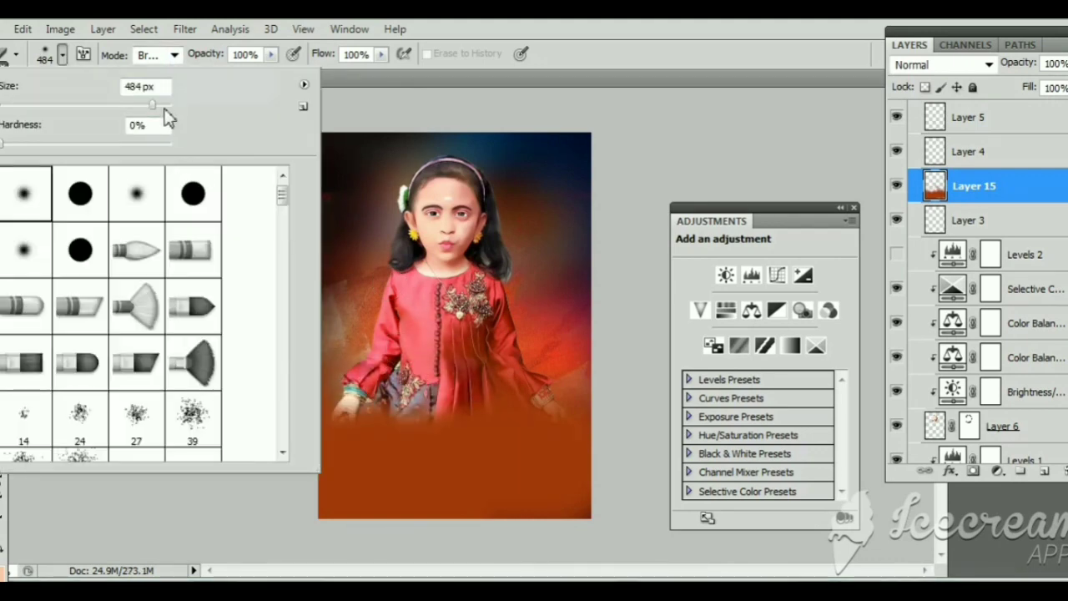
pyautogui.click(348, 90)
pyautogui.moveTo(463, 339)
pyautogui.mouseDown()
pyautogui.moveTo(484, 313)
pyautogui.moveTo(540, 351)
pyautogui.moveTo(530, 337)
pyautogui.mouseUp()
pyautogui.moveTo(388, 375)
pyautogui.mouseDown()
pyautogui.moveTo(438, 422)
pyautogui.moveTo(330, 384)
pyautogui.mouseUp()
pyautogui.moveTo(433, 422); pyautogui.dragTo(524, 340)
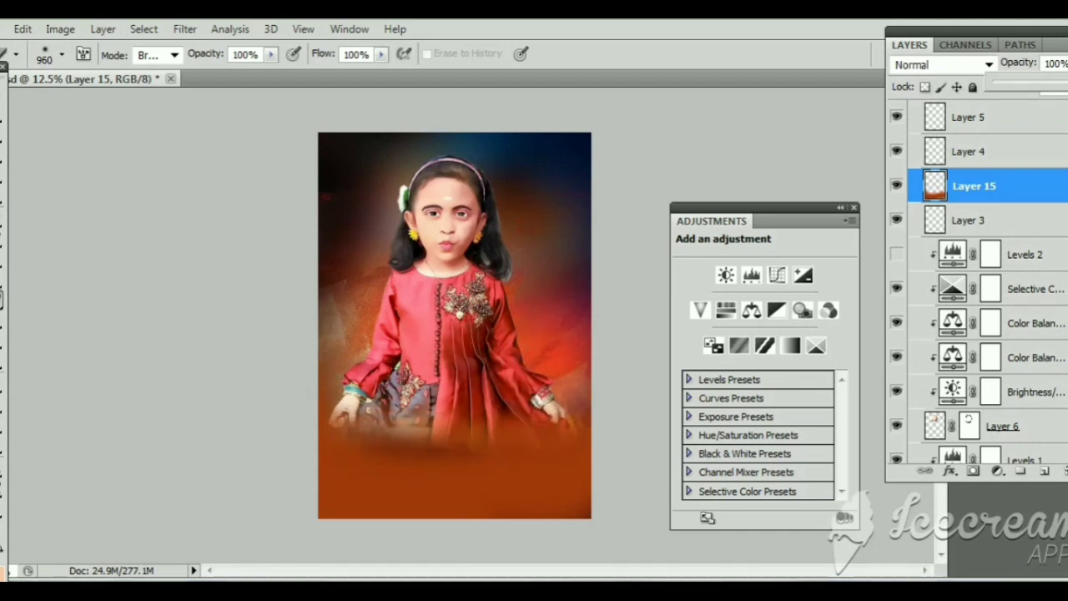
pyautogui.moveTo(1056, 92); pyautogui.dragTo(1050, 96)
# Collapse Group 1 and toggle the composite off and on to compare with the original photo.
pyautogui.press('v')
pyautogui.scroll(3, 976, 292)
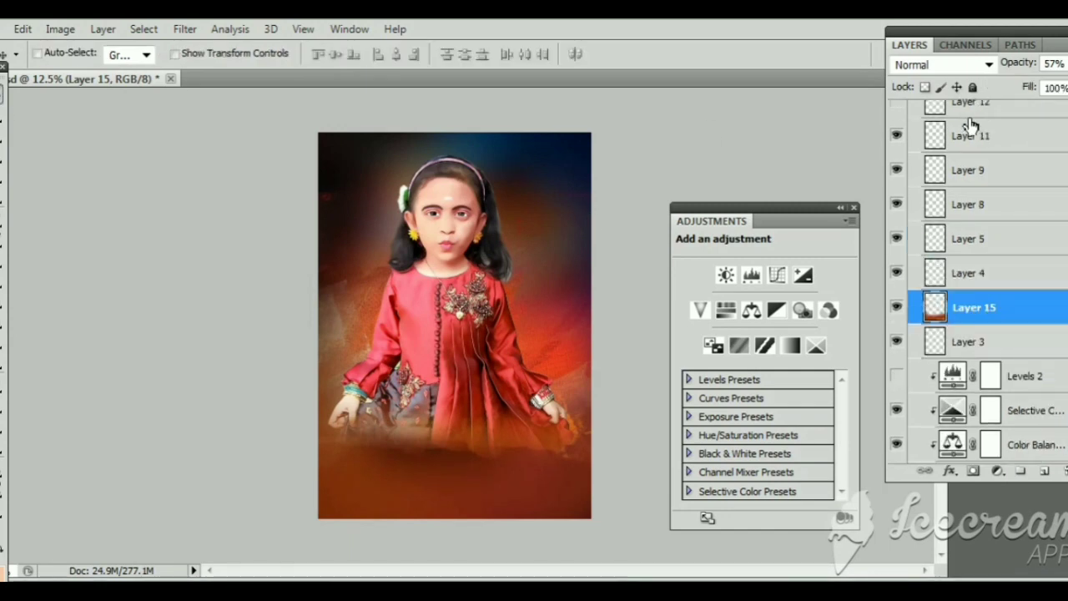
pyautogui.scroll(3, 976, 250)
pyautogui.click(932, 110)
pyautogui.keyDown('alt'); pyautogui.click(896, 138); pyautogui.keyUp('alt')
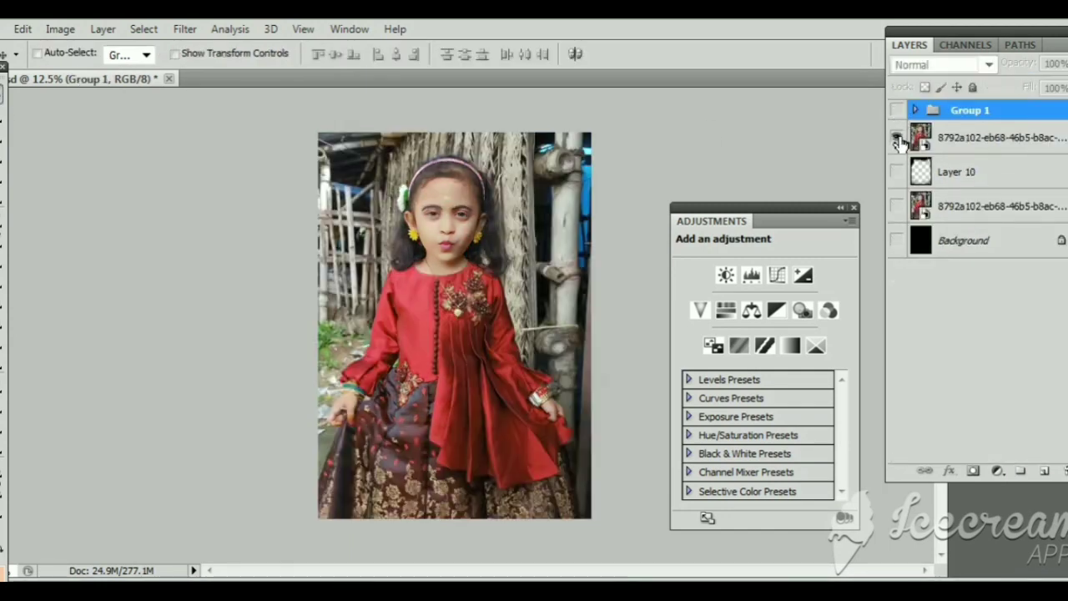
pyautogui.keyDown('alt'); pyautogui.click(896, 138); pyautogui.keyUp('alt')
pyautogui.keyDown('alt'); pyautogui.click(896, 138); pyautogui.keyUp('alt')
pyautogui.keyDown('alt'); pyautogui.click(896, 138); pyautogui.keyUp('alt')
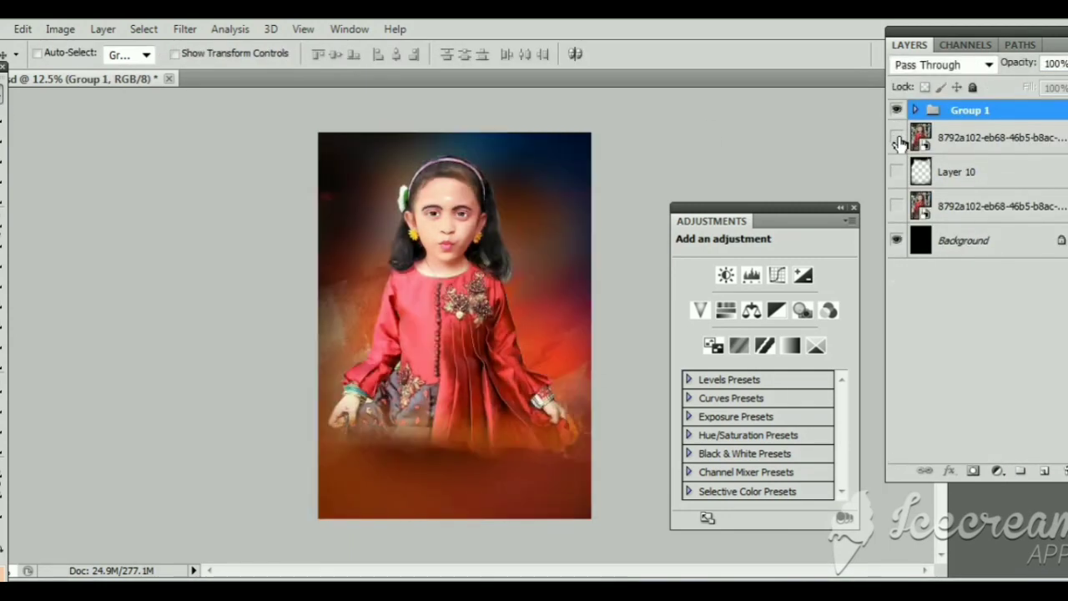
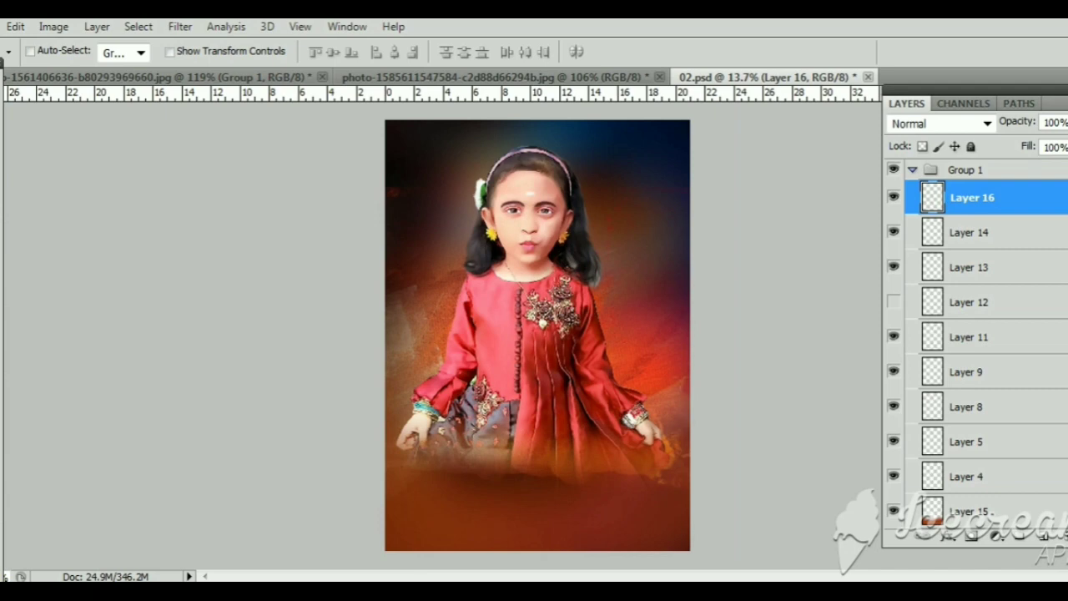
# Set the foreground colour to magenta (H 299) and the soft brush to 380 px.
pyautogui.press('i')
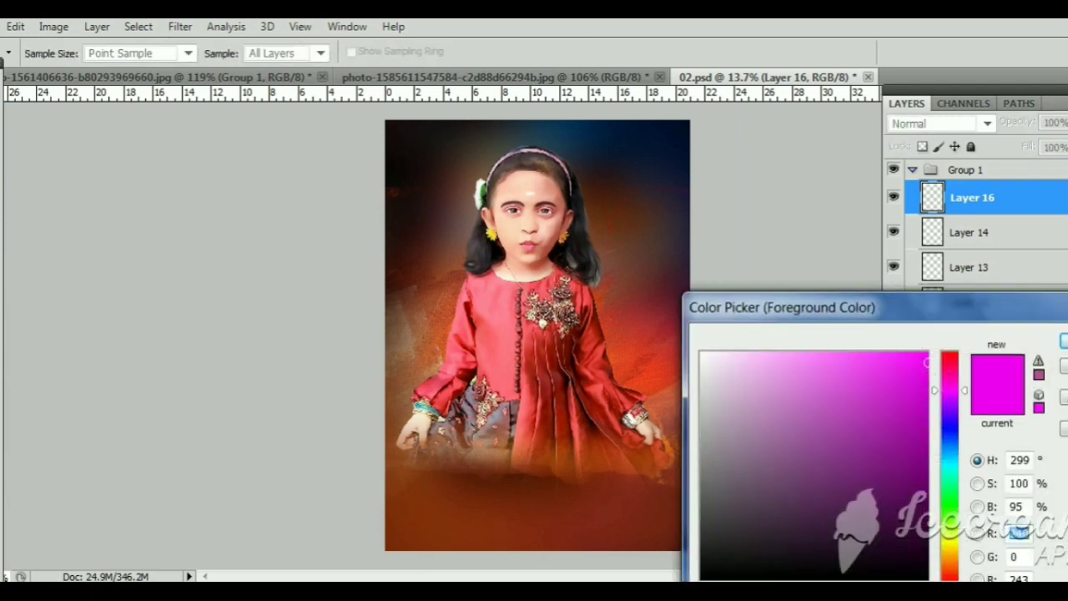
pyautogui.click(1062, 342)
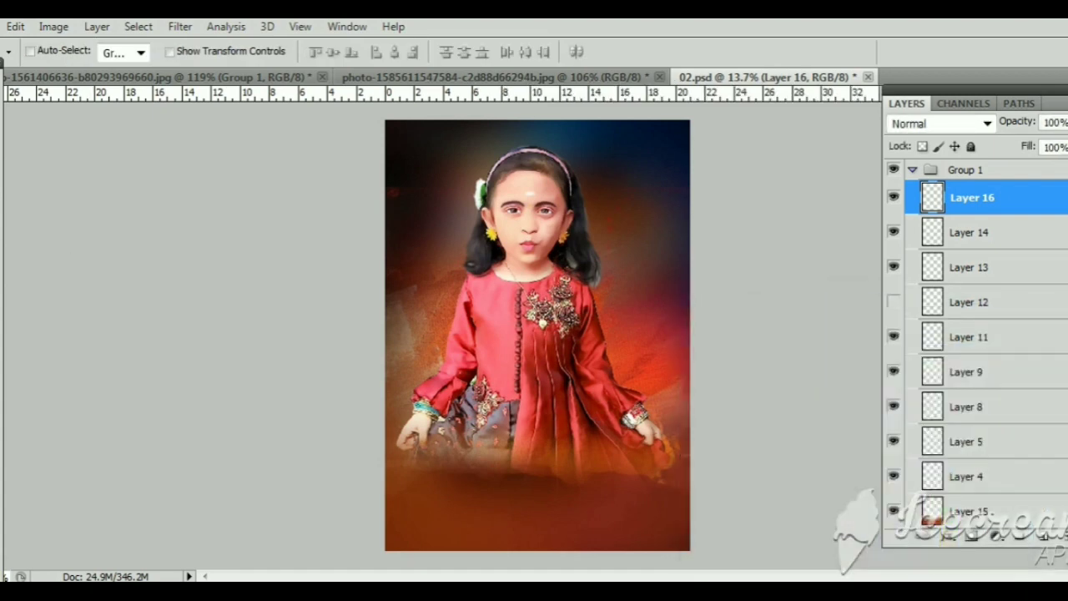
pyautogui.press('b')
pyautogui.click(54, 53)
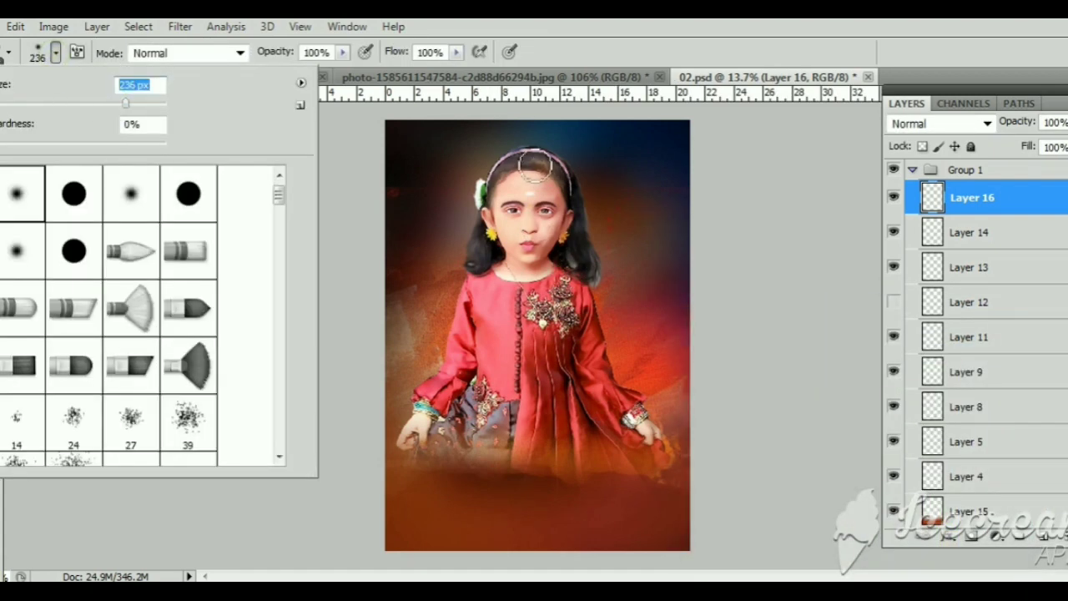
pyautogui.moveTo(118, 104); pyautogui.dragTo(138, 108)
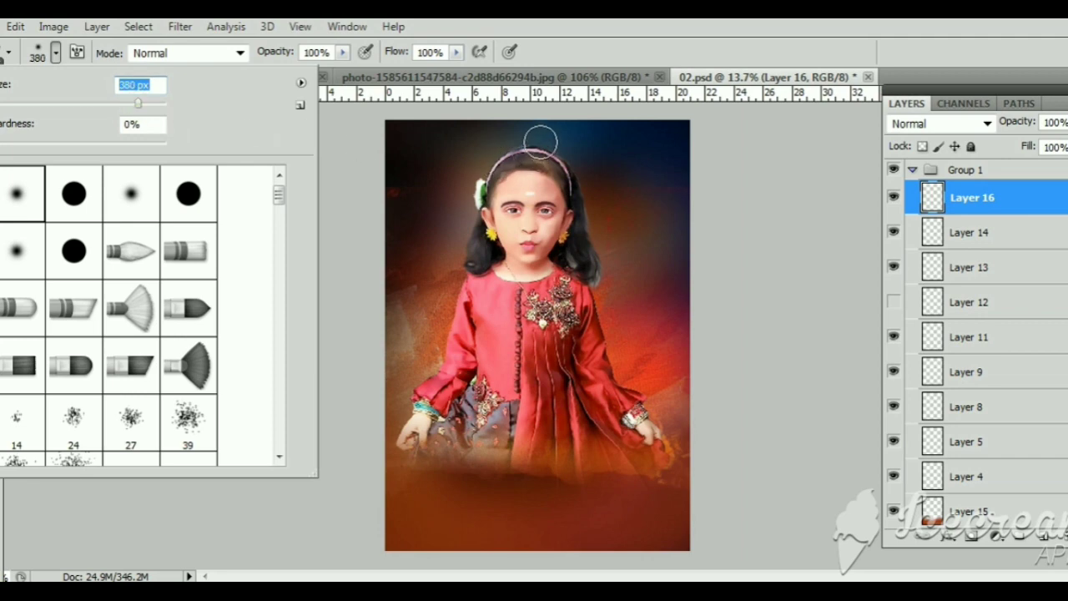
pyautogui.click(703, 86)
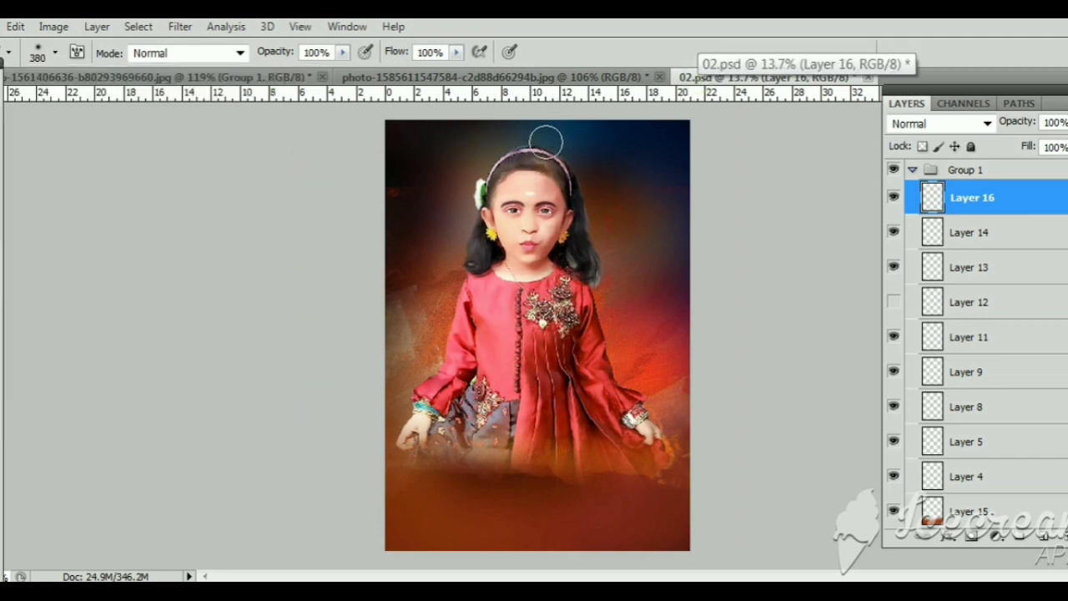
# Paint magenta on Layer 16 above the head, down to ear level and beside the chin and neck.
pyautogui.moveTo(566, 149); pyautogui.dragTo(576, 171)
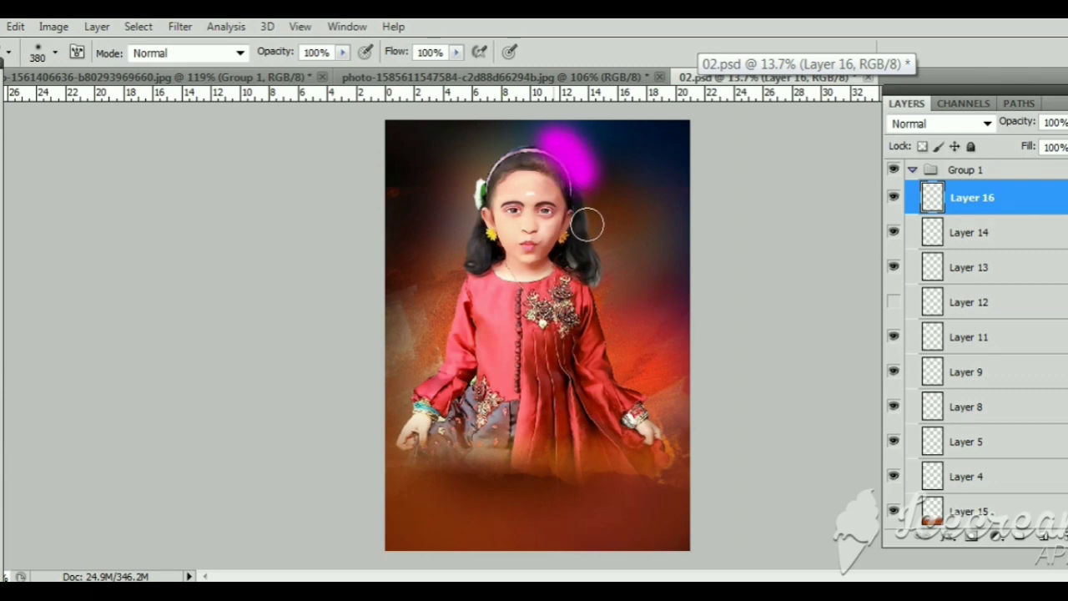
pyautogui.moveTo(569, 150); pyautogui.dragTo(608, 282)
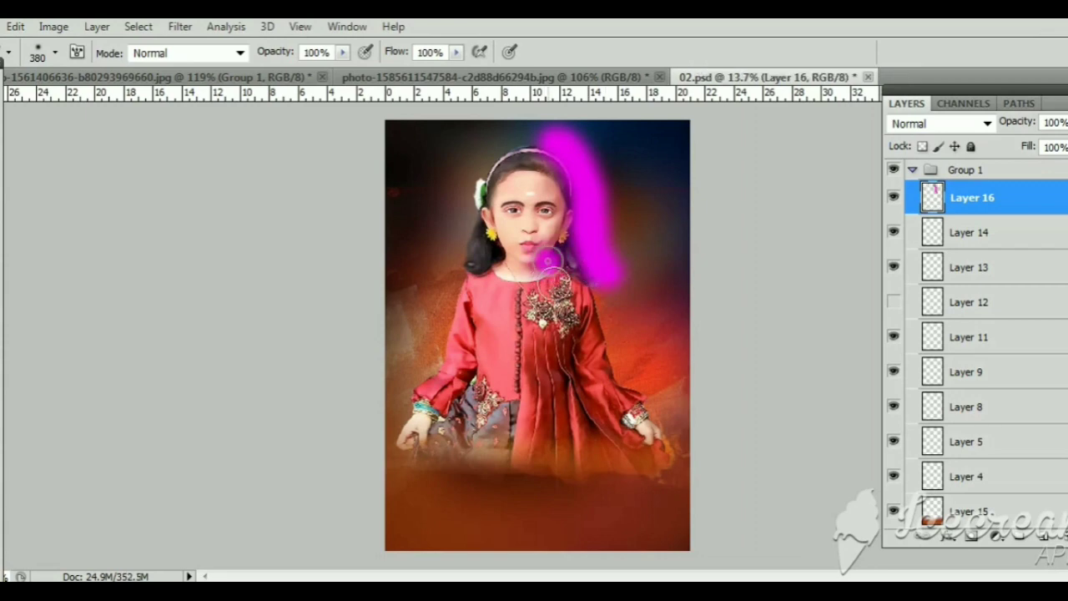
pyautogui.moveTo(564, 248); pyautogui.dragTo(544, 250)
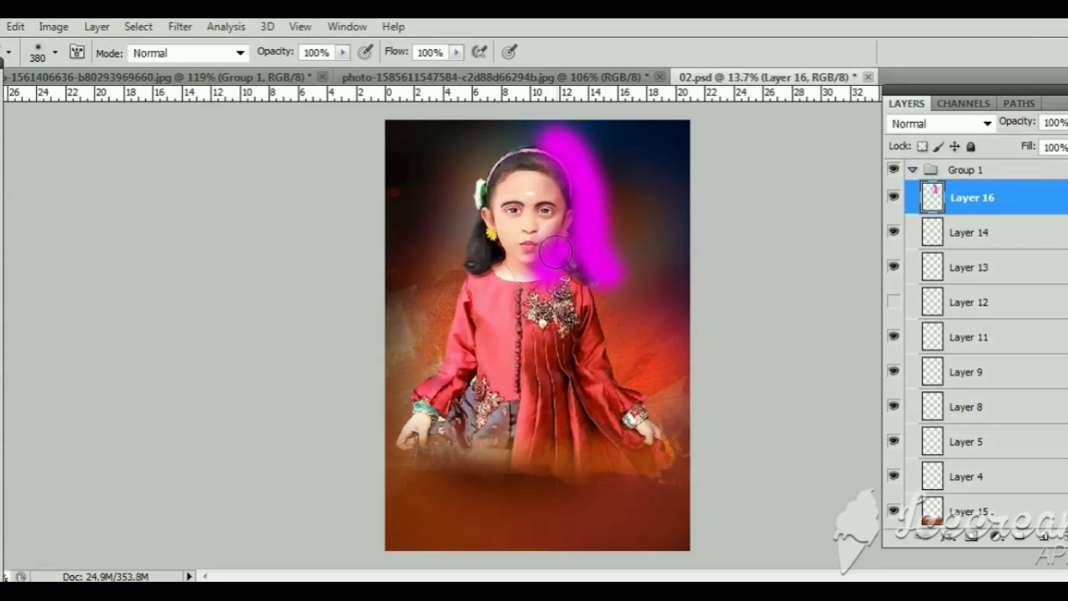
# Try Layer 16 blend modes from Color through Saturation to Linear Dodge (Add).
pyautogui.click(927, 123)
pyautogui.click(928, 533)
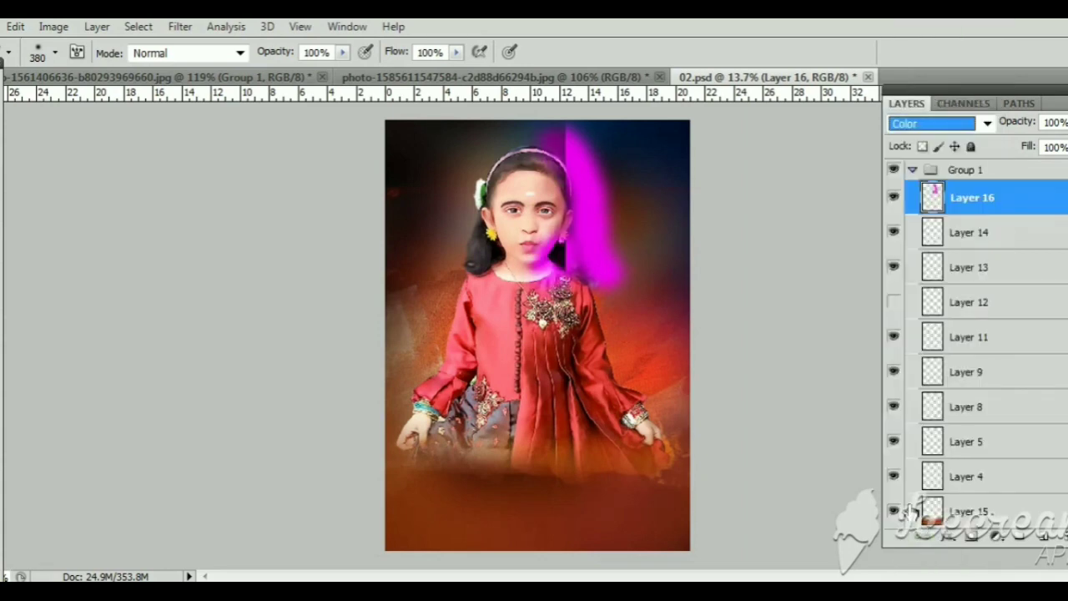
pyautogui.press('Up')
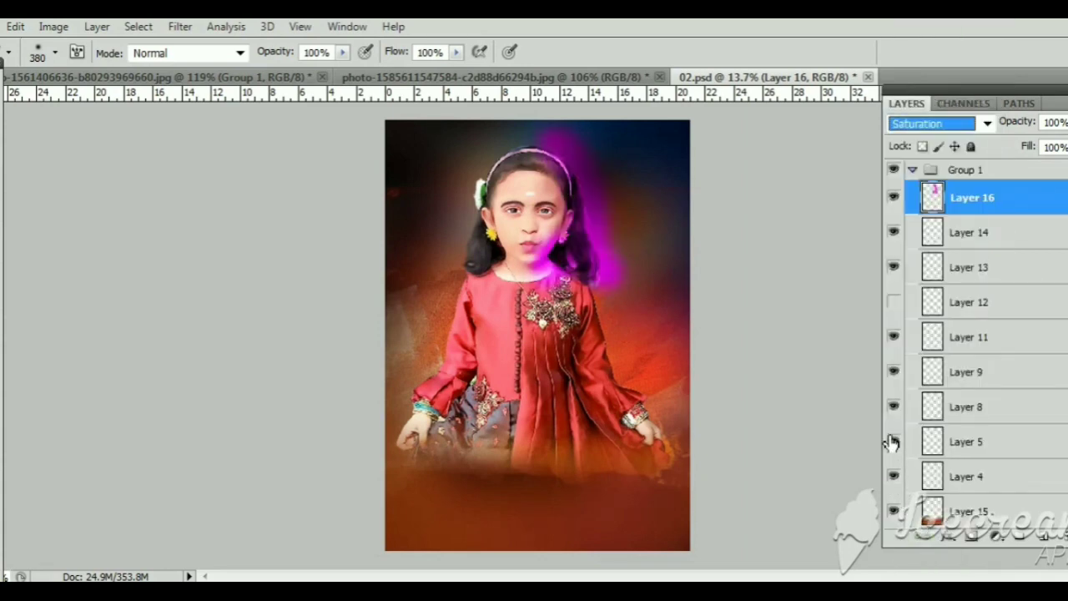
pyautogui.press('Up')
pyautogui.press('Up')
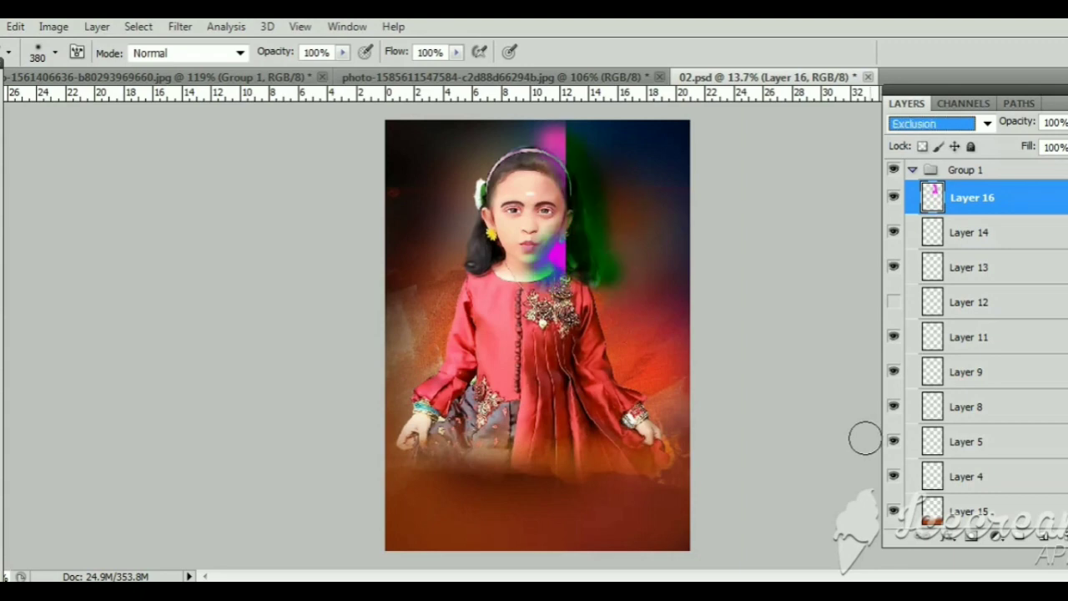
pyautogui.press('Up')
pyautogui.press('Up')
pyautogui.press('Up')
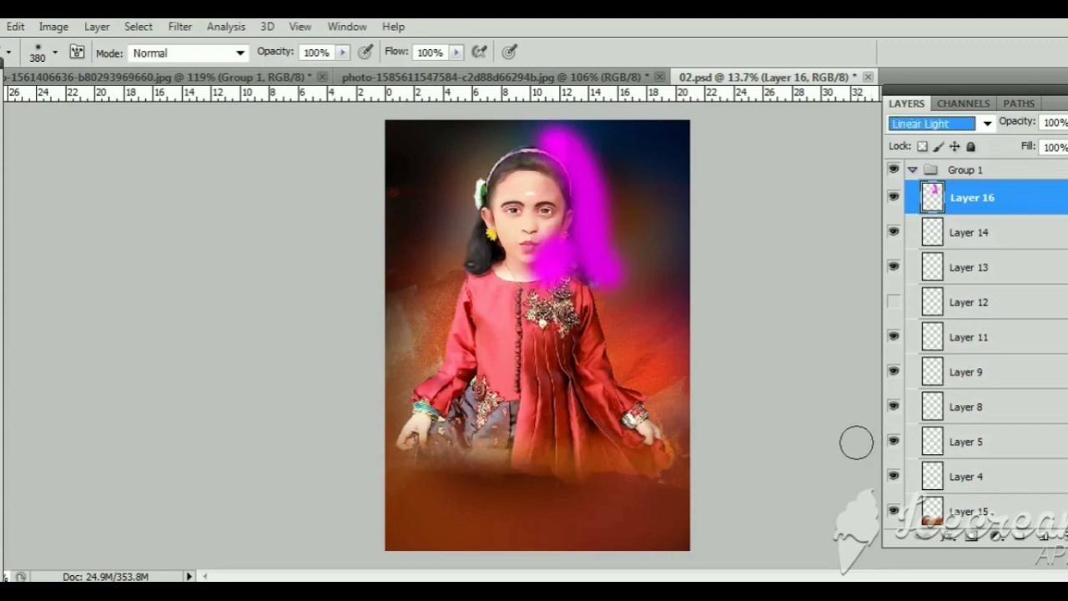
pyautogui.press('Up')
pyautogui.press('Up')
pyautogui.press('Up')
pyautogui.press('Up')
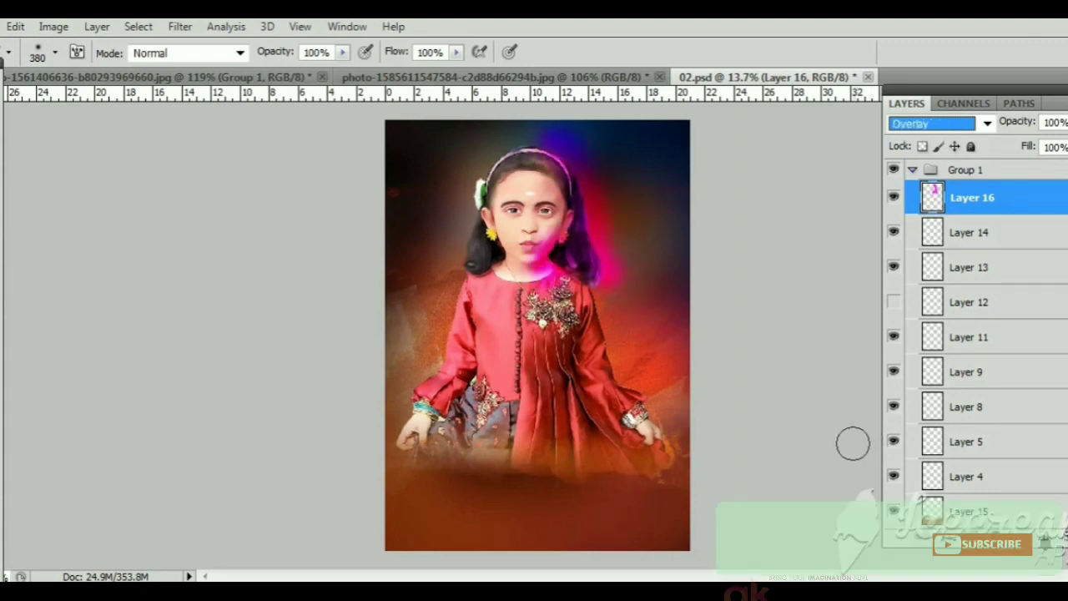
pyautogui.press('Down')
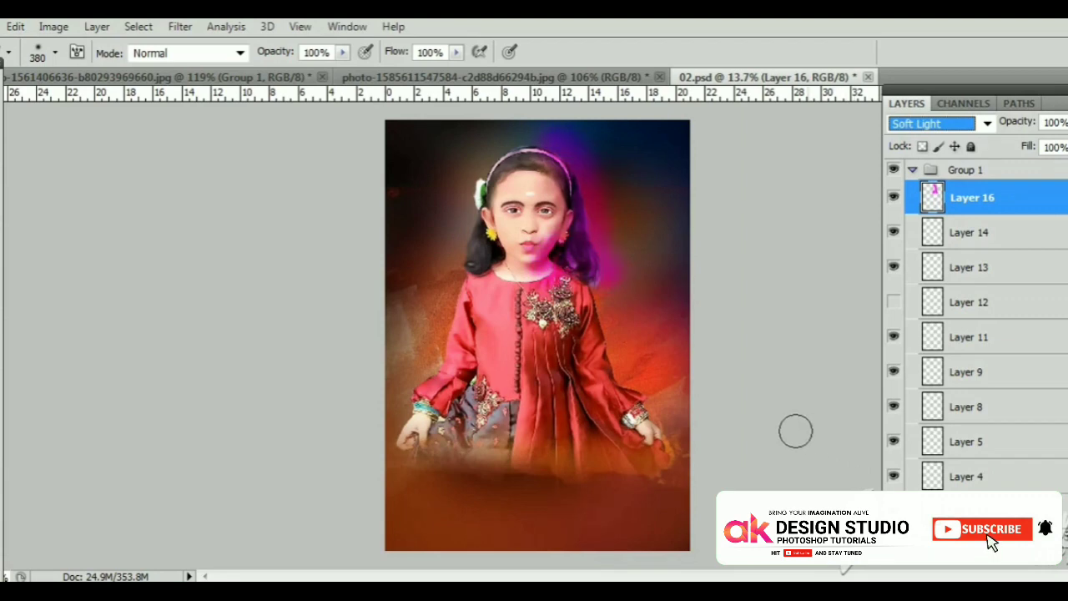
pyautogui.press('v')
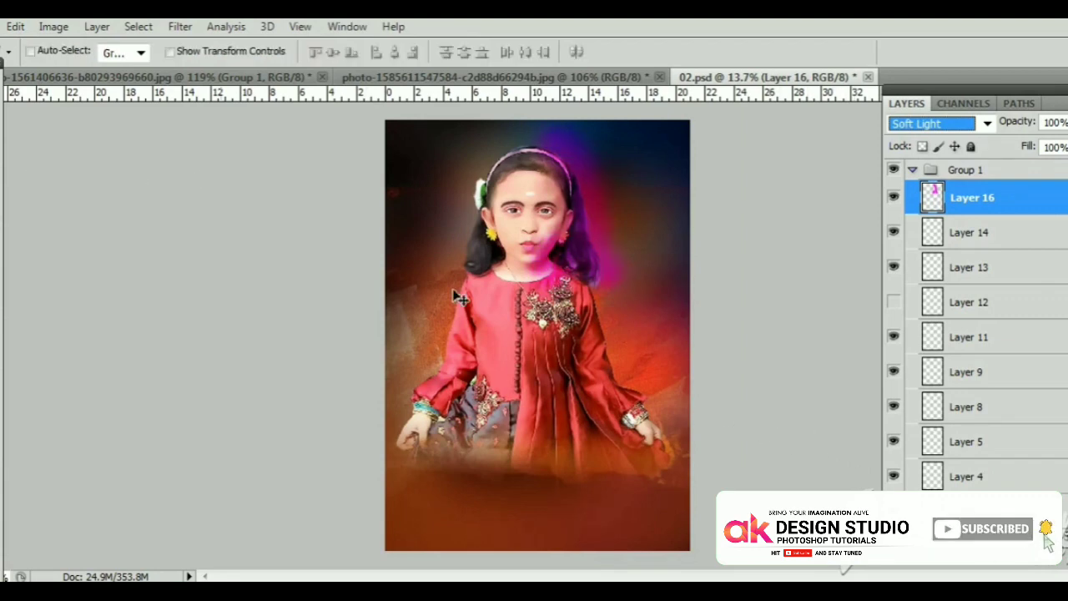
pyautogui.press('Up')
pyautogui.press('Up')
pyautogui.press('Up')
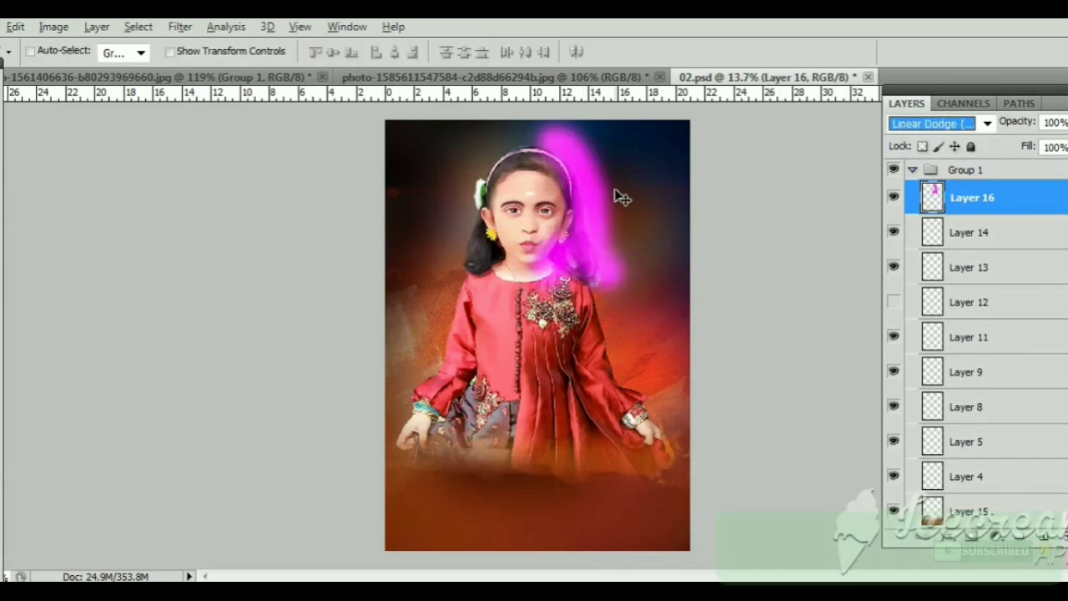
pyautogui.press('Return')
pyautogui.scroll(1, 601, 188)
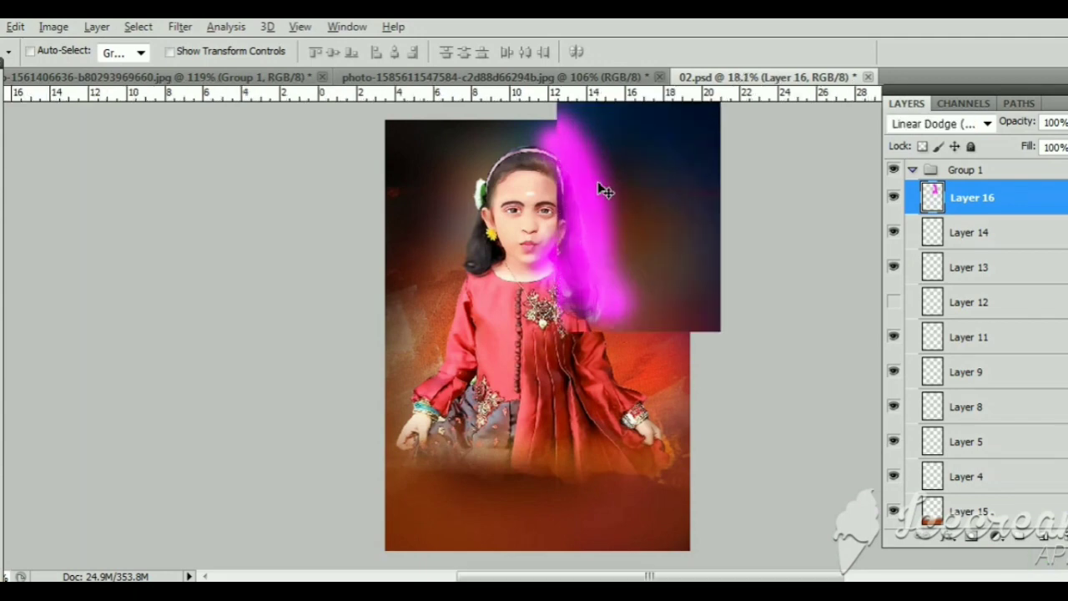
pyautogui.scroll(1, 600, 187)
pyautogui.scroll(1, 601, 187)
# Settle Layer 16 on Soft Light and pan to the top of the portrait.
pyautogui.click(935, 124)
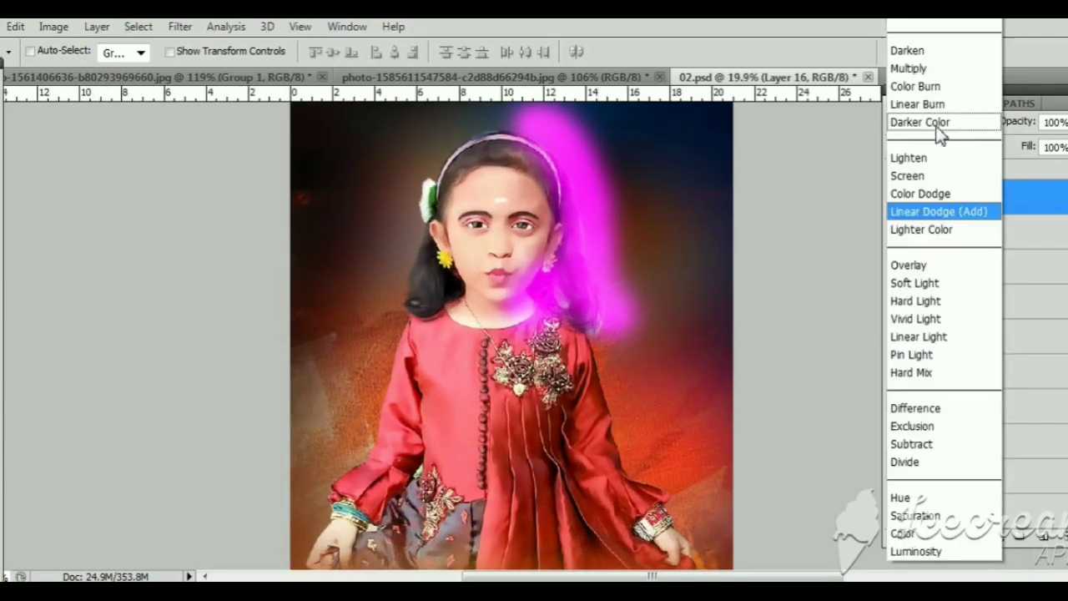
pyautogui.click(921, 214)
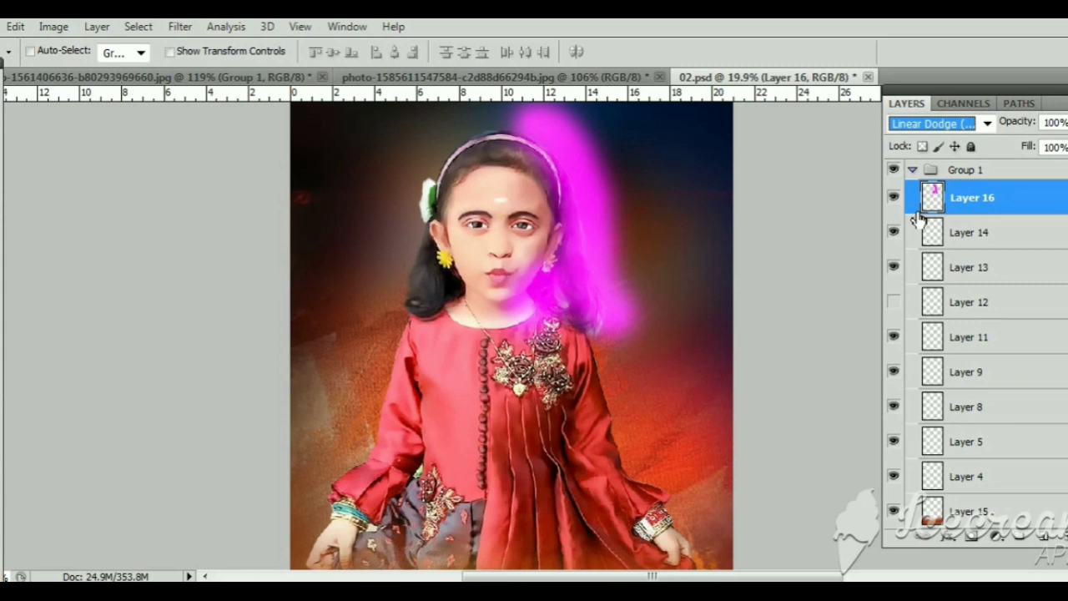
pyautogui.press('Down')
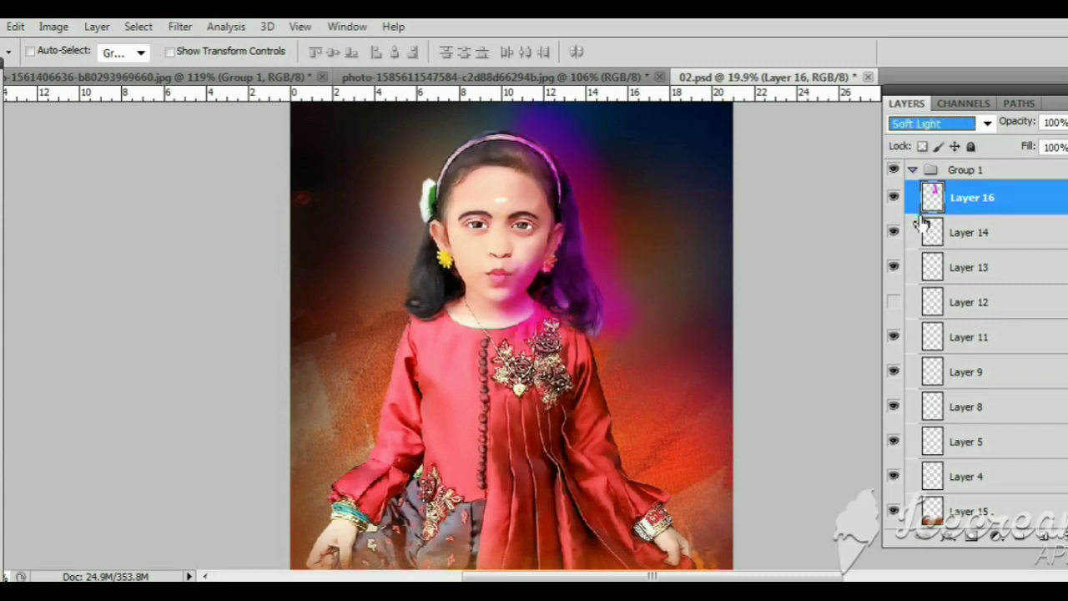
pyautogui.press('Return')
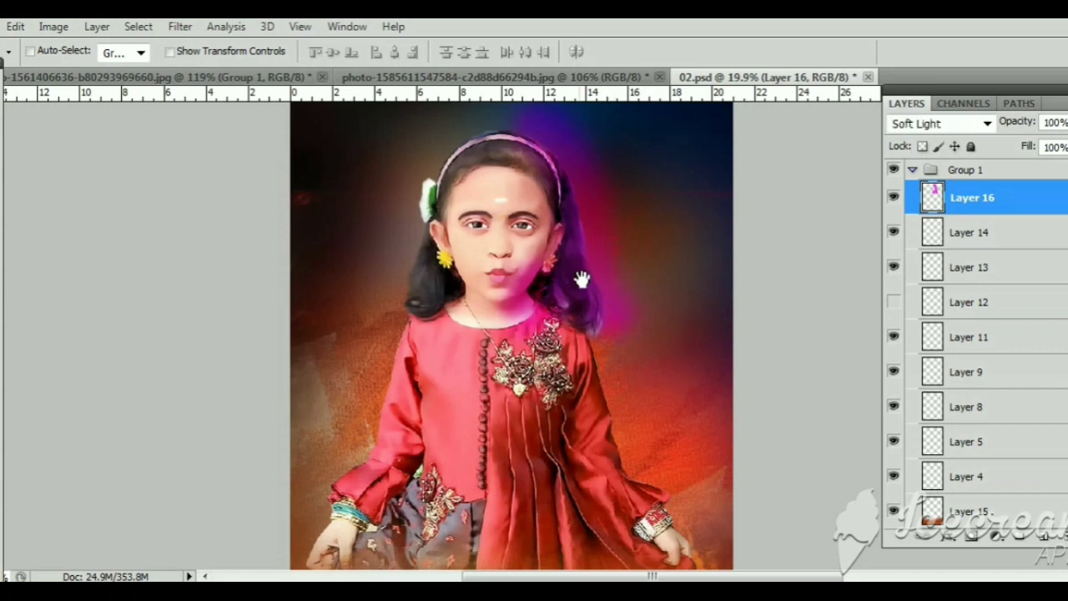
pyautogui.moveTo(579, 279); pyautogui.dragTo(606, 377)
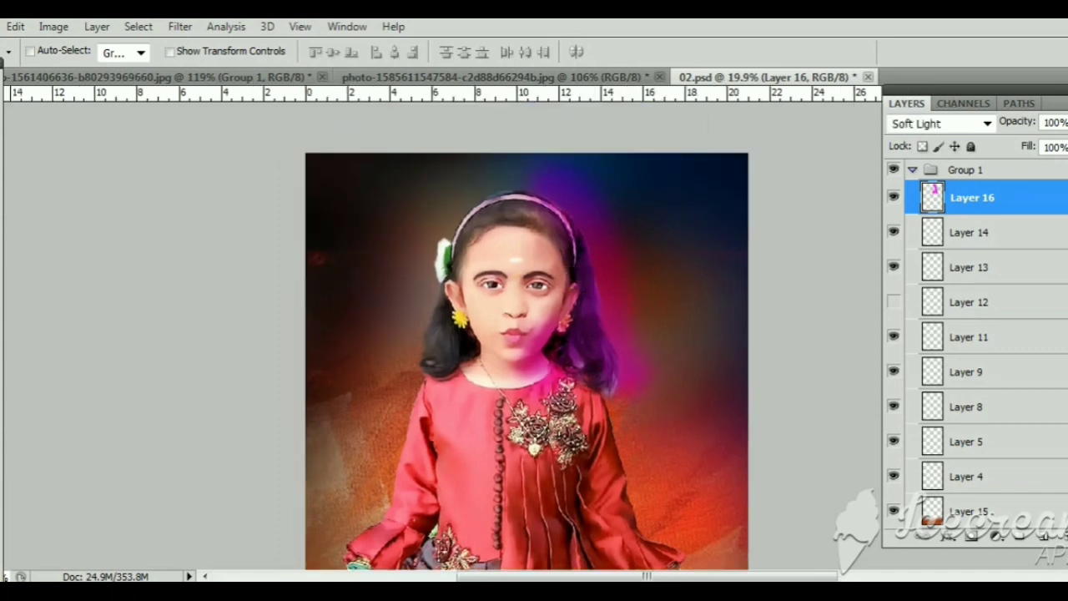
# Erase glow by the hair with a 360 px eraser, set 50% opacity, add Layer 17.
pyautogui.press('e')
pyautogui.click(55, 52)
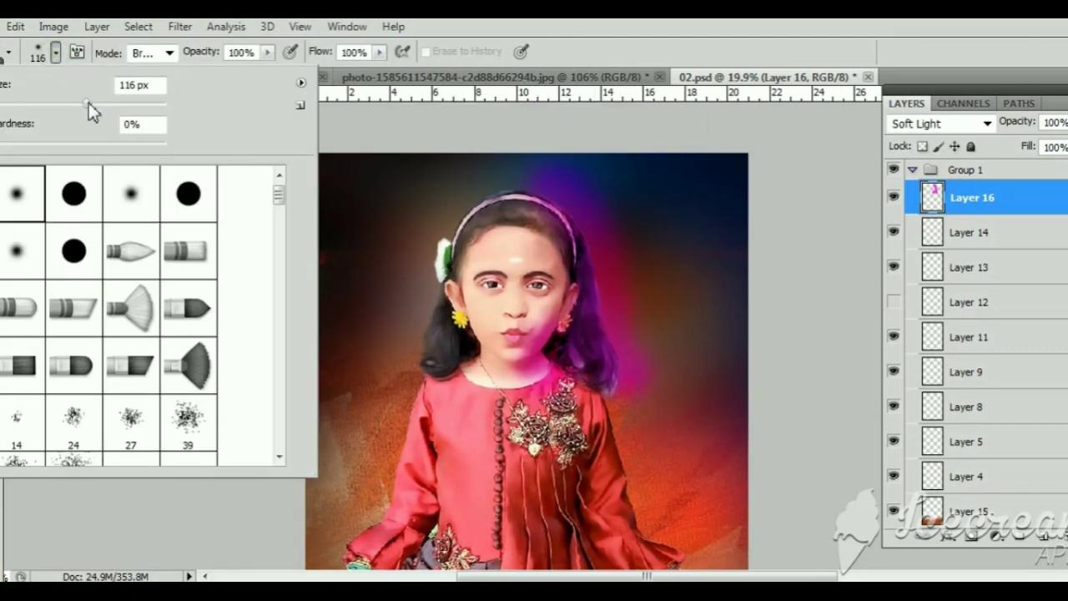
pyautogui.write('360')
pyautogui.click(527, 181)
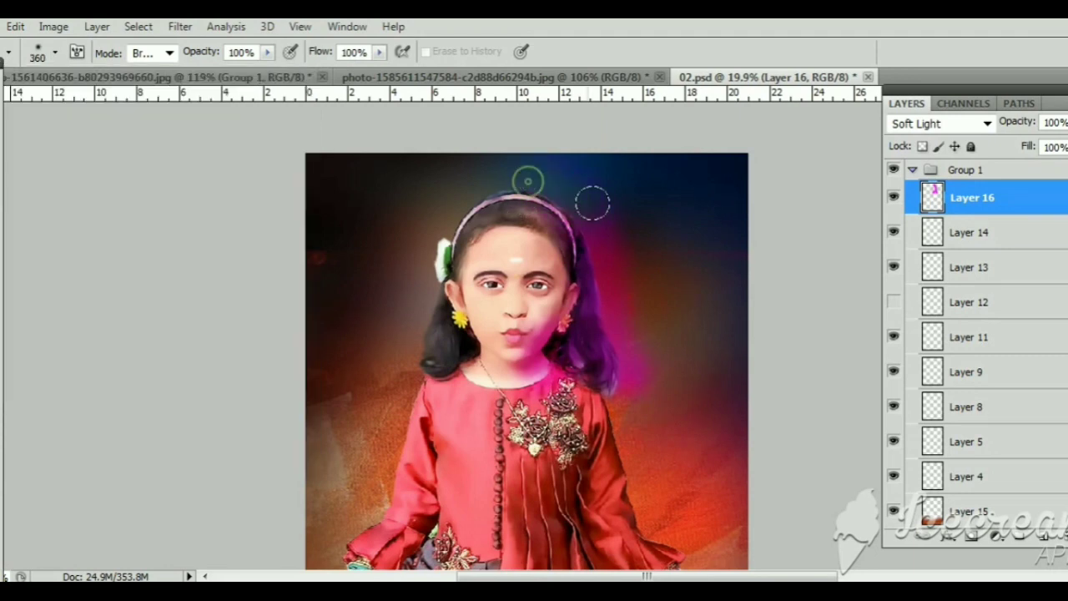
pyautogui.moveTo(617, 305)
pyautogui.mouseDown()
pyautogui.moveTo(617, 350)
pyautogui.moveTo(528, 367)
pyautogui.mouseUp()
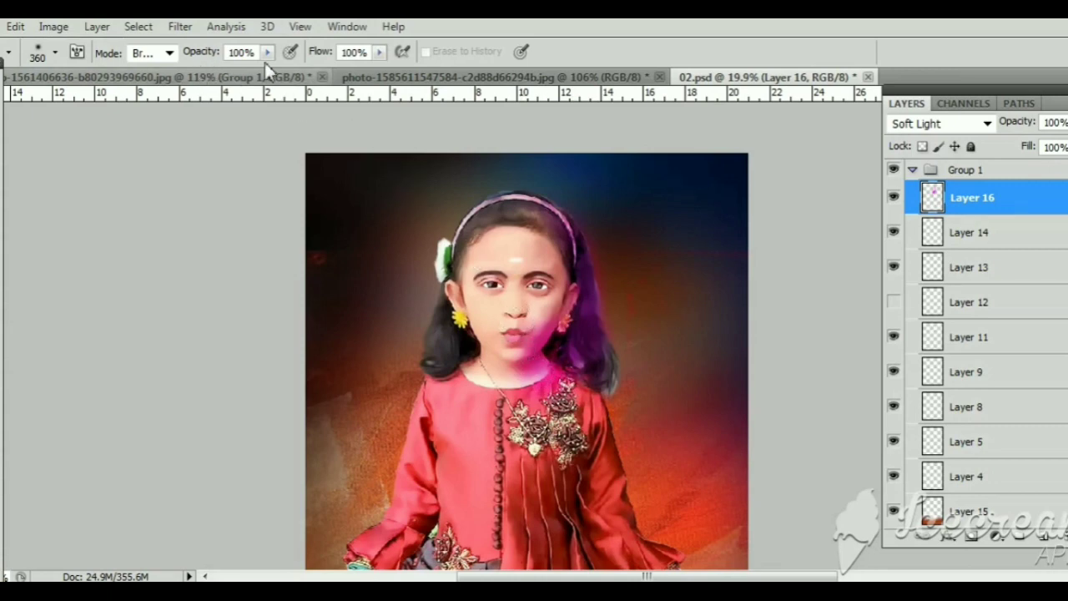
pyautogui.moveTo(1064, 122); pyautogui.dragTo(1037, 160)
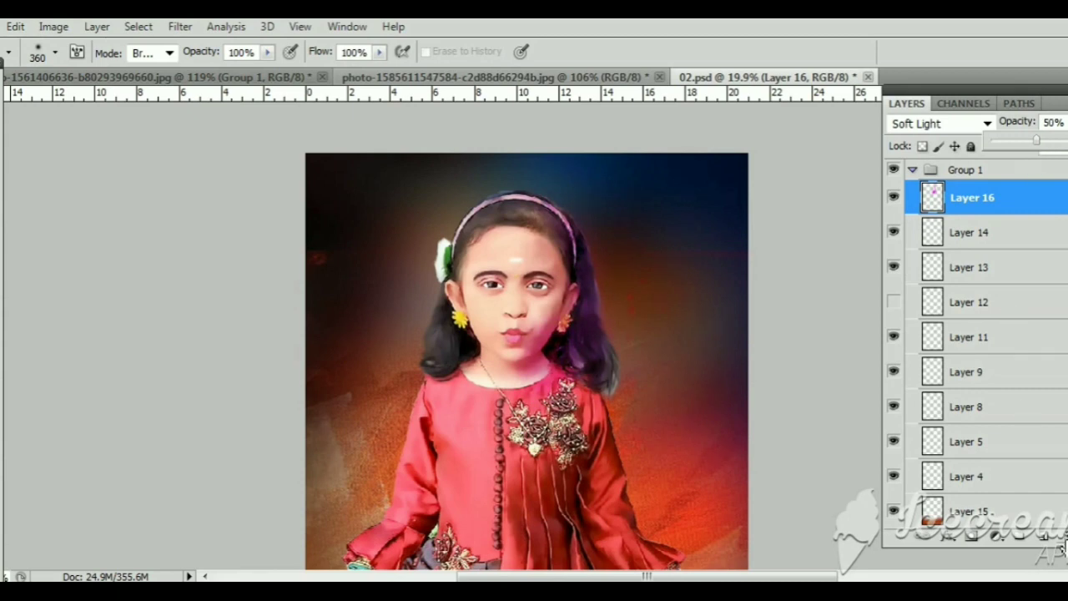
pyautogui.click(1043, 536)
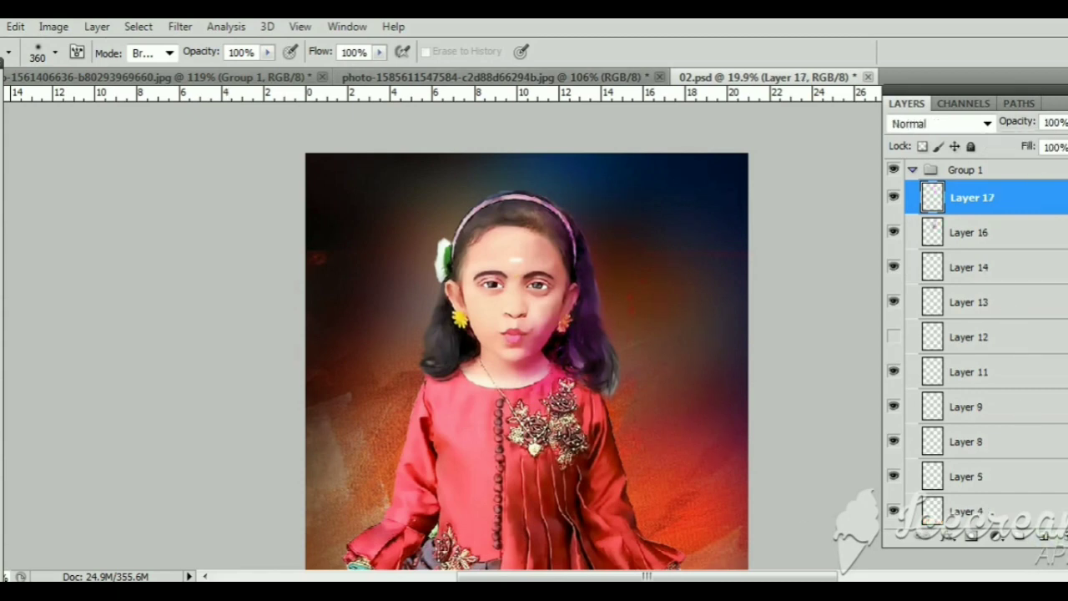
# Change the foreground colour from magenta to blue.
pyautogui.click(2, 63)
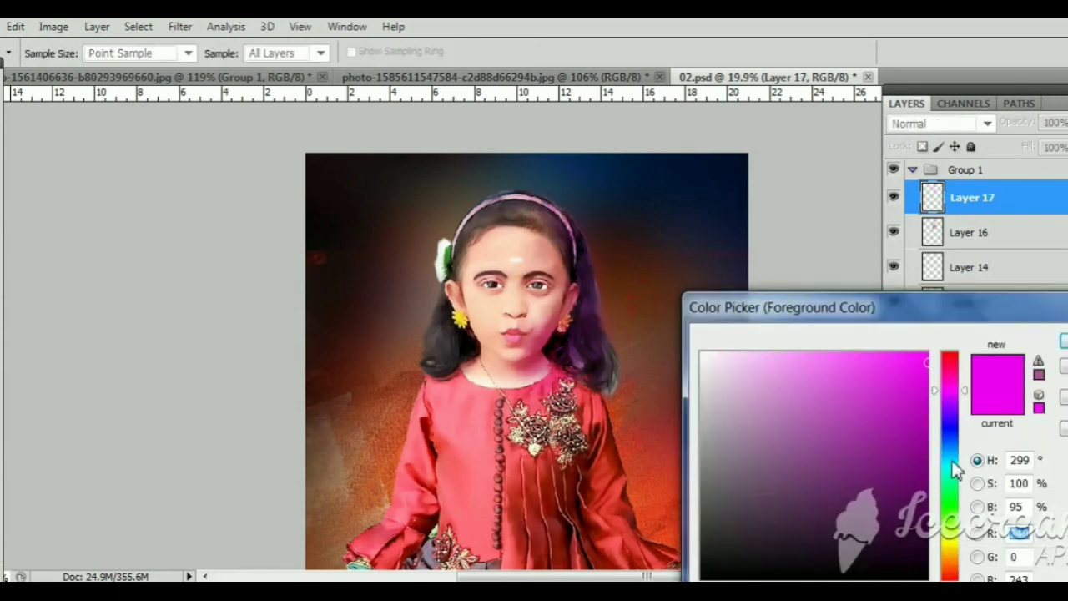
pyautogui.moveTo(955, 463); pyautogui.dragTo(947, 451)
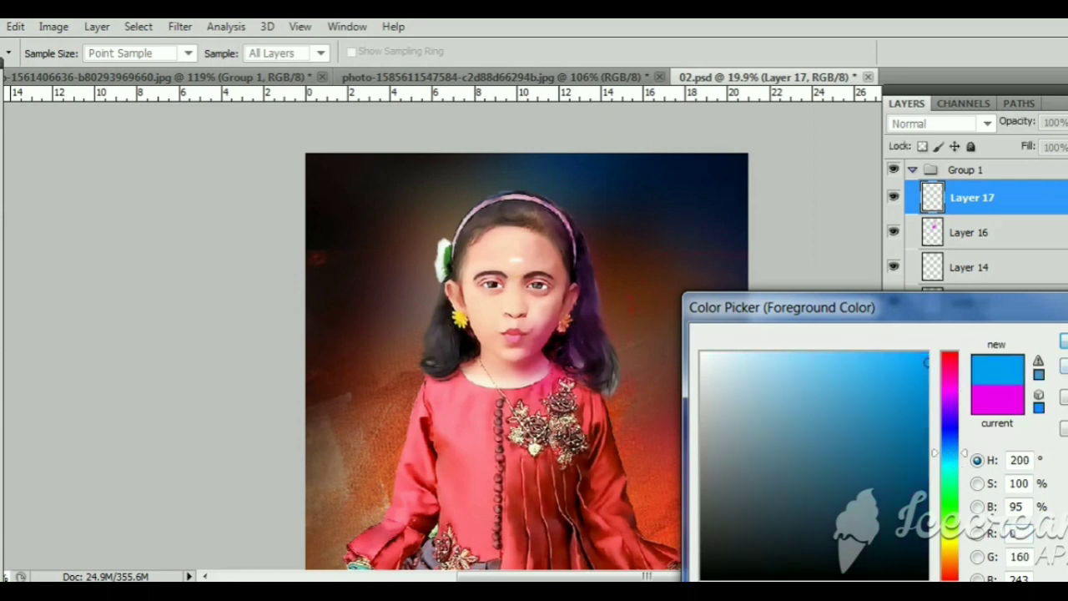
pyautogui.click(1064, 341)
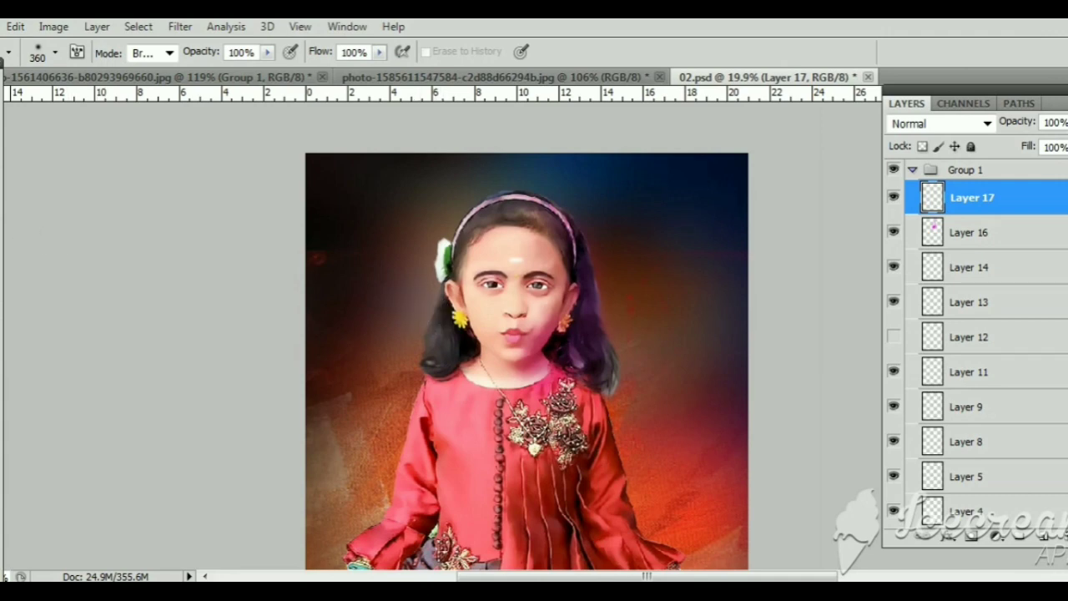
# Paint blue glow strokes on Layer 17 left of the face, above the head and over the chin.
pyautogui.press('b')
pyautogui.moveTo(413, 329); pyautogui.dragTo(417, 275)
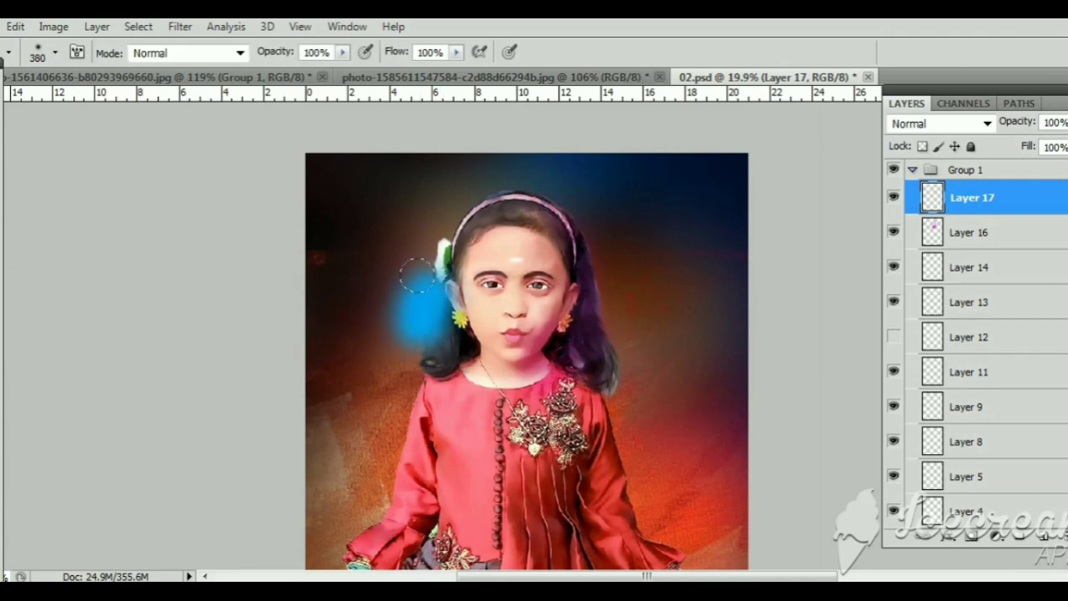
pyautogui.moveTo(424, 210); pyautogui.dragTo(453, 191)
pyautogui.click(453, 203)
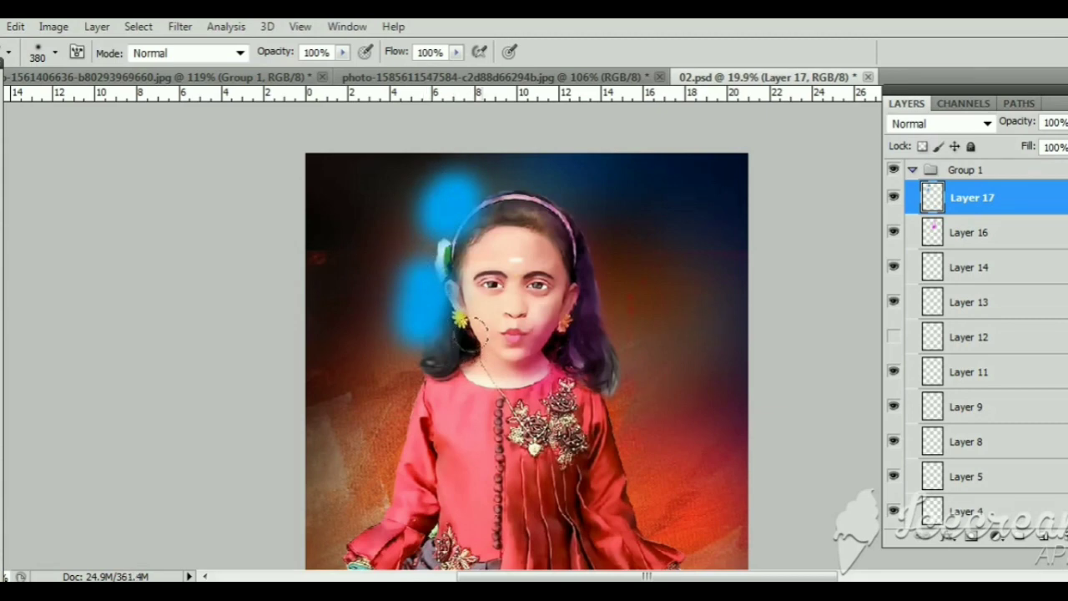
pyautogui.moveTo(477, 330); pyautogui.dragTo(469, 361)
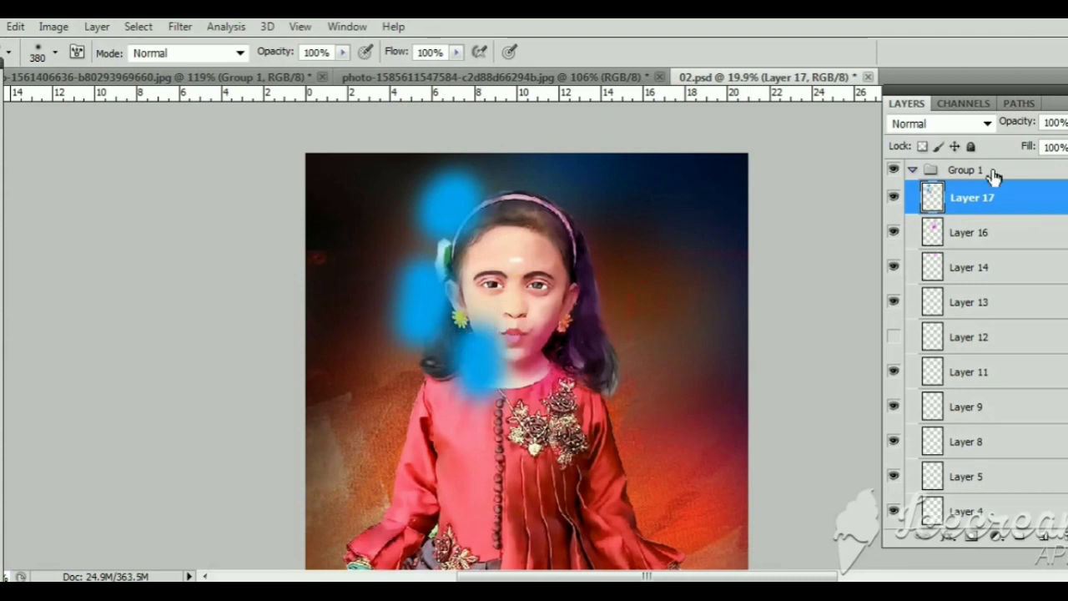
pyautogui.click(955, 124)
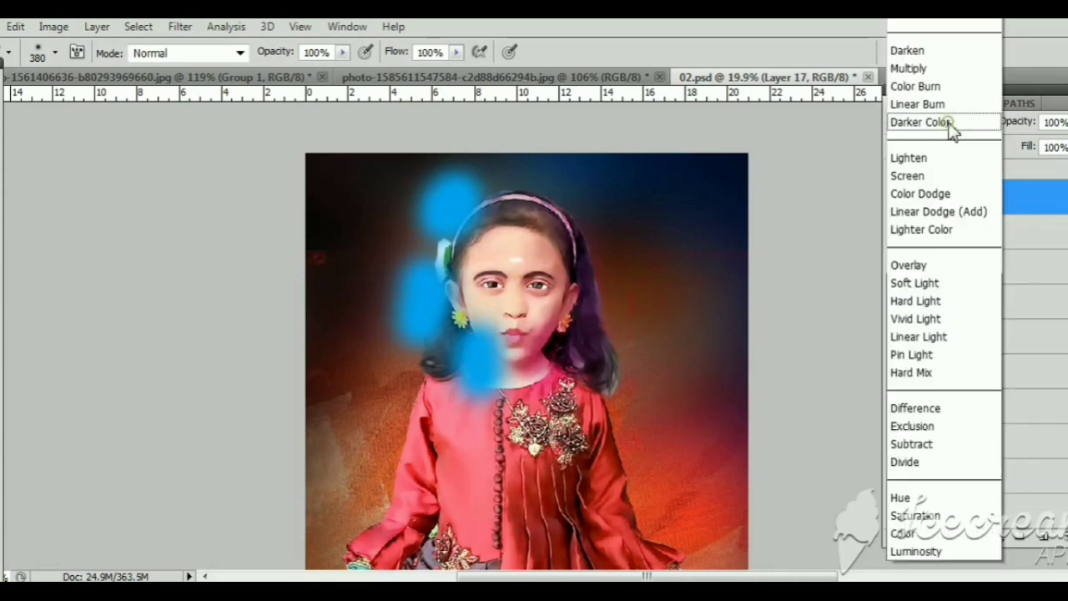
# Set Layer 17's blue strokes to Color blend mode at 85% opacity.
pyautogui.click(918, 75)
pyautogui.press('Down')
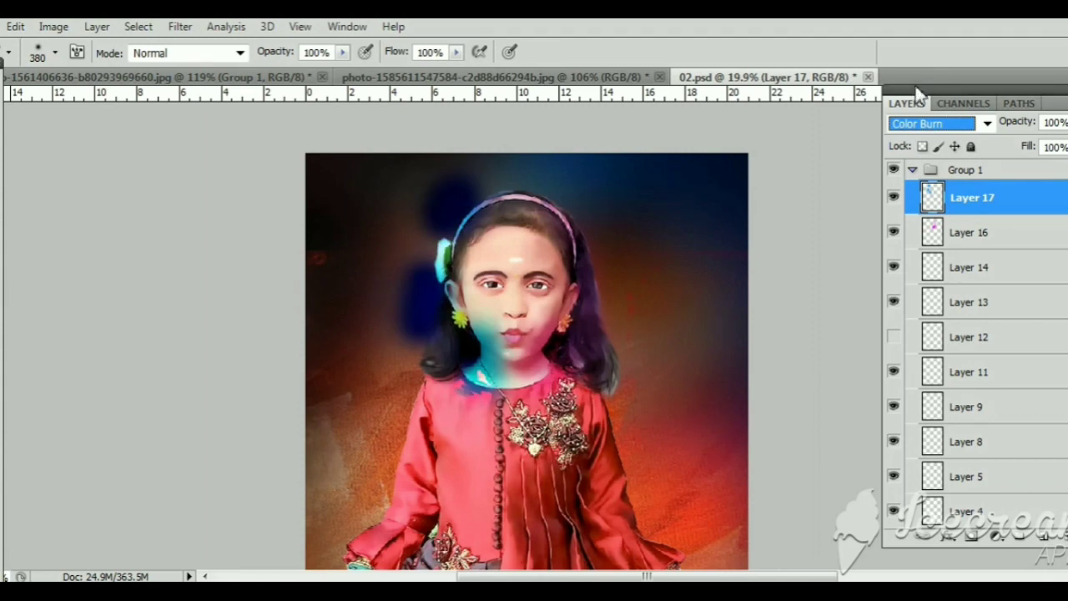
pyautogui.press('Down')
pyautogui.press('Down')
pyautogui.press('Down')
pyautogui.press('Down')
pyautogui.press('Down')
pyautogui.press('Down')
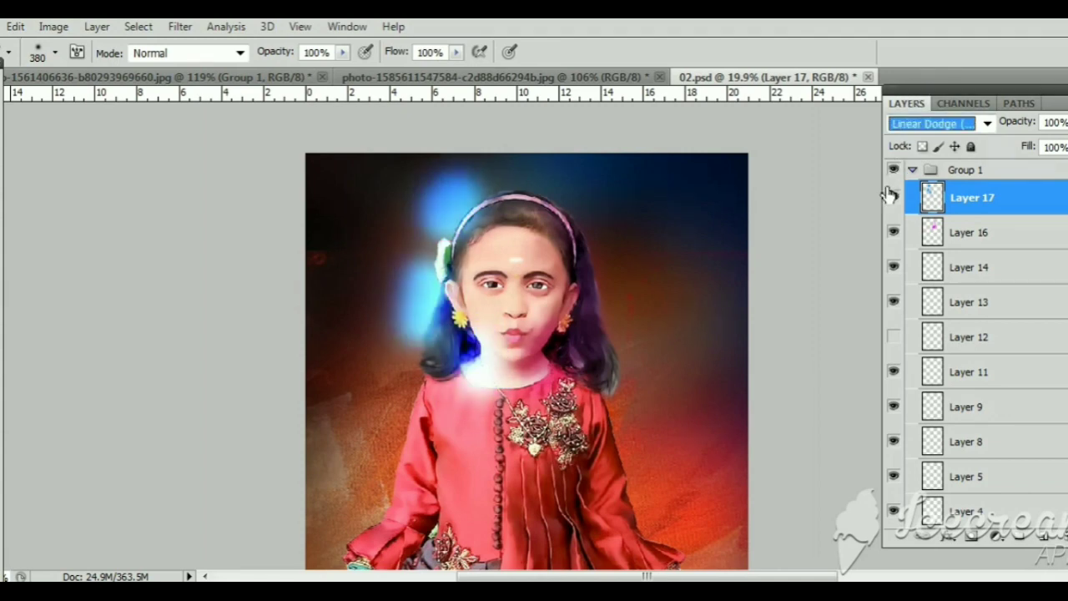
pyautogui.press('Down')
pyautogui.press('Down')
pyautogui.press('Down')
pyautogui.press('Down')
pyautogui.press('Down')
pyautogui.press('Down')
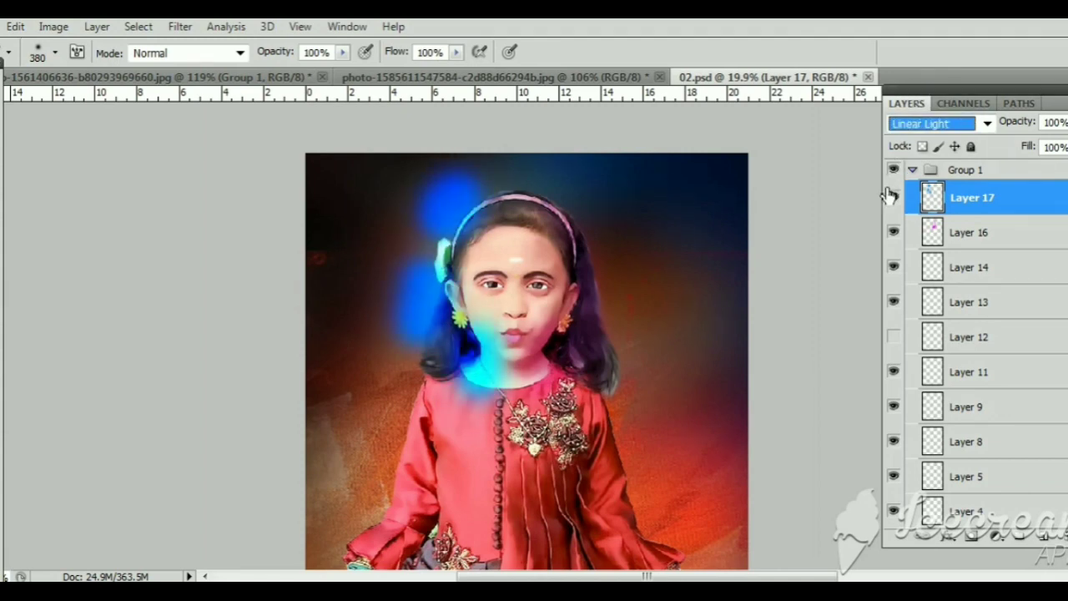
pyautogui.press('Down')
pyautogui.press('Down')
pyautogui.press('Down')
pyautogui.press('Down')
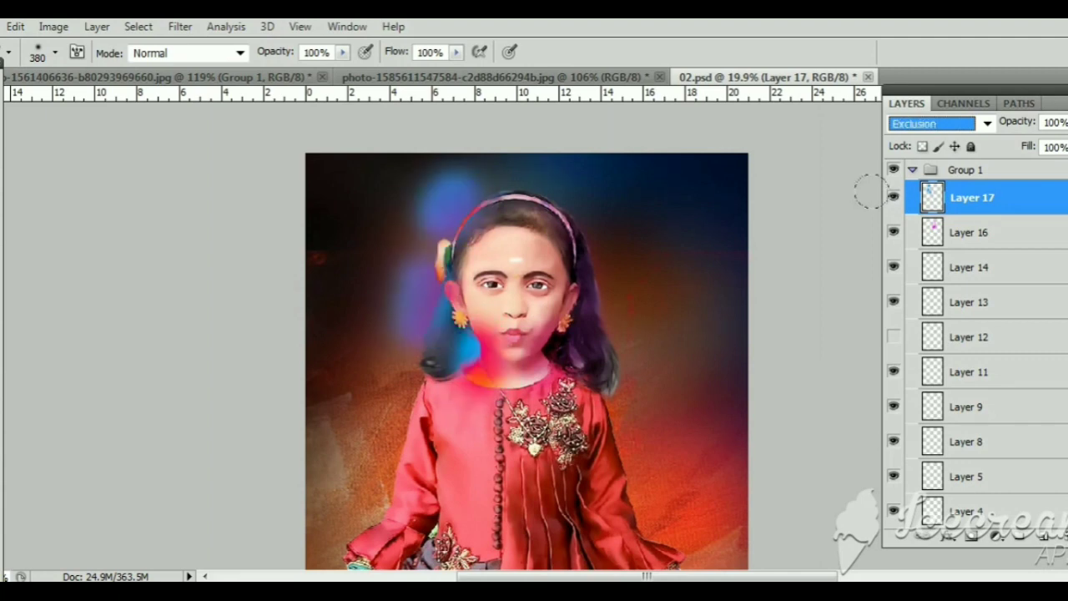
pyautogui.press('Down')
pyautogui.press('Down')
pyautogui.press('Down')
pyautogui.press('Down')
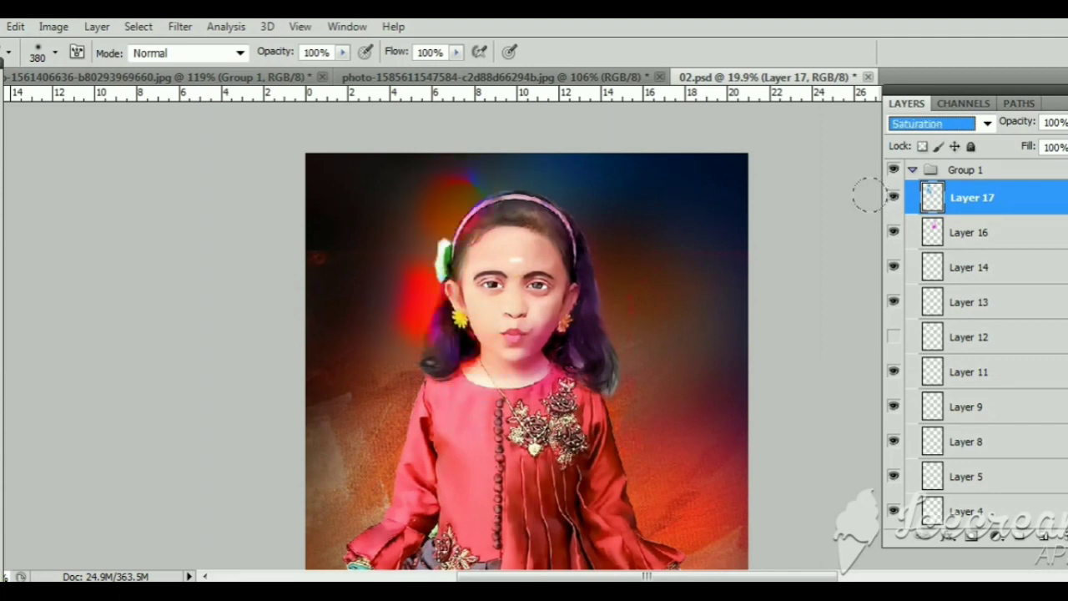
pyautogui.press('Down')
pyautogui.press('Down')
pyautogui.moveTo(1064, 122)
pyautogui.mouseDown()
pyautogui.moveTo(1034, 163)
pyautogui.moveTo(1066, 159)
pyautogui.mouseUp()
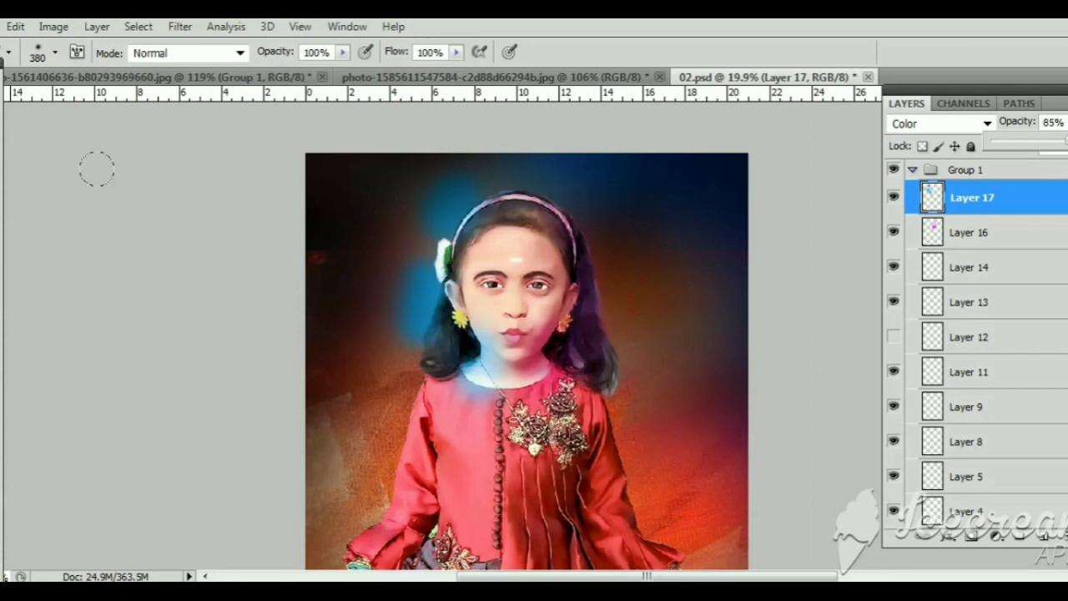
# Erase Layer 17's blue beside the hair and across the chin and neck.
pyautogui.press('e')
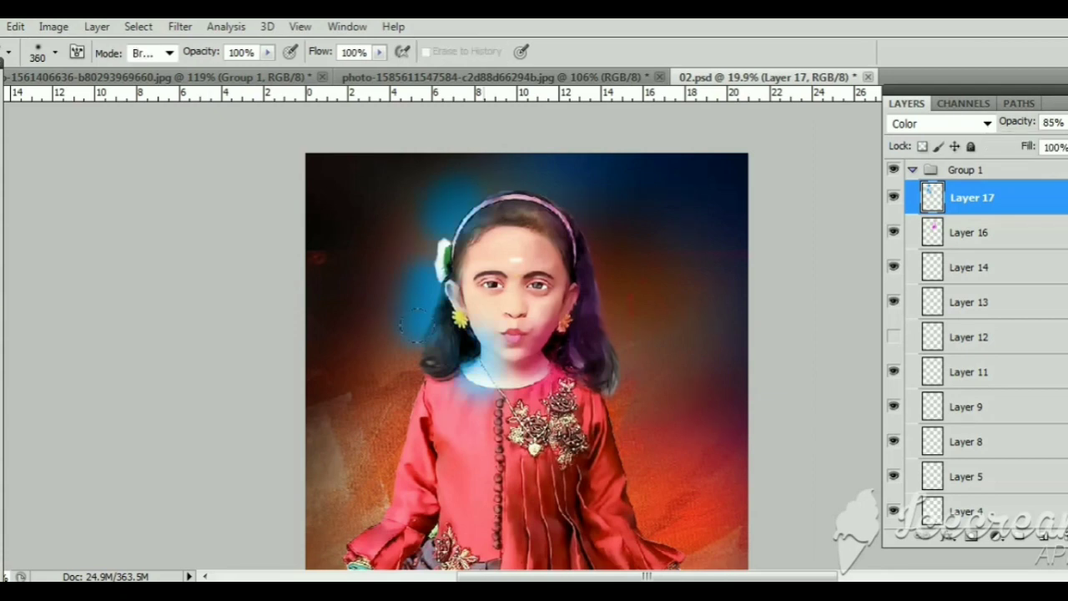
pyautogui.moveTo(393, 303)
pyautogui.mouseDown()
pyautogui.moveTo(446, 167)
pyautogui.moveTo(427, 250)
pyautogui.mouseUp()
pyautogui.moveTo(482, 380); pyautogui.dragTo(477, 396)
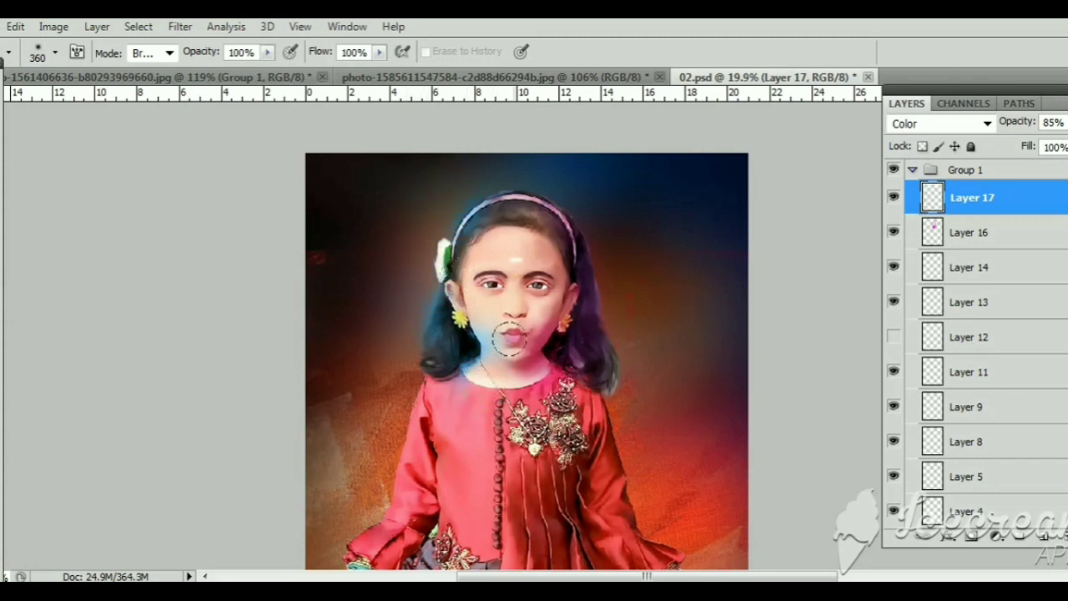
pyautogui.moveTo(505, 338); pyautogui.dragTo(499, 315)
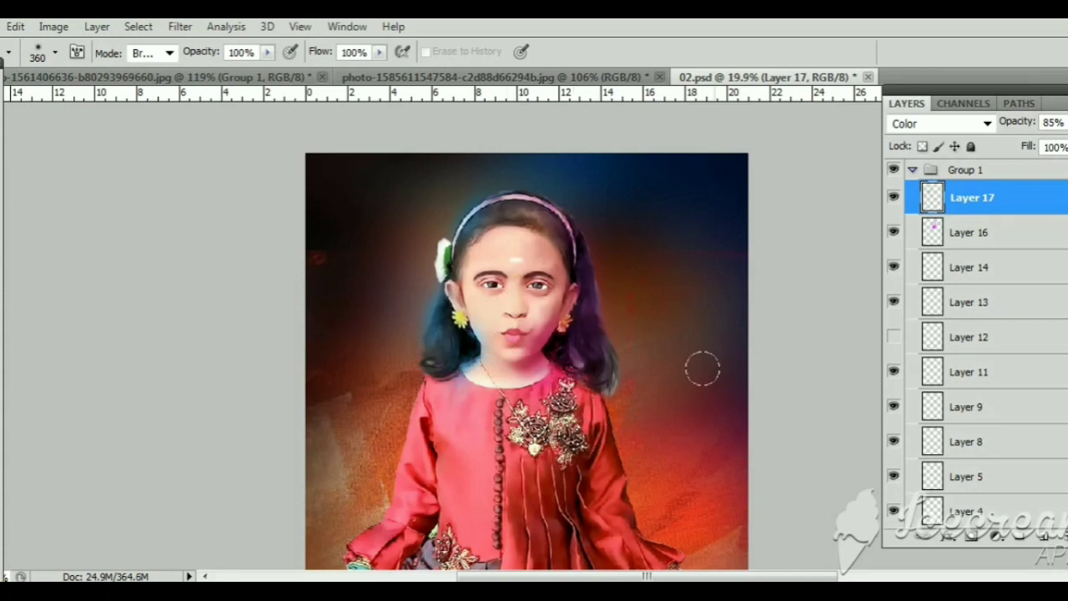
pyautogui.click(924, 170)
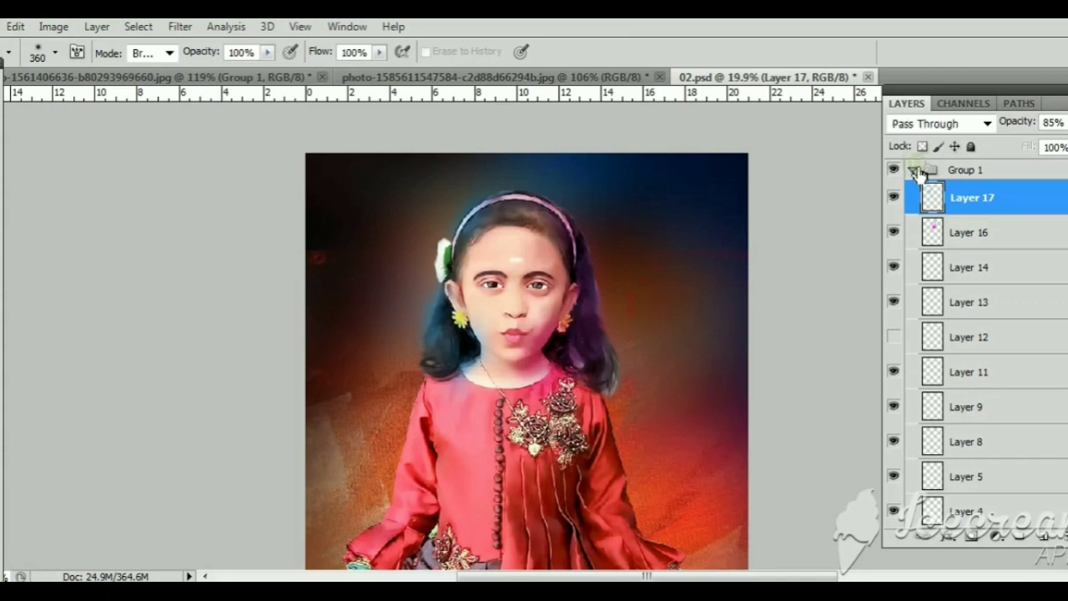
pyautogui.scroll(-1, 543, 305)
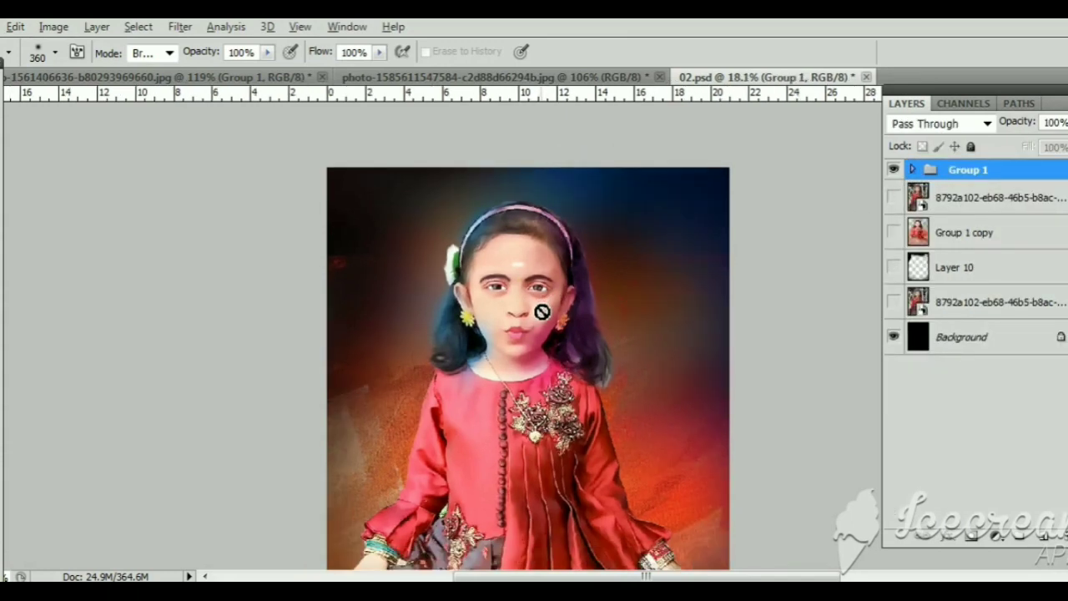
pyautogui.press('v')
pyautogui.scroll(-1, 380, 279)
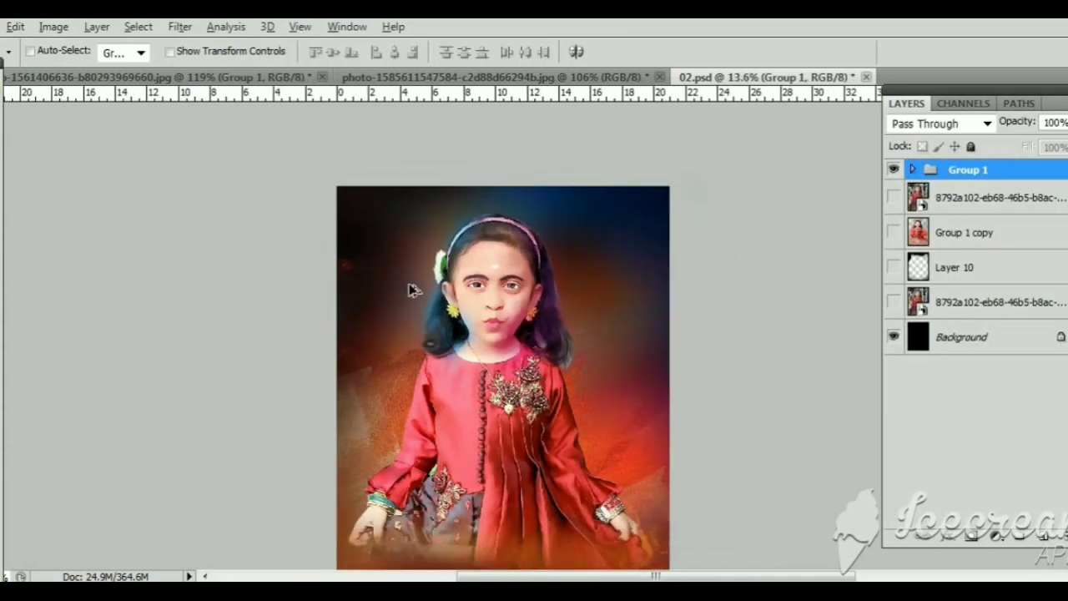
pyautogui.scroll(-1, 410, 291)
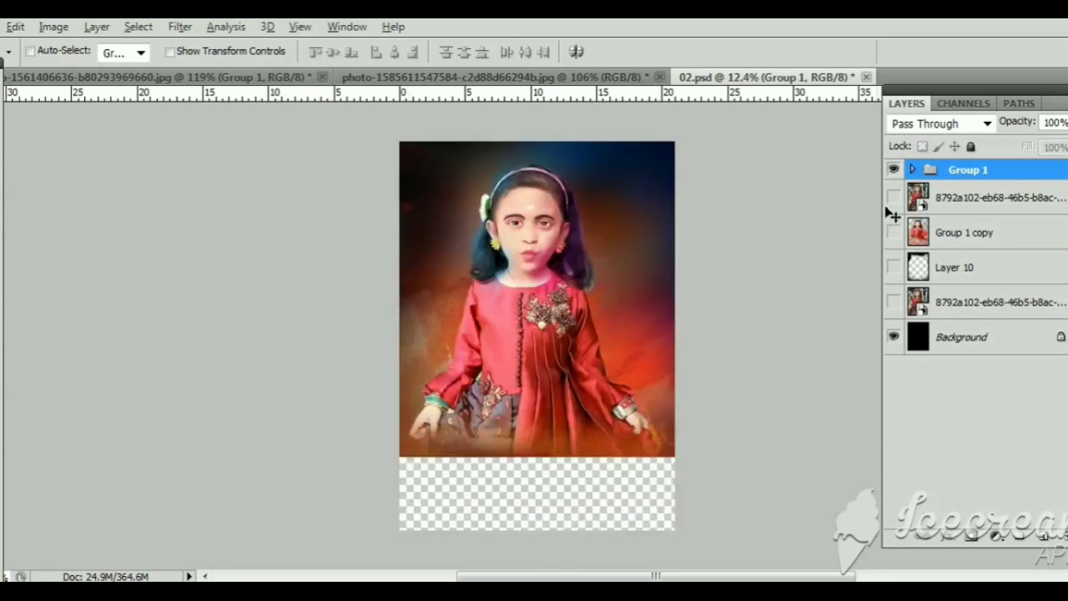
pyautogui.click(894, 198)
pyautogui.click(893, 198)
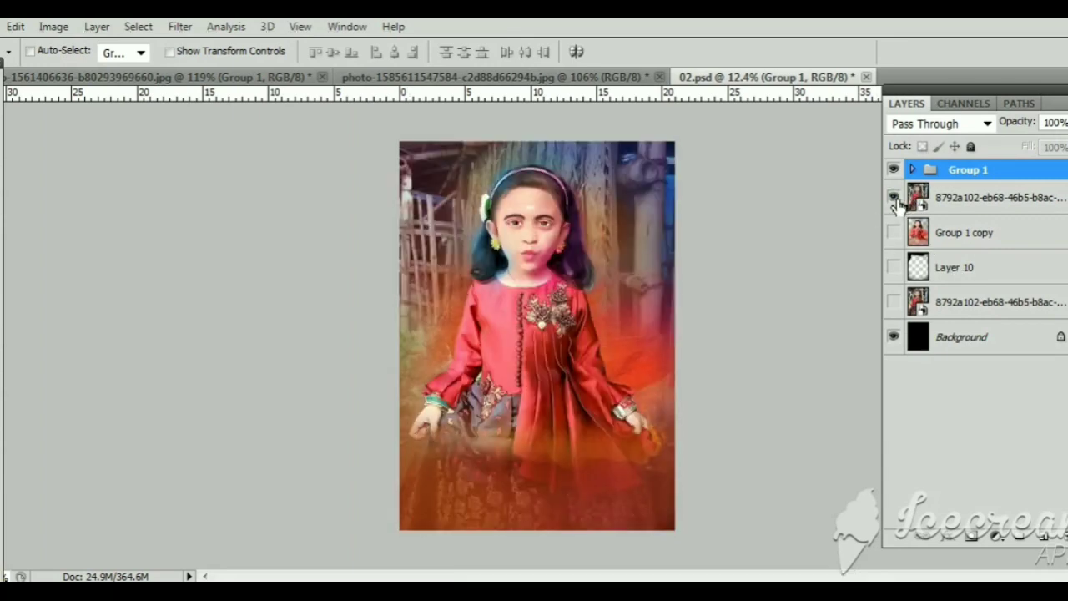
pyautogui.click(894, 198)
pyautogui.moveTo(956, 338)
pyautogui.mouseDown()
pyautogui.moveTo(970, 285)
pyautogui.moveTo(951, 204)
pyautogui.mouseUp()
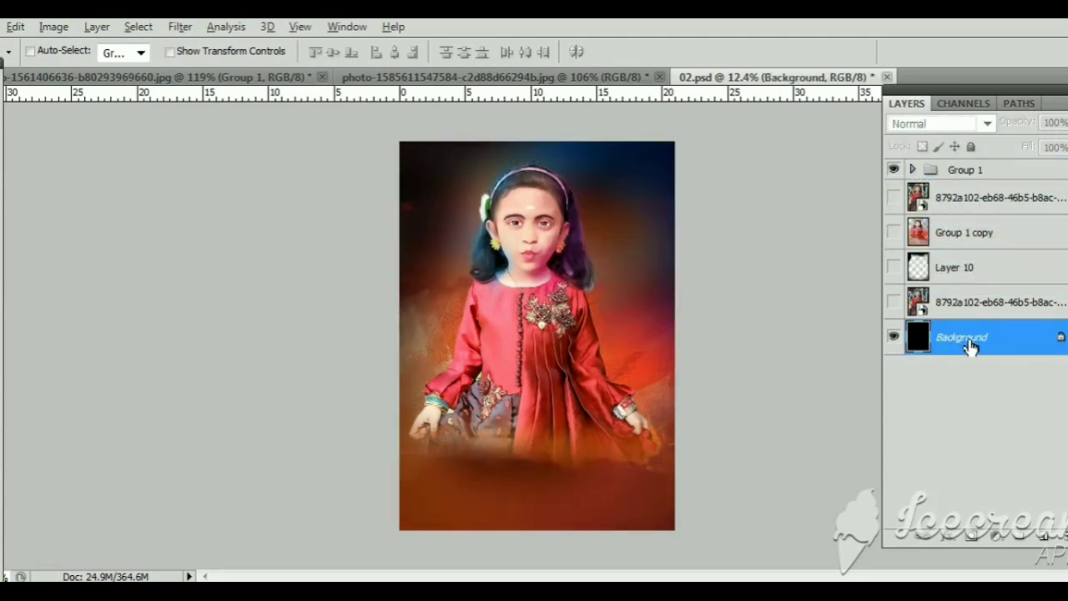
# Duplicate the Background layer and move the copy up directly under Group 1.
pyautogui.rightClick(963, 335)
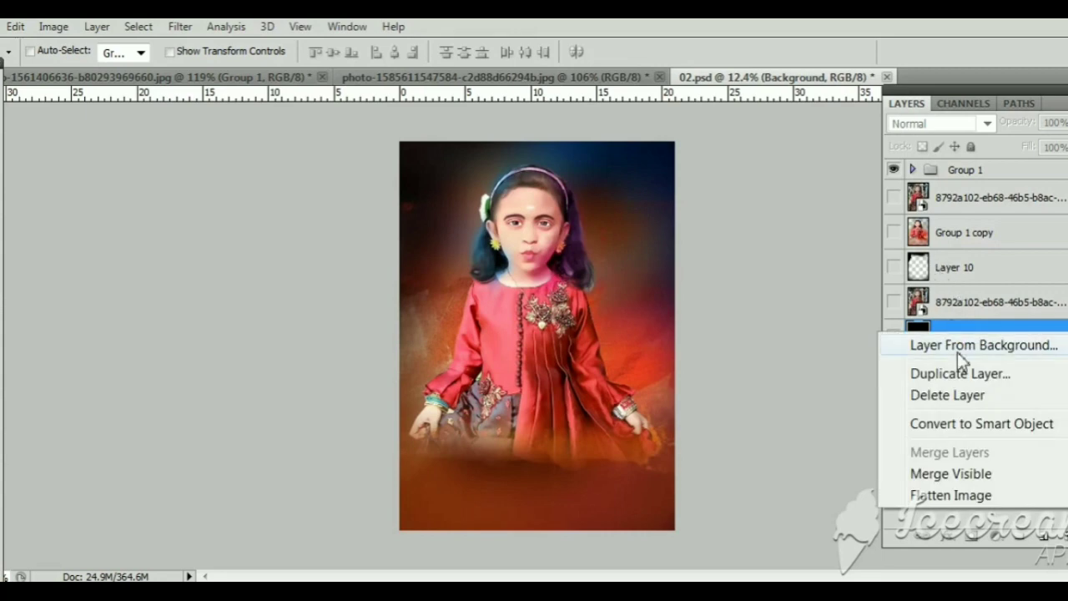
pyautogui.click(956, 372)
pyautogui.press('Return')
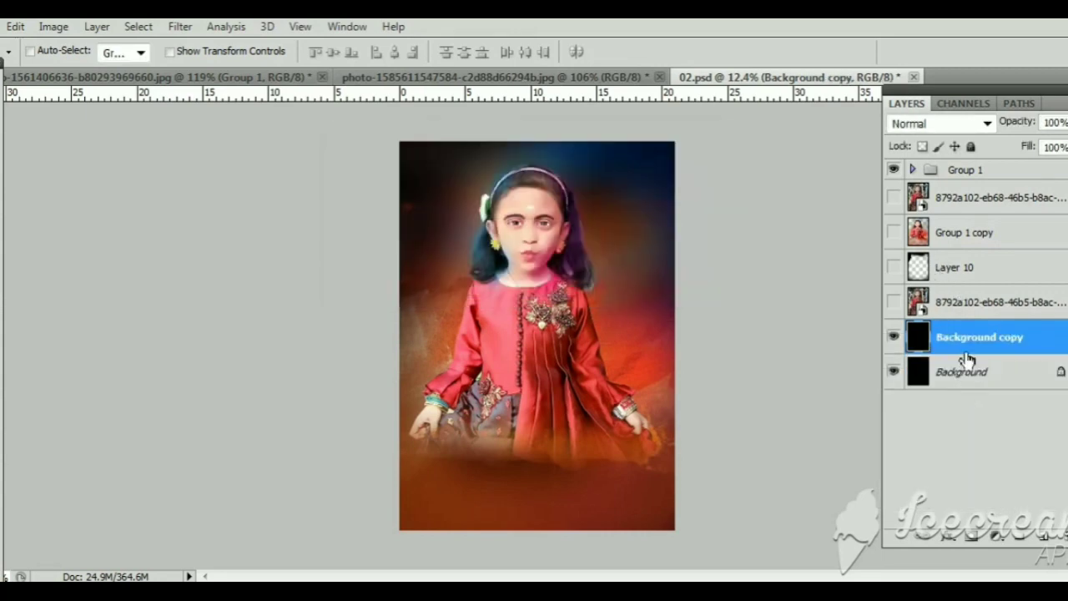
pyautogui.moveTo(976, 336); pyautogui.dragTo(942, 185)
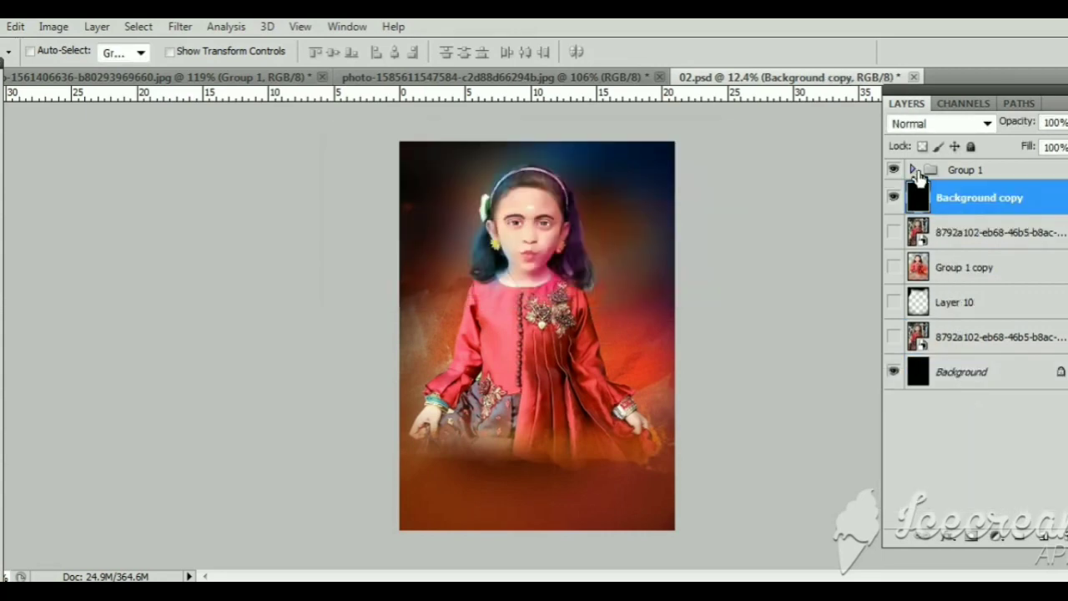
# Expand Group 1 and scroll through its layer list.
pyautogui.click(911, 169)
pyautogui.scroll(-2, 976, 342)
pyautogui.scroll(-5, 976, 342)
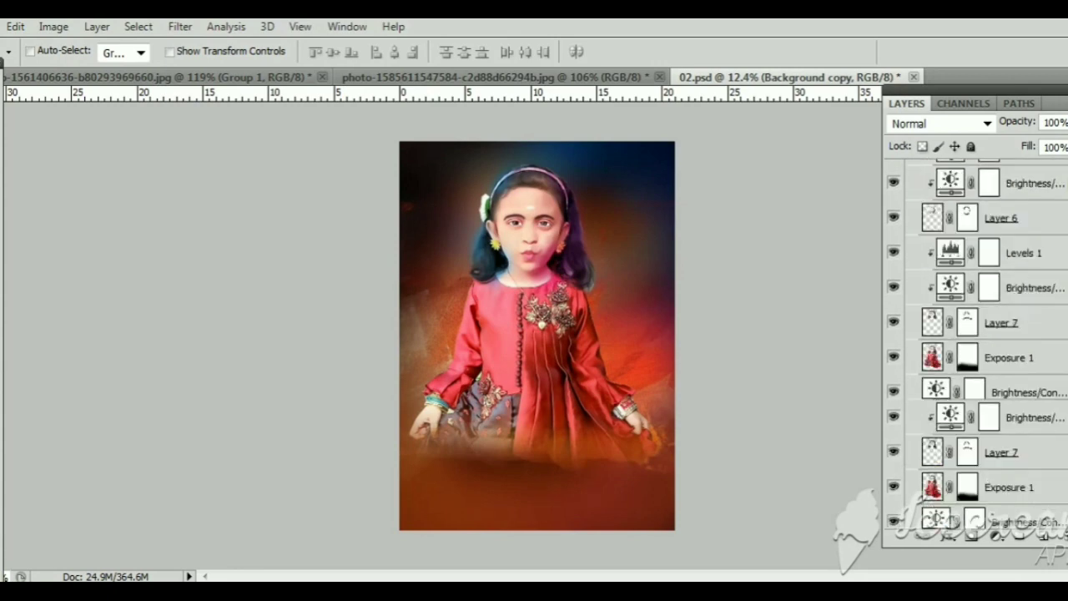
pyautogui.scroll(-5, 976, 342)
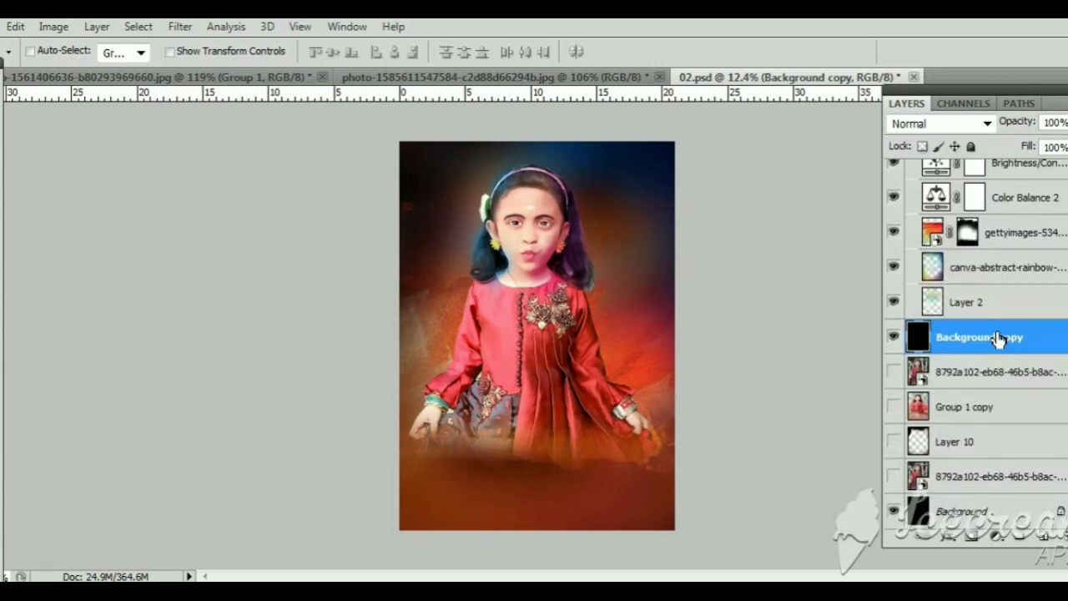
pyautogui.scroll(5, 1061, 373)
pyautogui.scroll(1, 1061, 373)
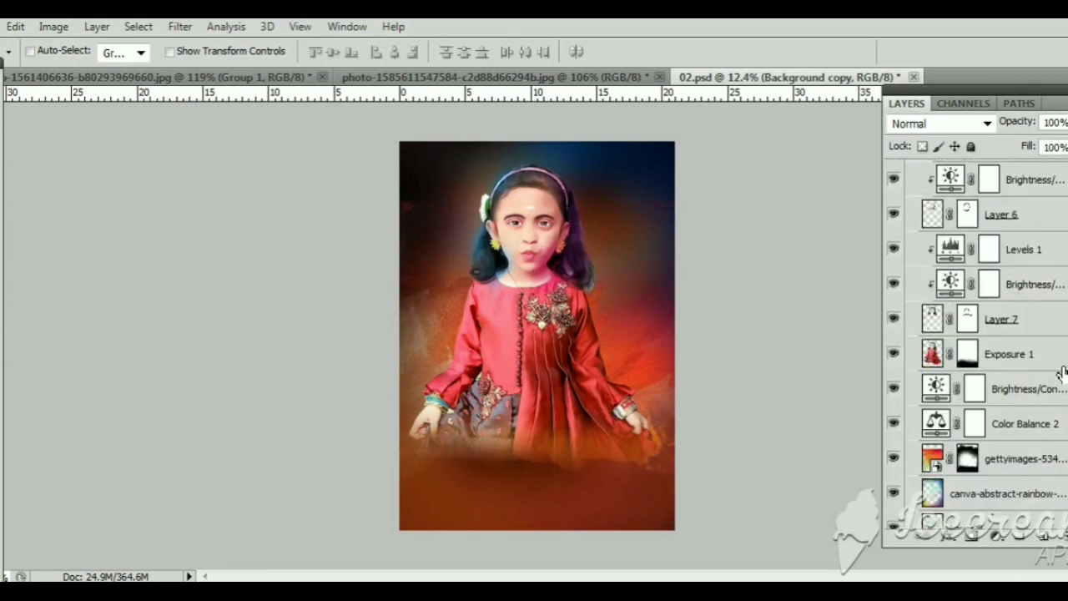
pyautogui.scroll(5, 1062, 373)
pyautogui.scroll(3, 976, 334)
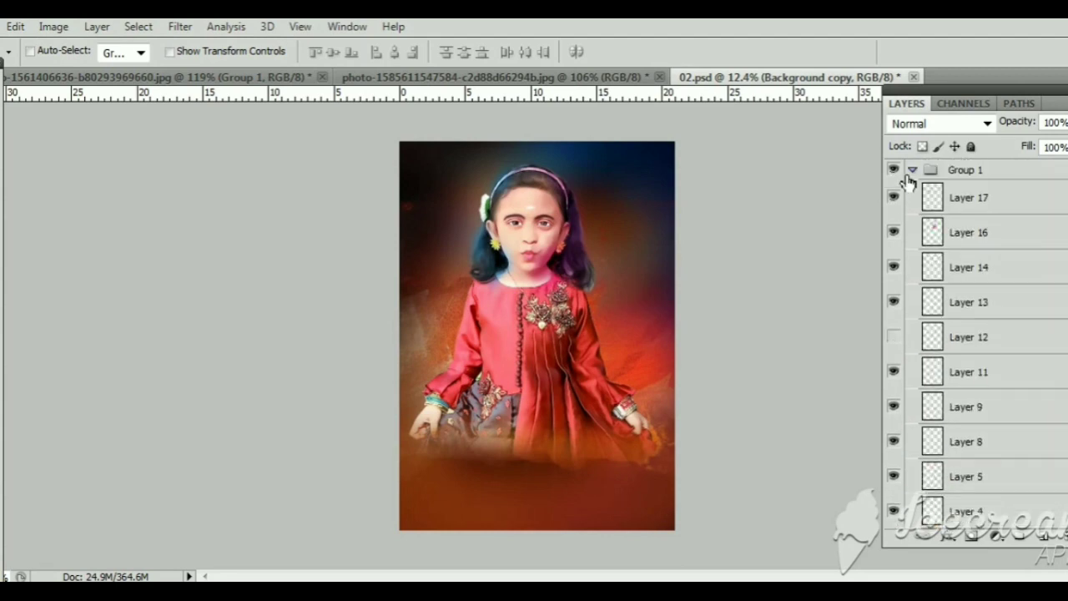
pyautogui.click(912, 170)
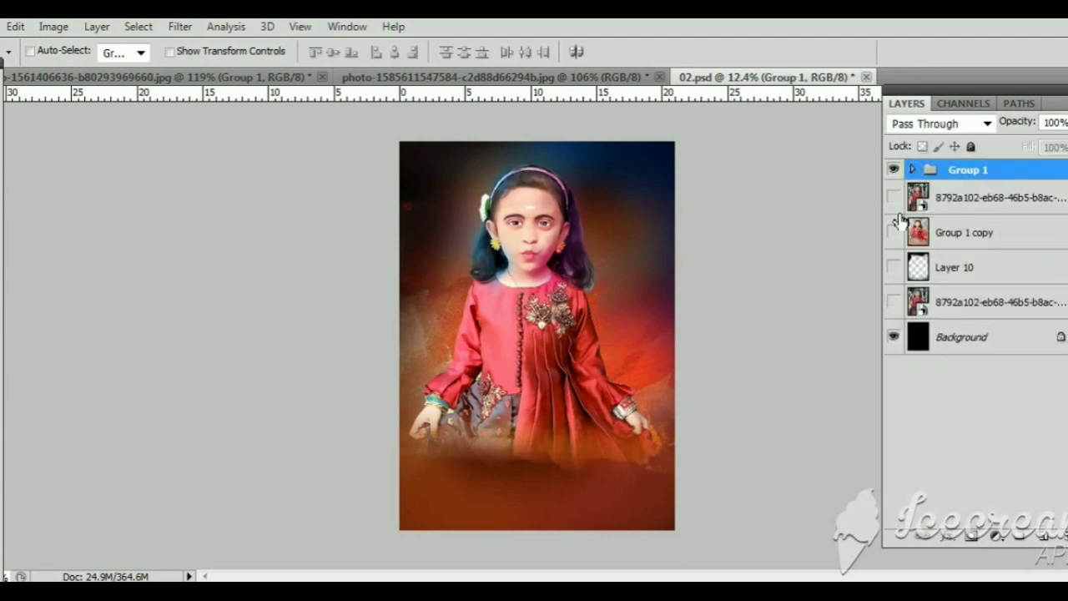
pyautogui.click(893, 197)
pyautogui.keyDown('alt'); pyautogui.click(894, 201); pyautogui.keyUp('alt')
pyautogui.keyDown('alt'); pyautogui.click(893, 200); pyautogui.keyUp('alt')
pyautogui.keyDown('alt'); pyautogui.click(894, 200); pyautogui.keyUp('alt')
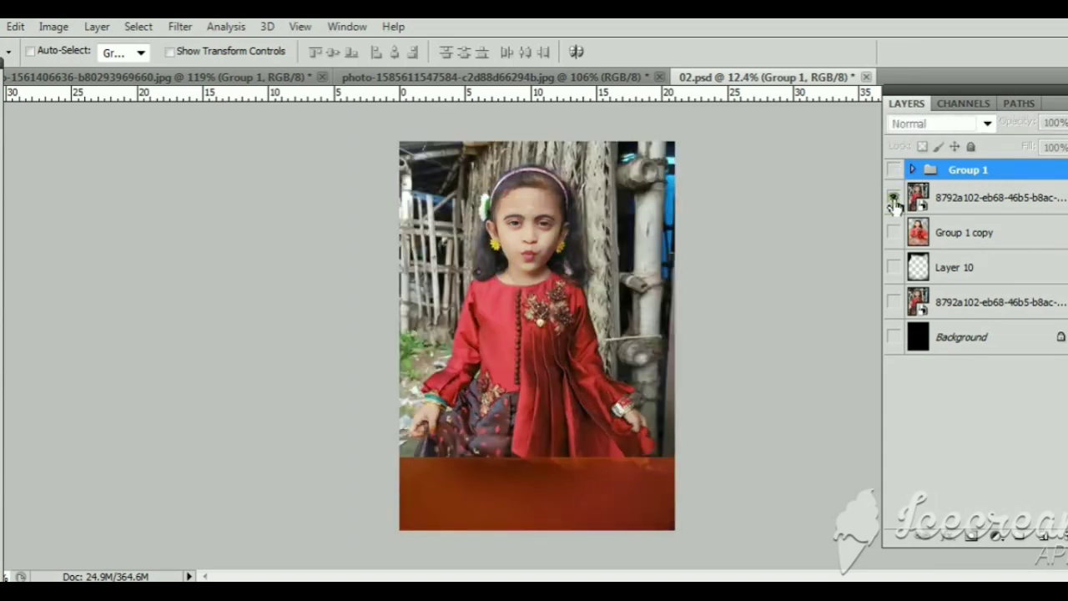
pyautogui.keyDown('alt'); pyautogui.click(894, 200); pyautogui.keyUp('alt')
pyautogui.keyDown('alt'); pyautogui.click(893, 200); pyautogui.keyUp('alt')
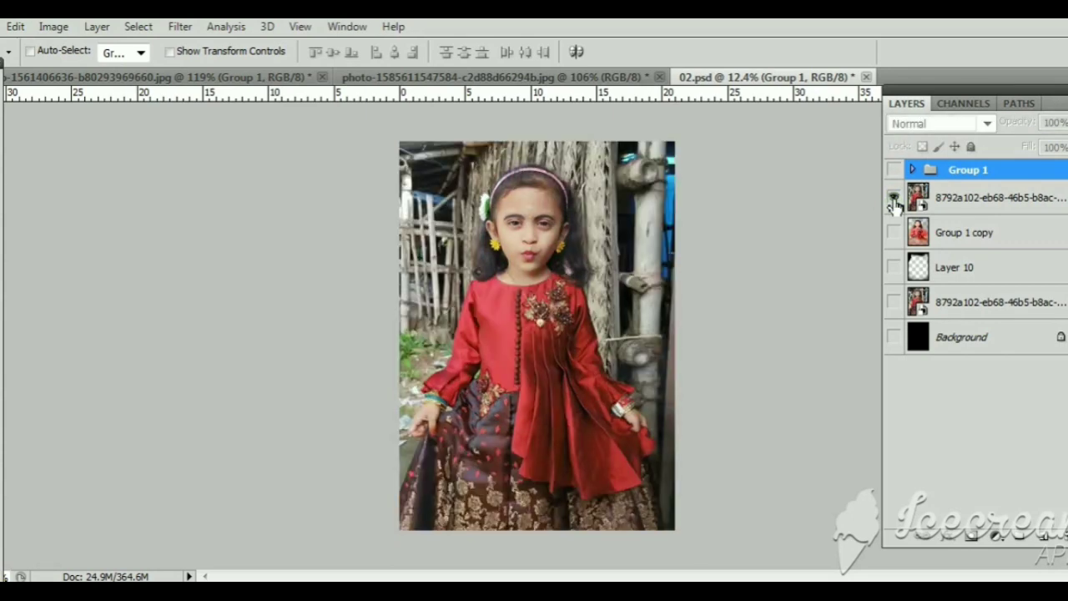
pyautogui.keyDown('alt'); pyautogui.click(894, 201); pyautogui.keyUp('alt')
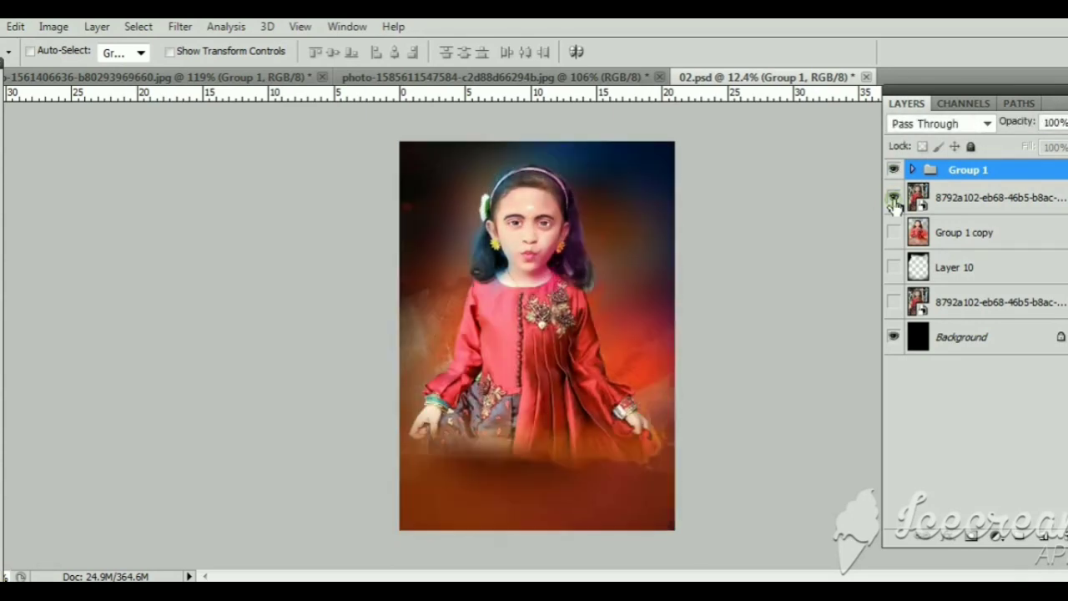